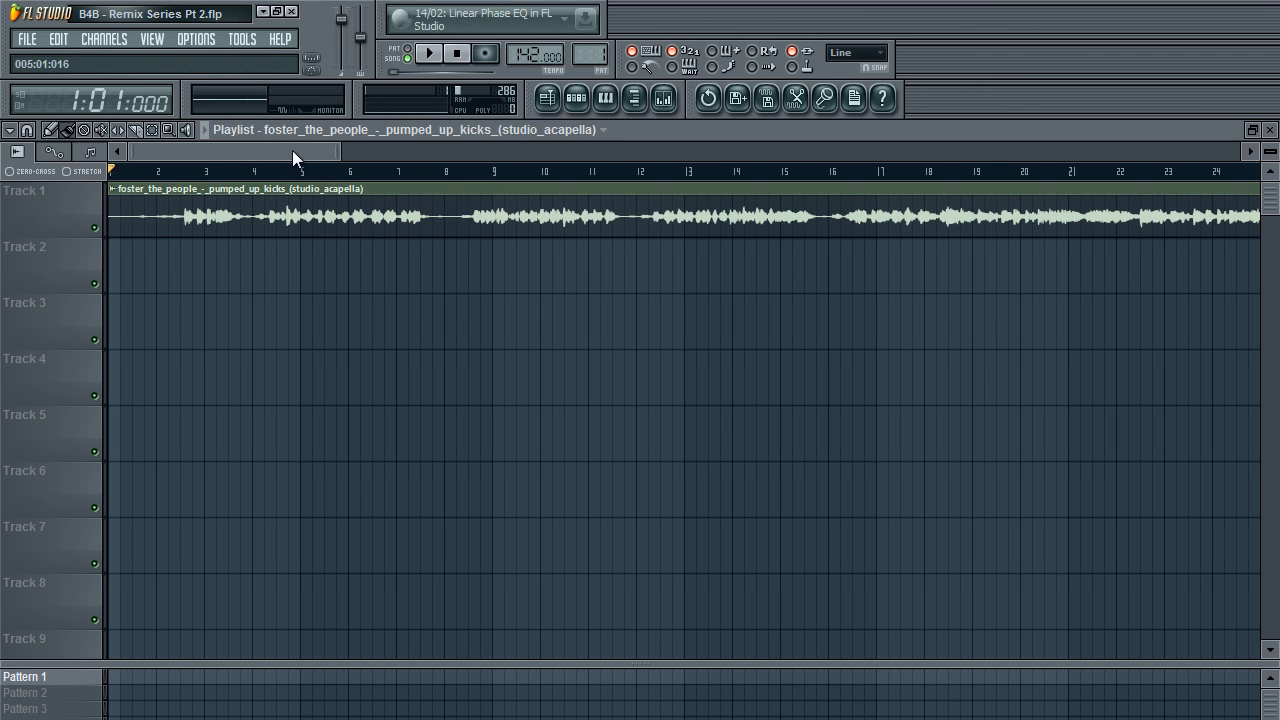
Examine the acapella waveform on Track 1, from its opening bars to its full length.
mouse_move(294, 151)
mouse_down()
mouse_move(539, 155)
mouse_move(291, 152)
mouse_up()
drag(210, 149, 247, 143)
scroll(221, 151, down, 5)
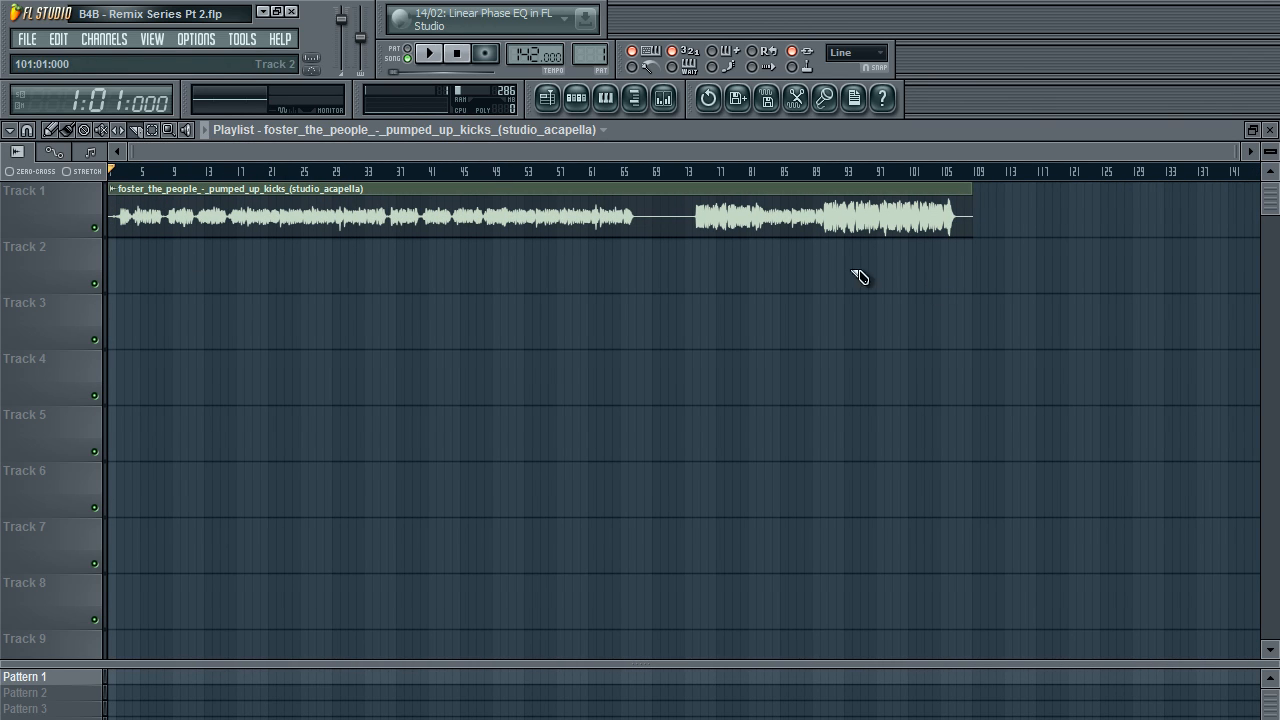
drag(176, 154, 370, 134)
scroll(160, 146, up, 5)
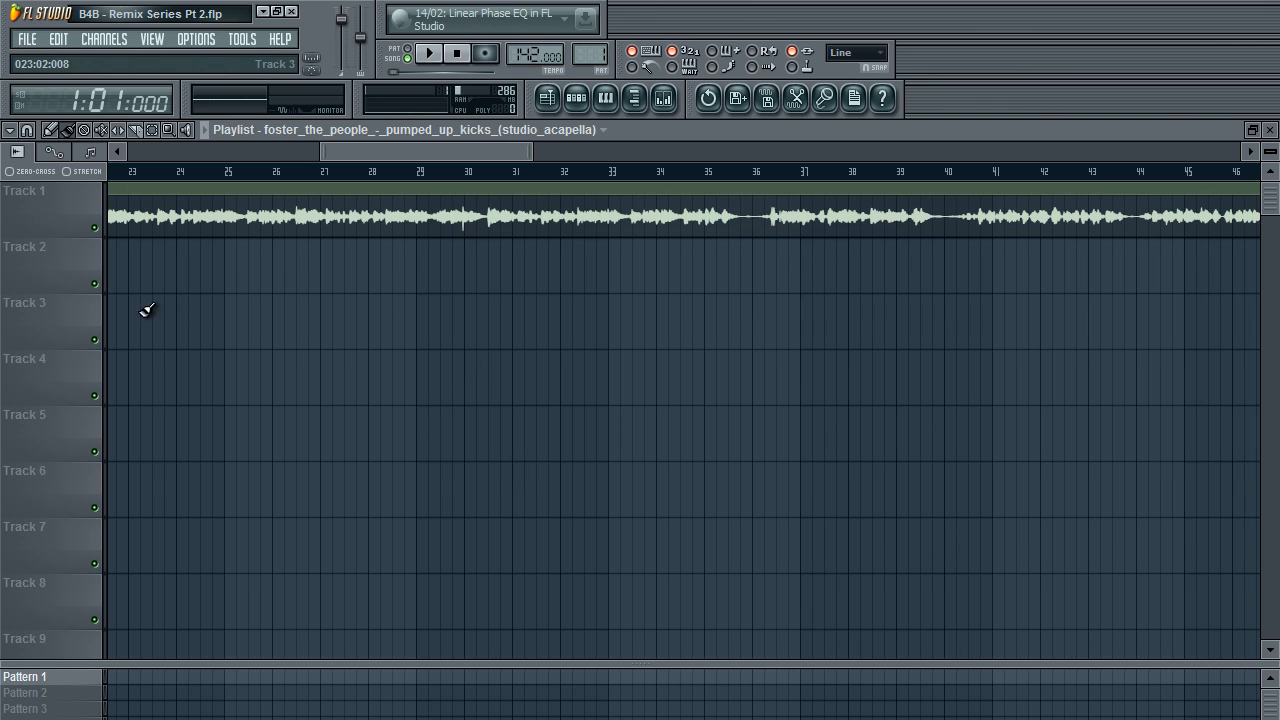
drag(488, 153, 45, 213)
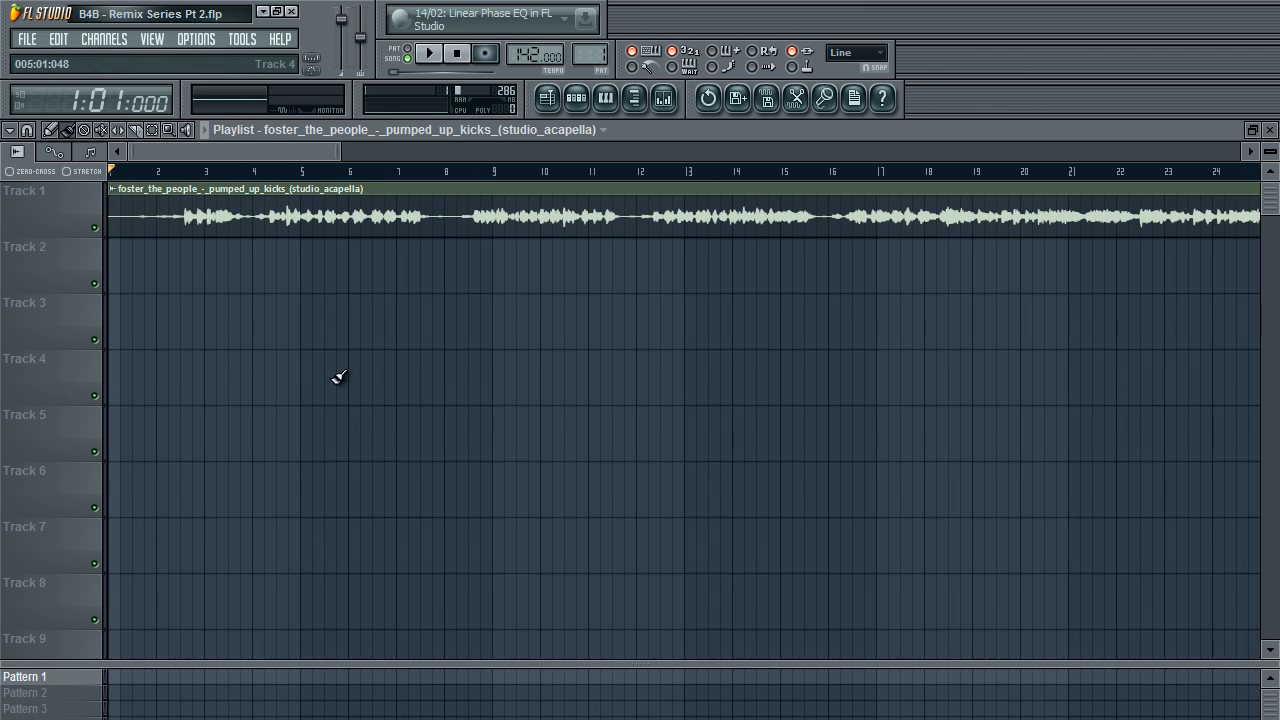
scroll(390, 391, down, 5)
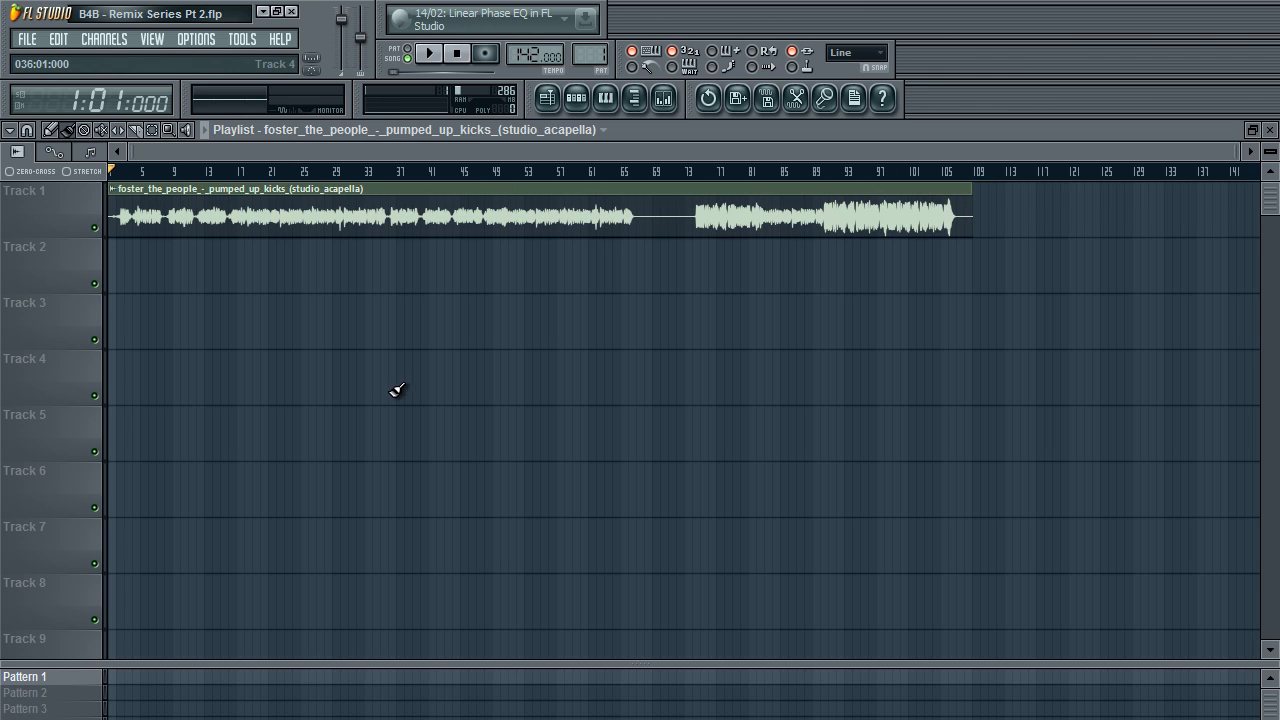
Show the channel rack and fill each 4 steps of the VEC3 Bassdrums channel in Pattern 1.
click(591, 99)
click(591, 99)
click(591, 99)
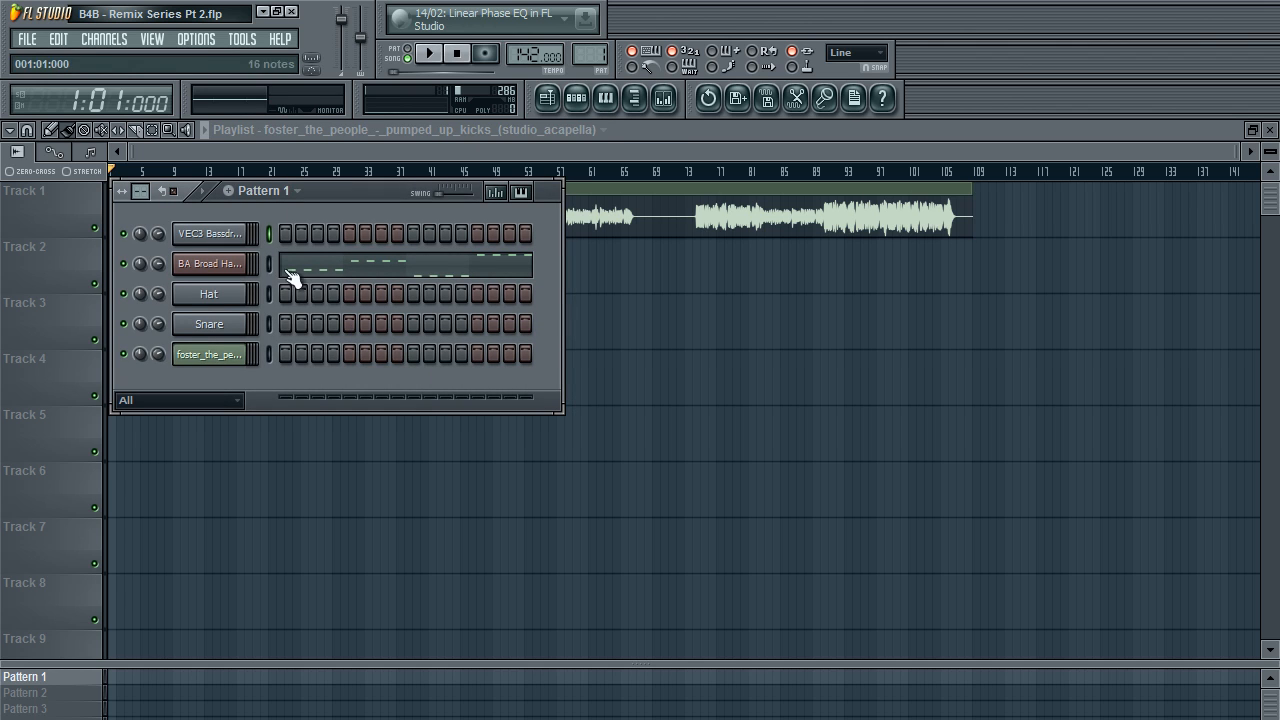
right_click(244, 232)
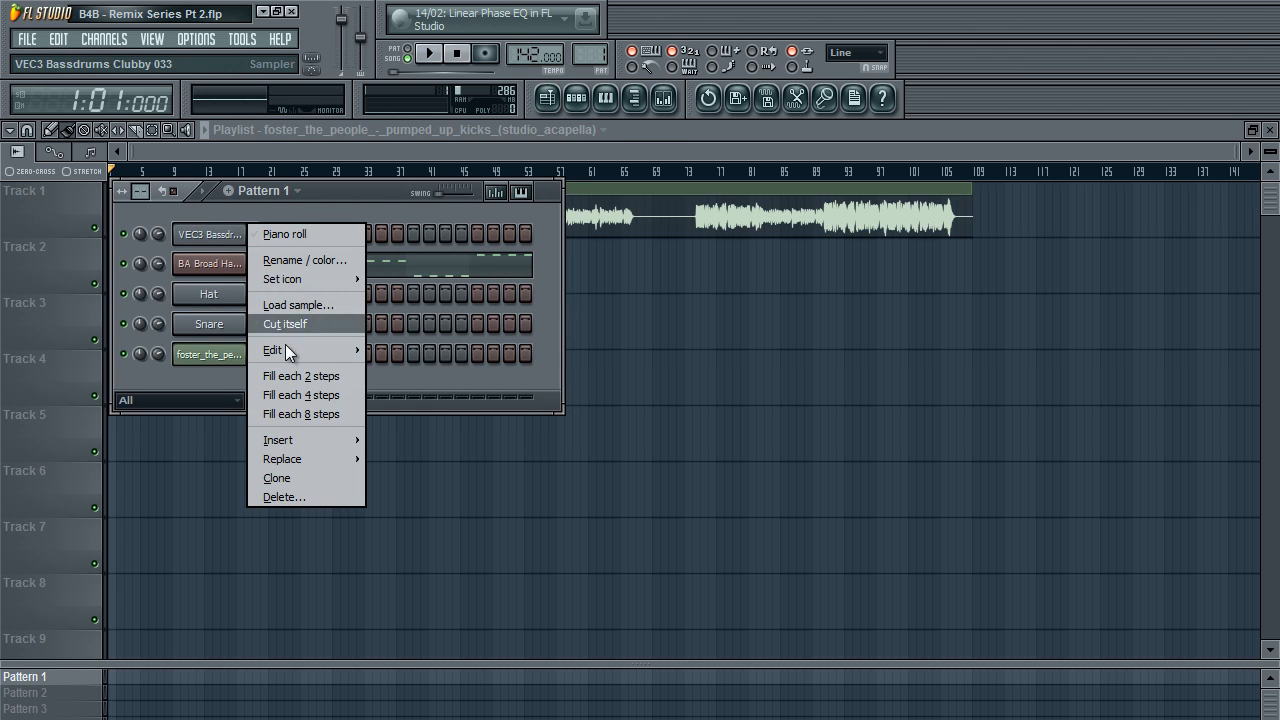
click(310, 395)
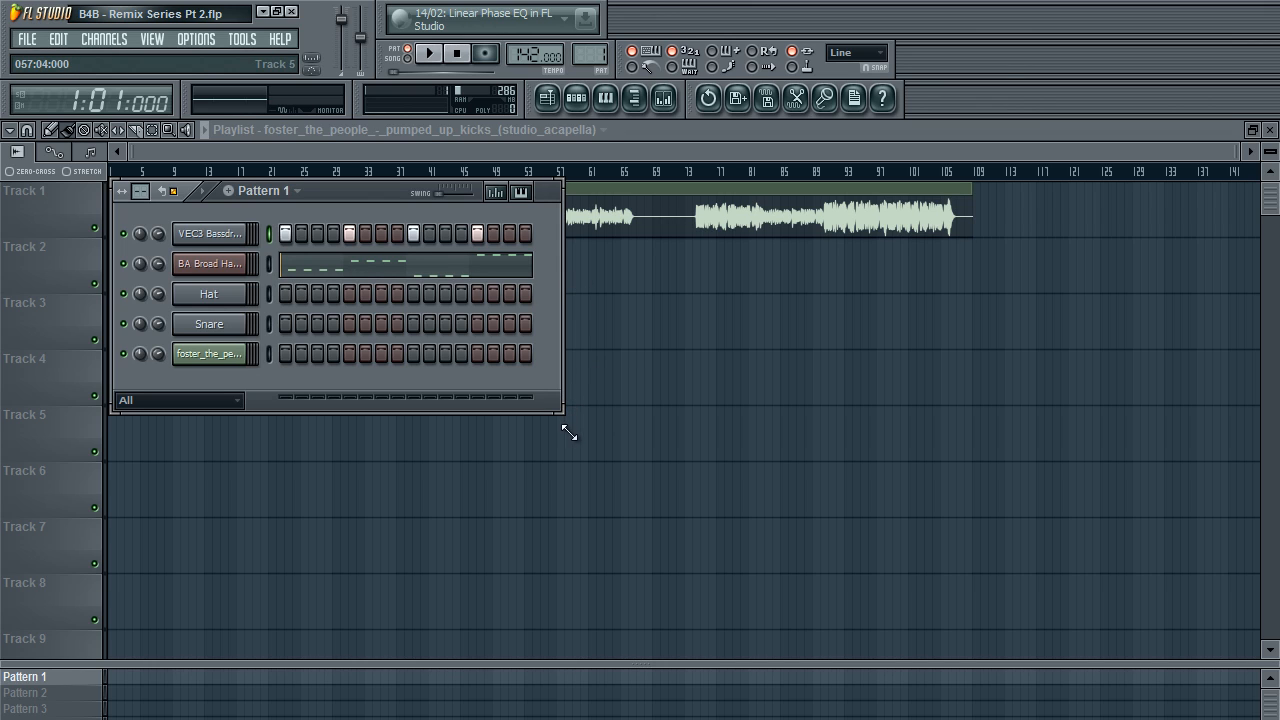
Play back Pattern 1 to hear the kick together with the BA Broad channel's notes.
drag(361, 194, 361, 175)
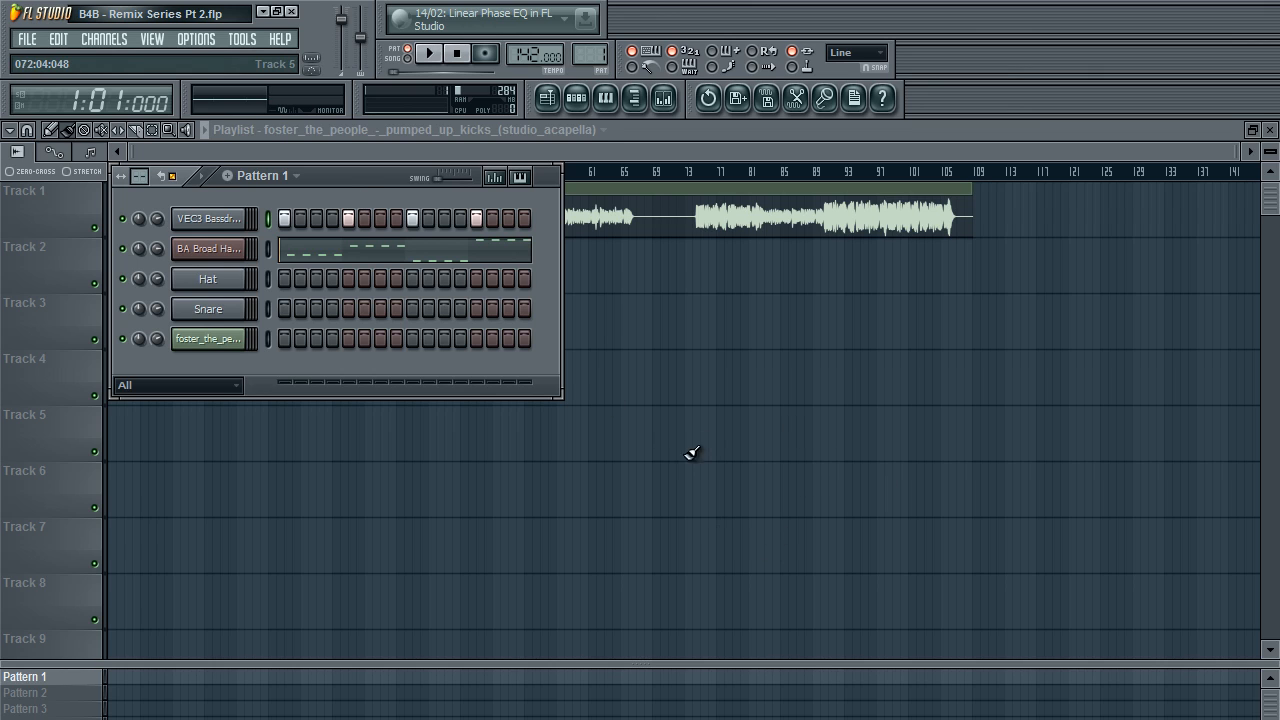
drag(380, 182, 379, 186)
key(space)
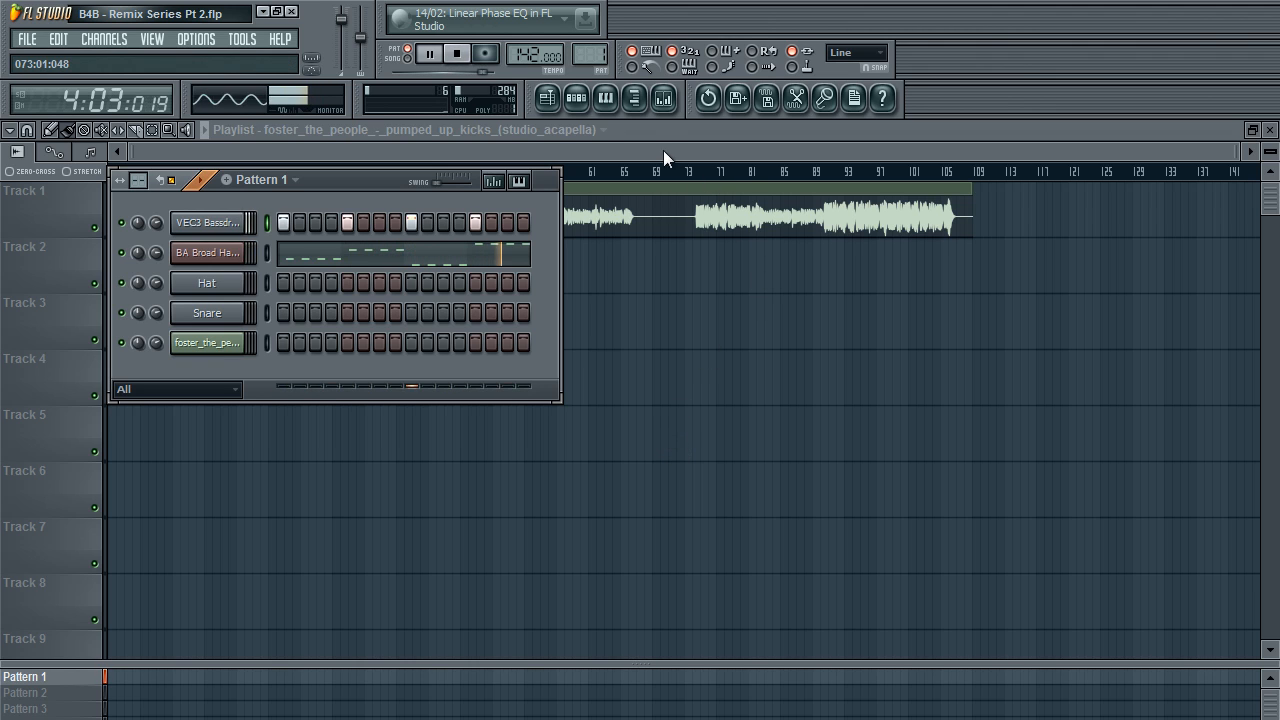
key(space)
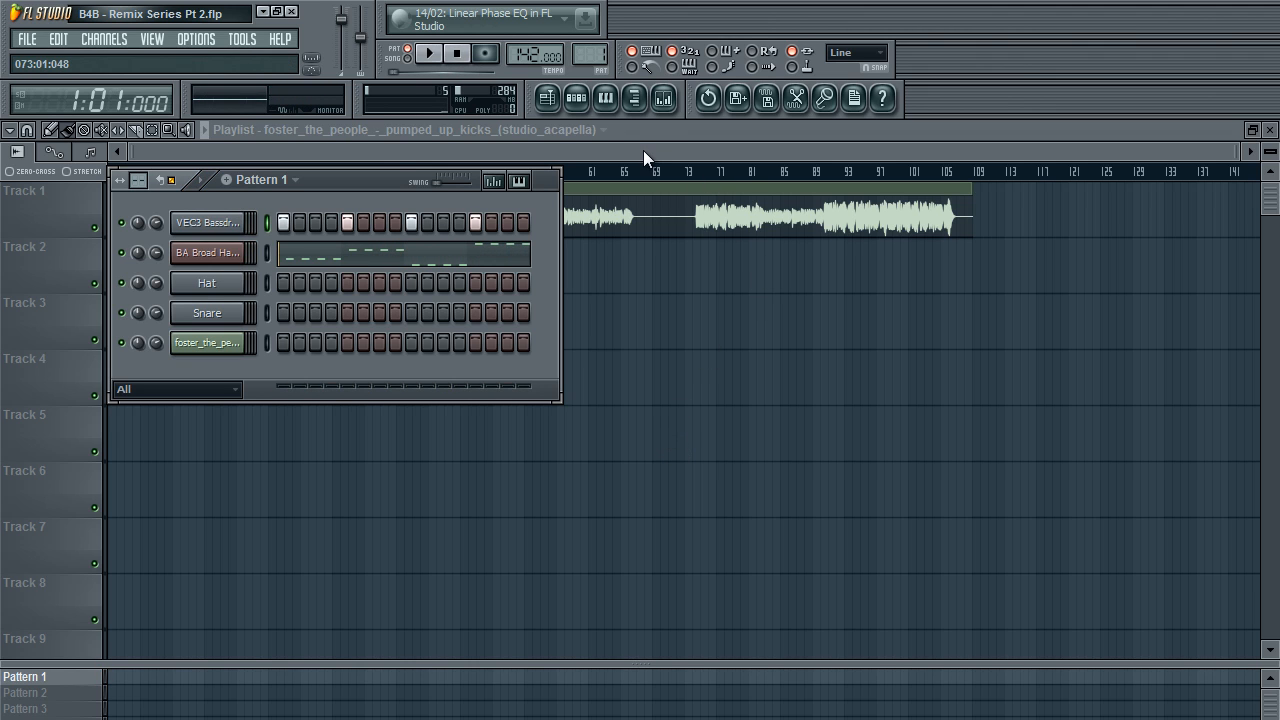
Hide the channel rack and paint Pattern 1 repeatedly along Track 2 from bar 1 to the end of the acapella.
key(F6)
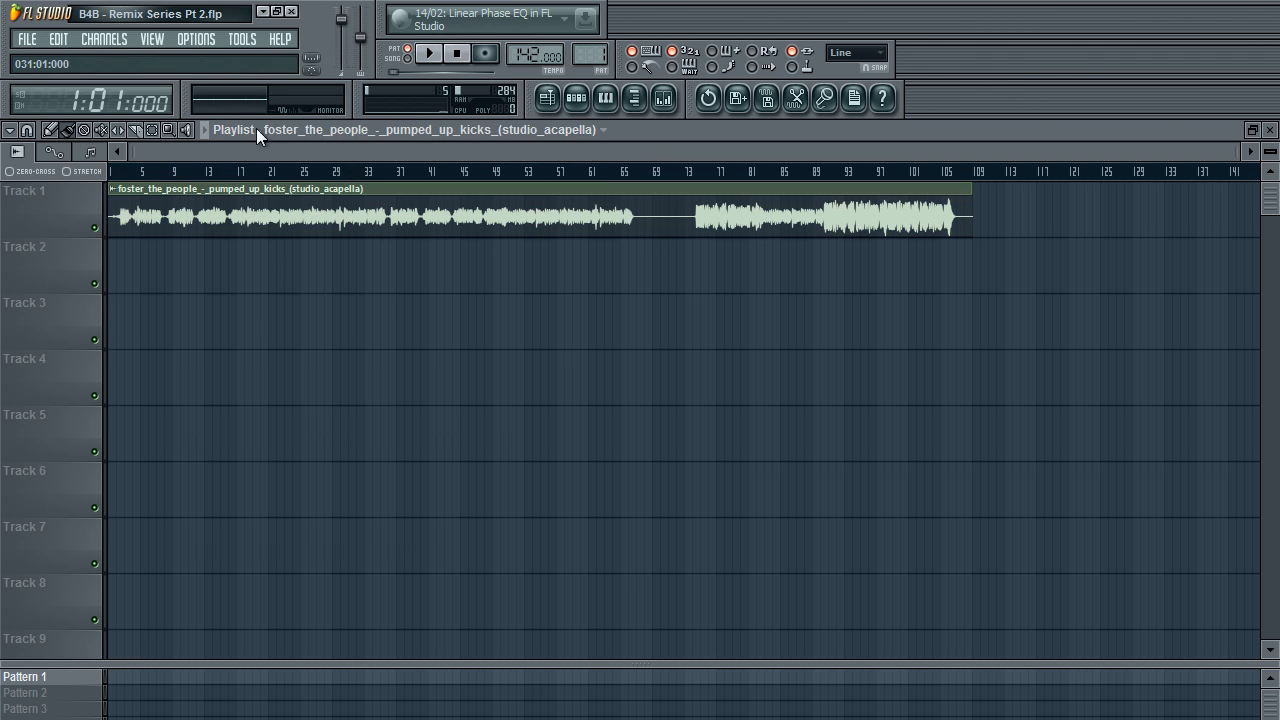
click(89, 151)
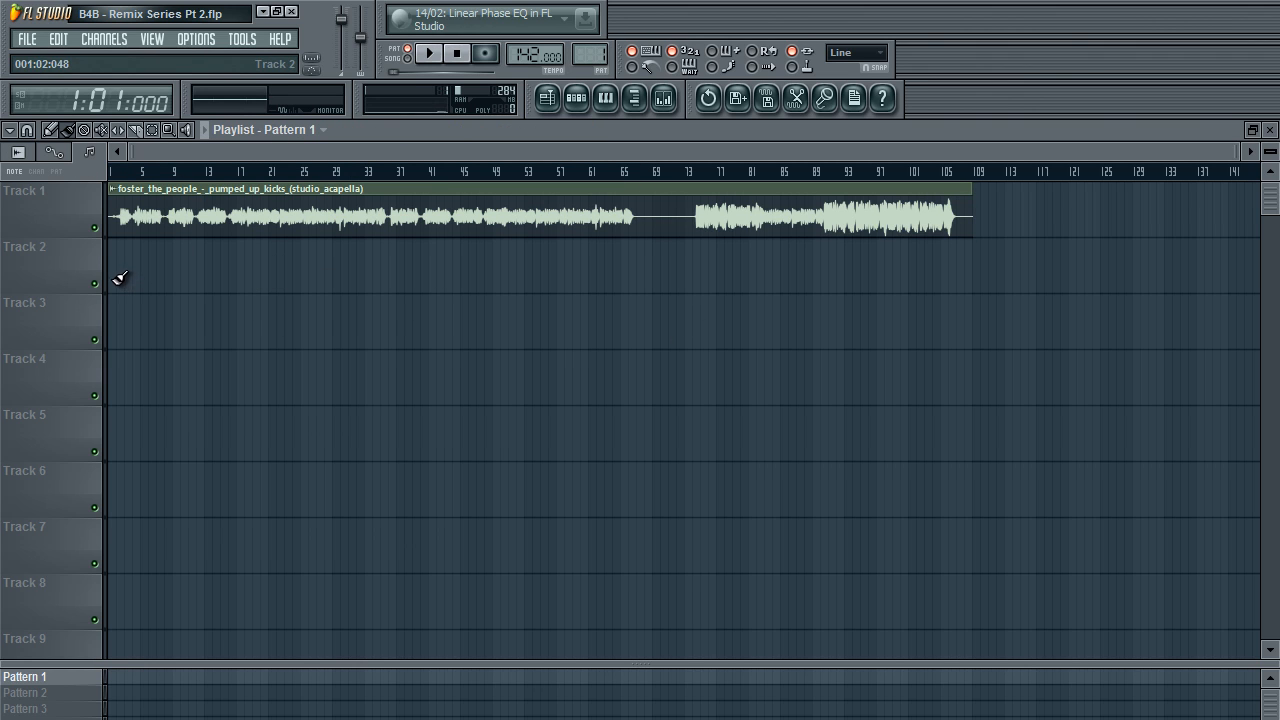
mouse_move(118, 278)
mouse_down()
mouse_move(457, 260)
mouse_move(1000, 286)
mouse_up()
ctrl+click(1051, 312)
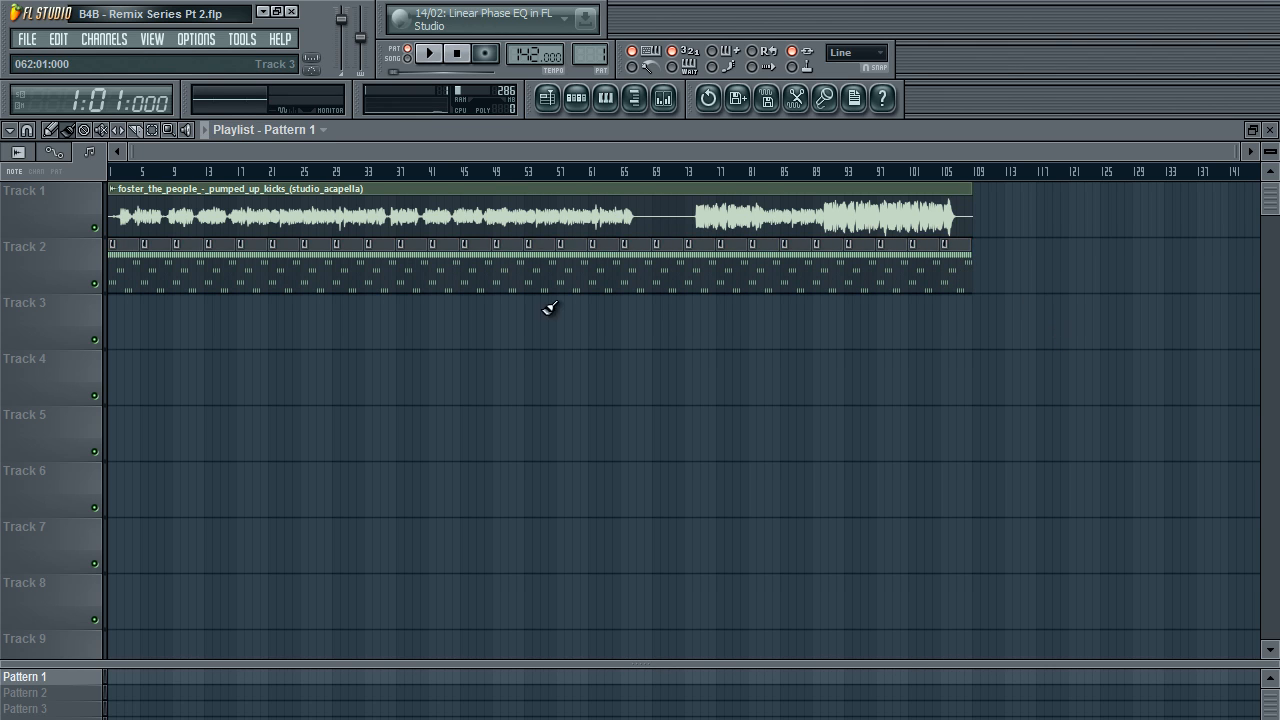
Review the repeated Pattern 1 clips along the whole of Track 2 against the acapella.
scroll(551, 308, up, 5)
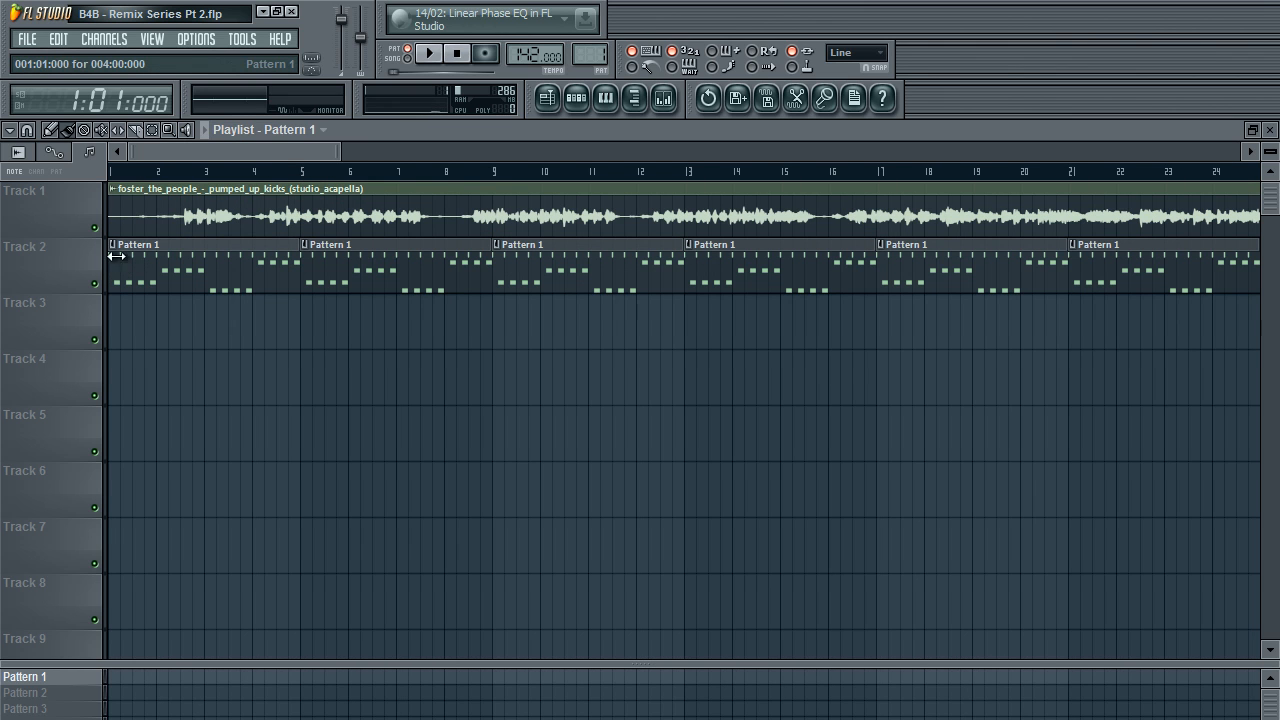
scroll(600, 318, down, 5)
drag(960, 242, 112, 288)
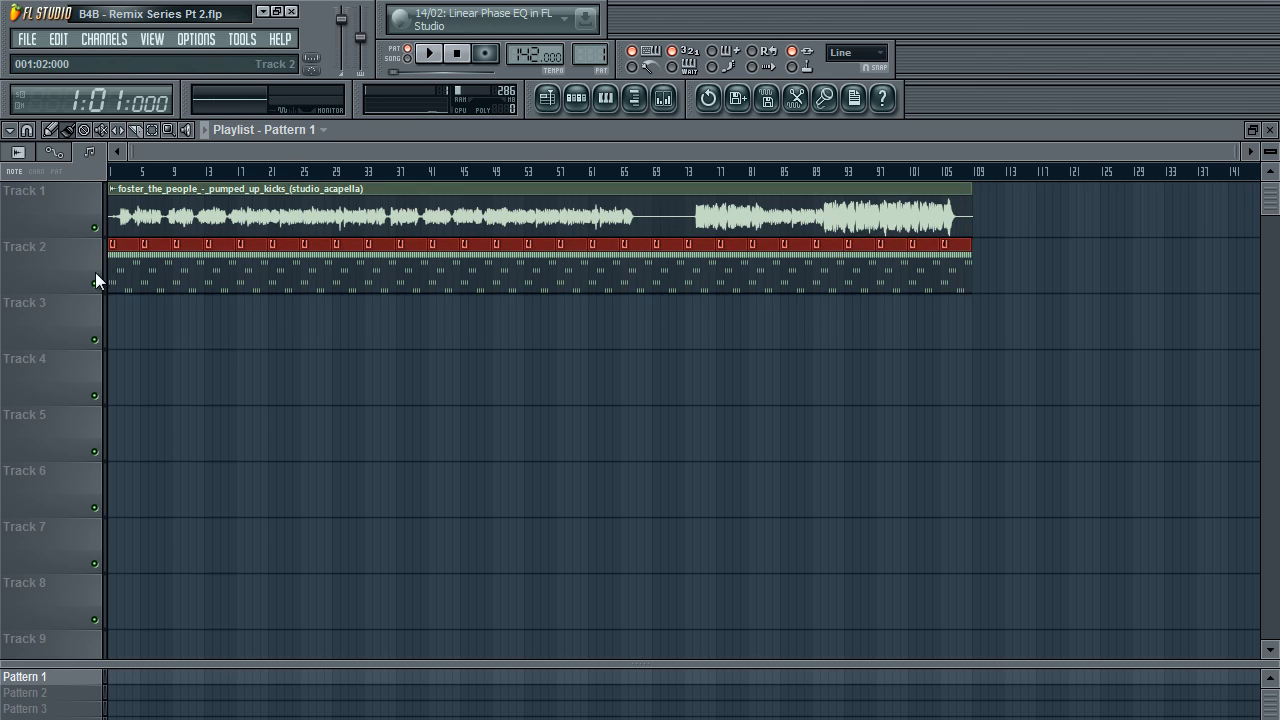
ctrl+click(215, 362)
scroll(225, 368, up, 5)
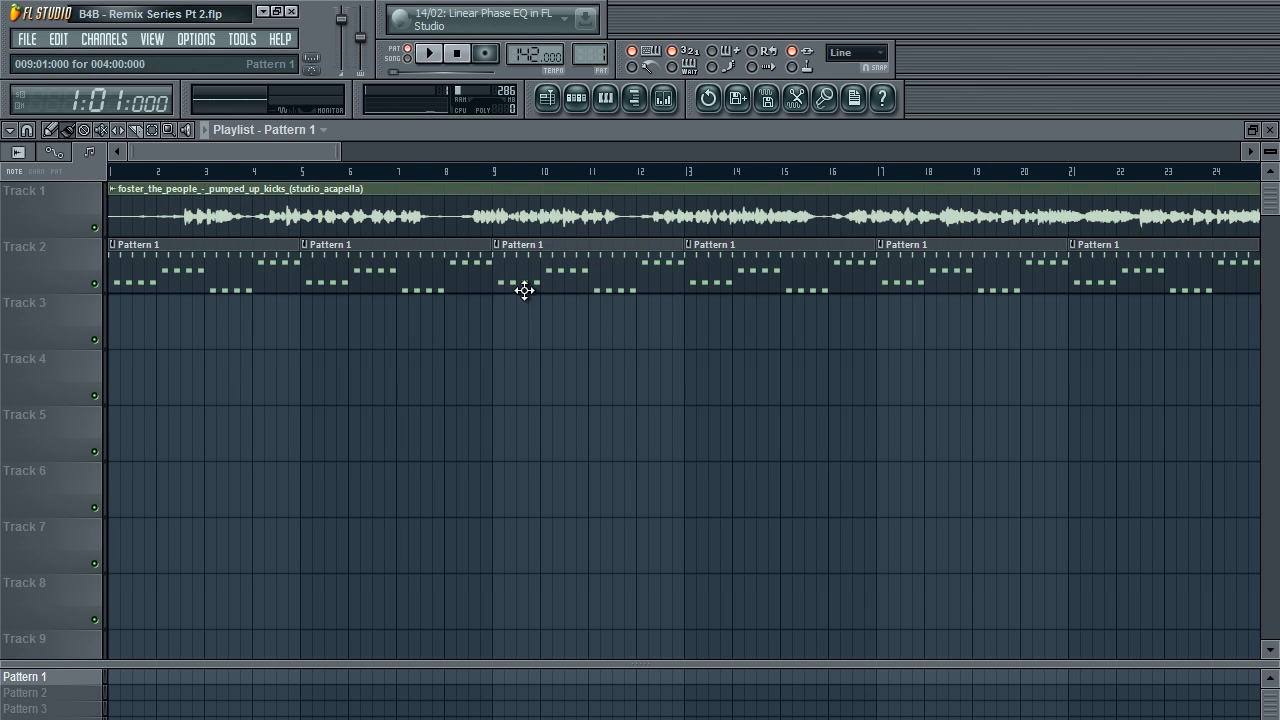
scroll(809, 559, down, 5)
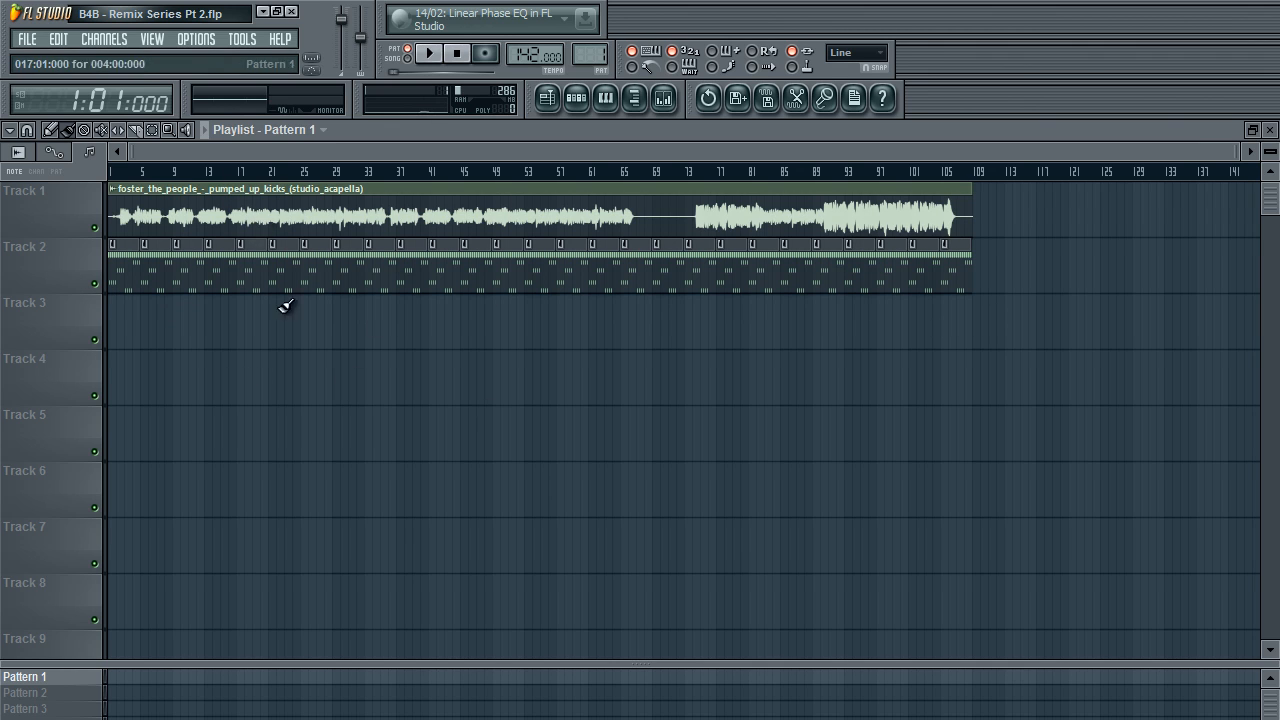
scroll(193, 170, up, 5)
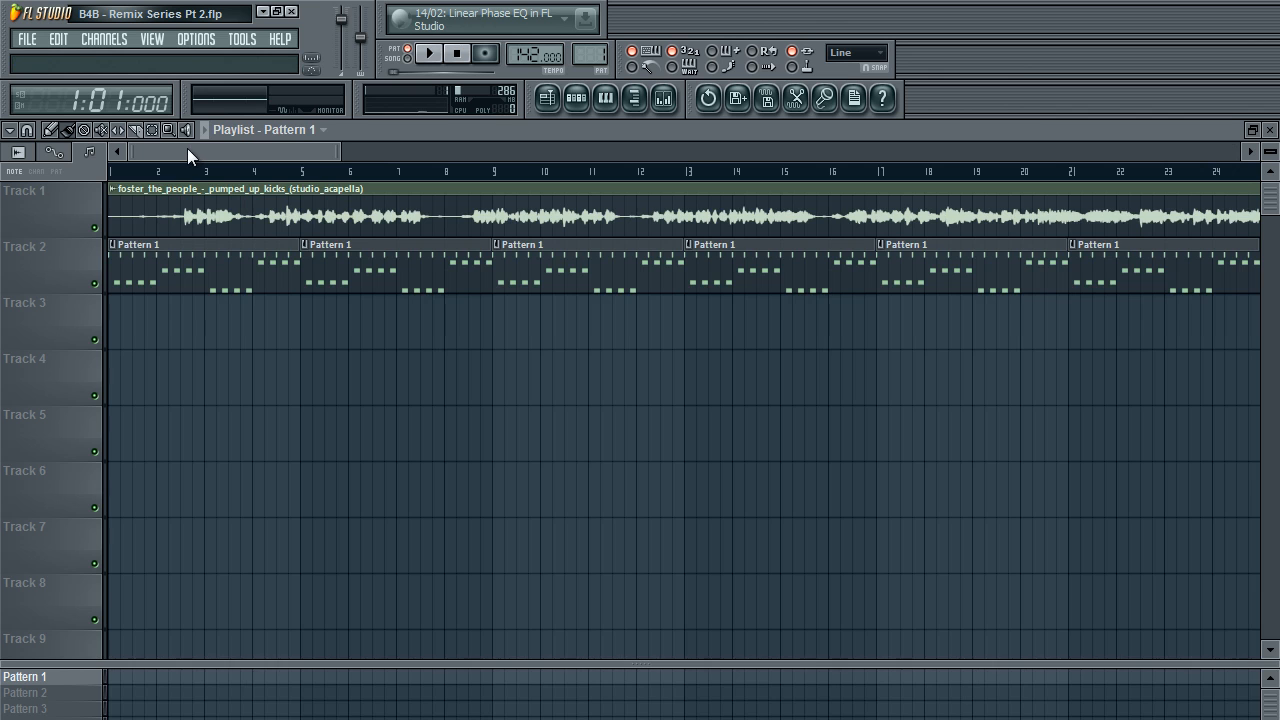
Shift the acapella clip on Track 1 later in time and play the song from bar 31 to check its timing.
mouse_move(187, 148)
mouse_down()
mouse_move(252, 159)
mouse_move(185, 158)
mouse_up()
drag(284, 158, 478, 176)
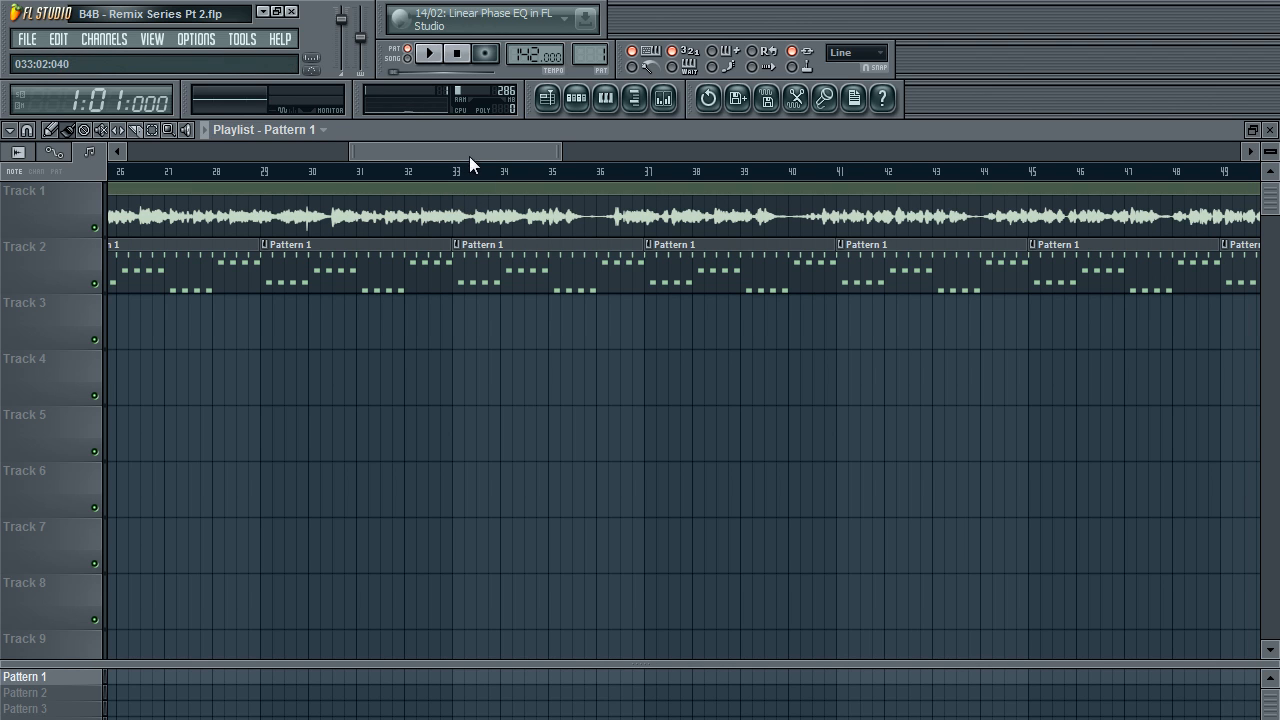
drag(469, 156, 17, 157)
drag(316, 152, 517, 116)
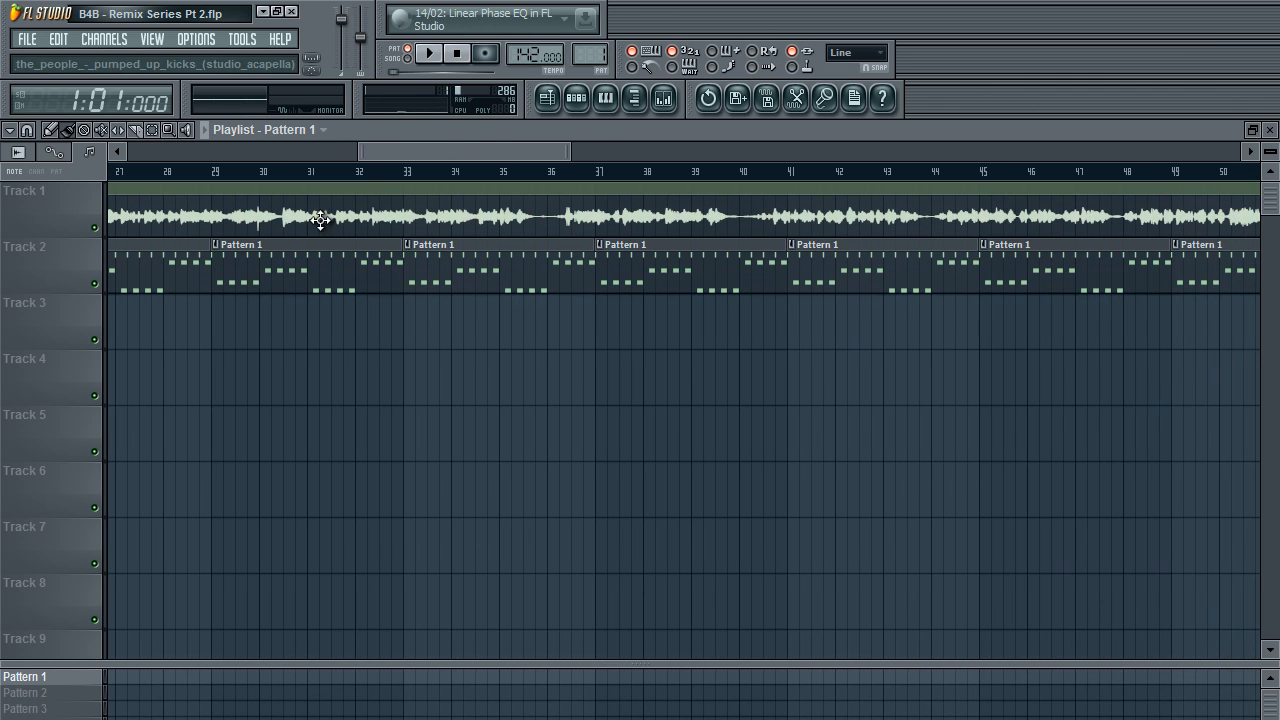
drag(333, 208, 462, 212)
click(344, 174)
key(space)
key(space)
key(space)
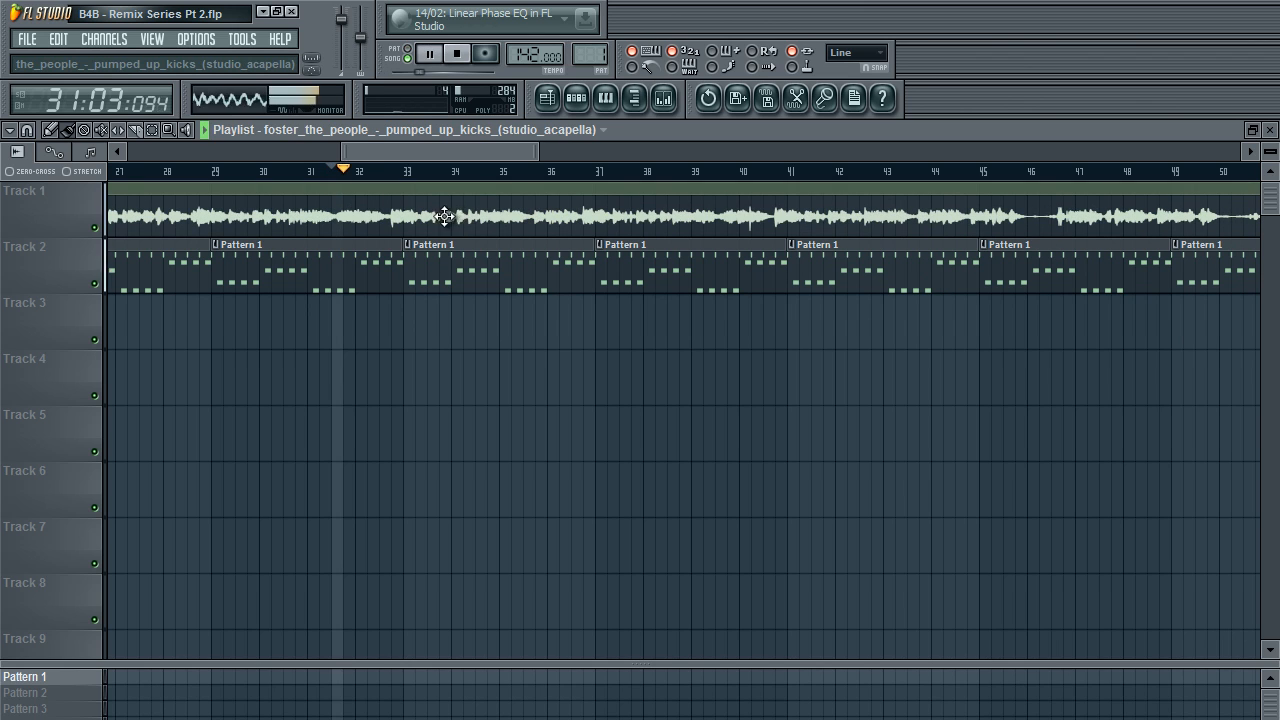
key(space)
key(space)
Move the acapella further right and delete the Pattern 1 clip between bars 29 and 33, checking by playback.
drag(350, 213, 443, 214)
key(space)
key(space)
key(space)
right_click(401, 258)
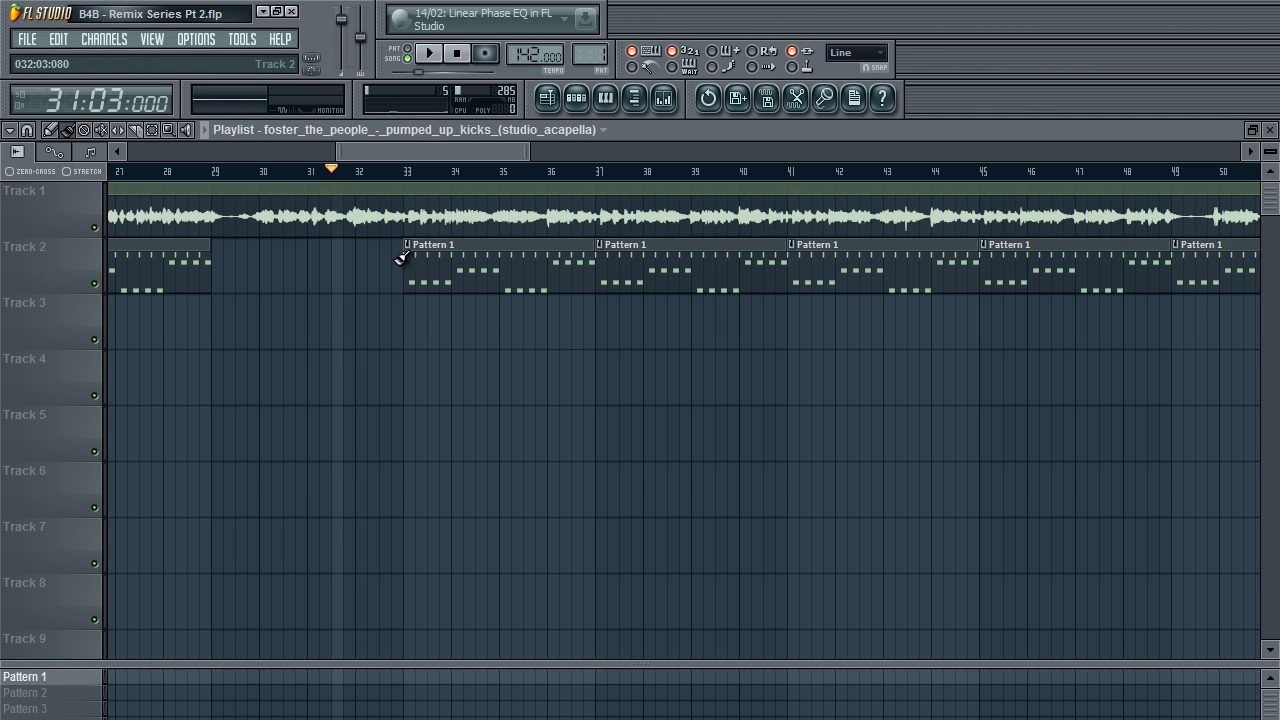
key(space)
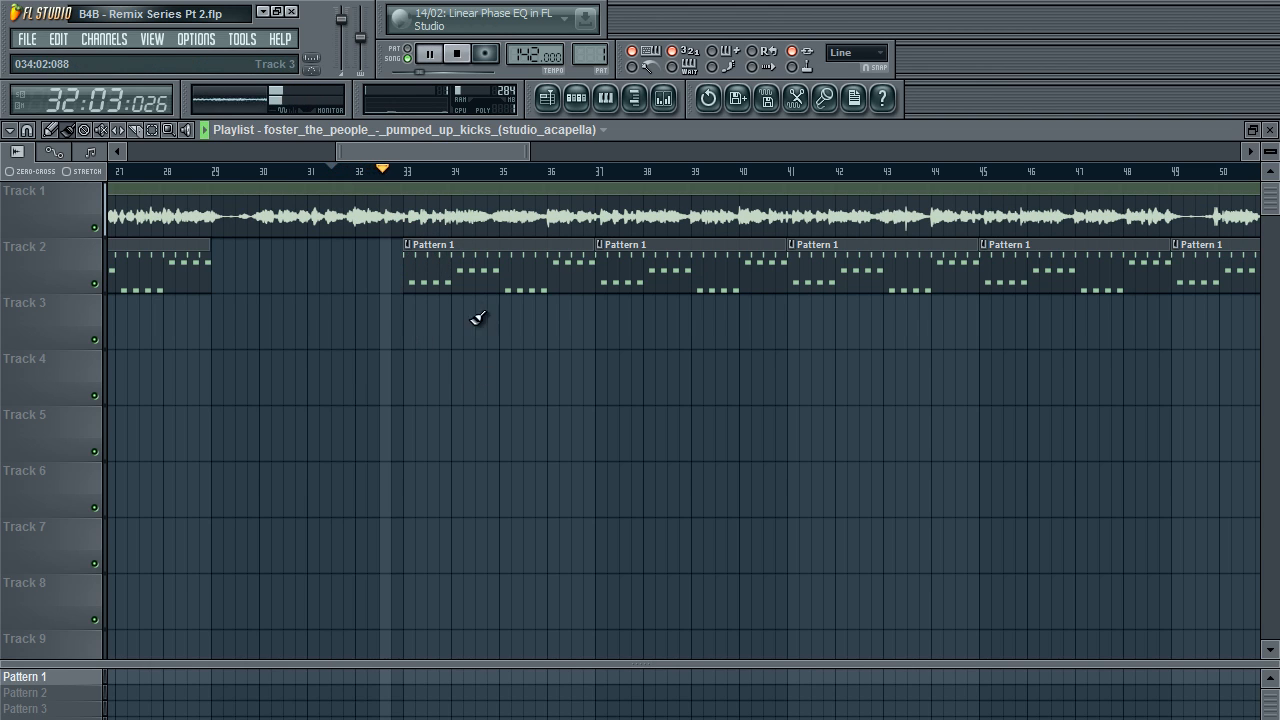
key(space)
Nudge the acapella so its louder vocal section starts at bar 33, and set the song position to bar 33.
mouse_move(436, 219)
mouse_down()
mouse_move(494, 217)
mouse_move(445, 214)
mouse_up()
click(357, 171)
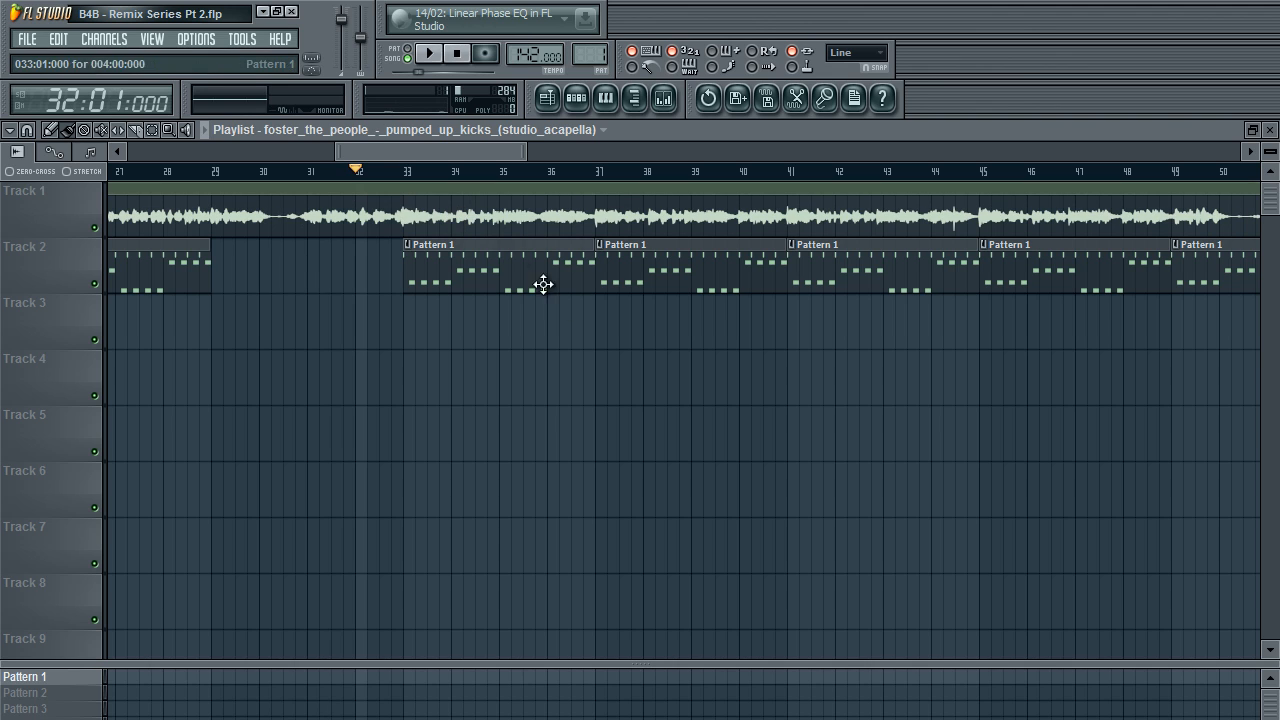
click(405, 174)
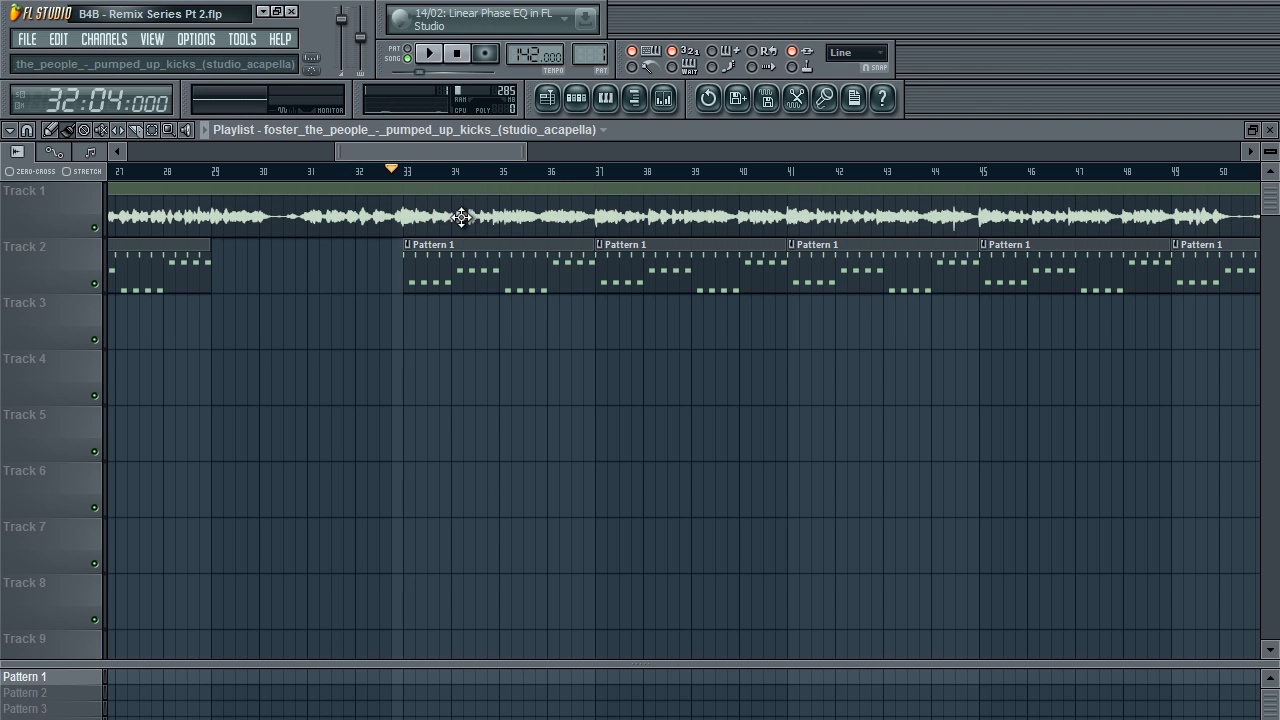
click(423, 186)
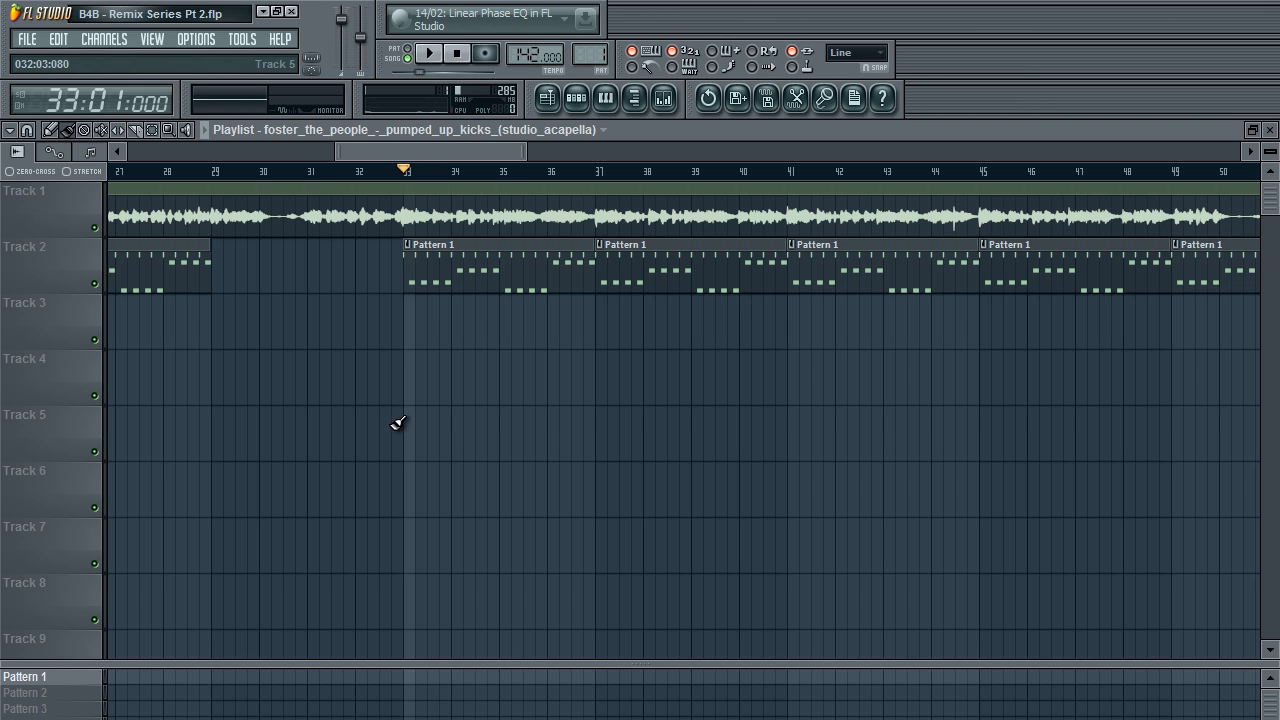
Set the playlist snap to (none).
click(27, 131)
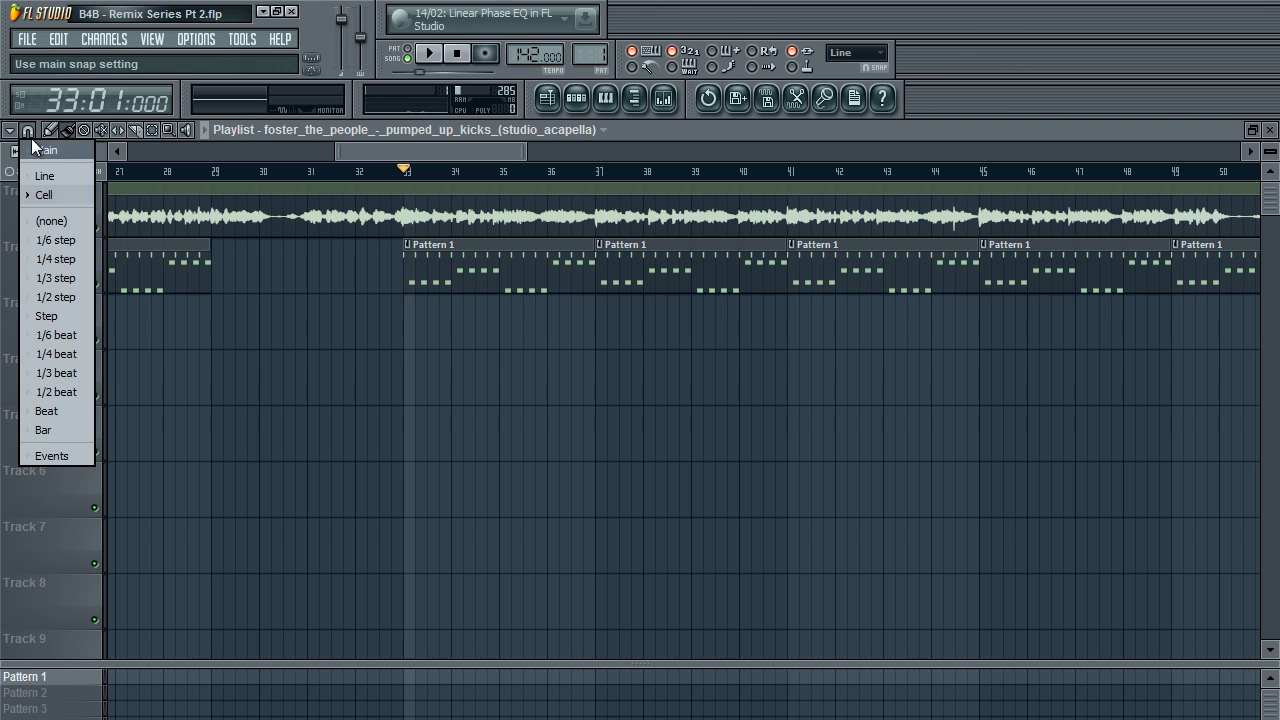
click(31, 142)
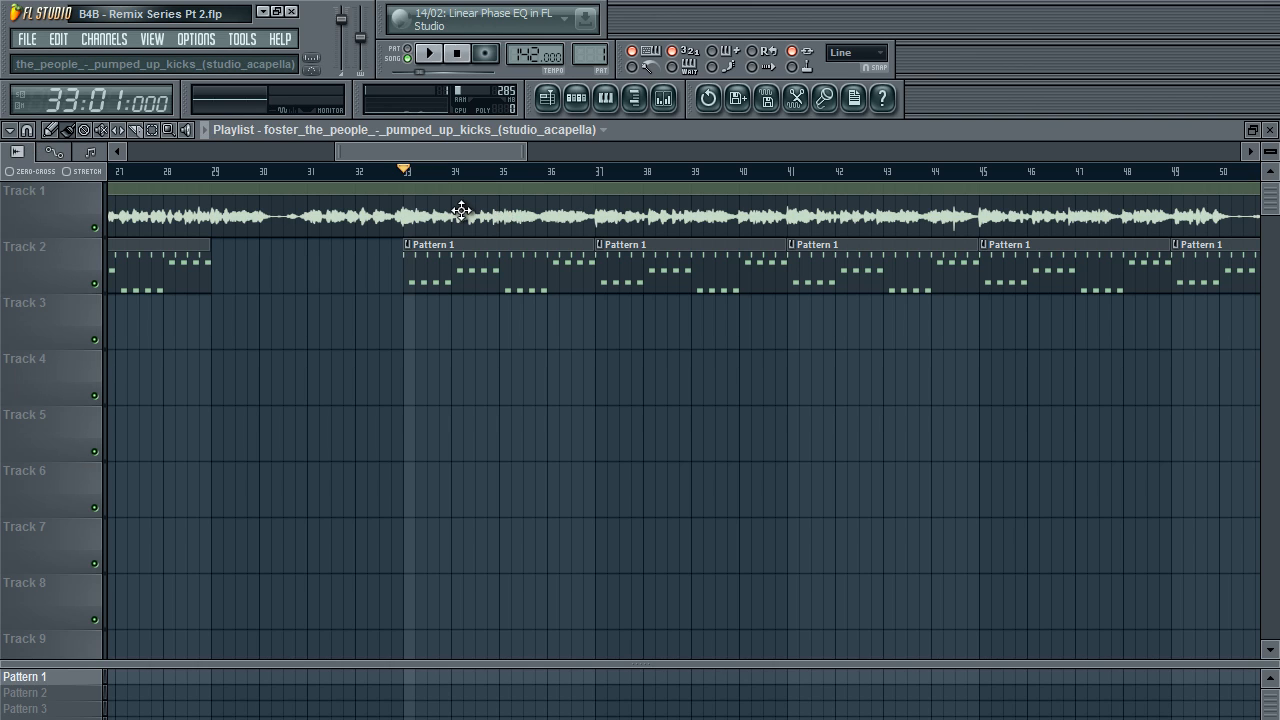
click(28, 131)
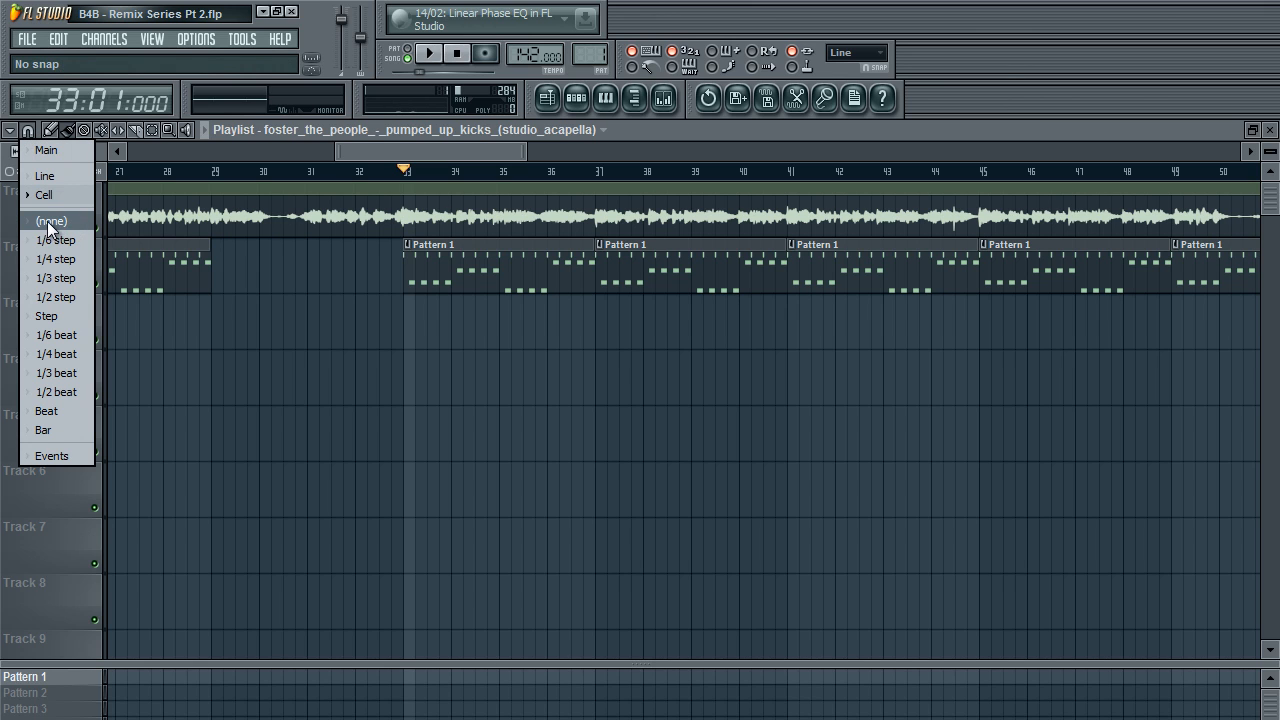
click(47, 221)
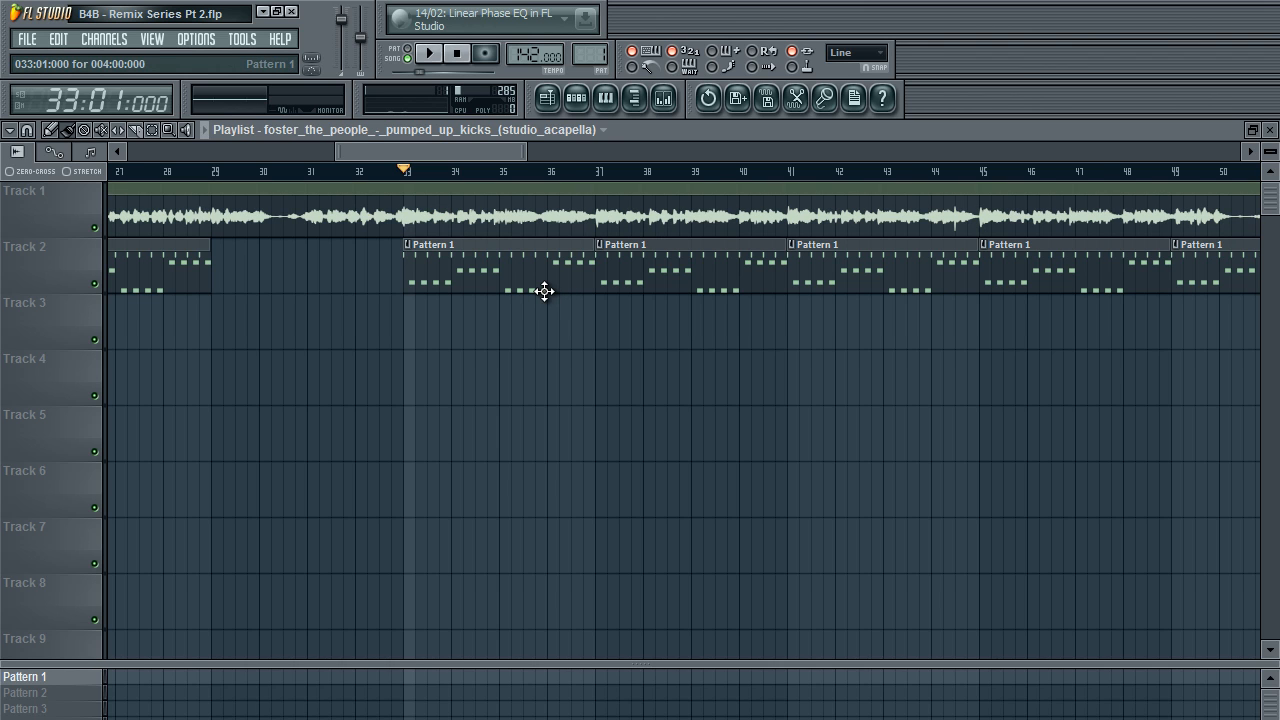
Play the song from just before bar 33 to check the acapella's alignment with the Pattern 1 clips.
scroll(545, 291, up, 3)
drag(371, 146, 406, 153)
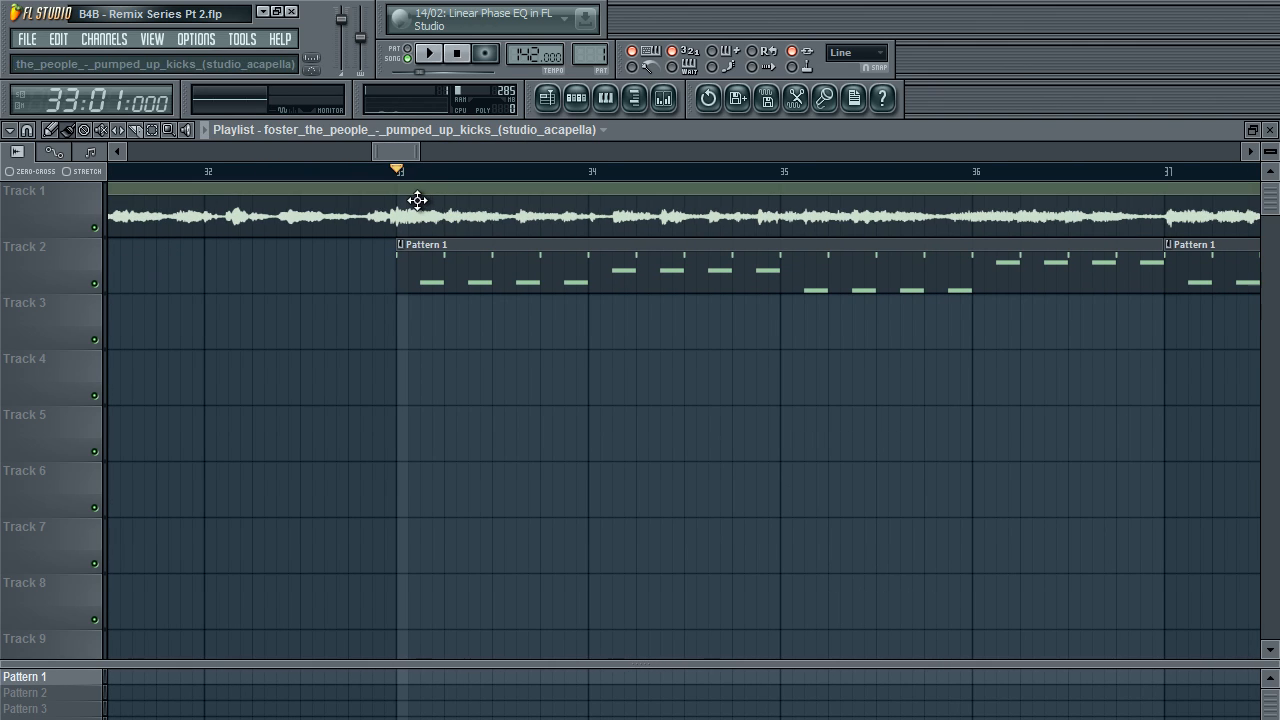
click(397, 172)
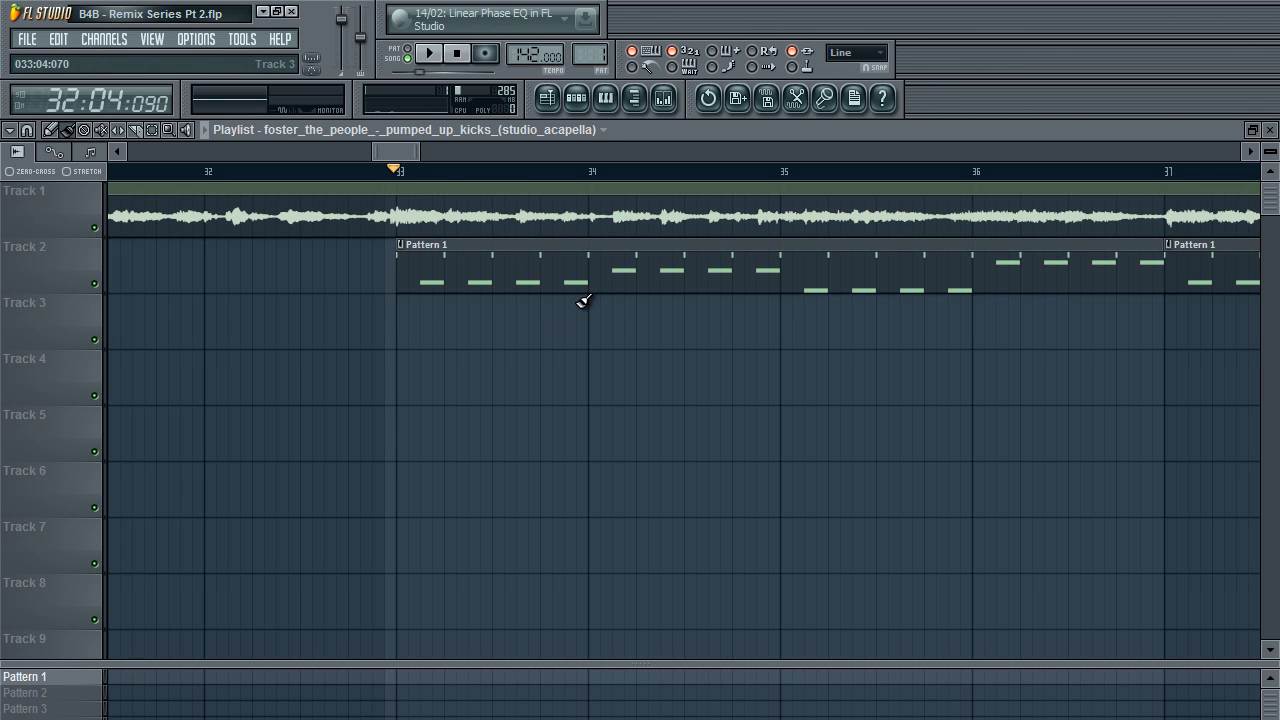
key(space)
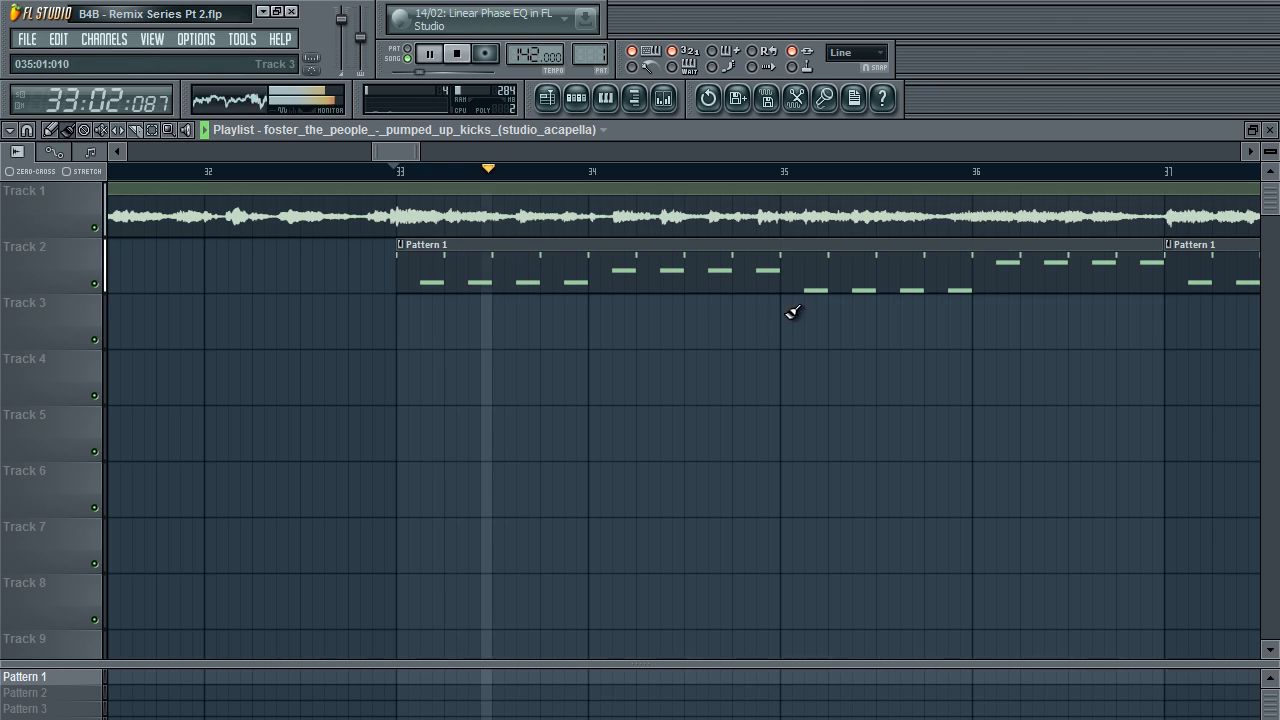
key(space)
key(space)
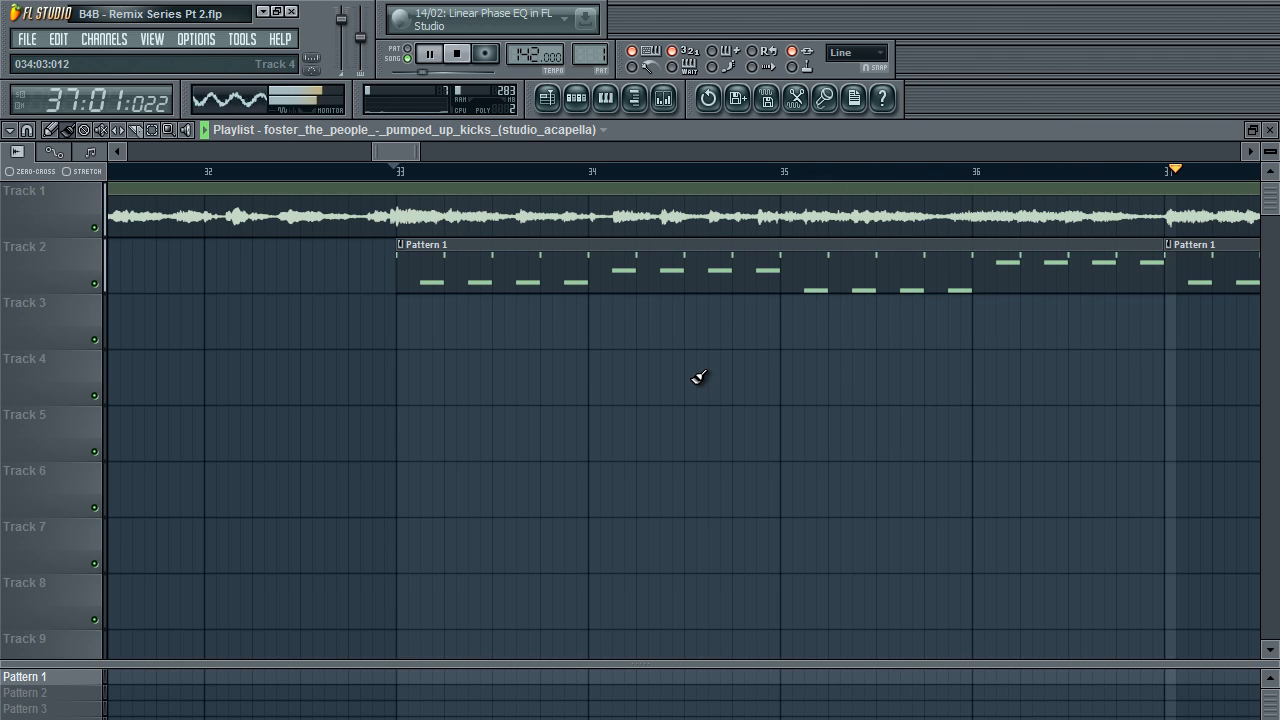
key(space)
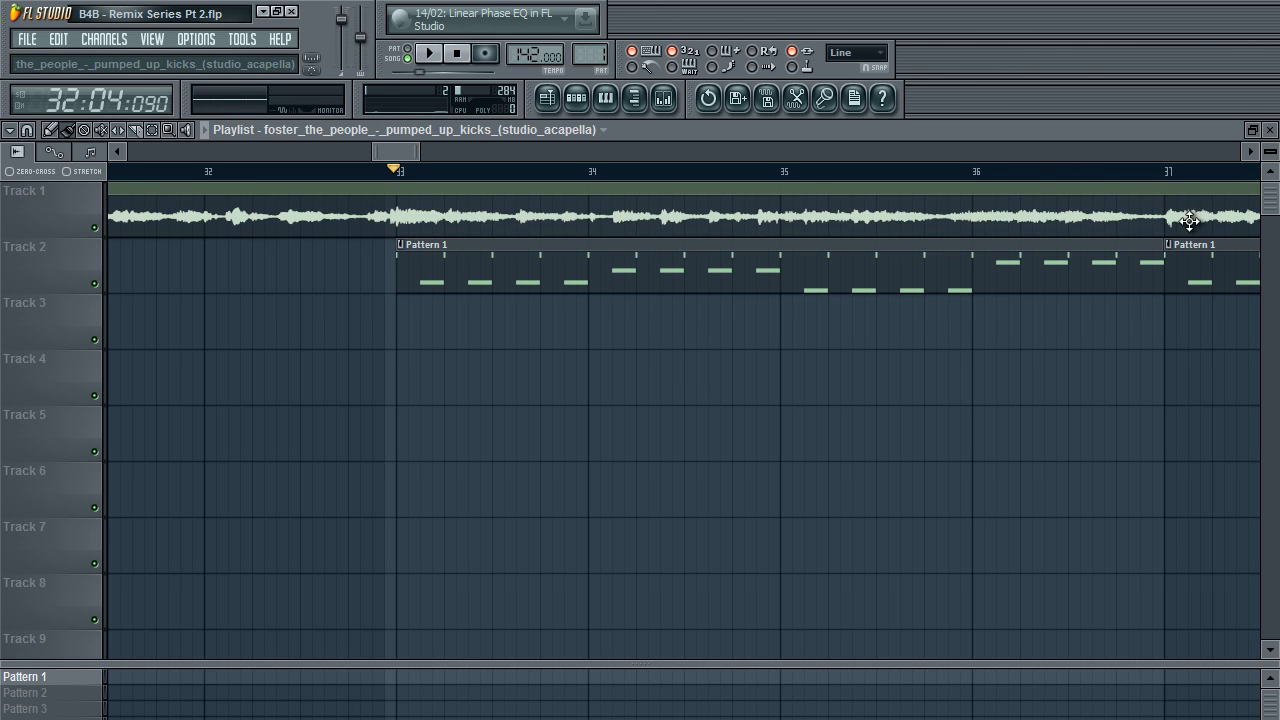
Compare the vocal onset near bar 37, and play the song from just before bar 33 to check the acapella's timing.
drag(1183, 174, 1160, 175)
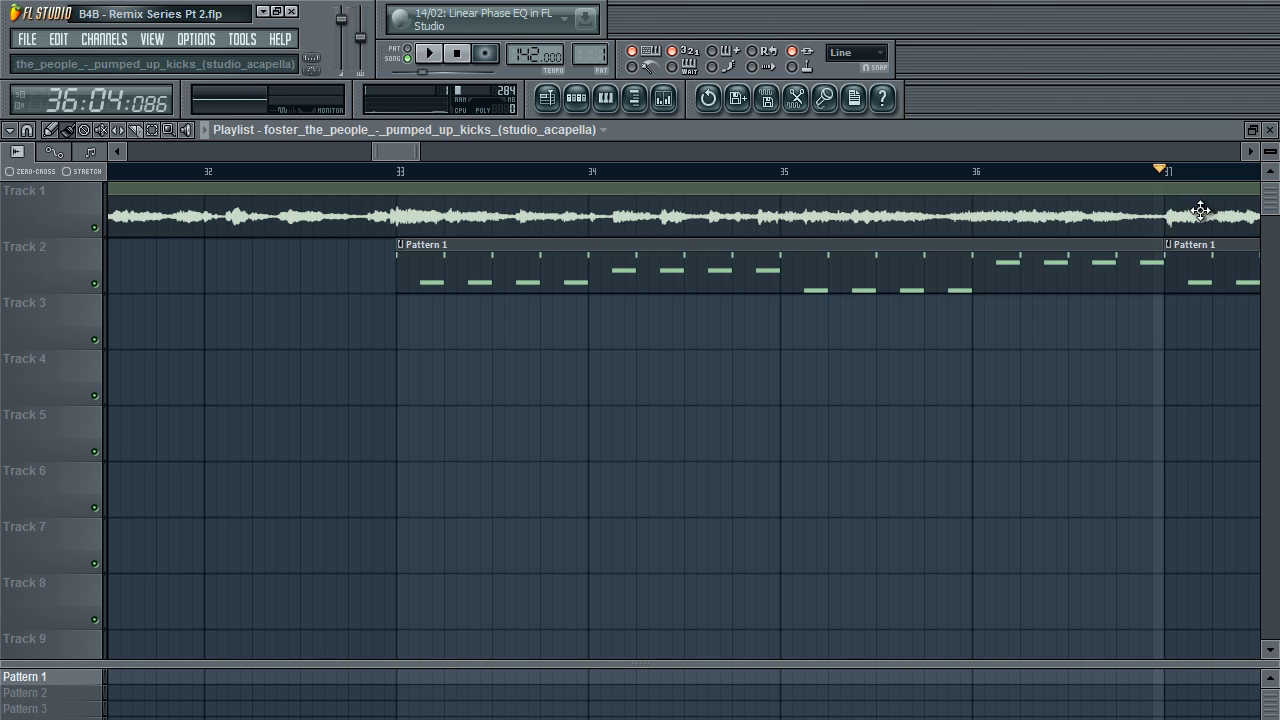
click(388, 172)
key(space)
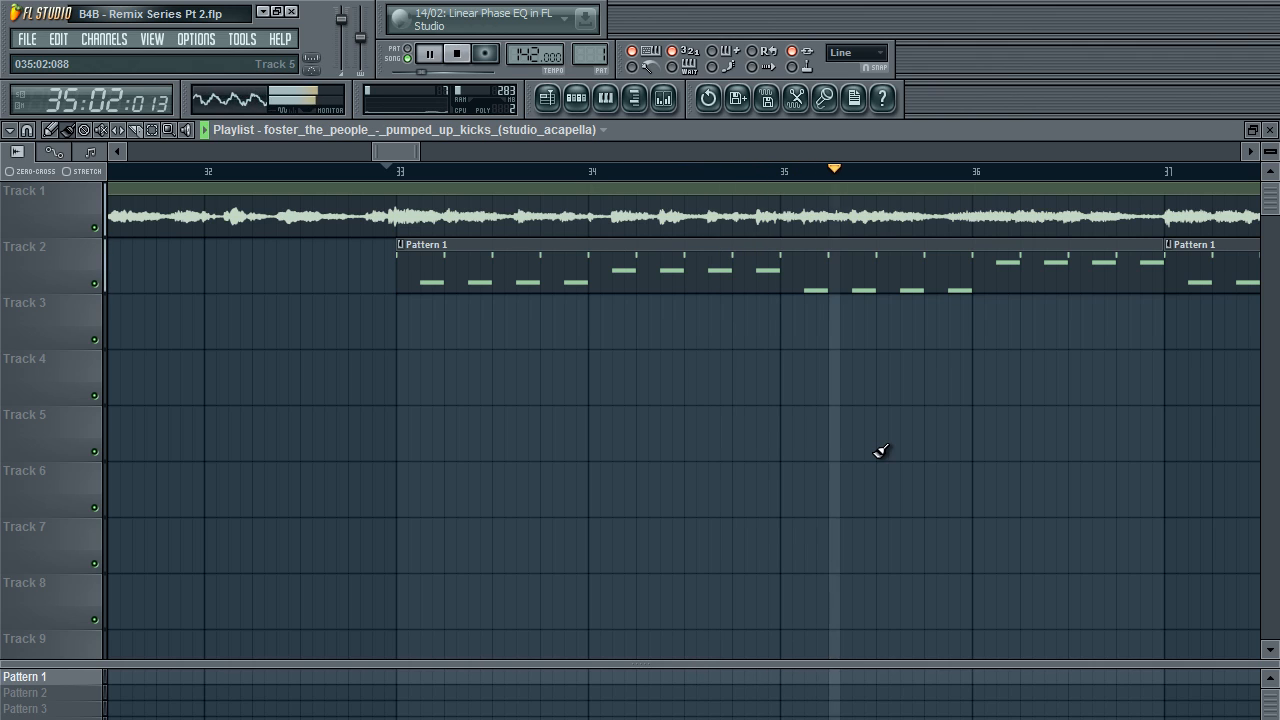
key(space)
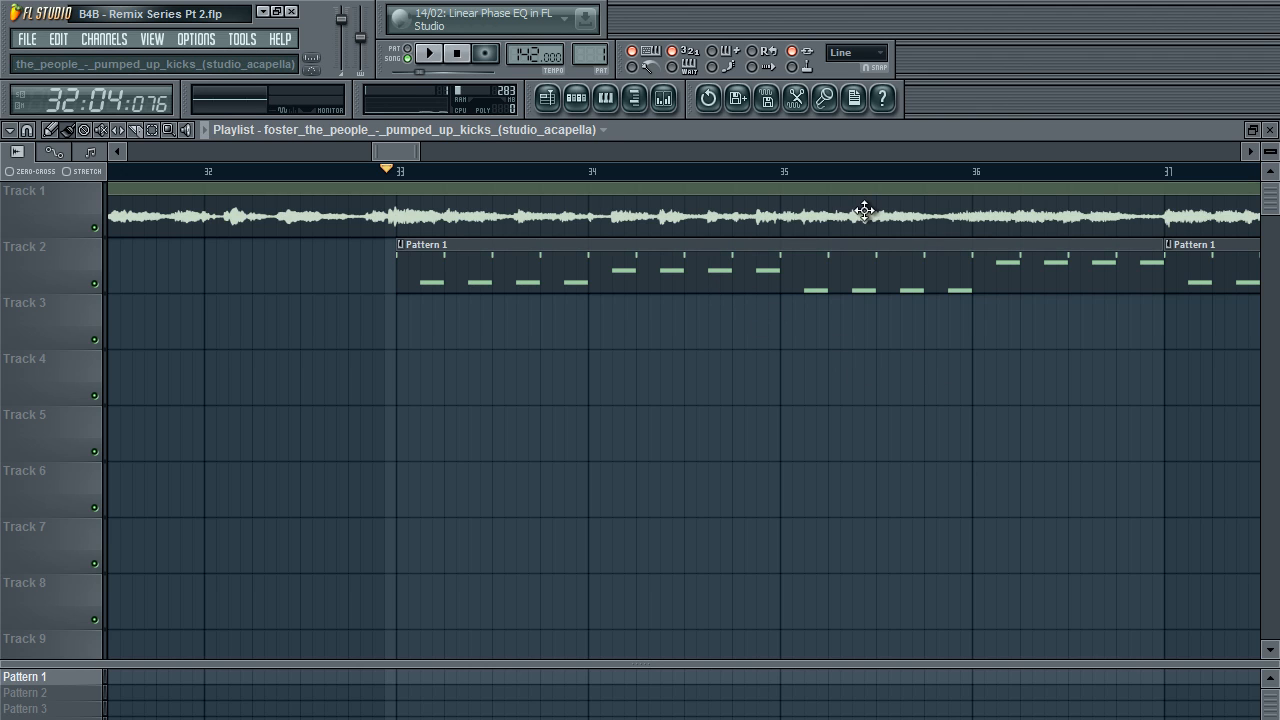
Try the acapella about half a bar earlier on Track 1 and play from bar 32 to check its timing.
drag(863, 209, 775, 219)
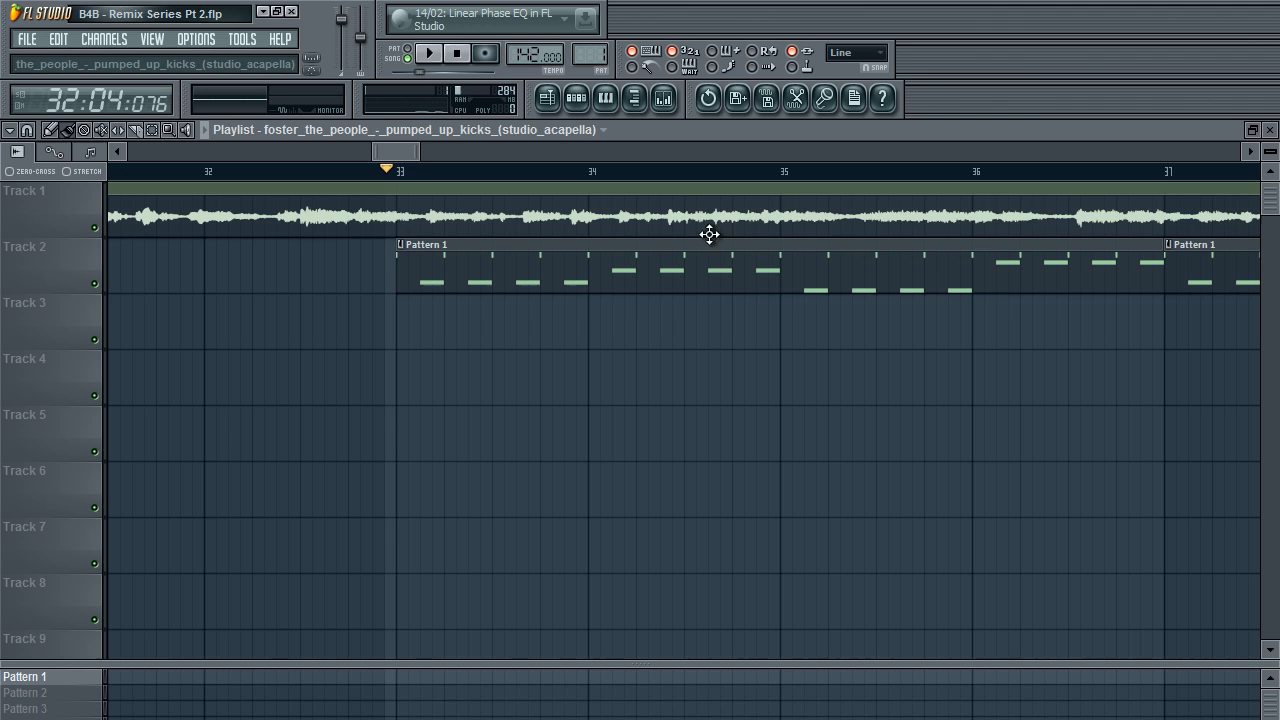
click(358, 173)
mouse_move(563, 221)
mouse_down()
mouse_move(580, 213)
mouse_move(551, 211)
mouse_up()
key(space)
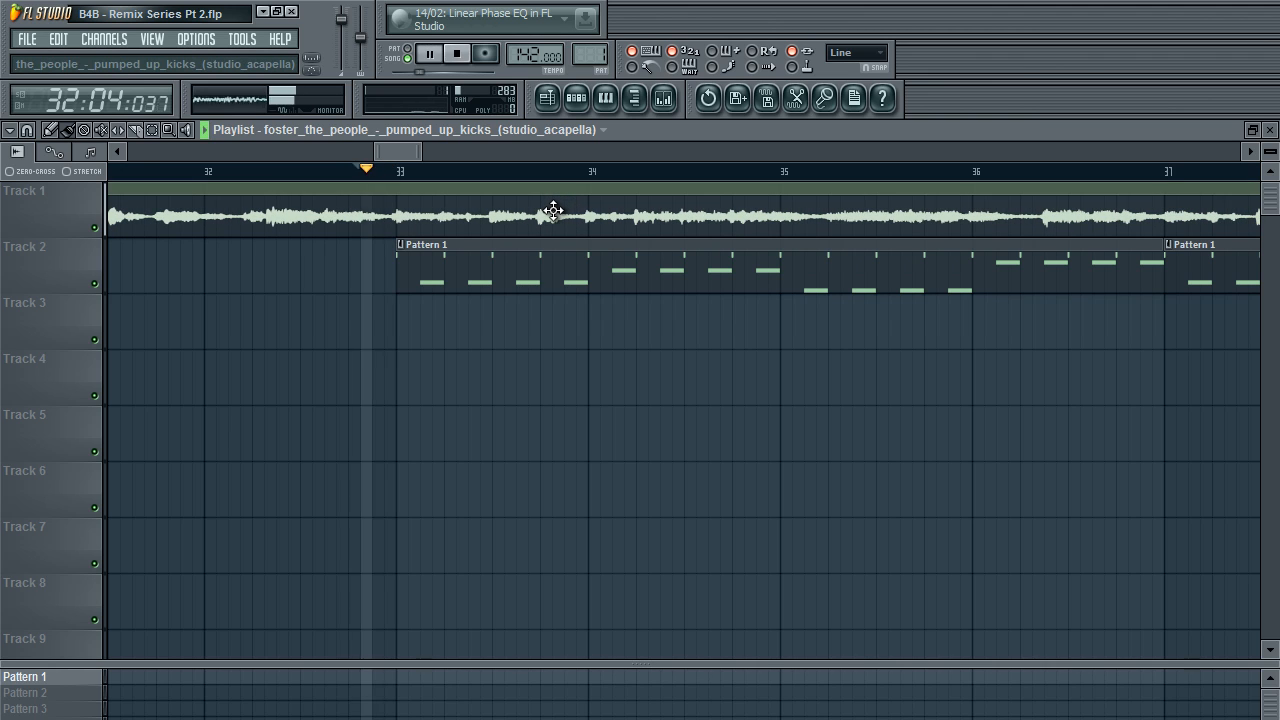
key(space)
key(space)
click(232, 173)
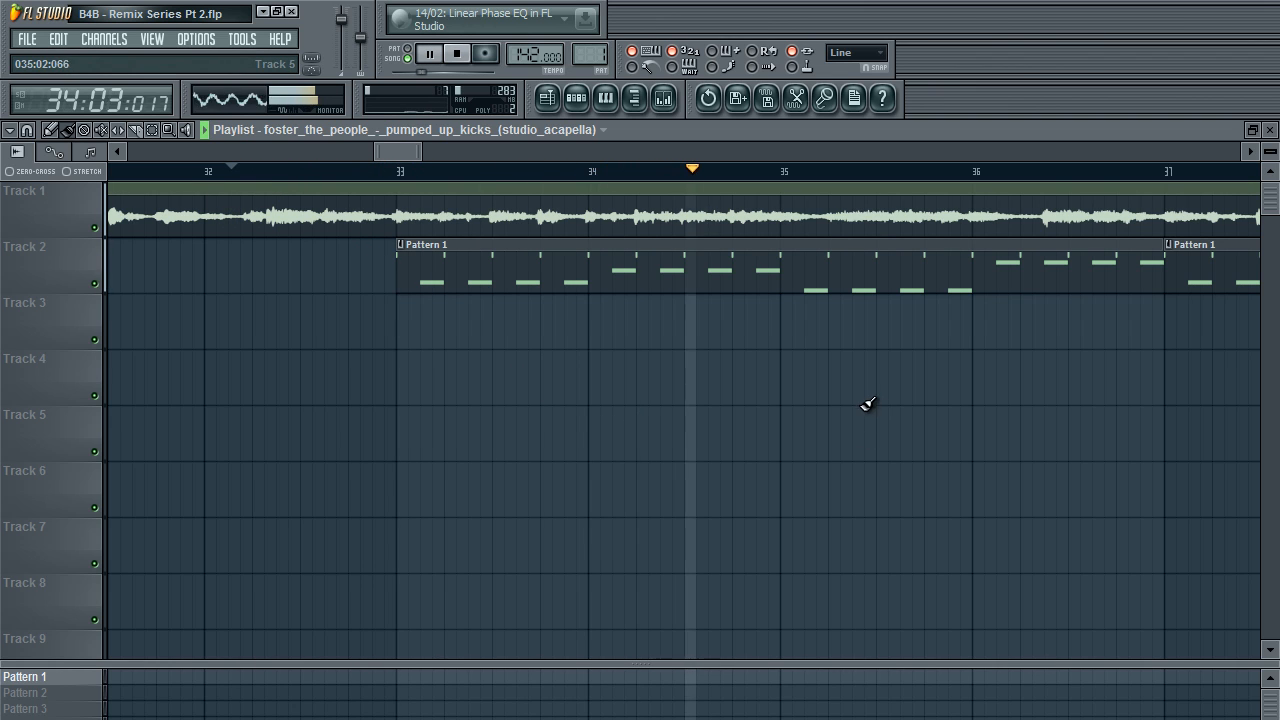
key(space)
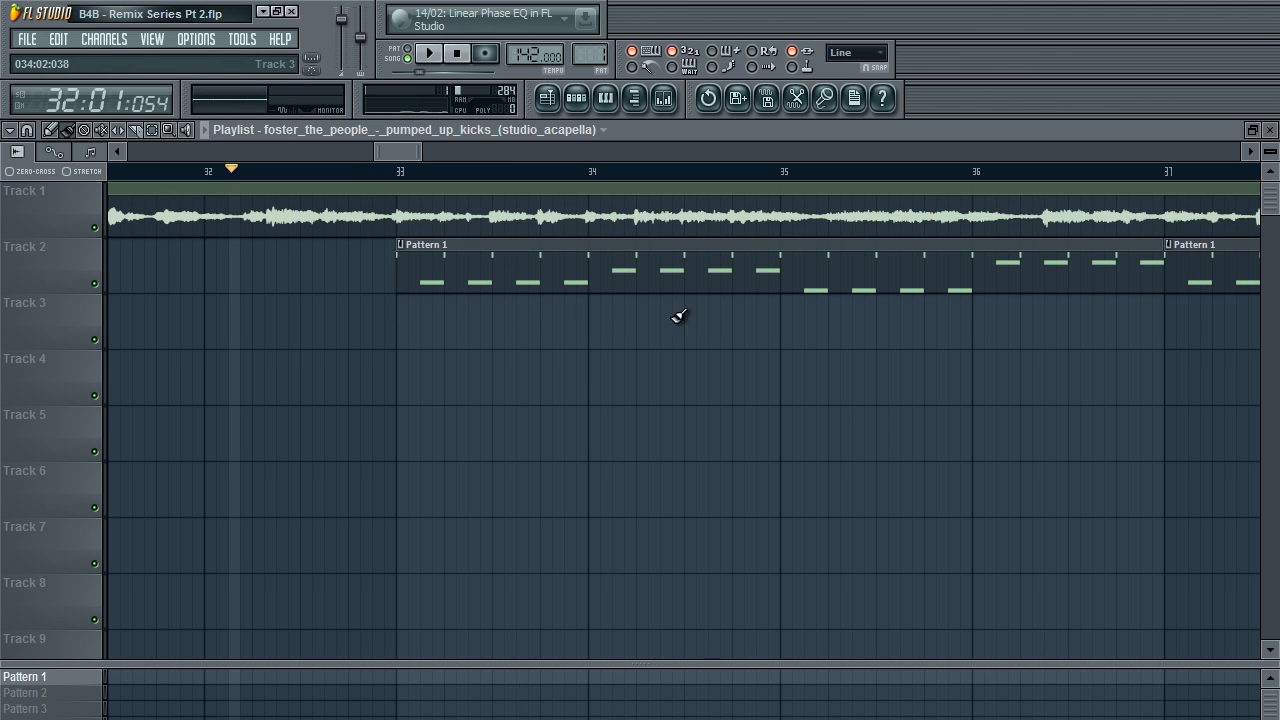
key(space)
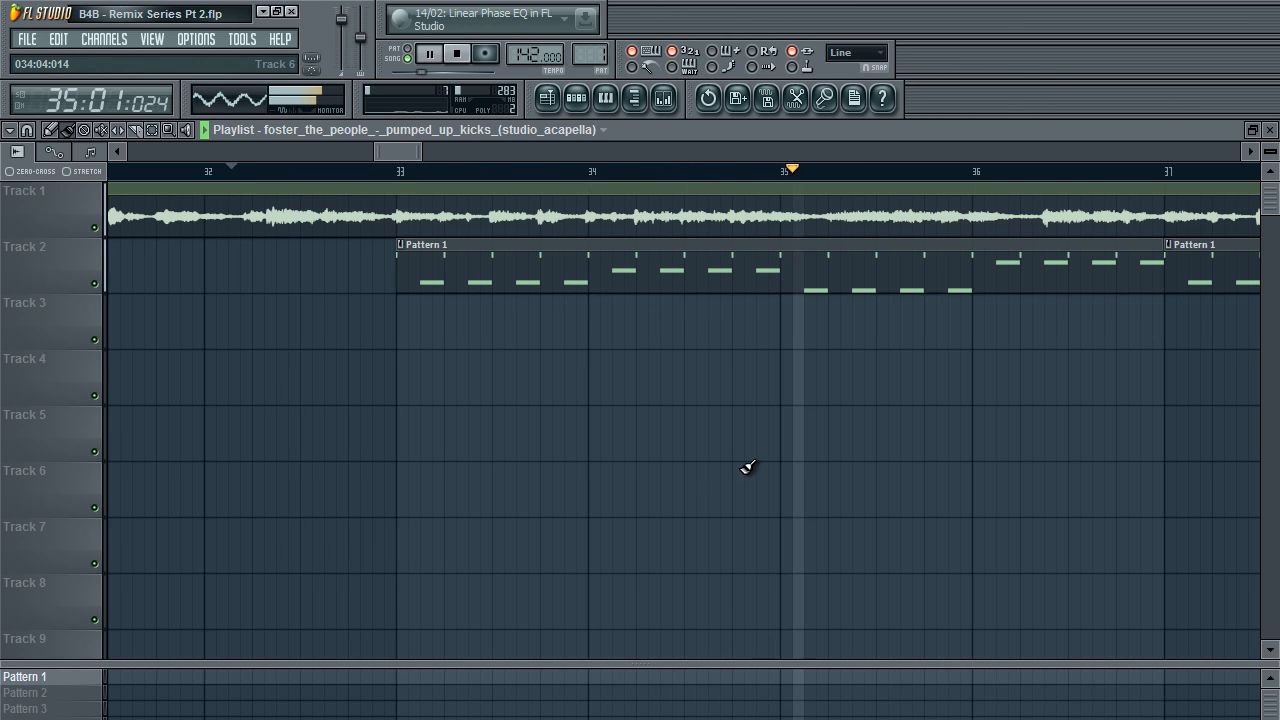
key(space)
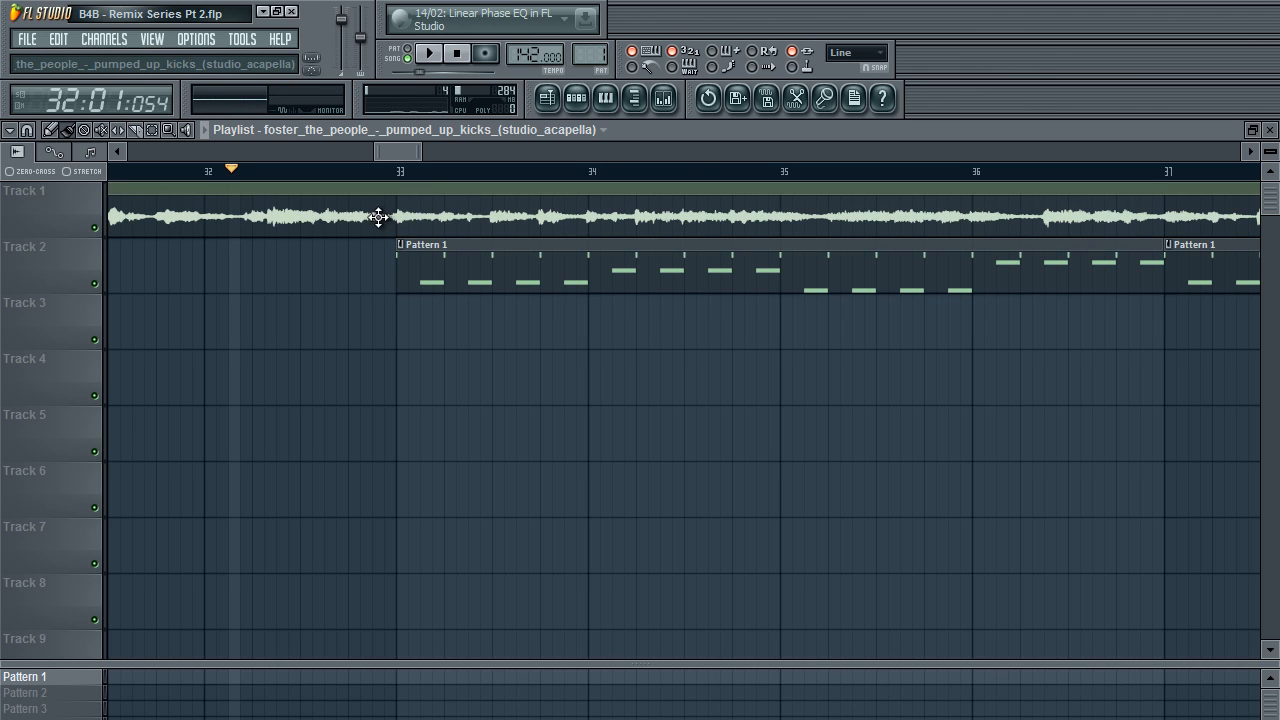
Shift the acapella slightly later in small moves, playing from within bar 32 to check each position against Pattern 1.
drag(377, 214, 429, 215)
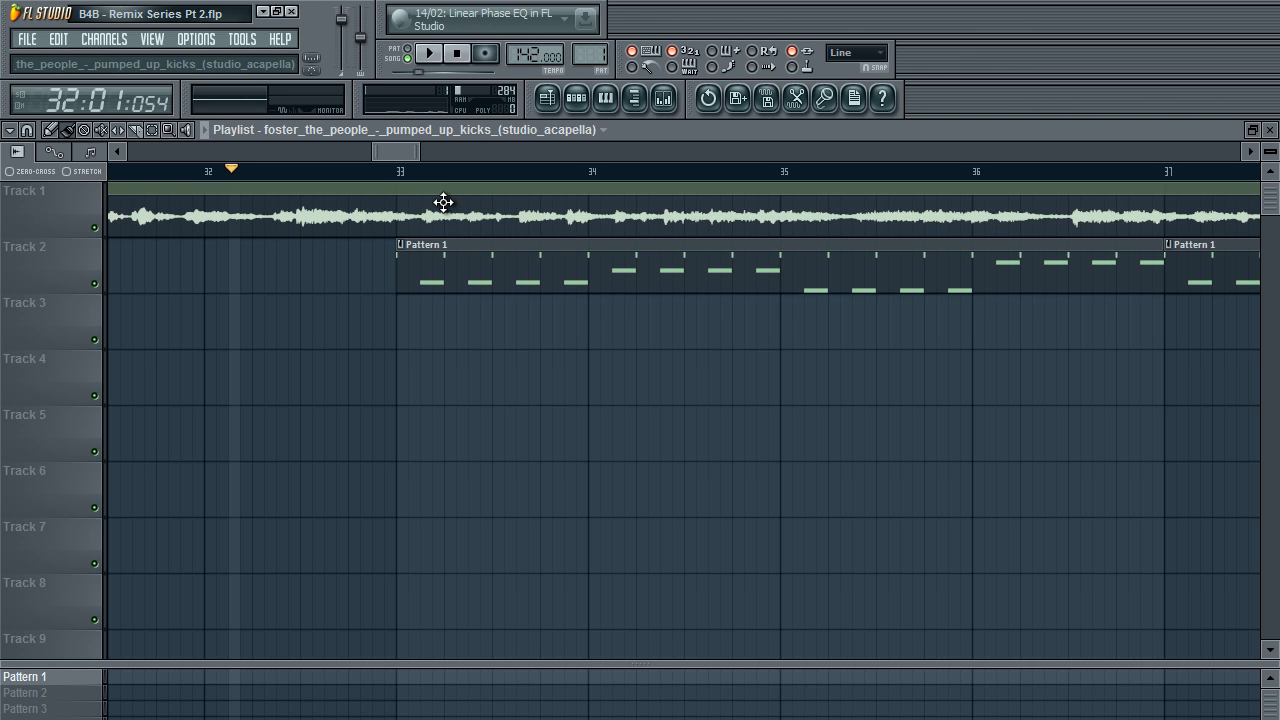
click(367, 172)
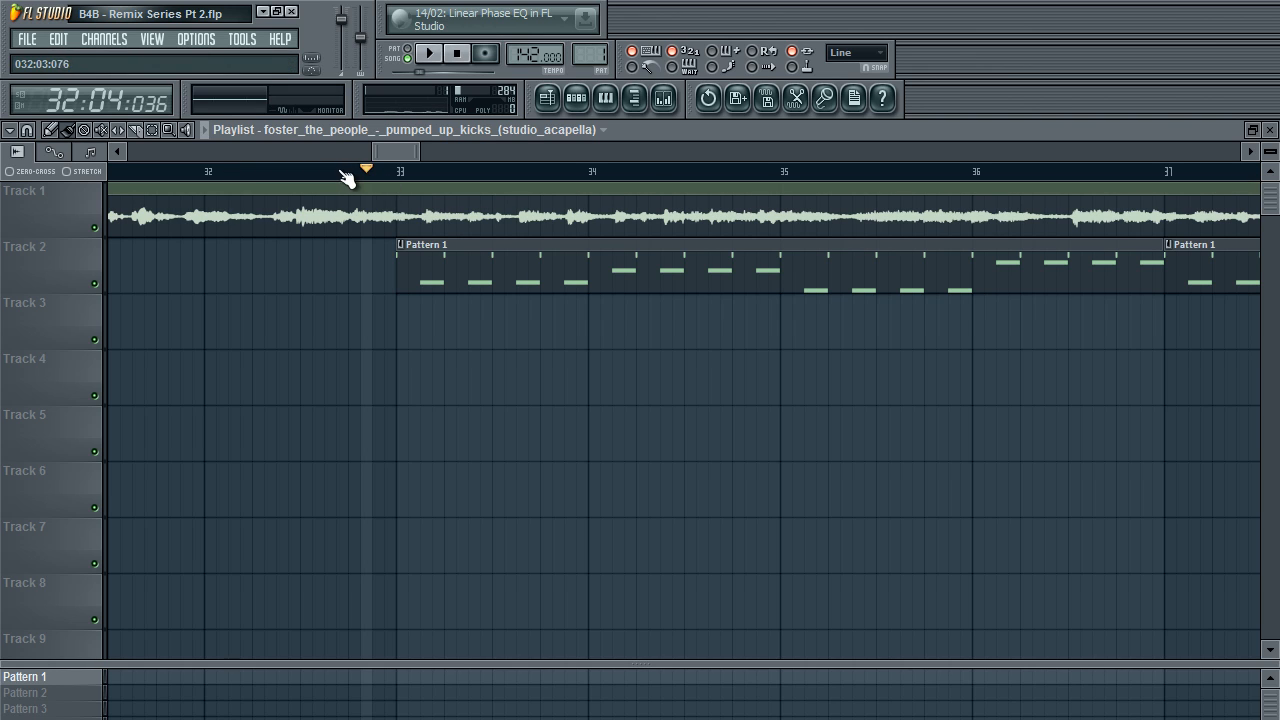
click(332, 172)
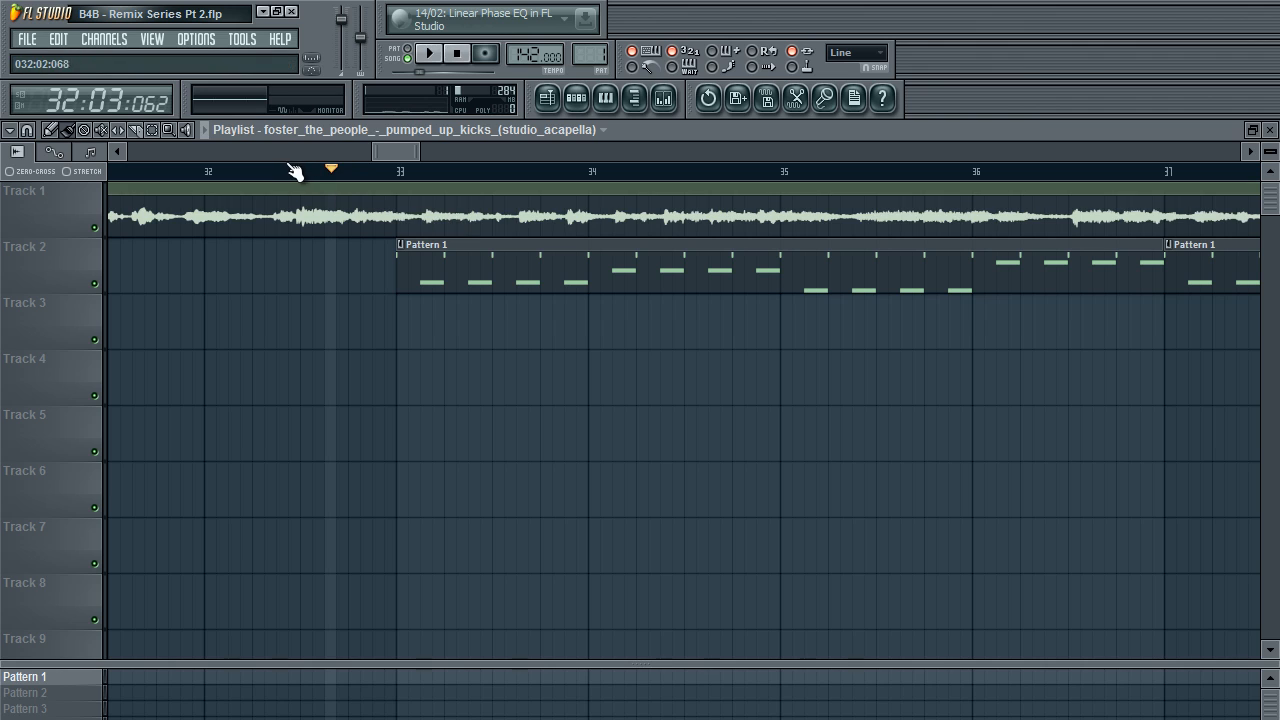
click(286, 171)
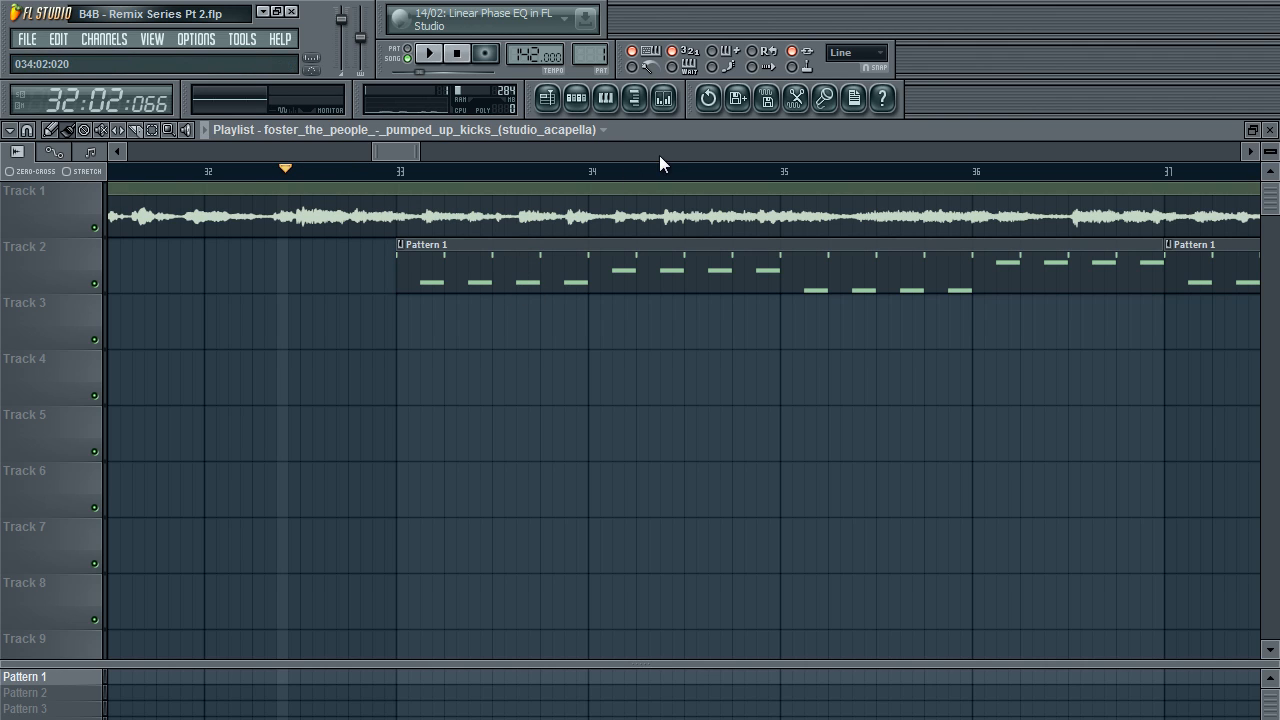
key(space)
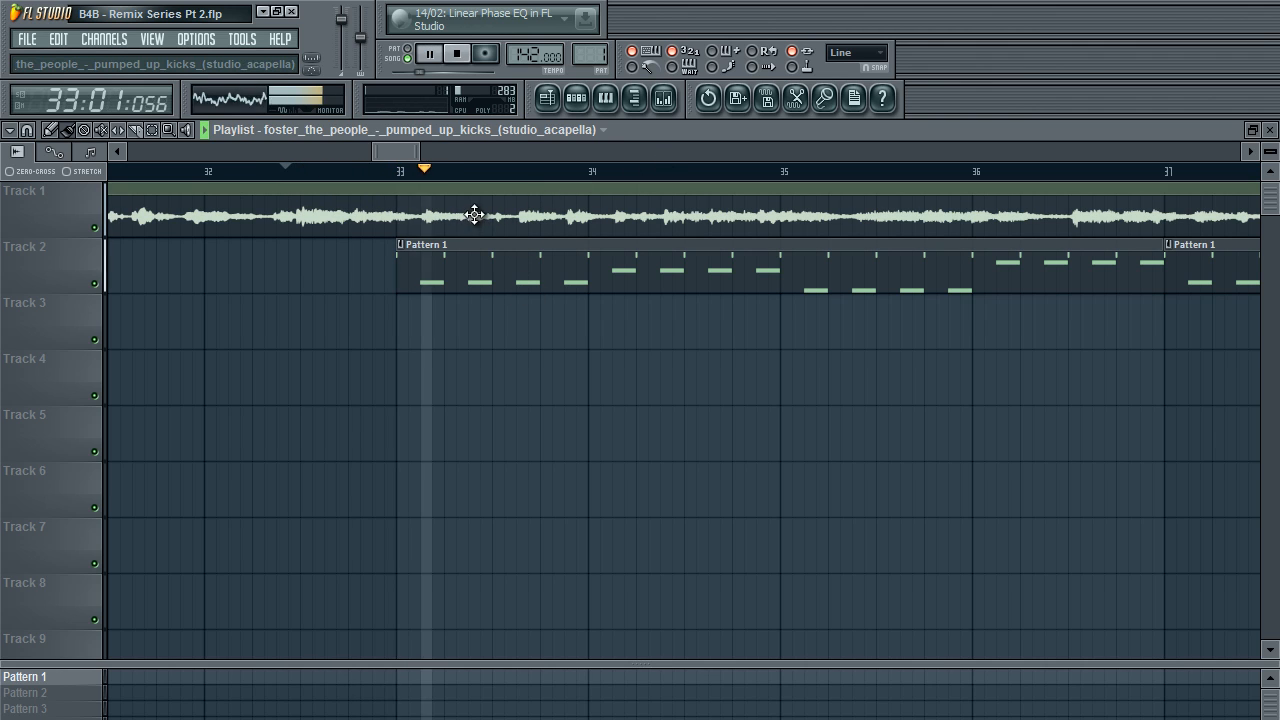
key(space)
key(space)
drag(483, 220, 489, 230)
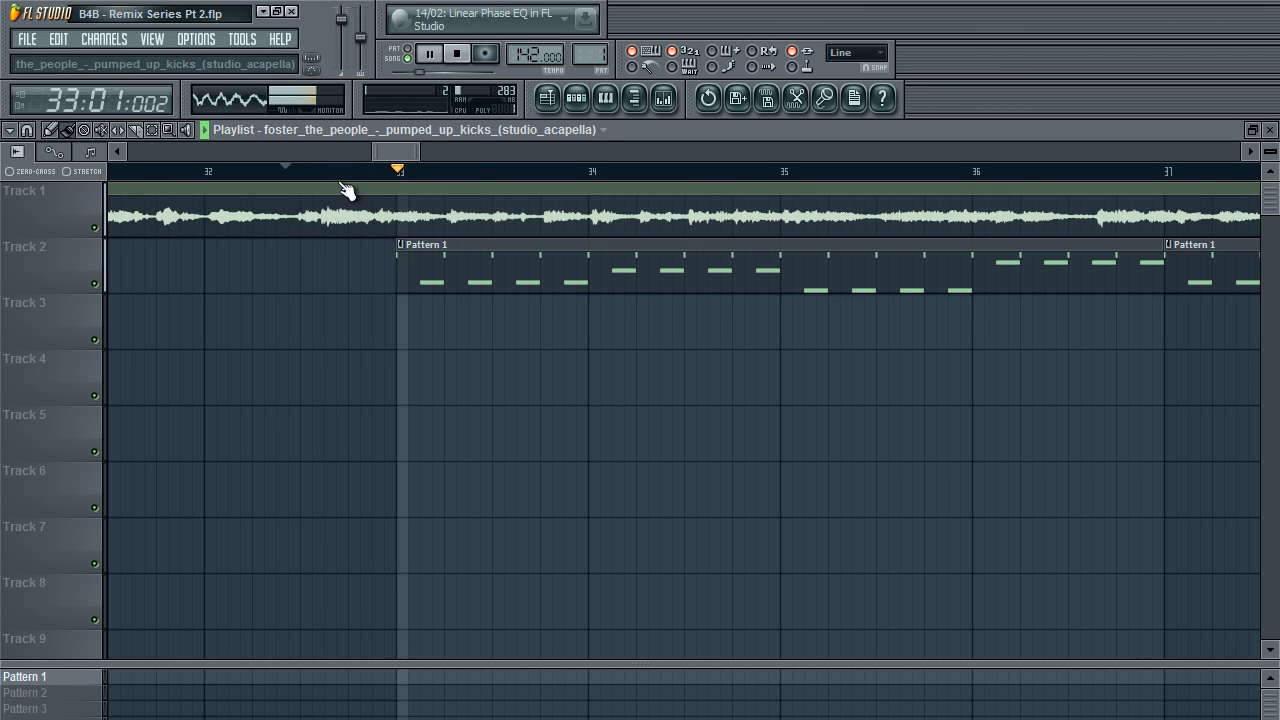
click(321, 173)
key(space)
key(space)
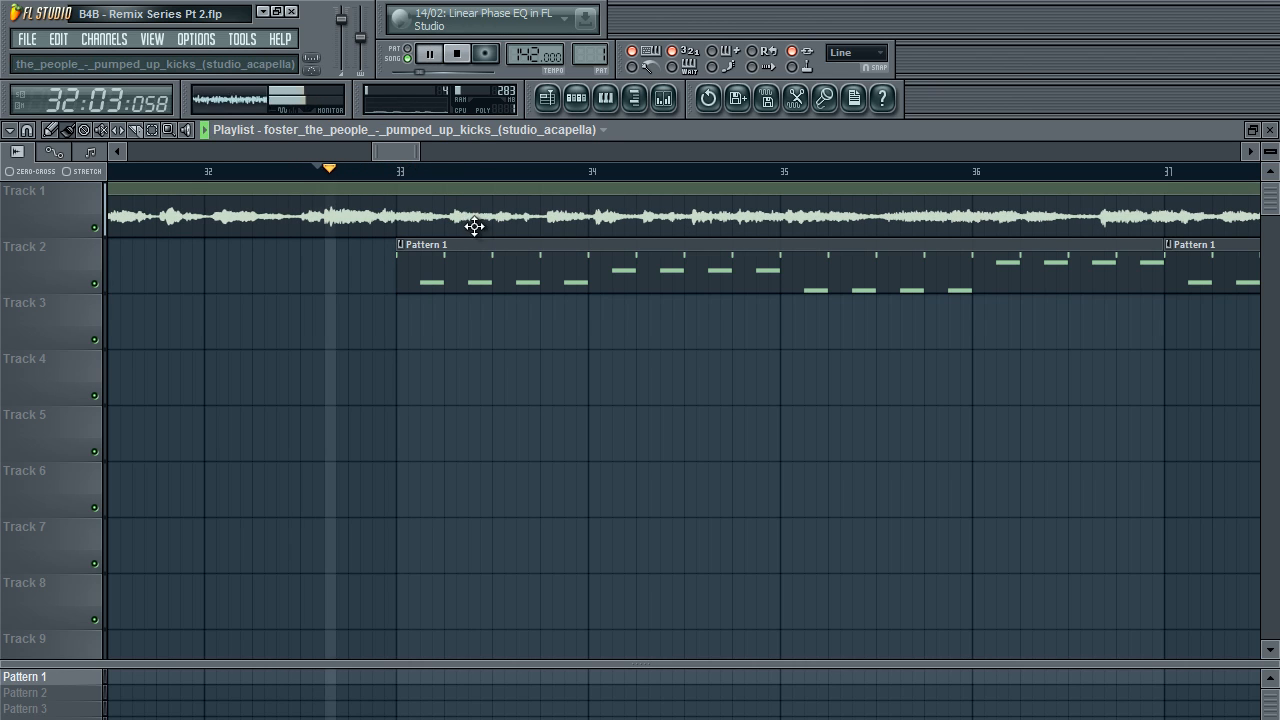
Nudge the acapella later until its louder vocal section starts just before bar 33, checking each move by playback.
key(space)
drag(491, 217, 526, 206)
key(space)
key(space)
key(space)
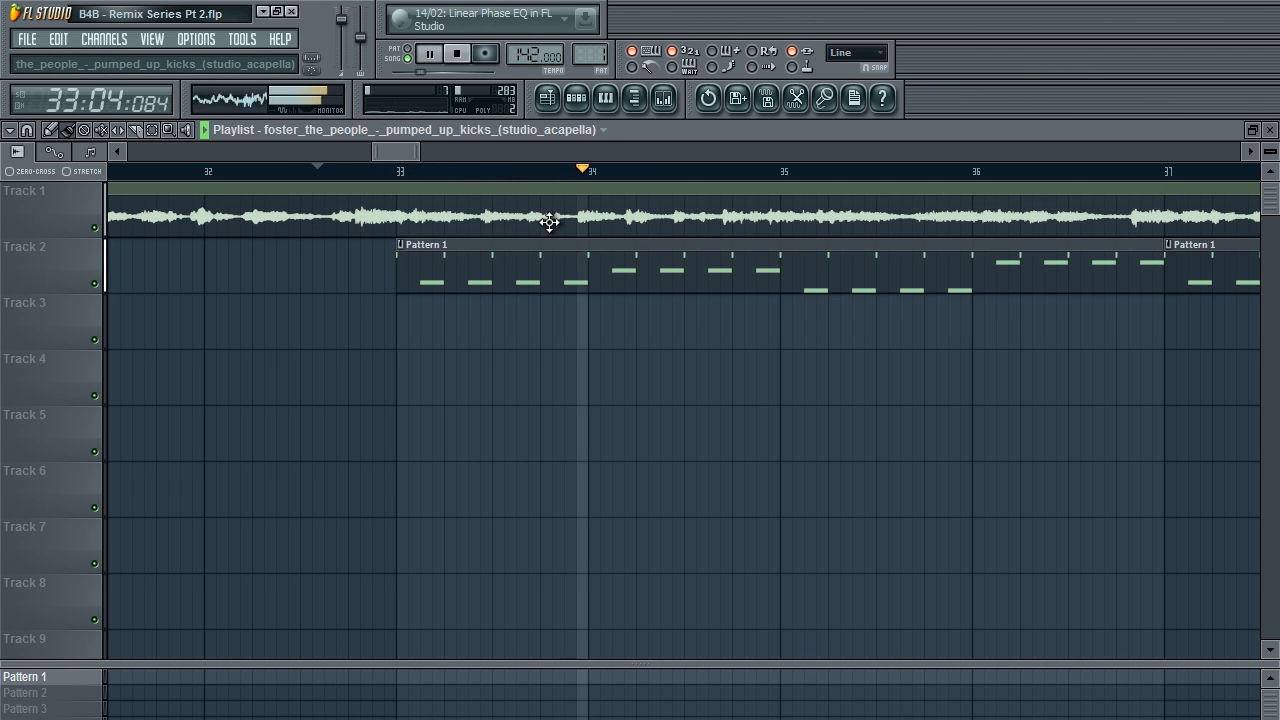
key(space)
drag(548, 219, 558, 215)
key(space)
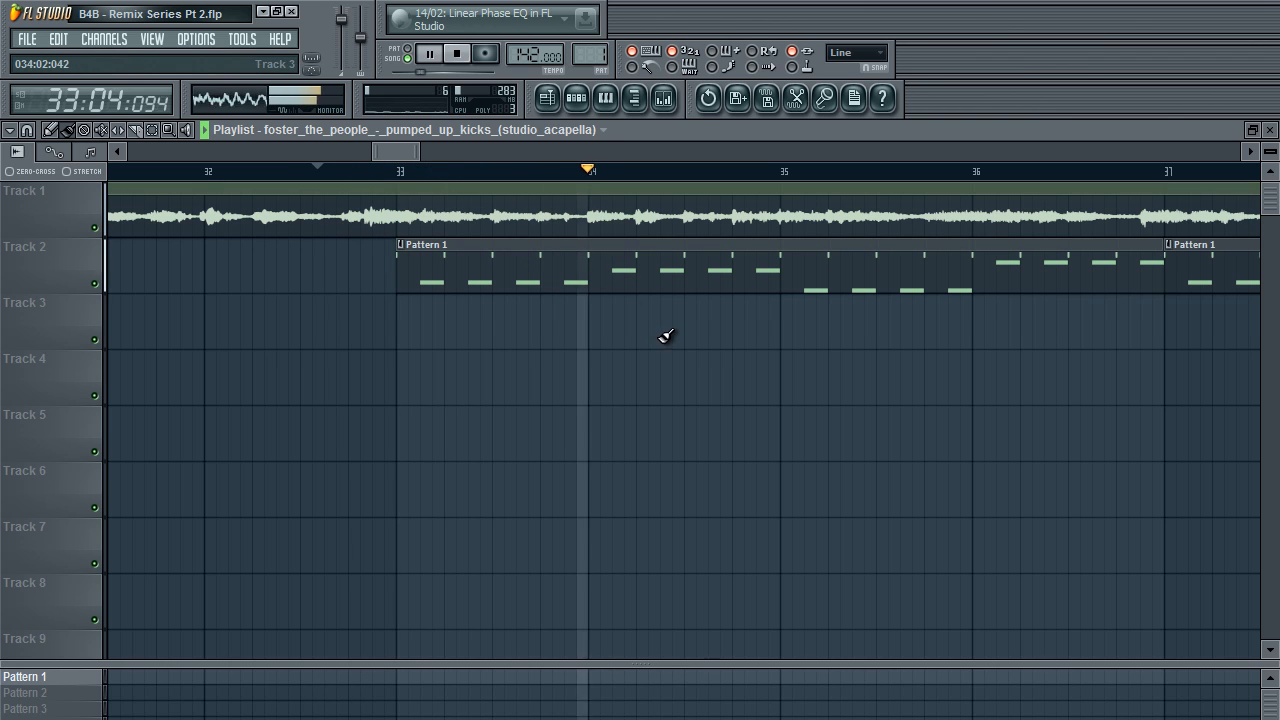
key(space)
Play the song from bar 32 to about bar 45 to check that the acapella stays in time.
key(space)
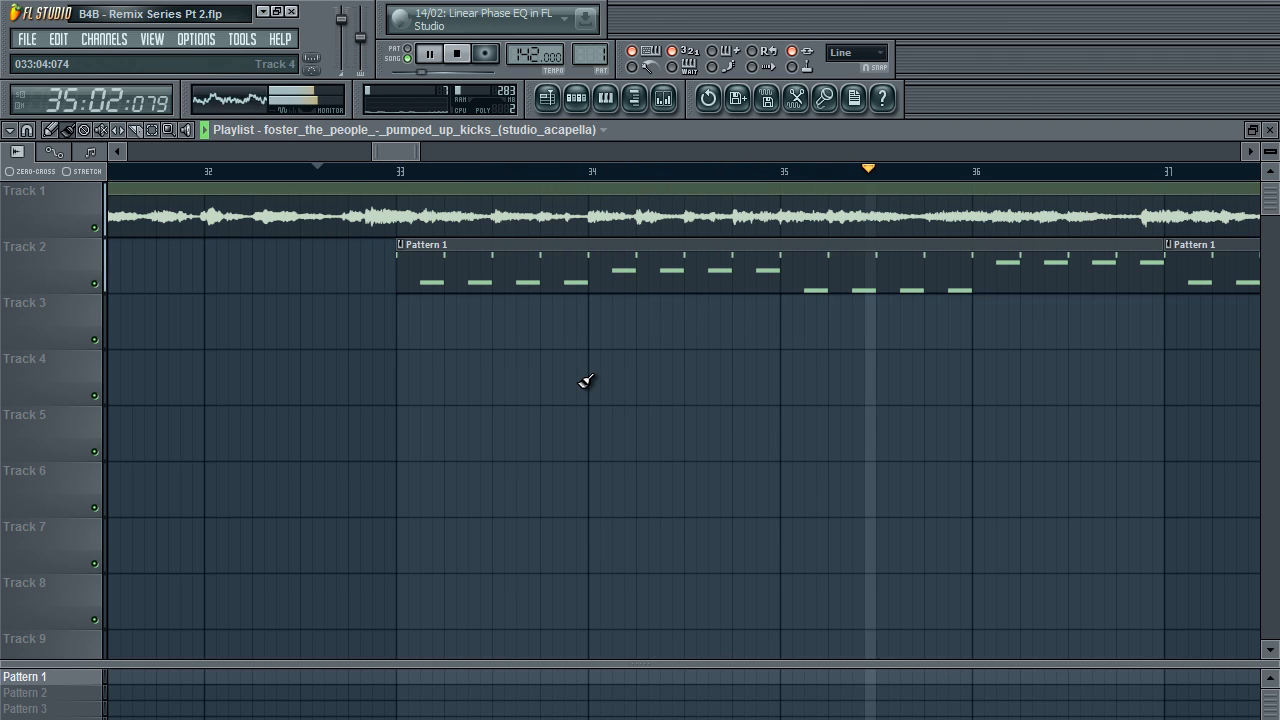
scroll(622, 407, down, 2)
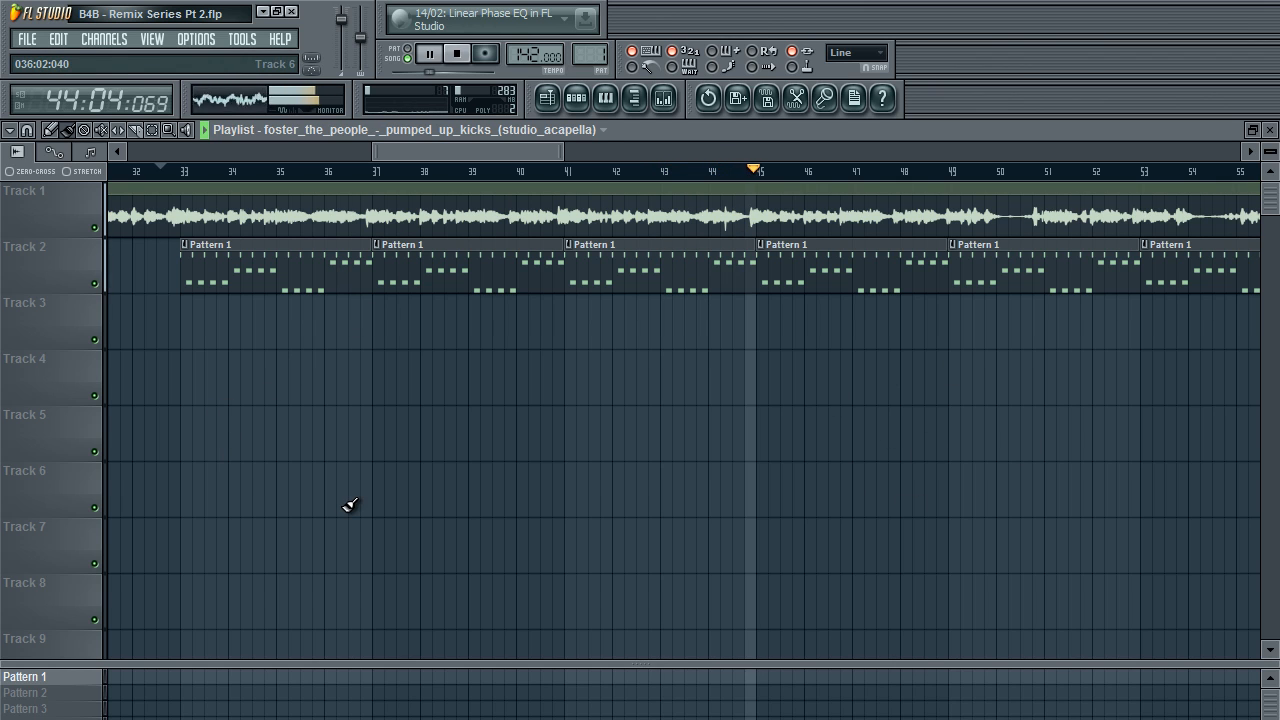
key(space)
Show the whole arrangement and play from bar 89 to check the alignment of the acapella's later vocal section.
scroll(454, 148, down, 5)
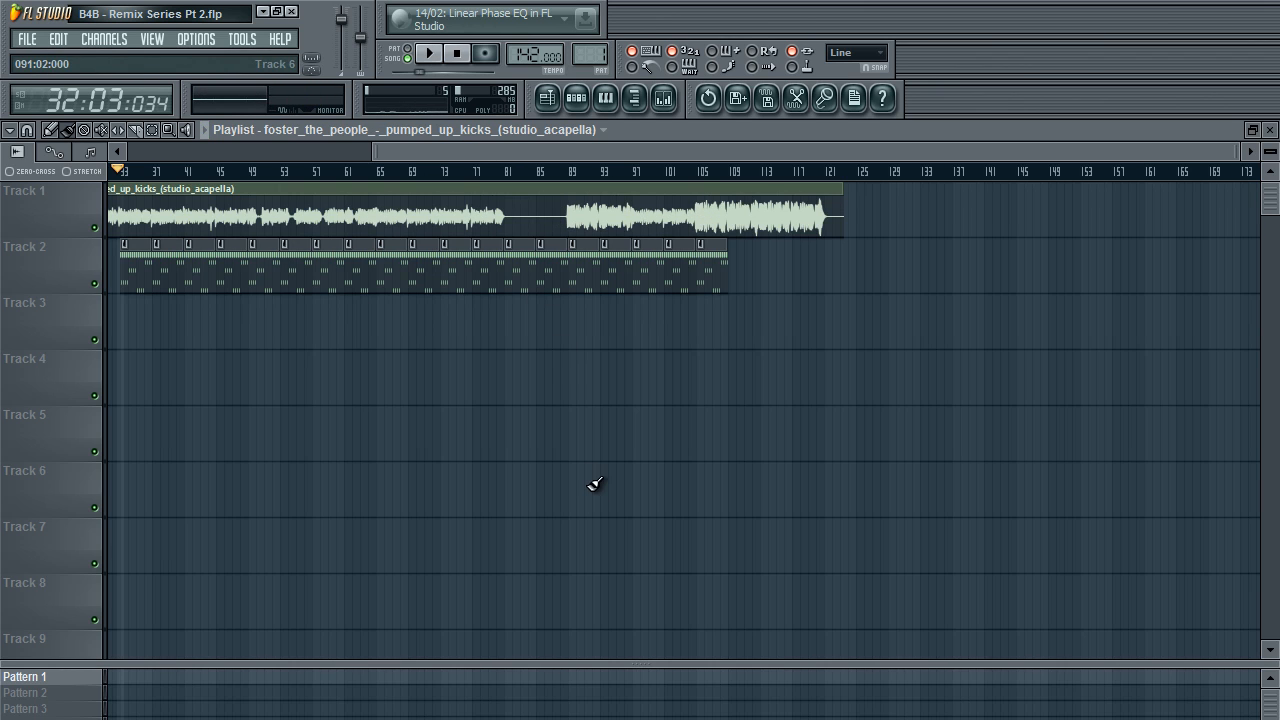
drag(548, 143, 256, 142)
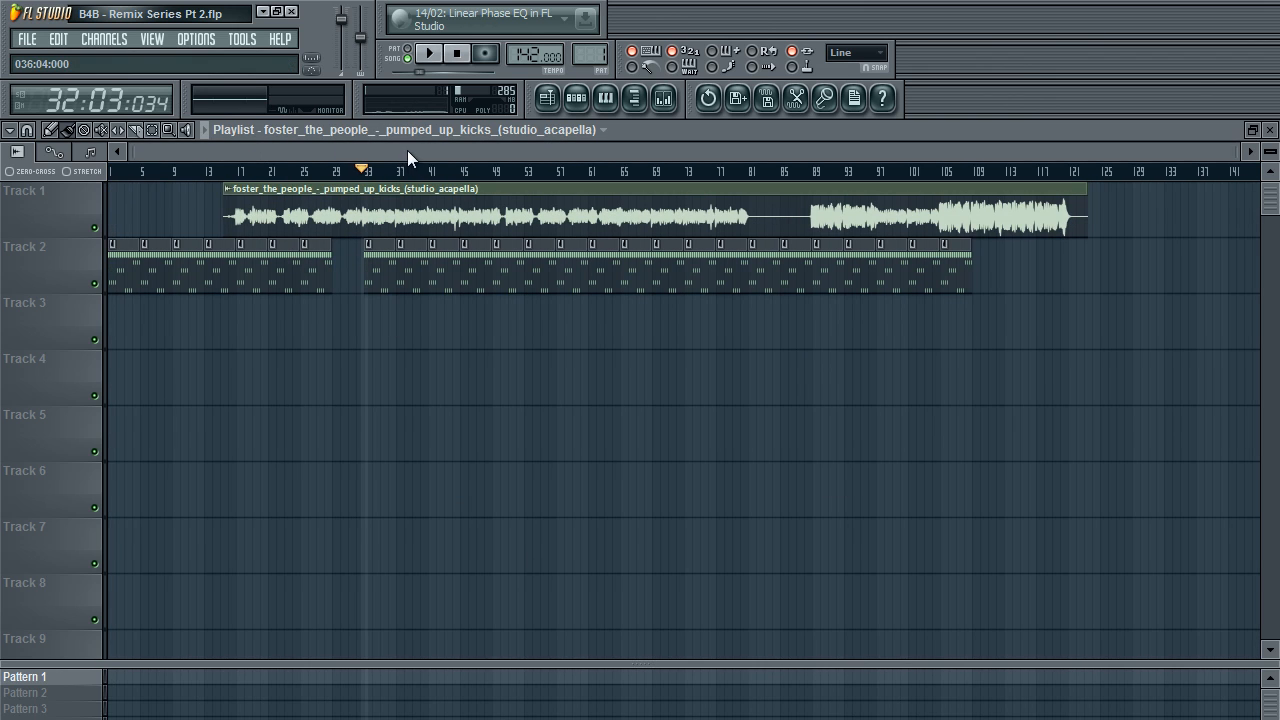
drag(407, 150, 424, 146)
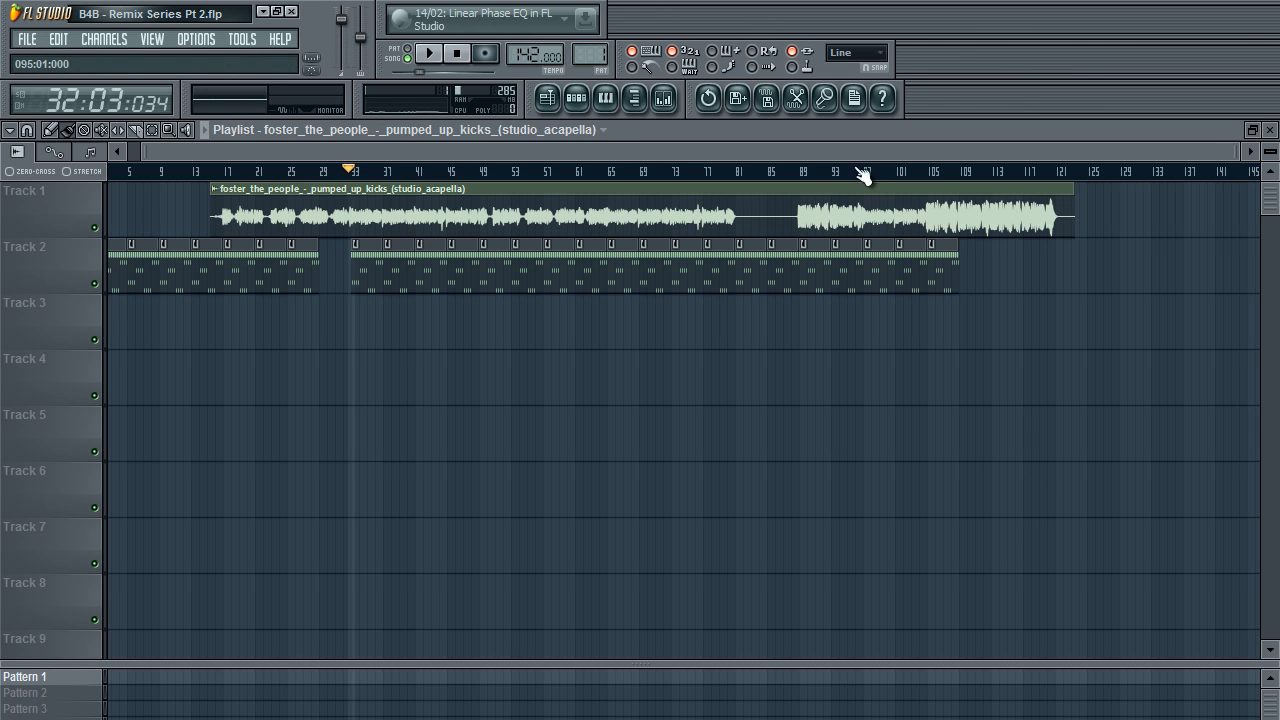
click(799, 181)
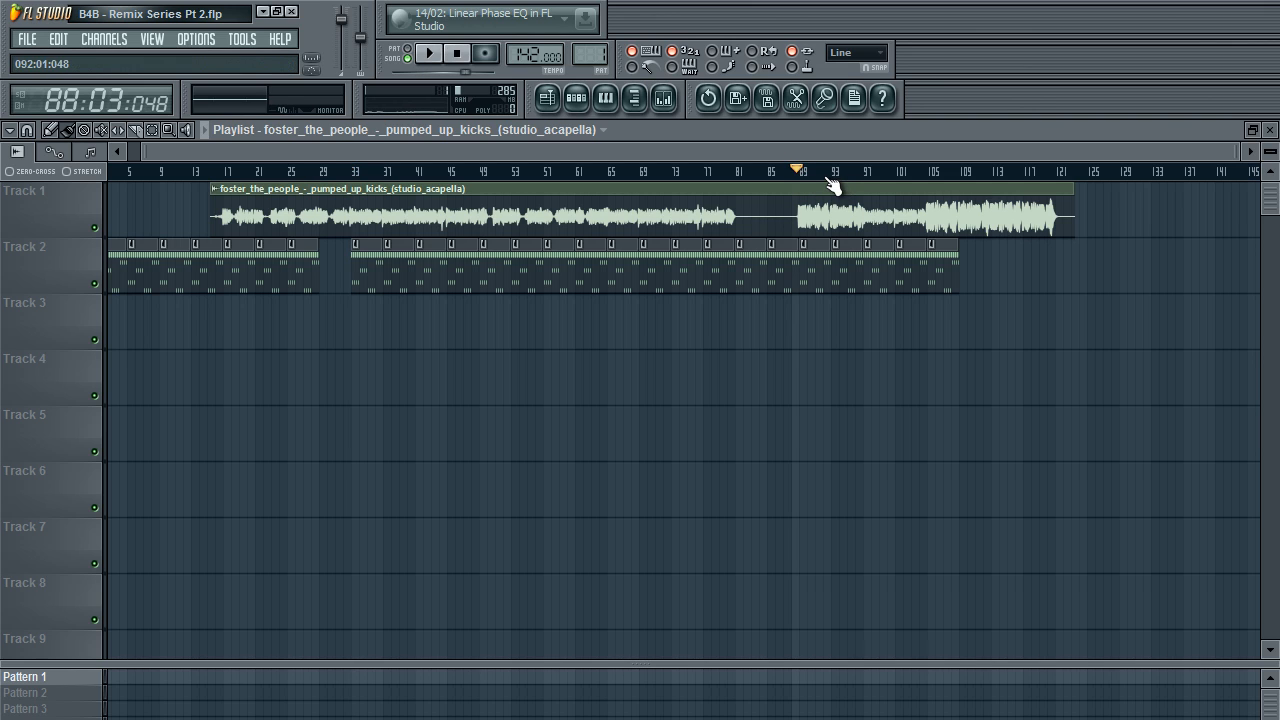
click(806, 179)
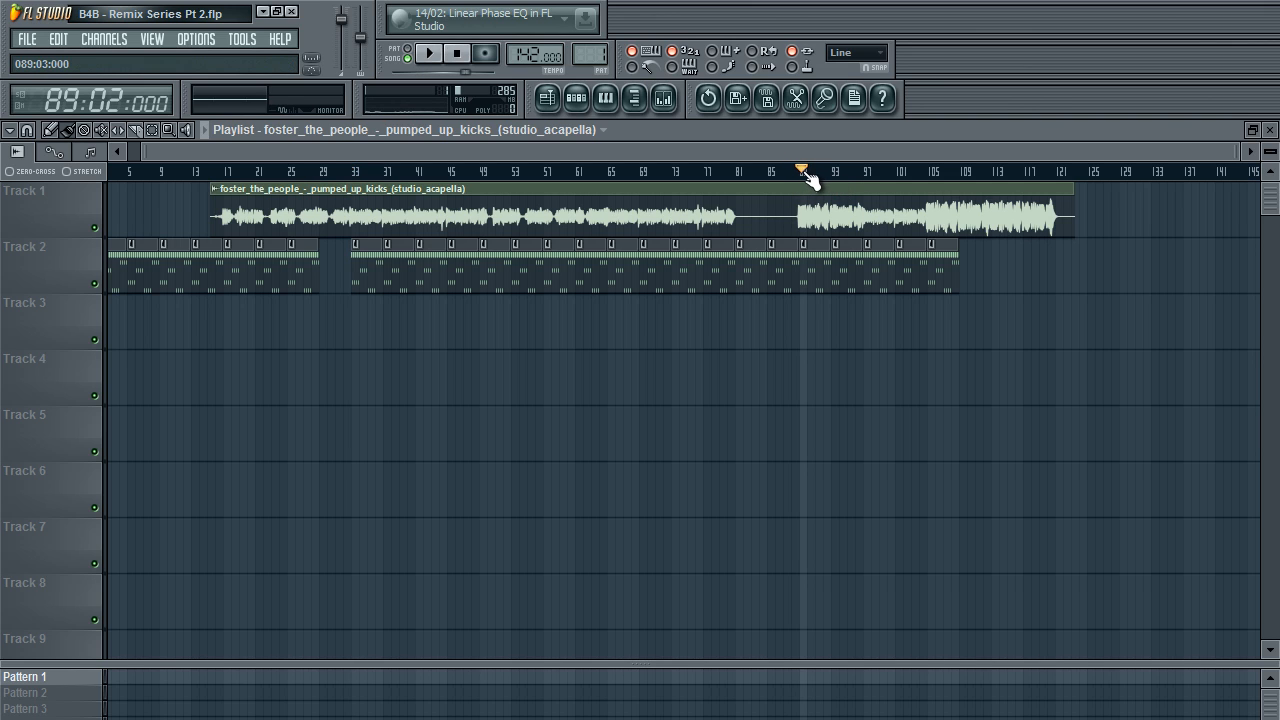
key(space)
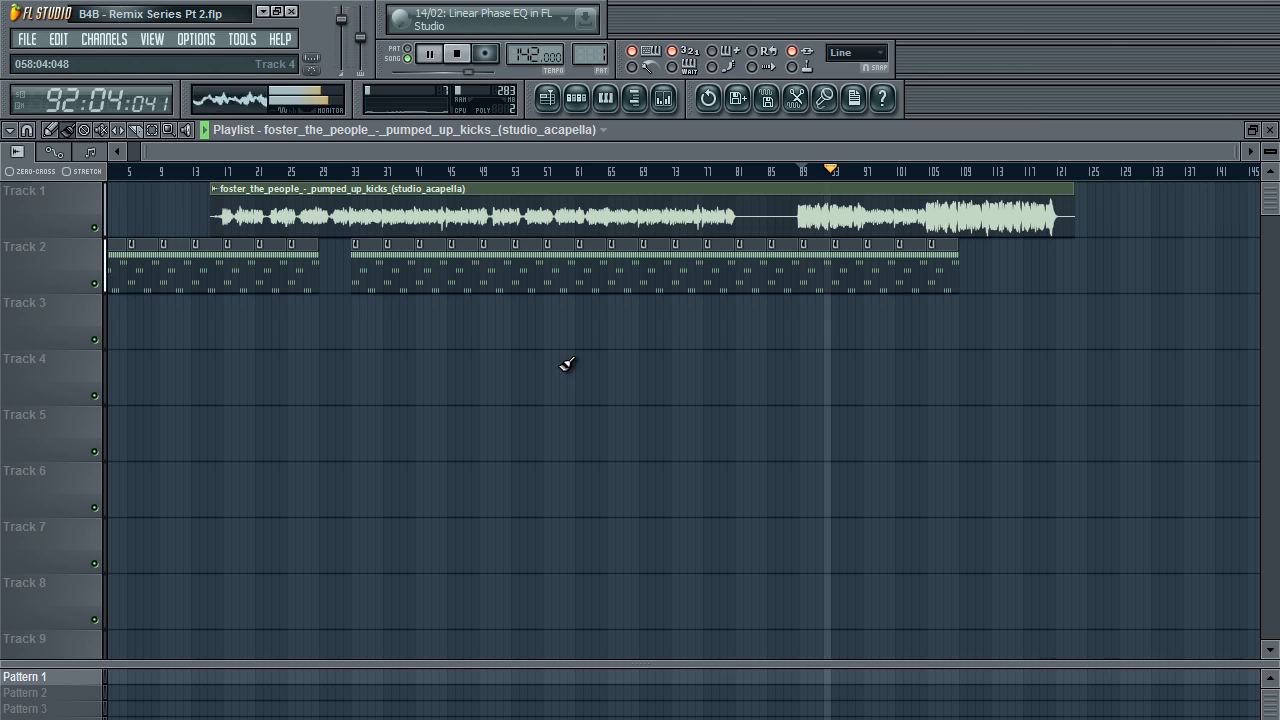
key(space)
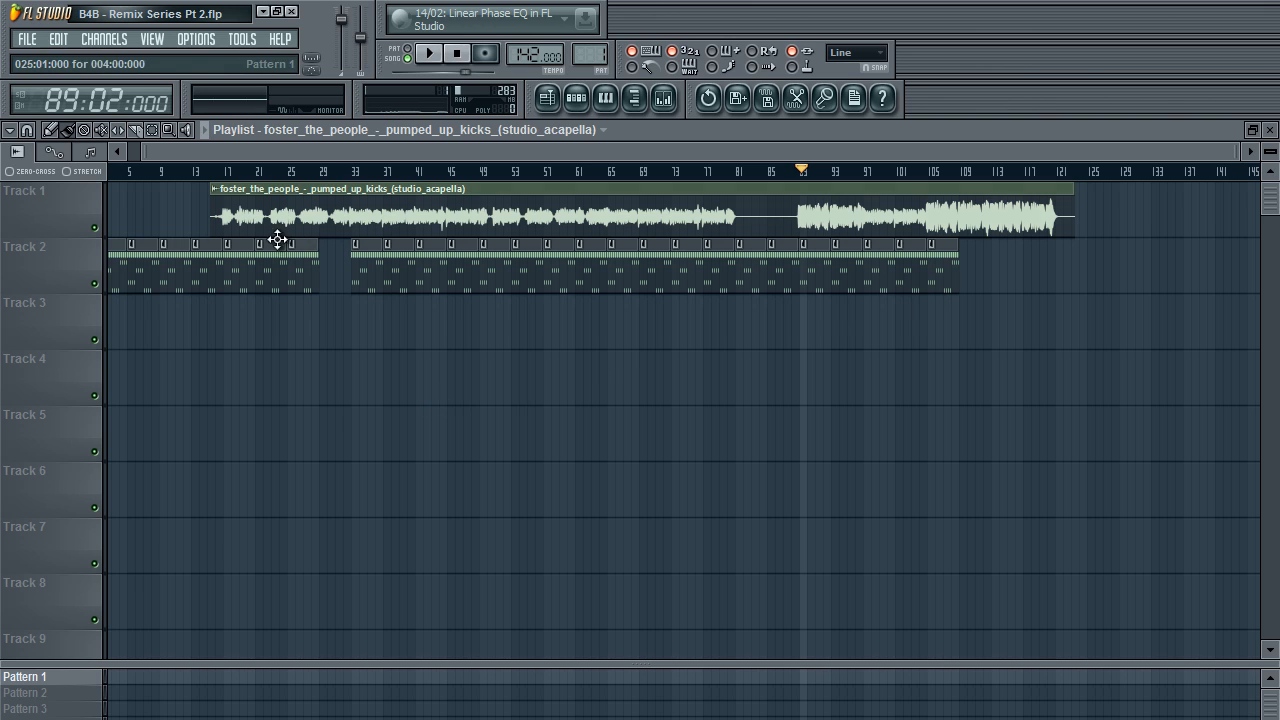
Set the playlist snap to Cell, and fill Track 2 with Pattern 1 clips at bar 29 and from bar 109 to 125.
click(28, 131)
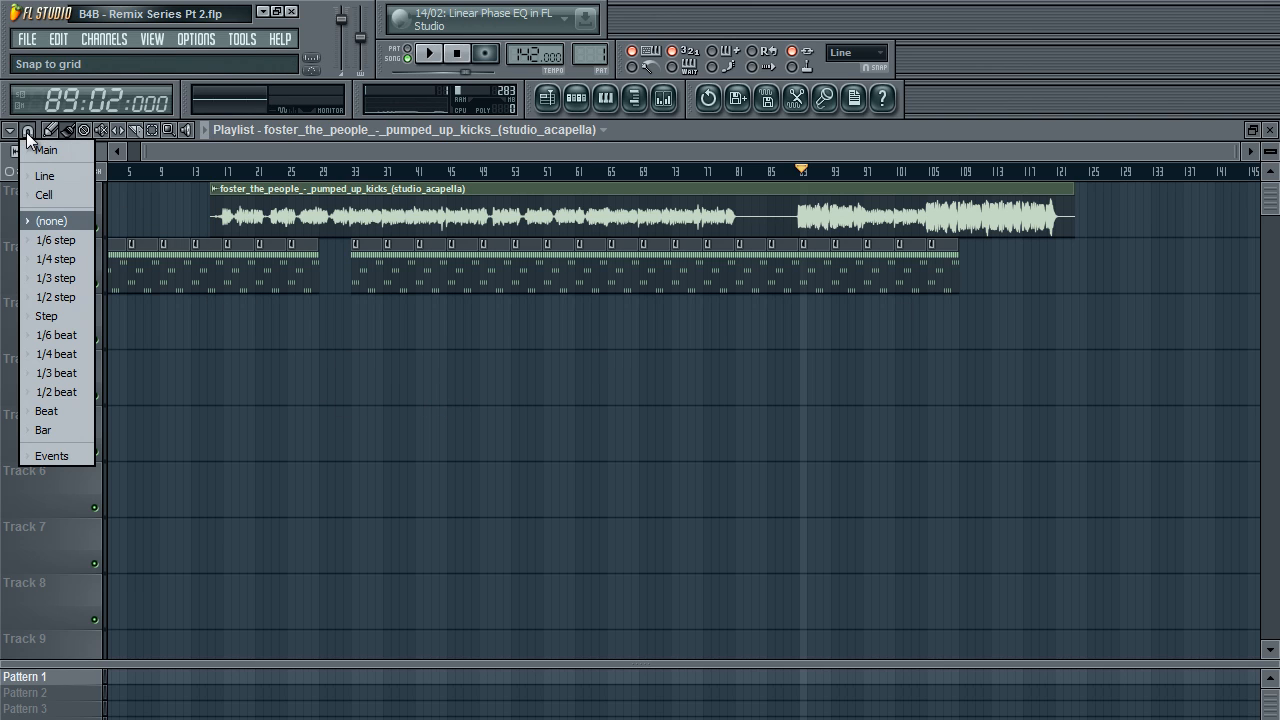
click(45, 195)
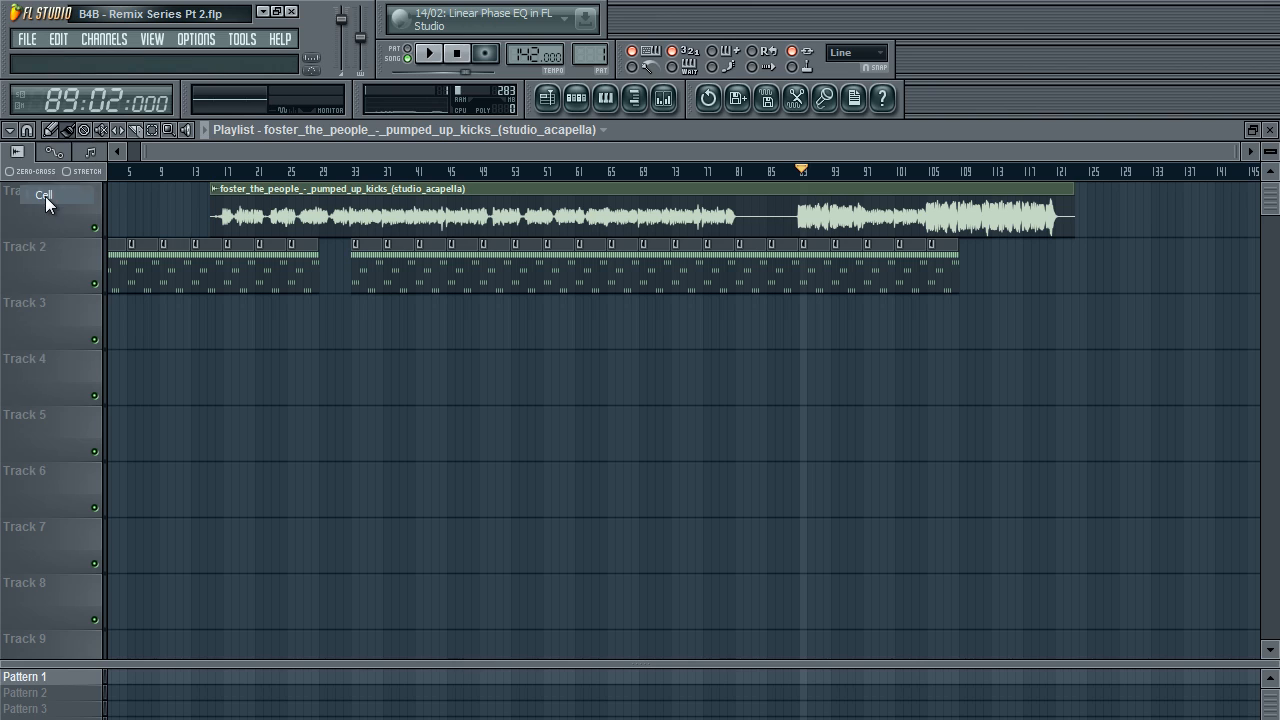
click(338, 292)
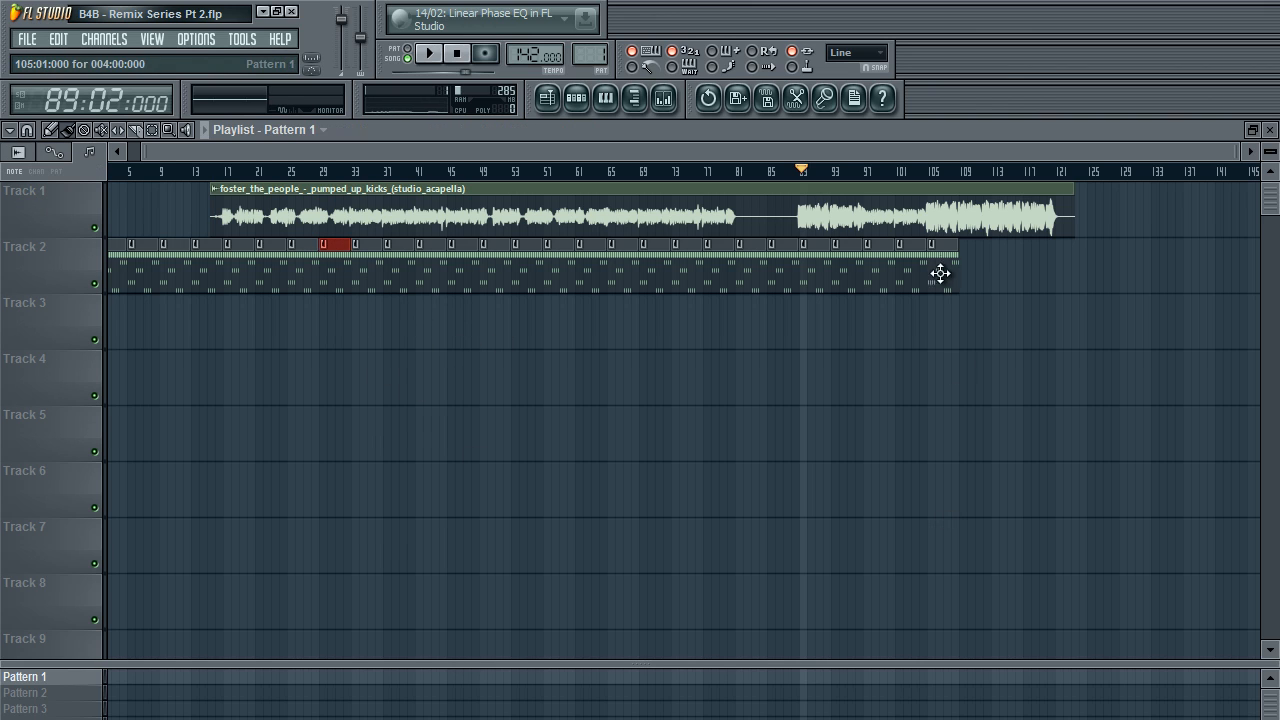
click(977, 257)
drag(988, 260, 984, 260)
drag(999, 260, 1046, 262)
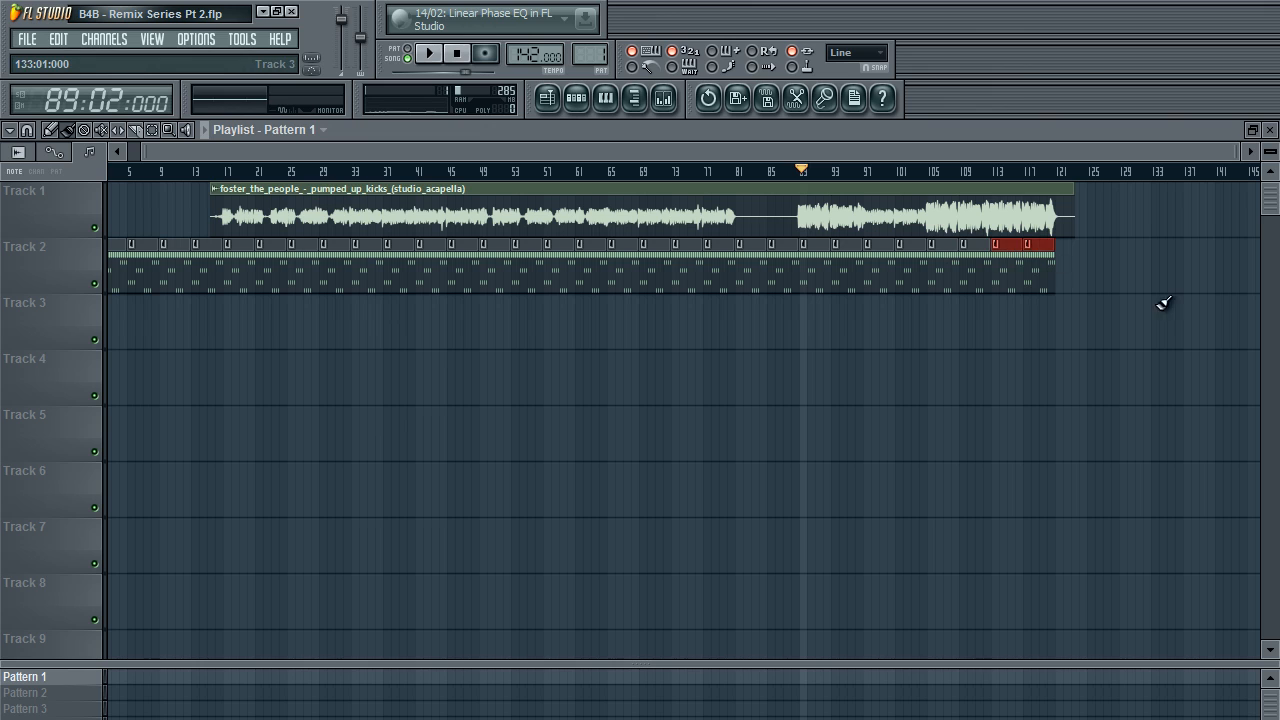
click(1073, 268)
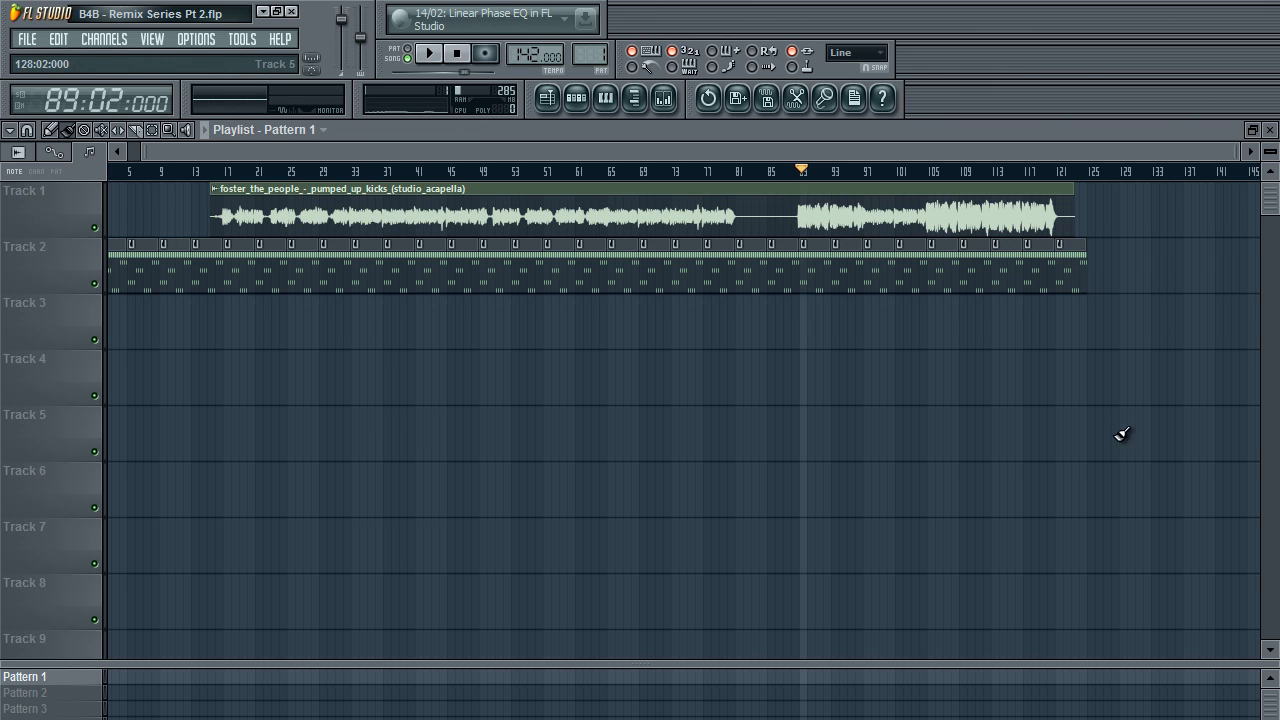
Return the song position to the start and remove all Pattern 1 clips from Track 2, leaving the channel rack closed.
click(463, 58)
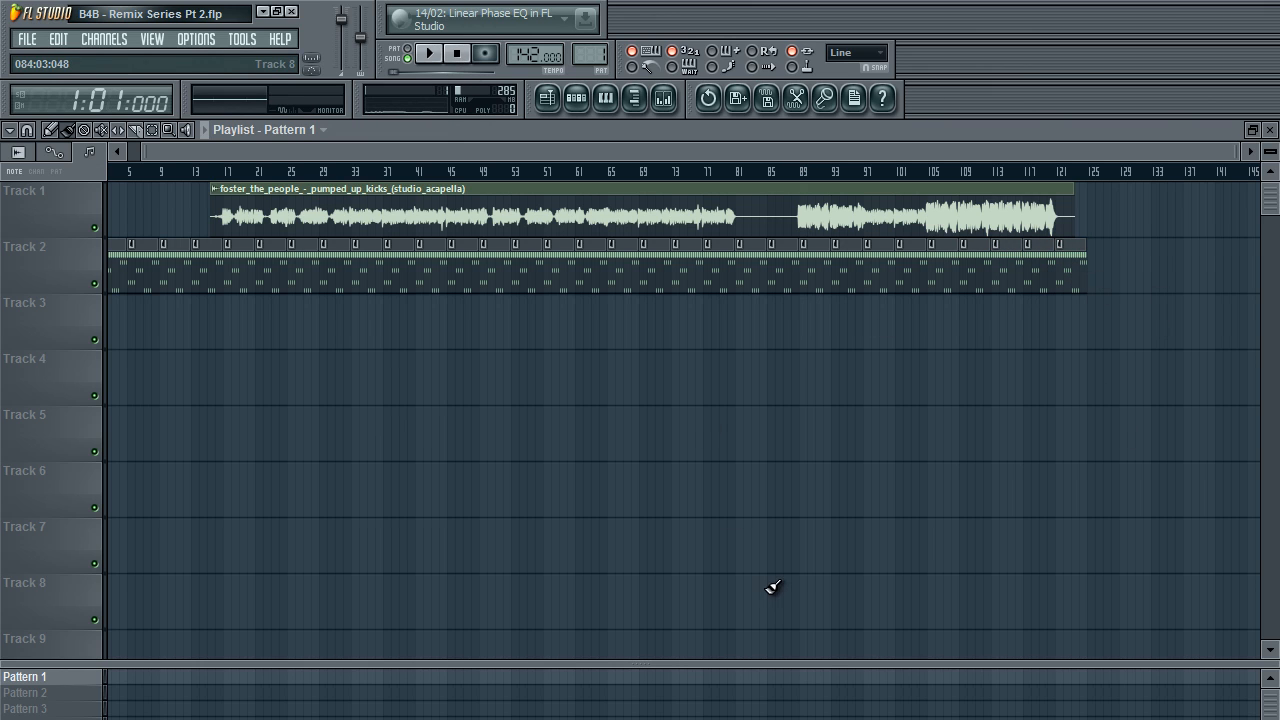
drag(470, 170, 100, 165)
mouse_move(1085, 263)
mouse_down()
mouse_move(714, 290)
mouse_move(209, 300)
mouse_move(247, 277)
mouse_move(528, 266)
mouse_up()
click(577, 99)
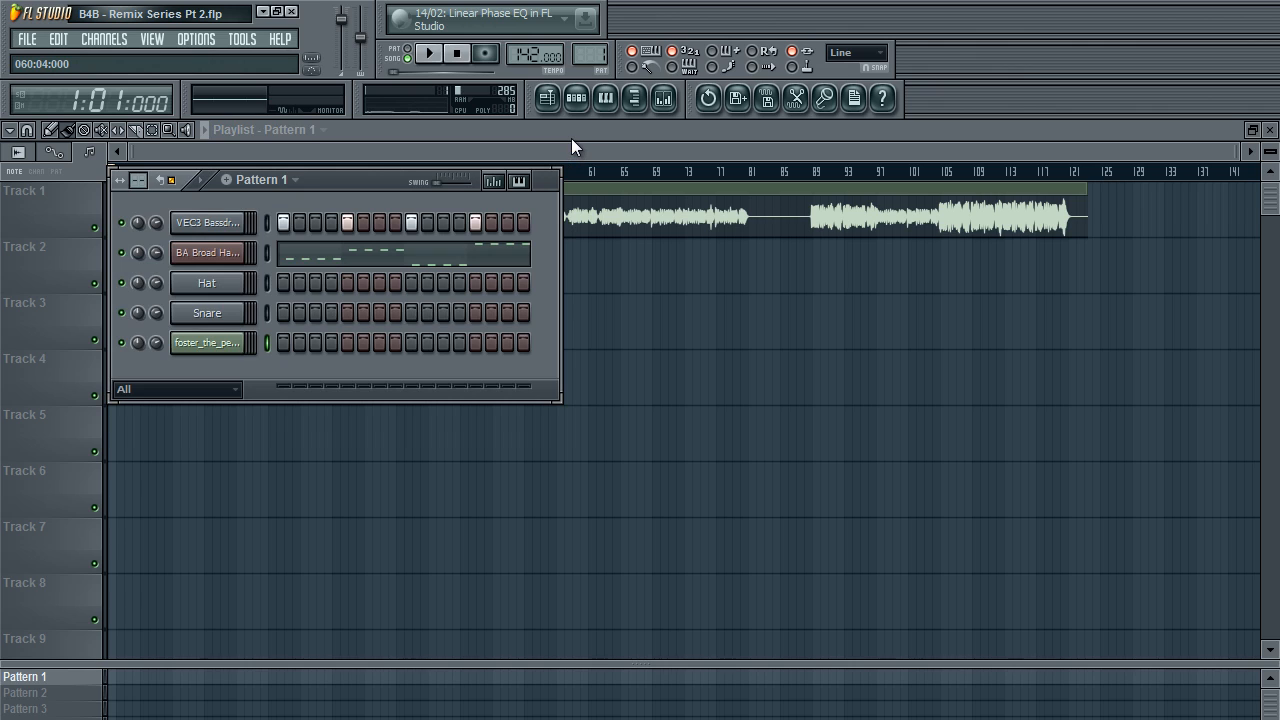
key(F6)
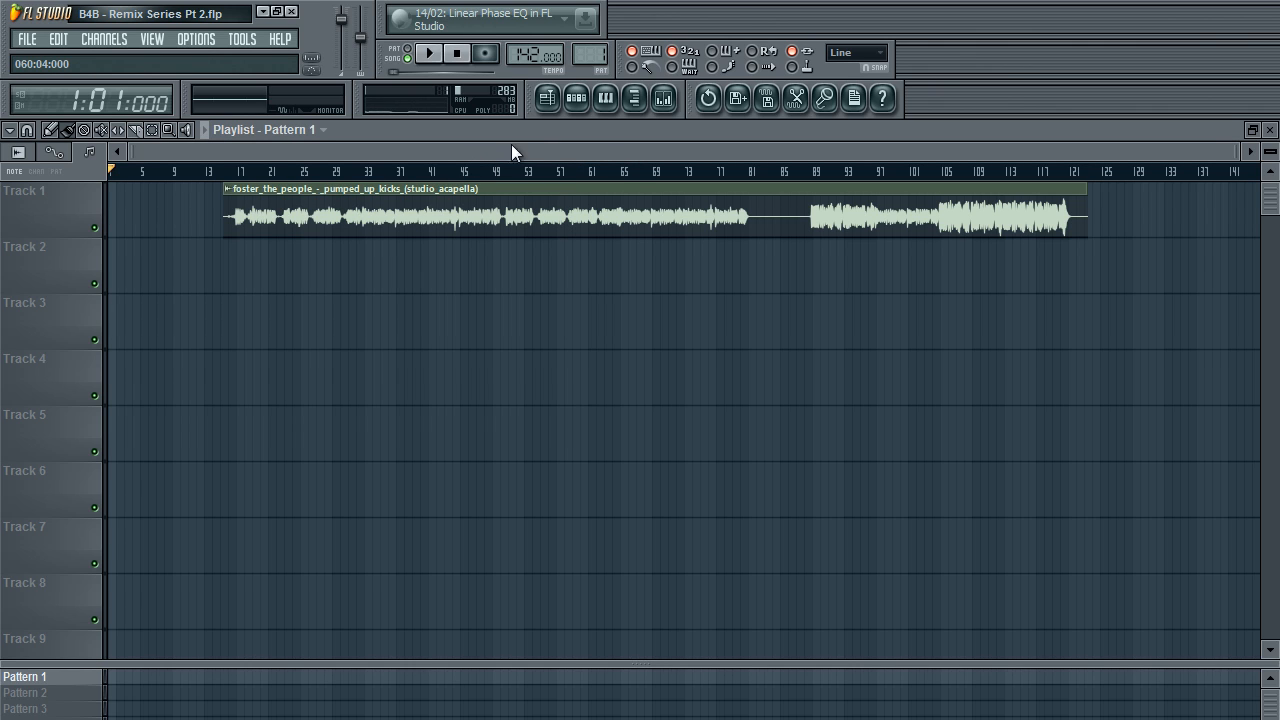
Open the channel settings of the Pumped Up Kicks acapella clip from Track 1.
double_click(532, 199)
drag(548, 165, 456, 164)
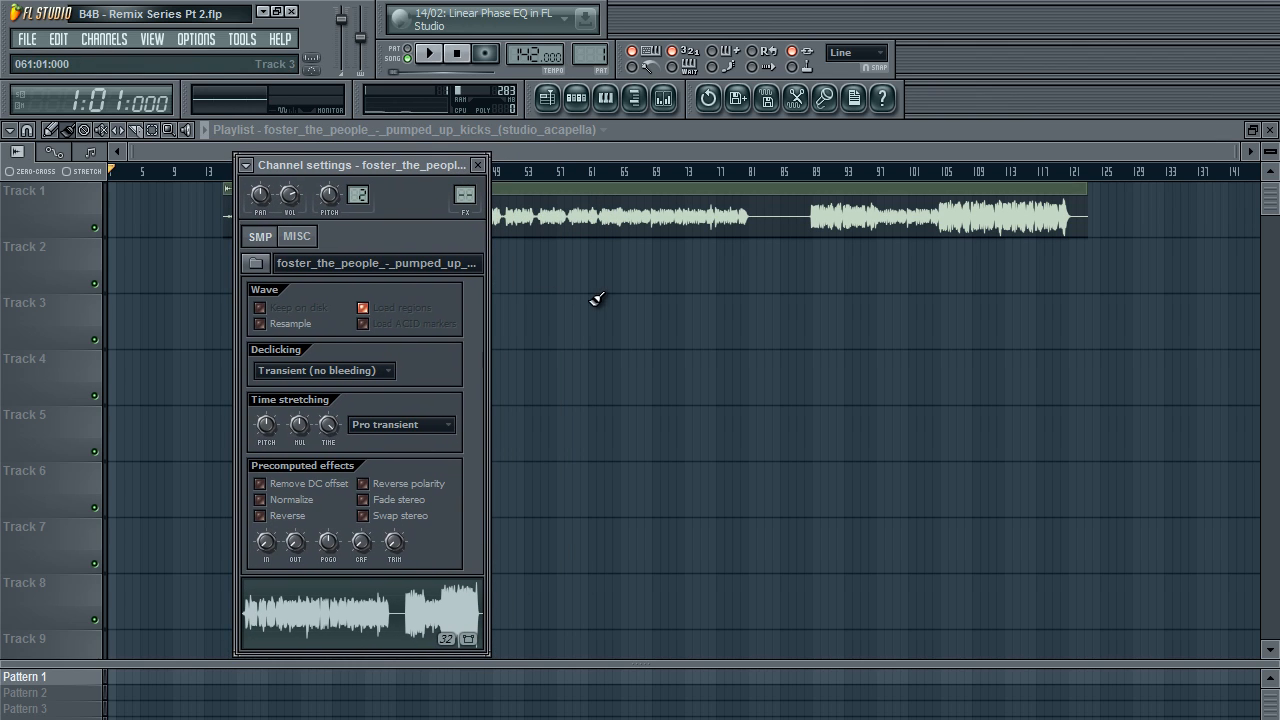
click(664, 105)
click(662, 106)
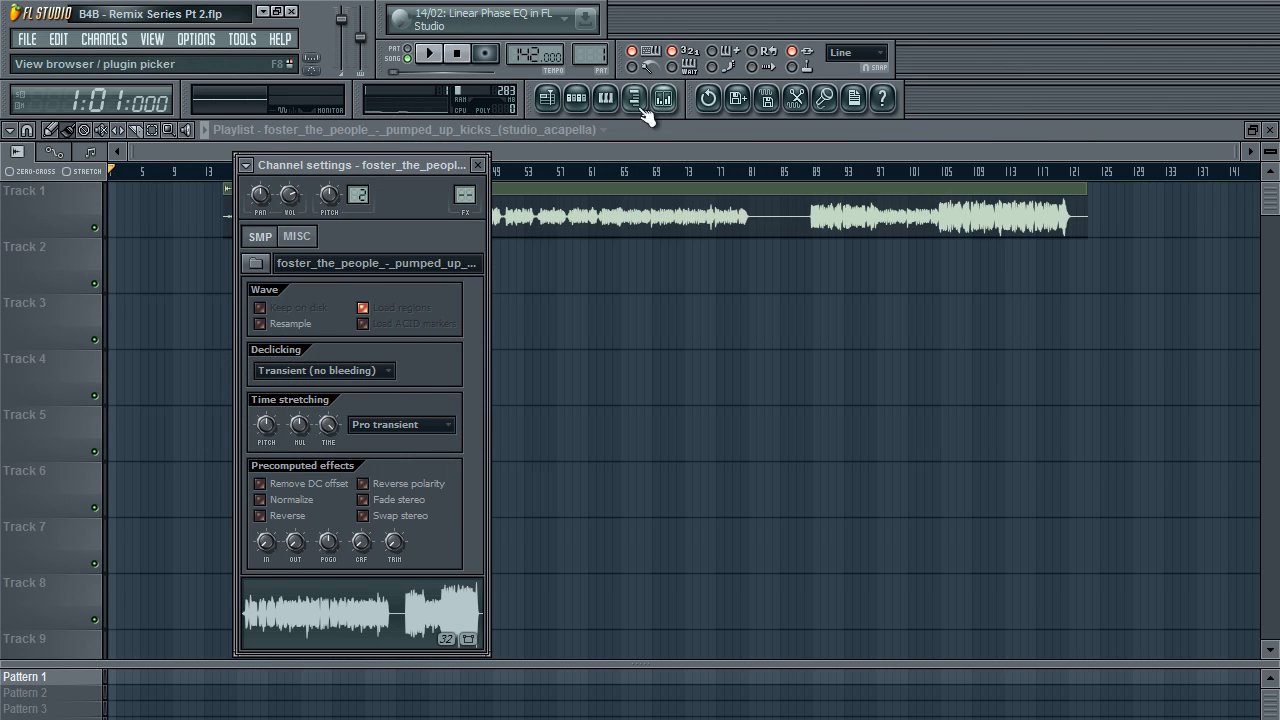
Show the channel rack, rename the acapella channel to Acapella/Vocals and open its channel settings.
click(578, 100)
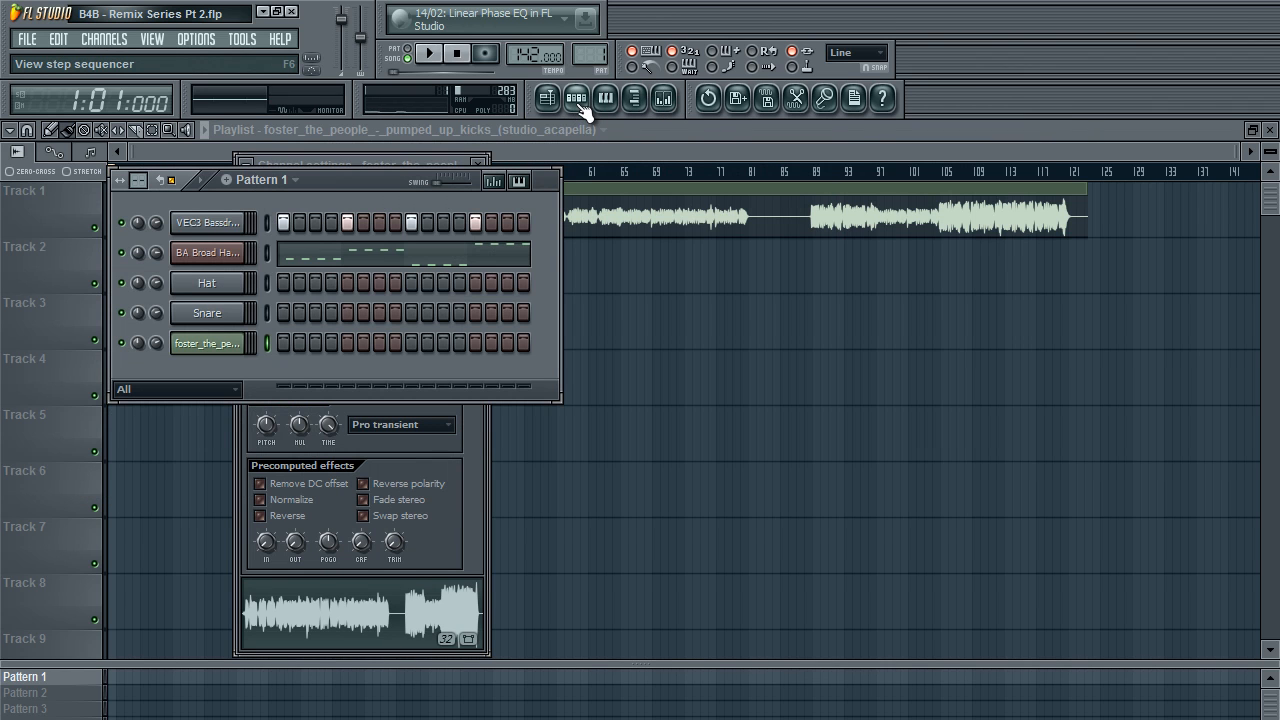
right_click(240, 344)
click(264, 367)
text(Acapella/Vo)
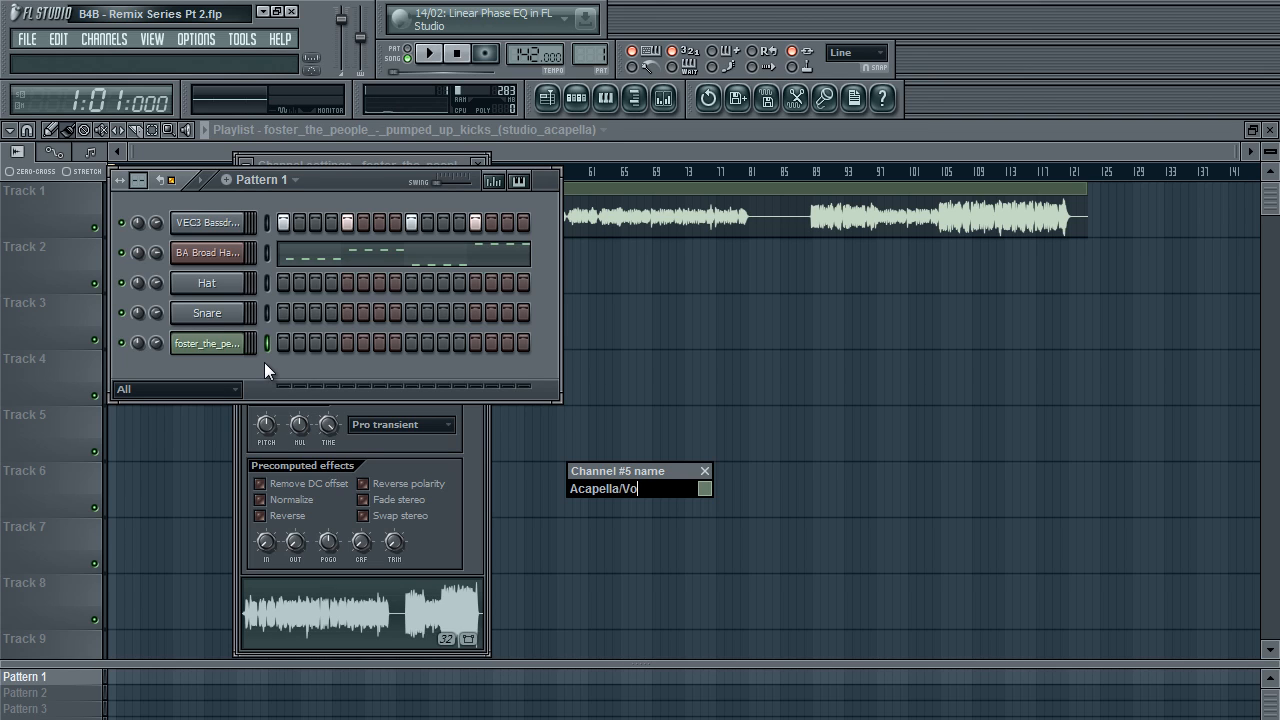
text(cals)
key(Return)
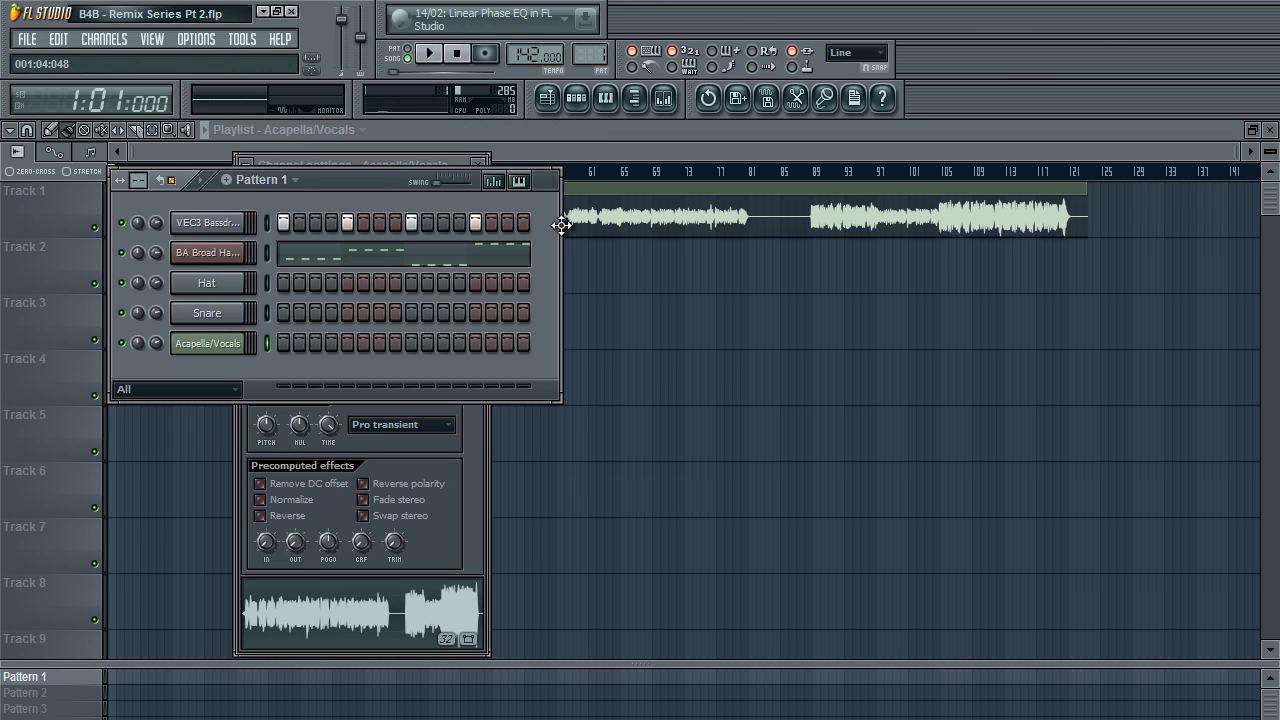
click(192, 345)
click(192, 345)
click(664, 98)
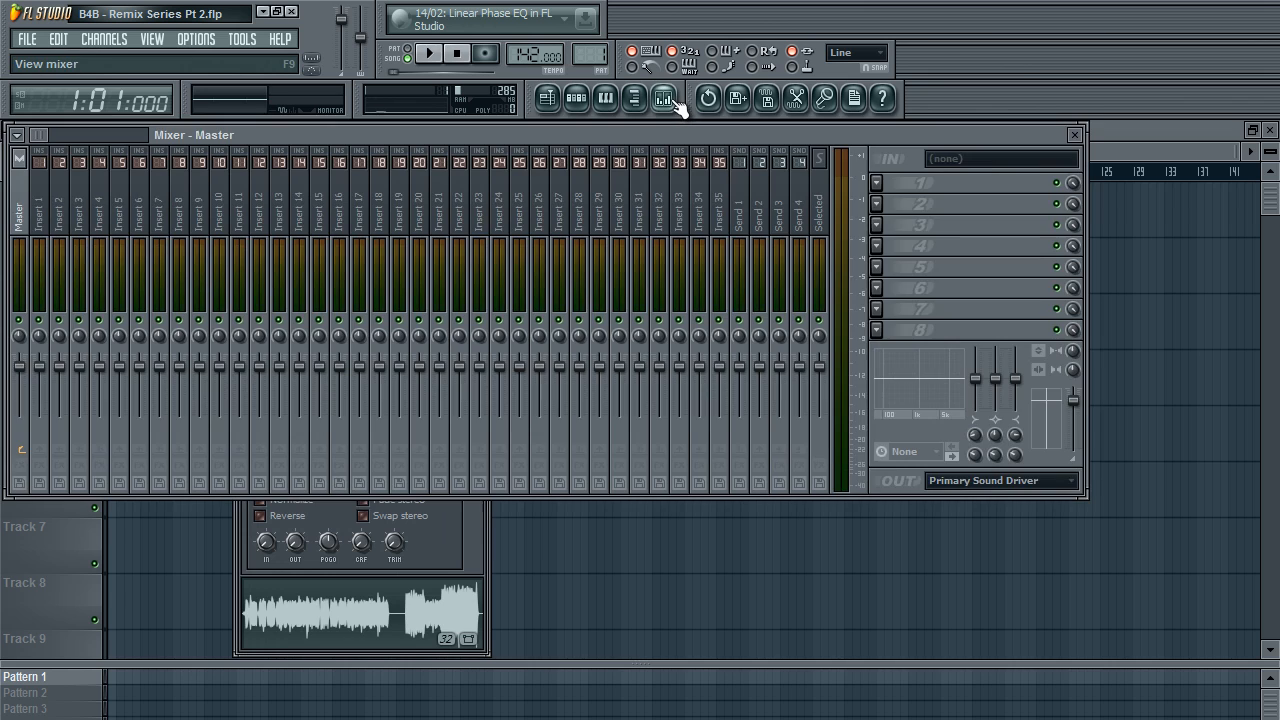
click(664, 98)
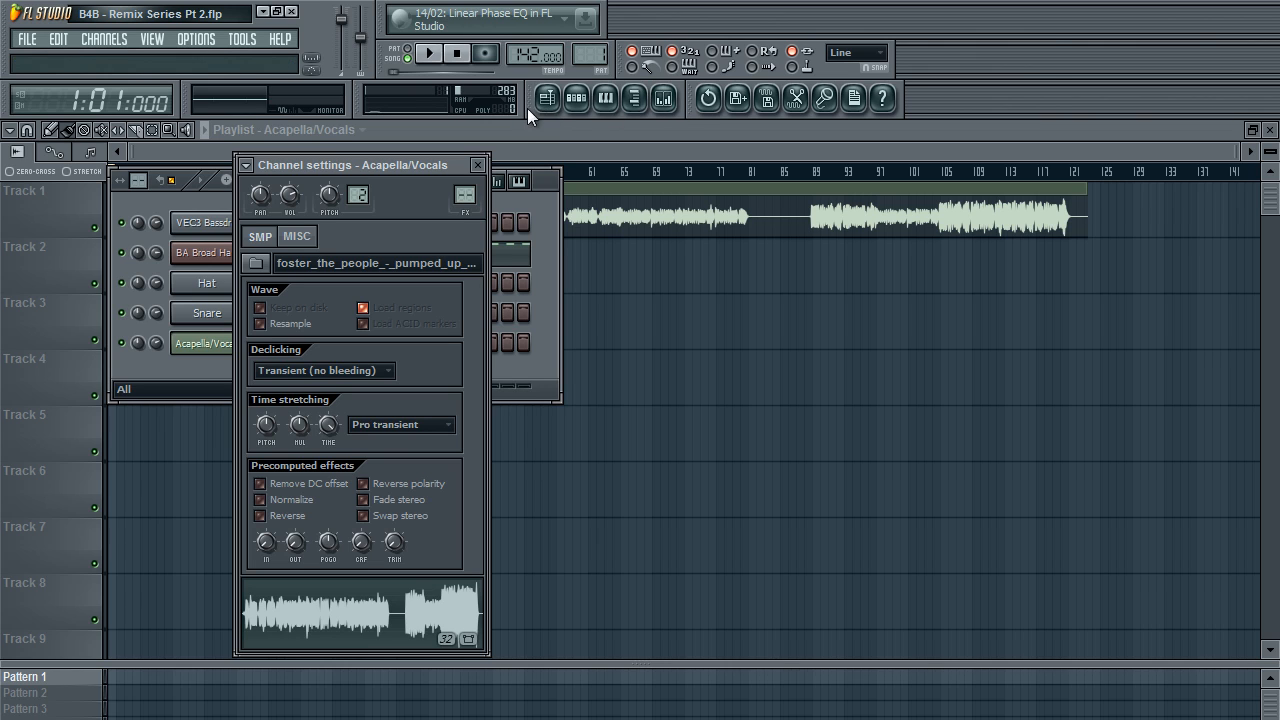
drag(527, 108, 897, 68)
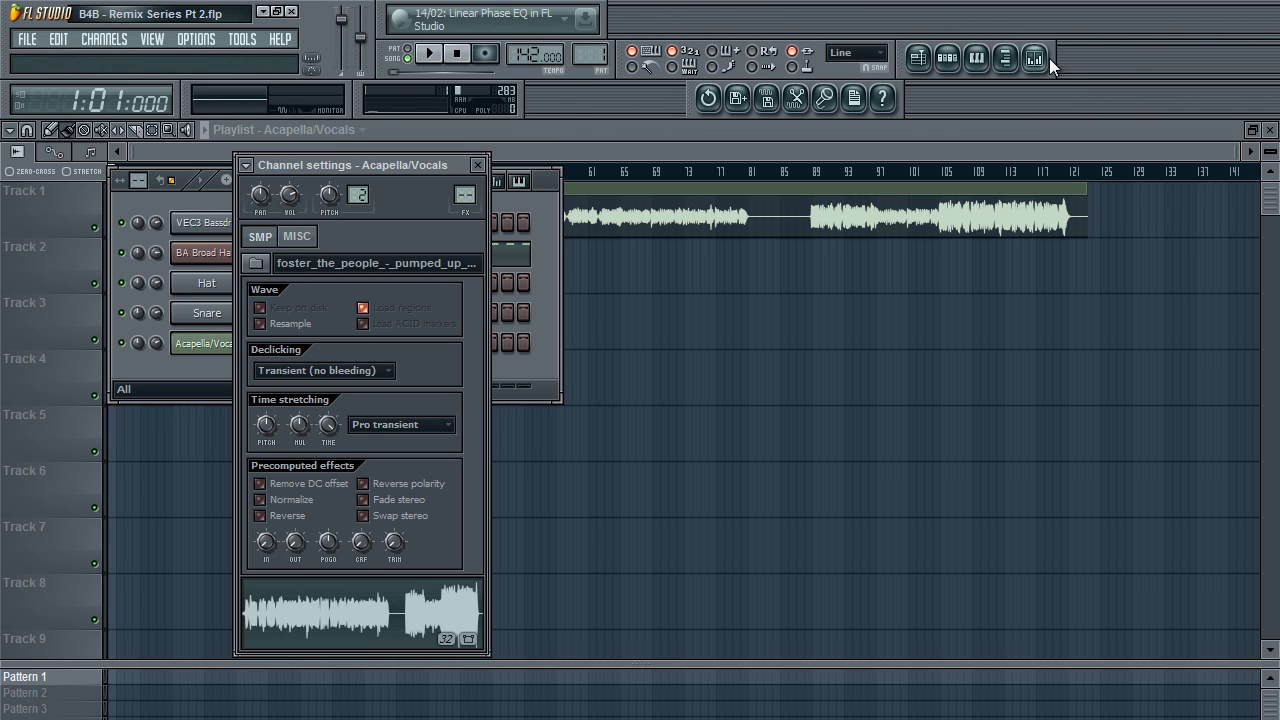
drag(1040, 65, 535, 95)
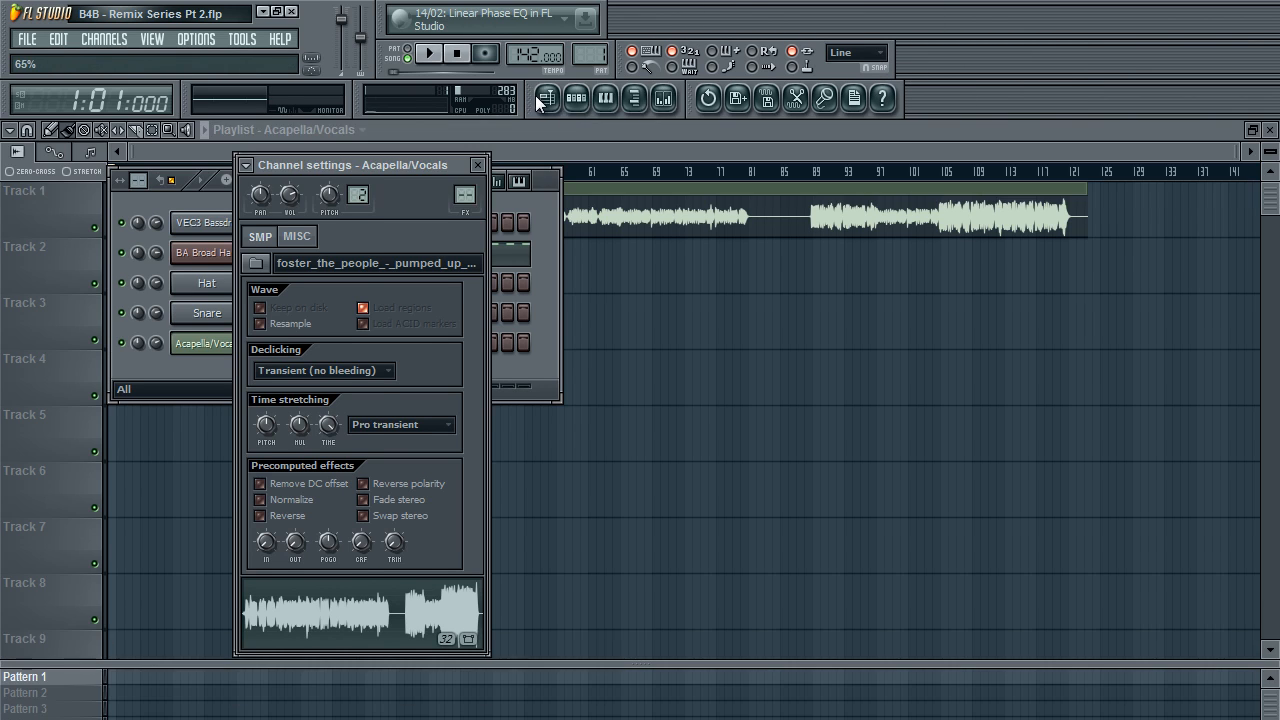
Show the mixer, move its window slightly and select the Insert 21 track.
click(677, 105)
drag(658, 129, 706, 136)
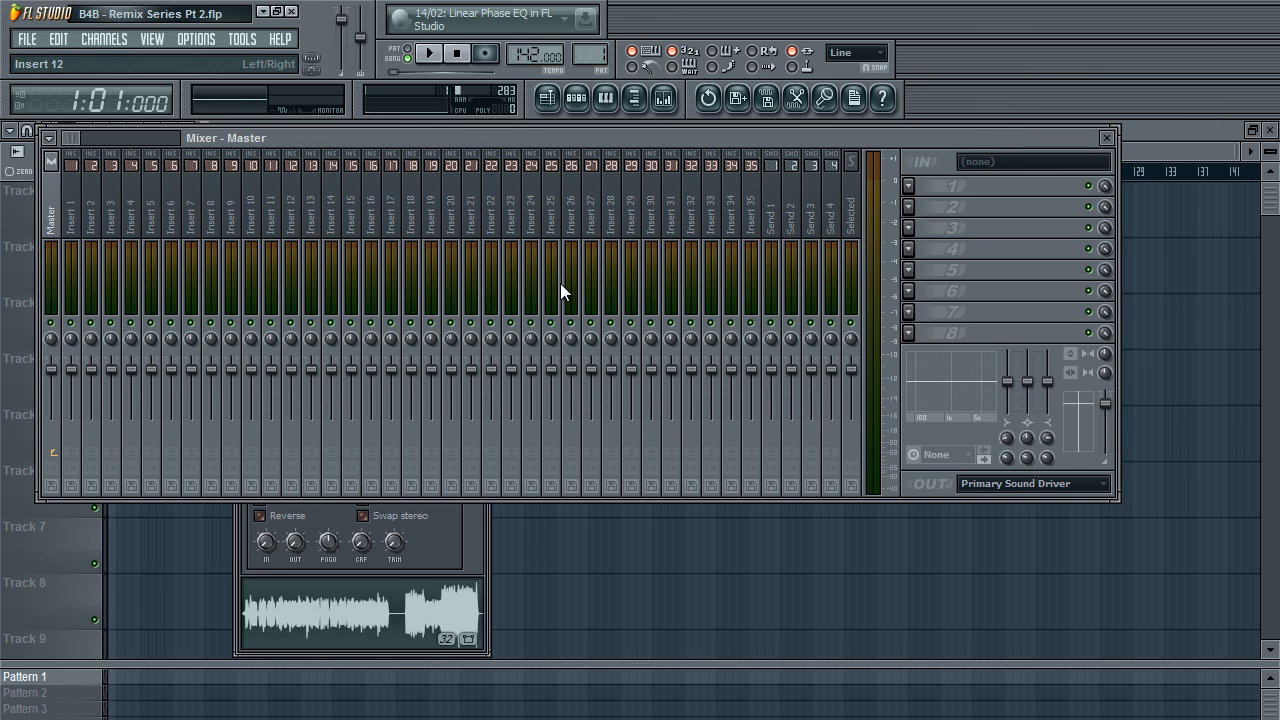
click(476, 222)
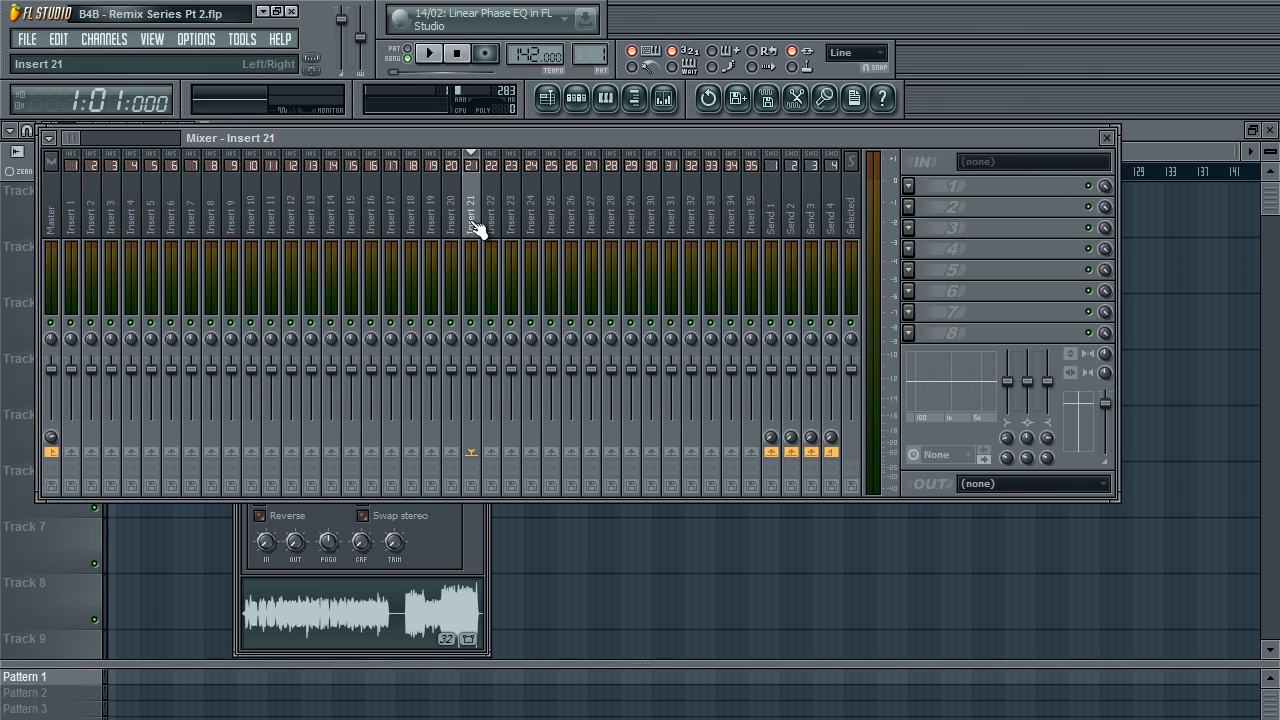
right_click(476, 222)
click(470, 220)
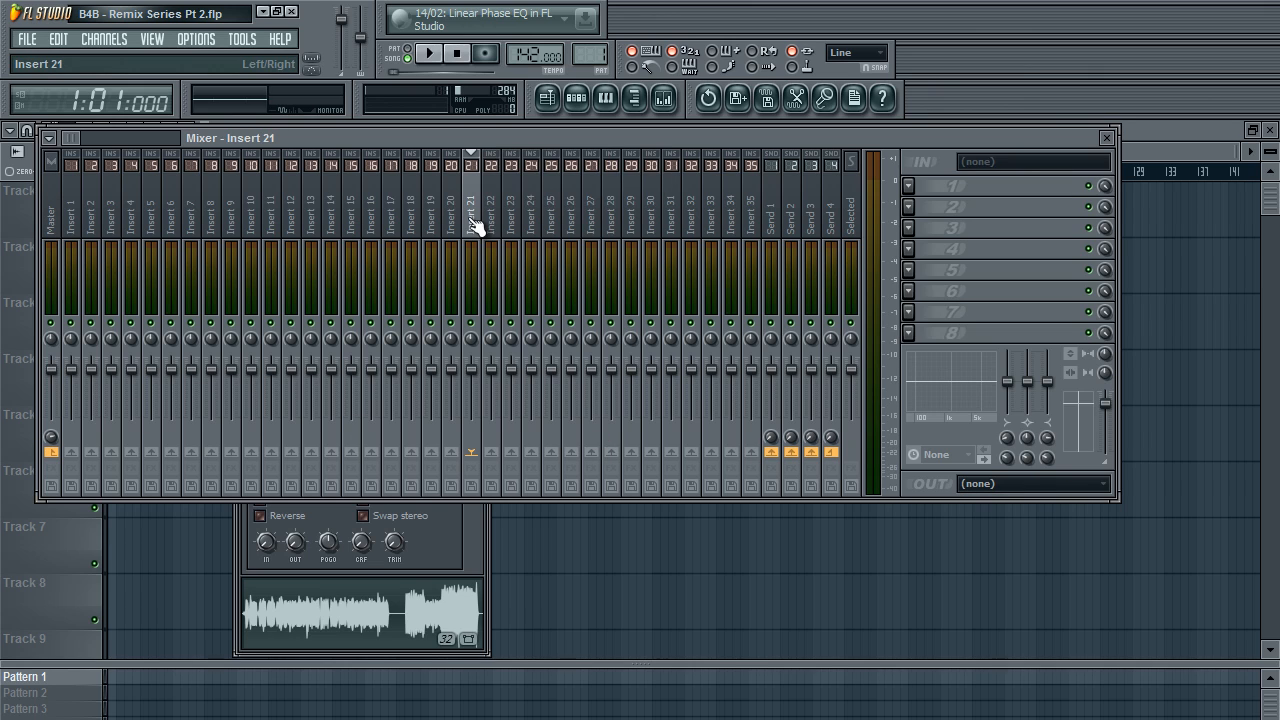
Step through the mixer tracks from Insert 1 to Insert 10 and up to Insert 20, ending on Insert 21.
click(78, 225)
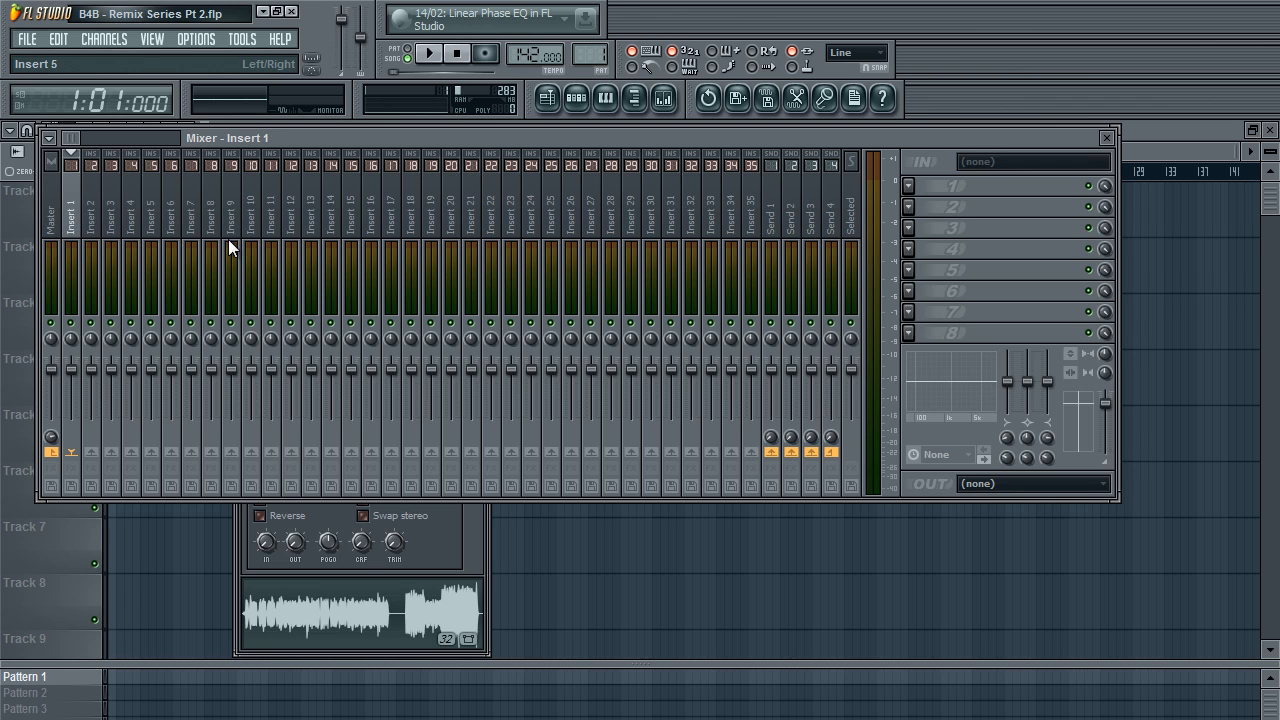
mouse_move(249, 228)
mouse_down()
mouse_move(77, 232)
mouse_move(257, 222)
mouse_up()
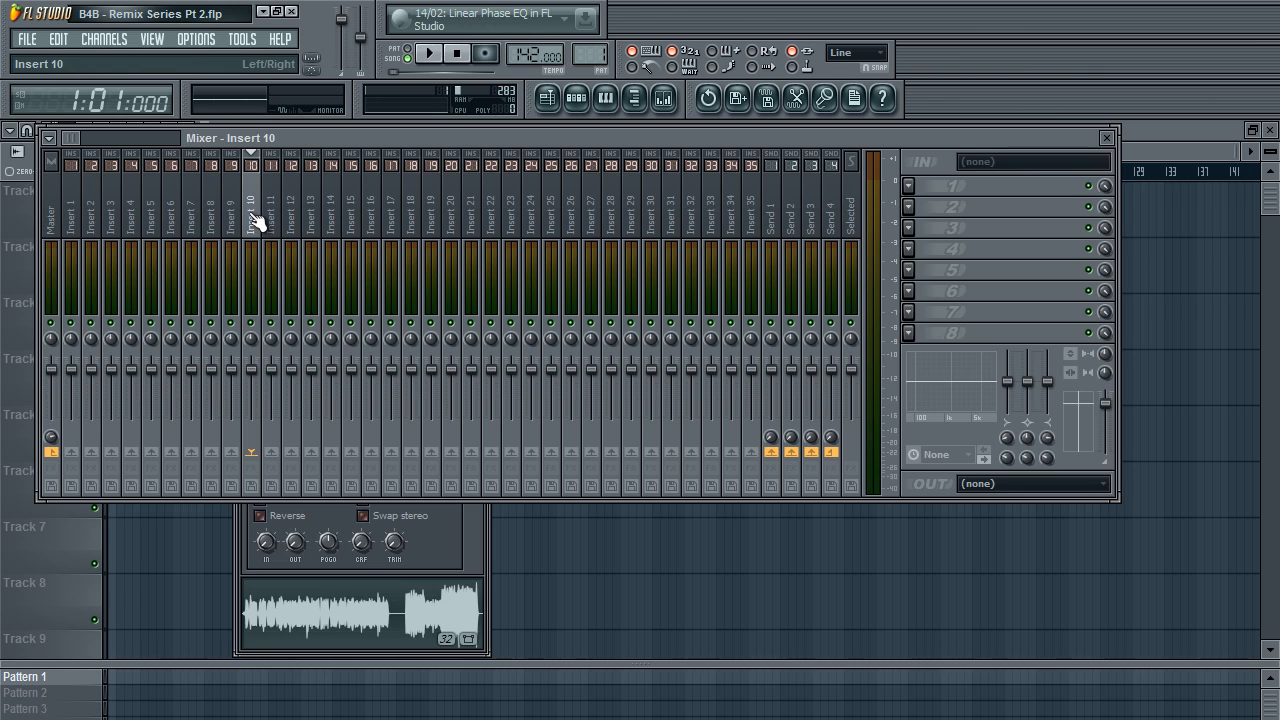
drag(269, 228, 457, 208)
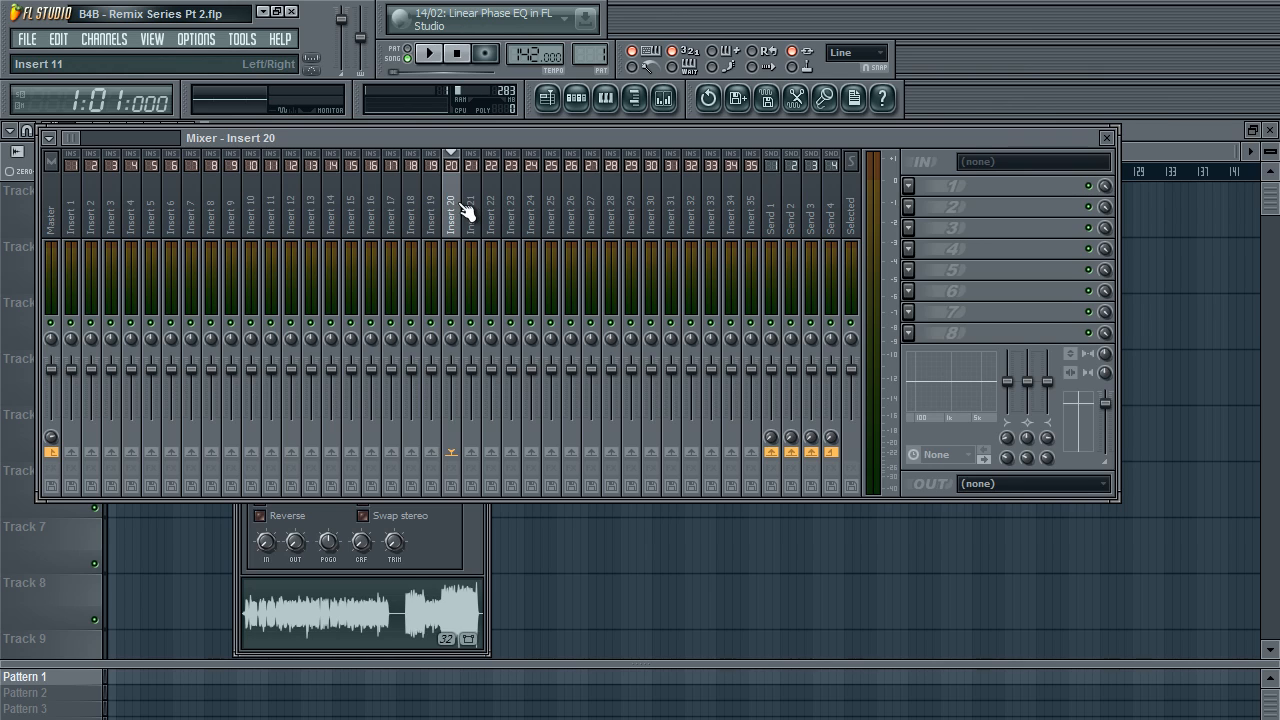
drag(458, 243, 474, 246)
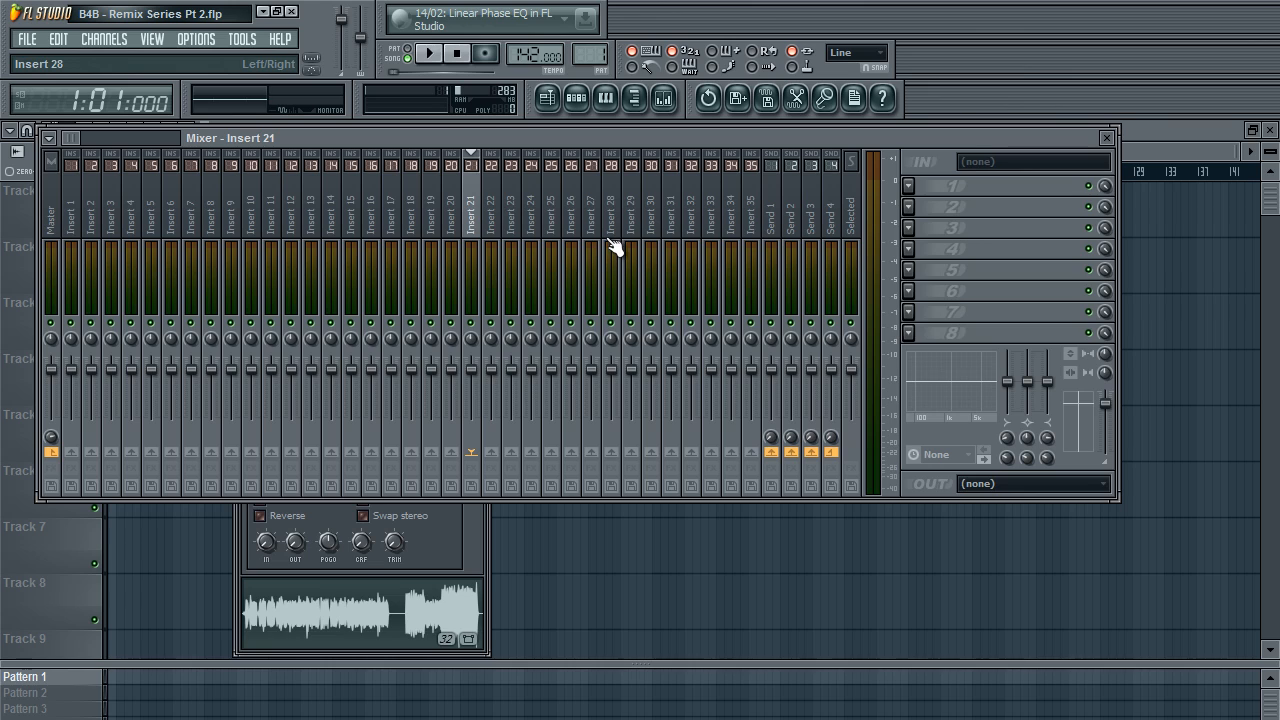
Link the selected Acapella/Vocals channel to mixer track Insert 21.
right_click(470, 208)
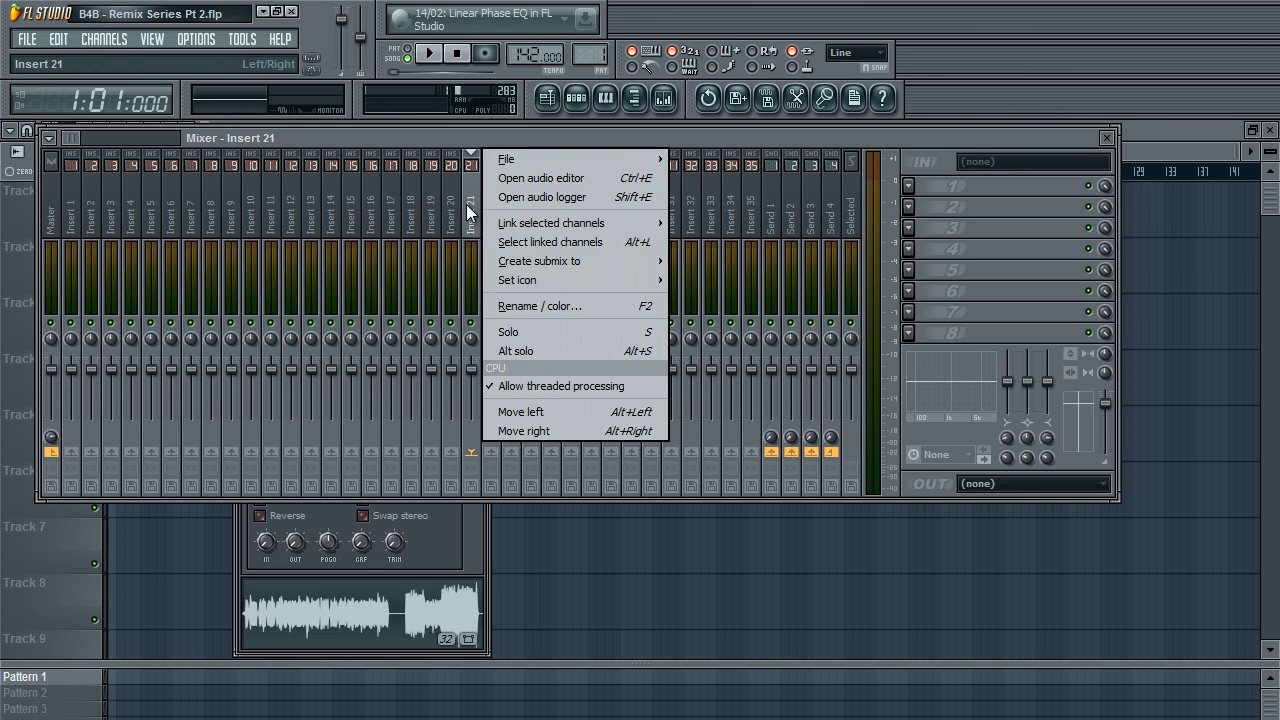
click(476, 213)
right_click(472, 238)
click(476, 214)
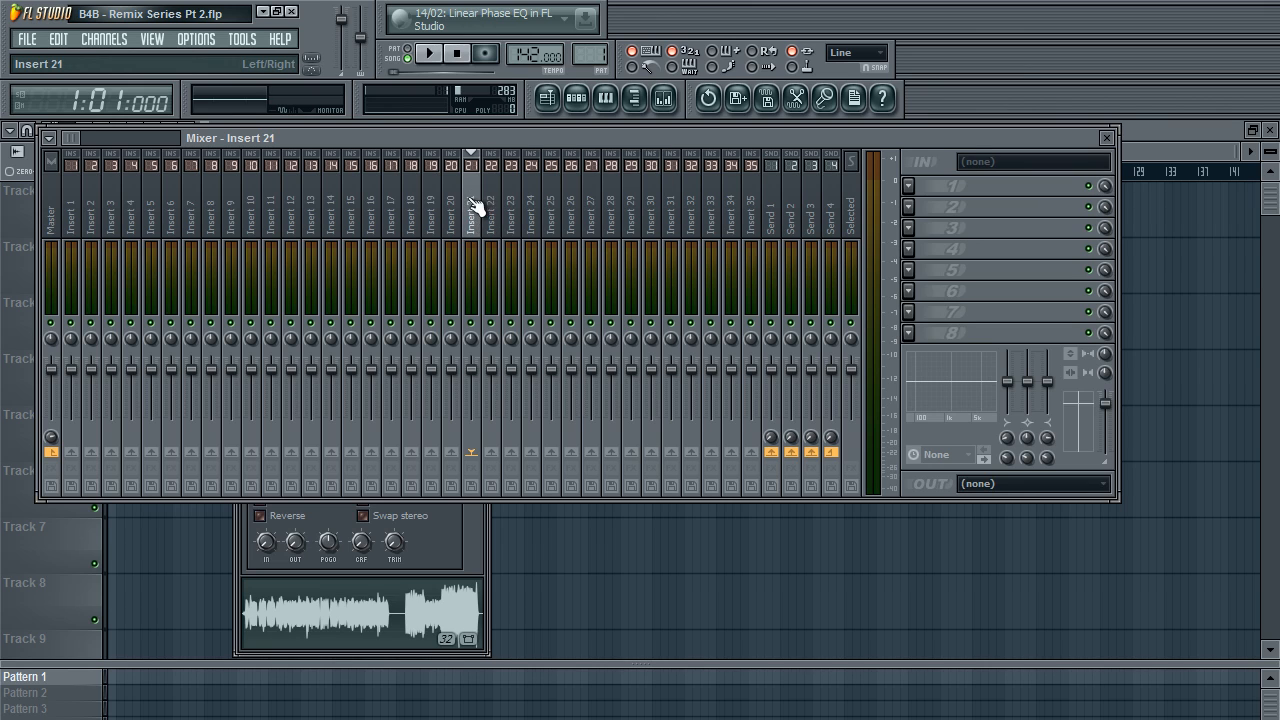
right_click(466, 218)
mouse_move(528, 227)
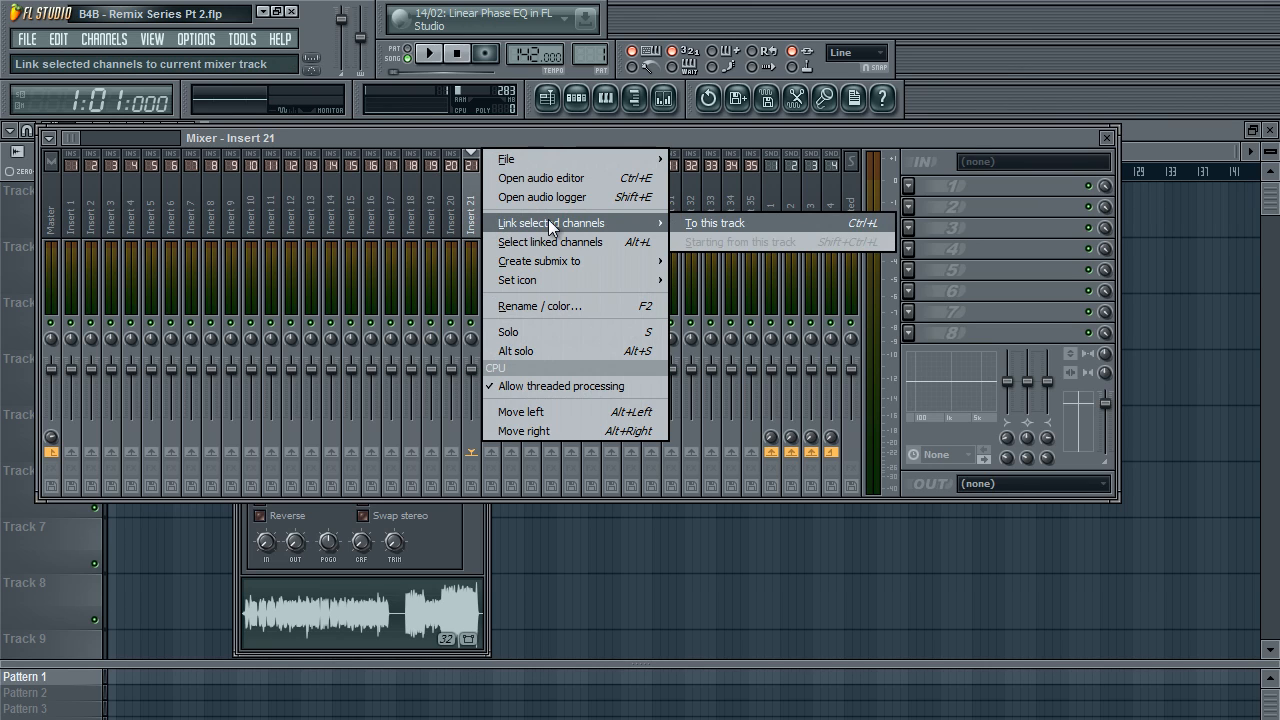
click(700, 223)
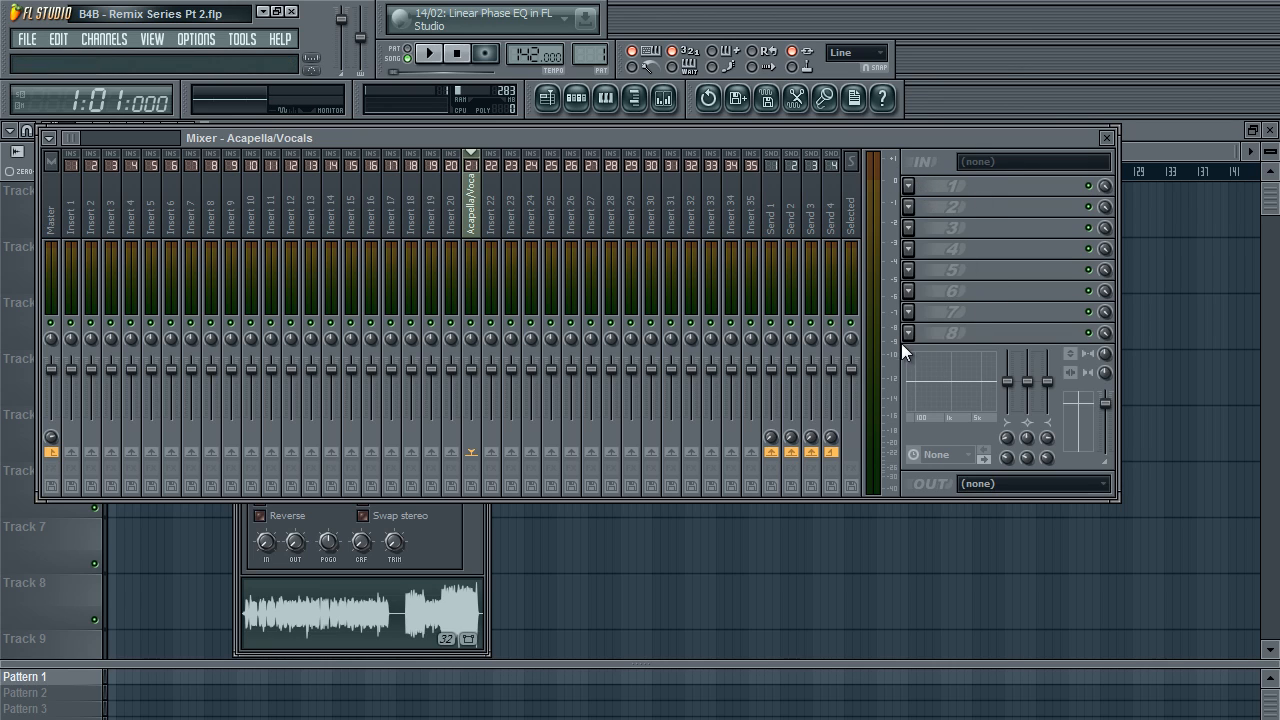
Load Fruity Parametric EQ 2 into the first effect slot of the Acapella/Vocals mixer track.
click(909, 188)
click(905, 185)
click(908, 185)
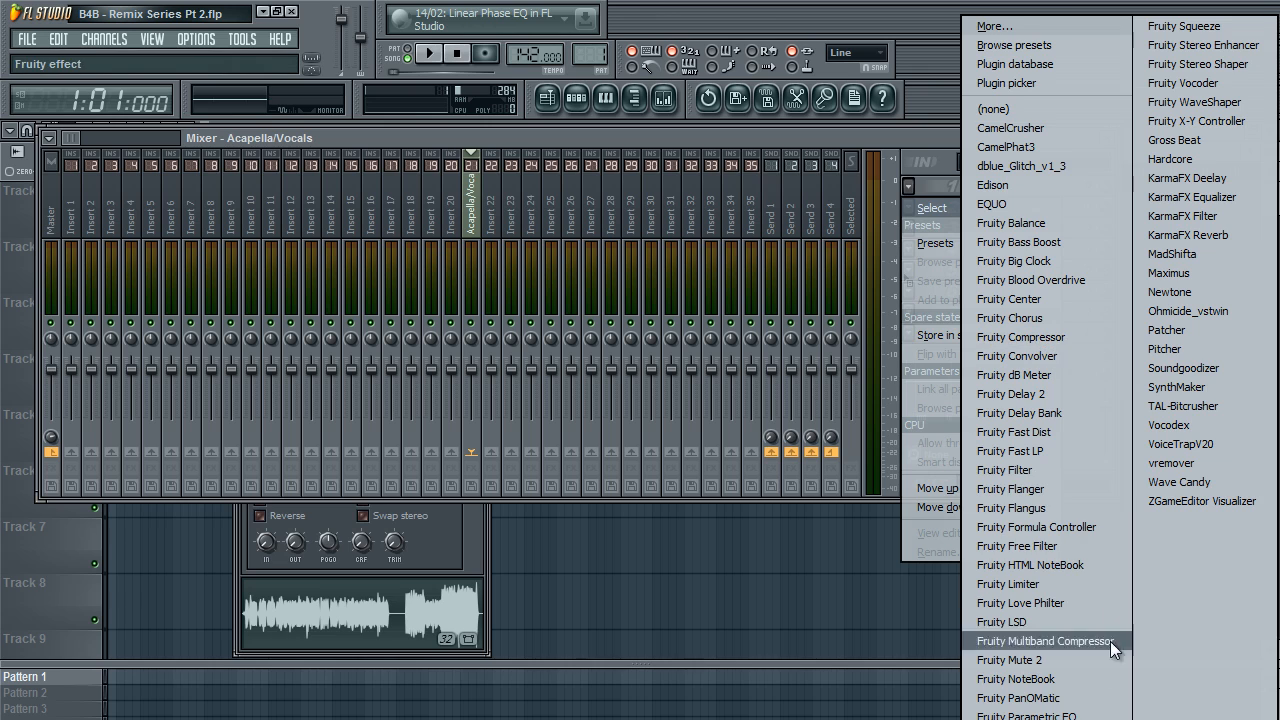
click(1026, 718)
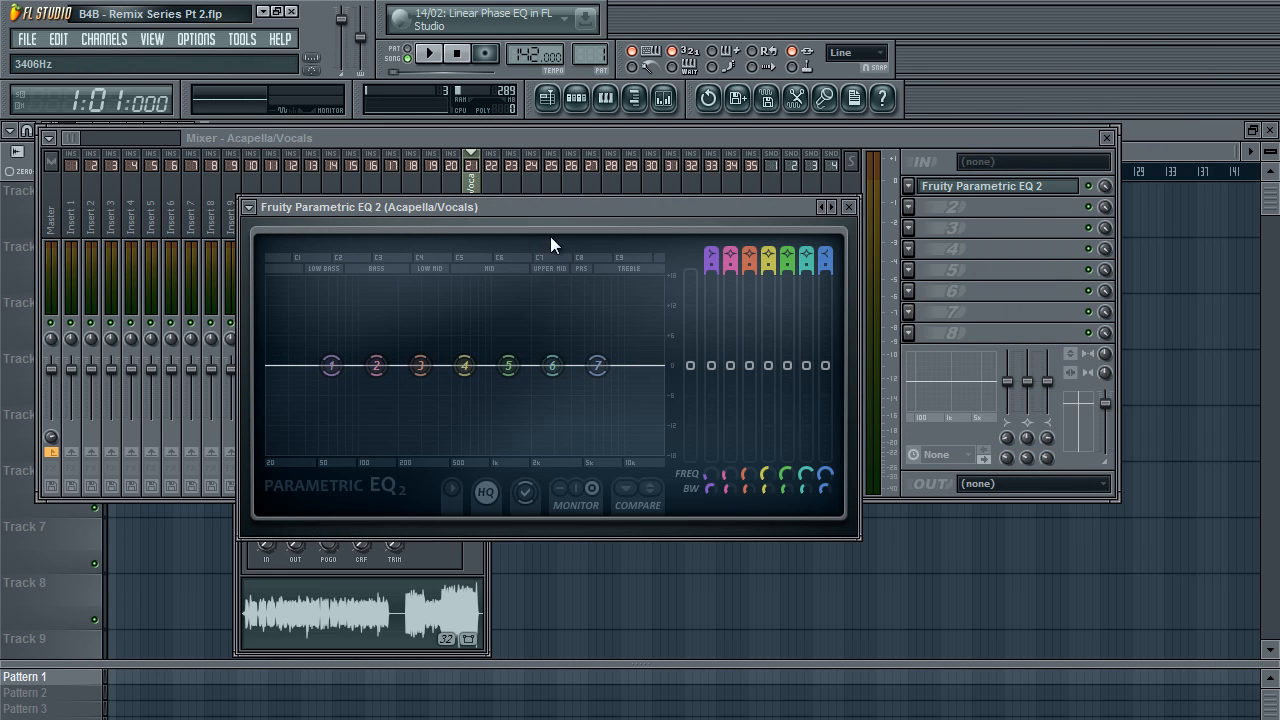
Close all floating windows so only the playlist shows, and set the song position to bar 34.
click(446, 557)
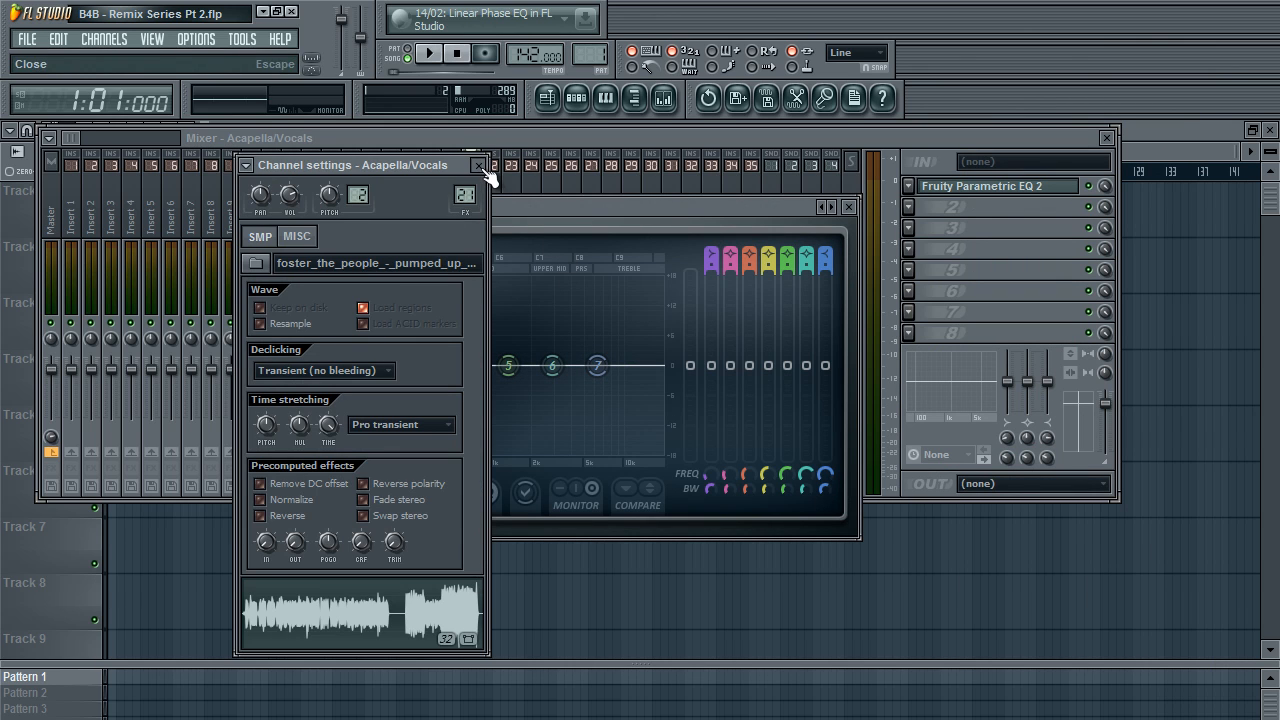
click(478, 165)
click(1106, 137)
click(1106, 137)
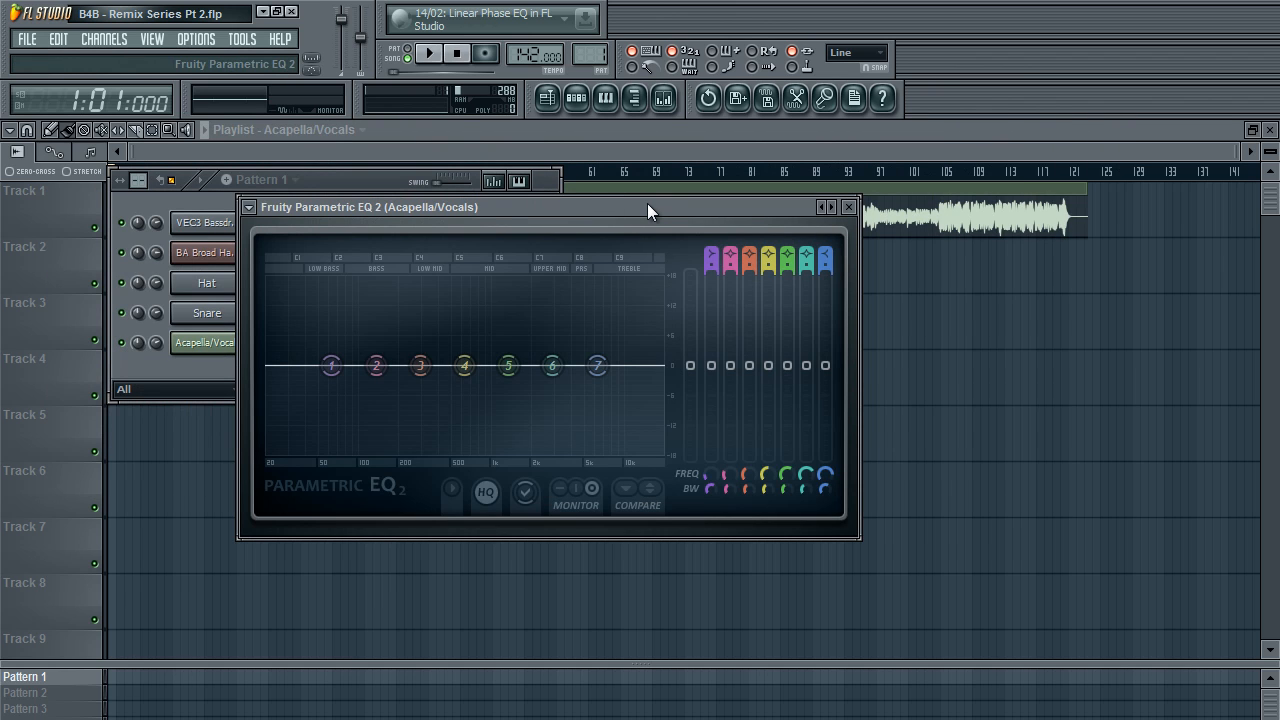
key(F12)
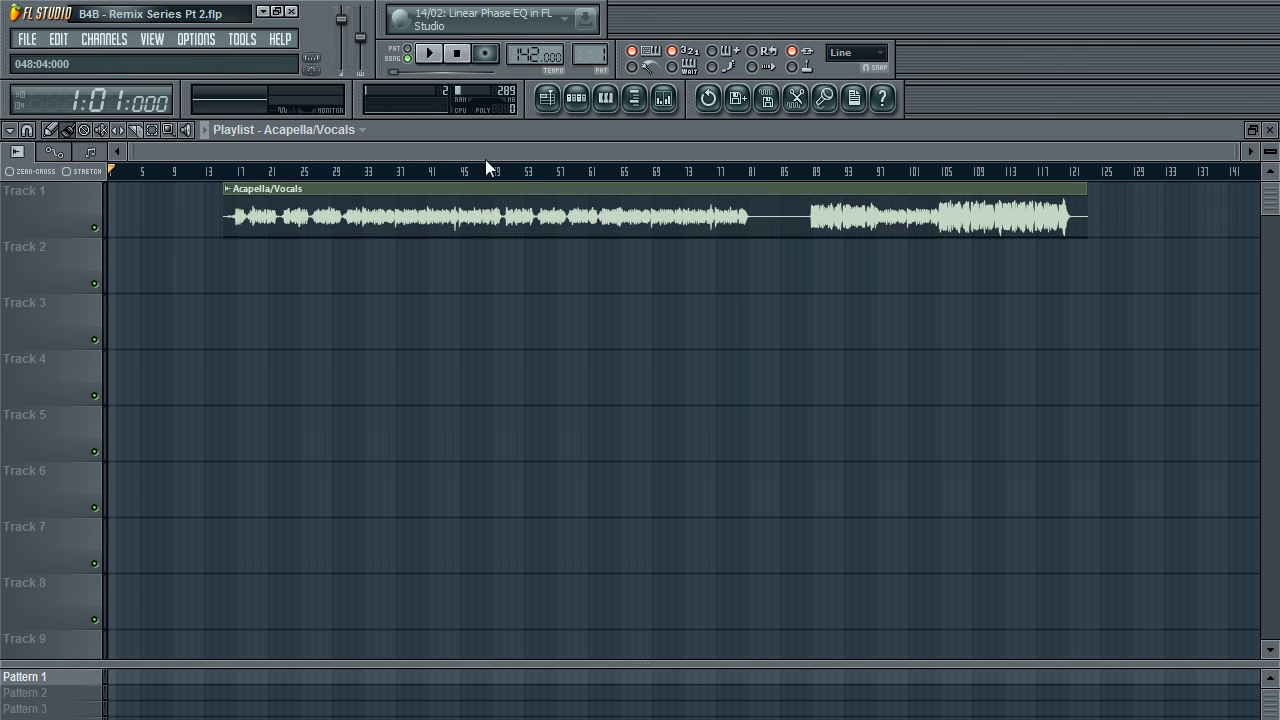
click(463, 172)
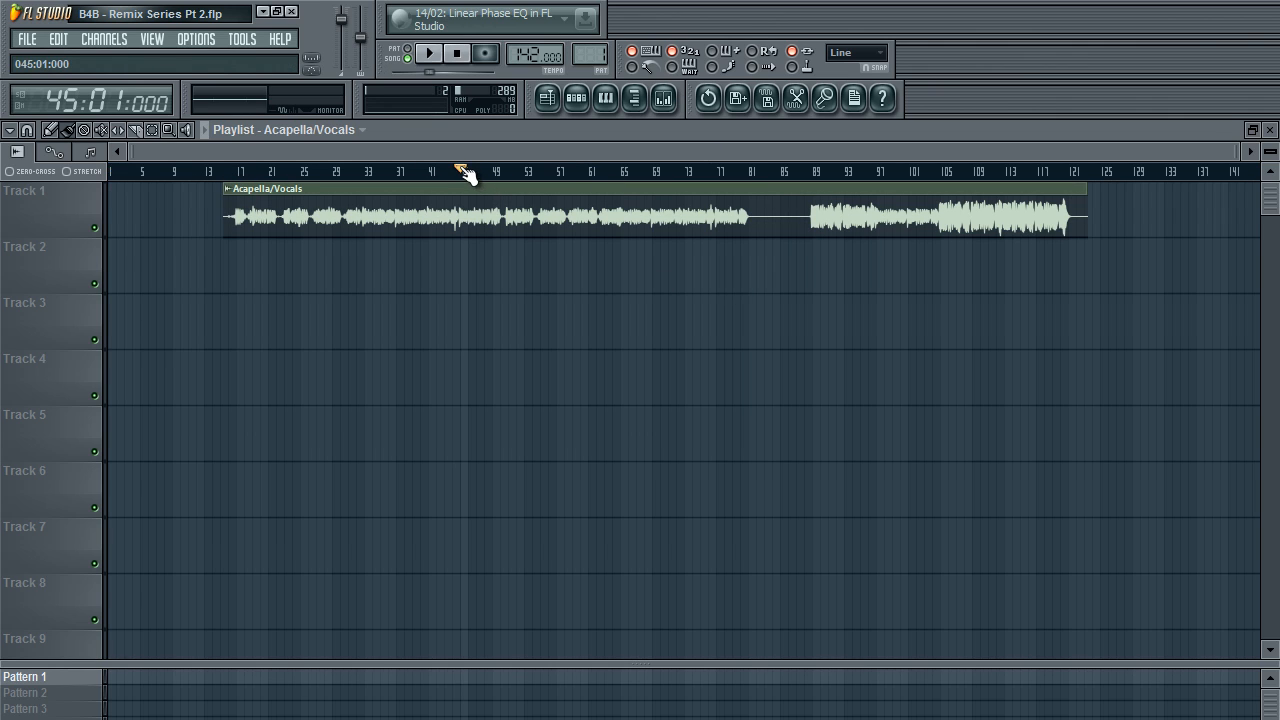
click(372, 172)
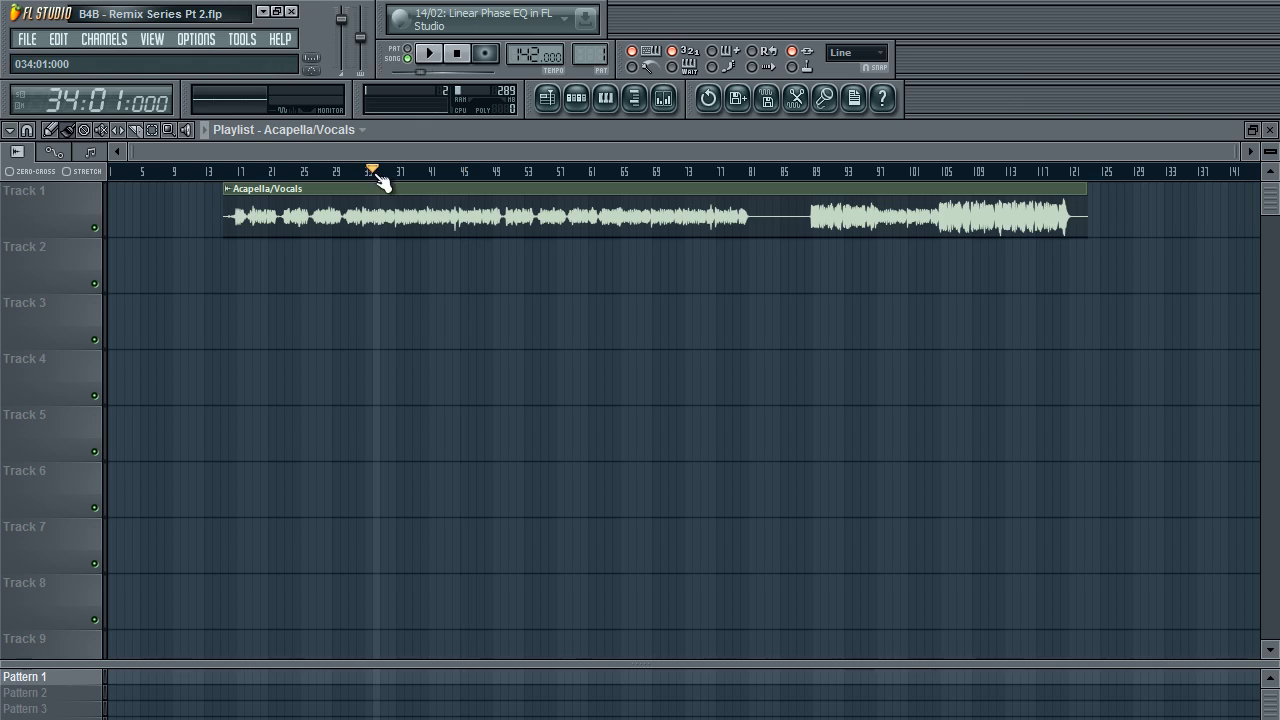
Reopen Fruity Parametric EQ 2 on the Acapella/Vocals track and make band 1 a high-pass filter with a steeper slope.
click(663, 97)
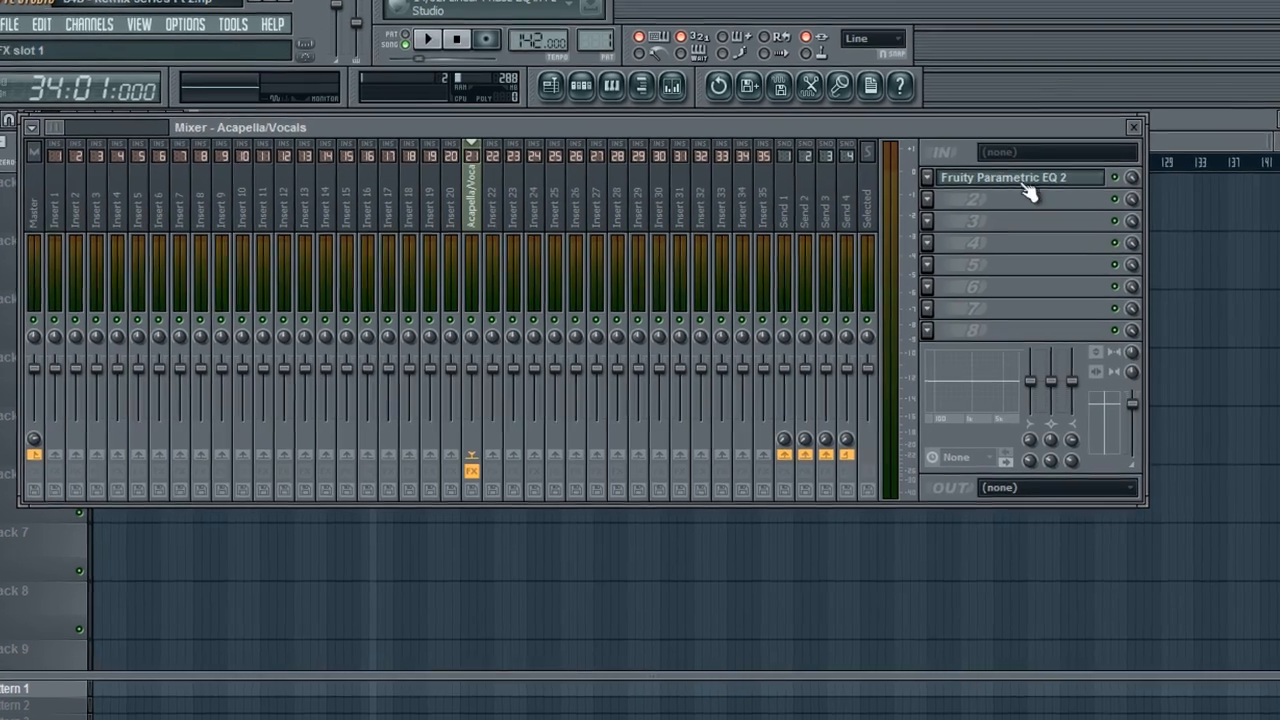
click(1006, 186)
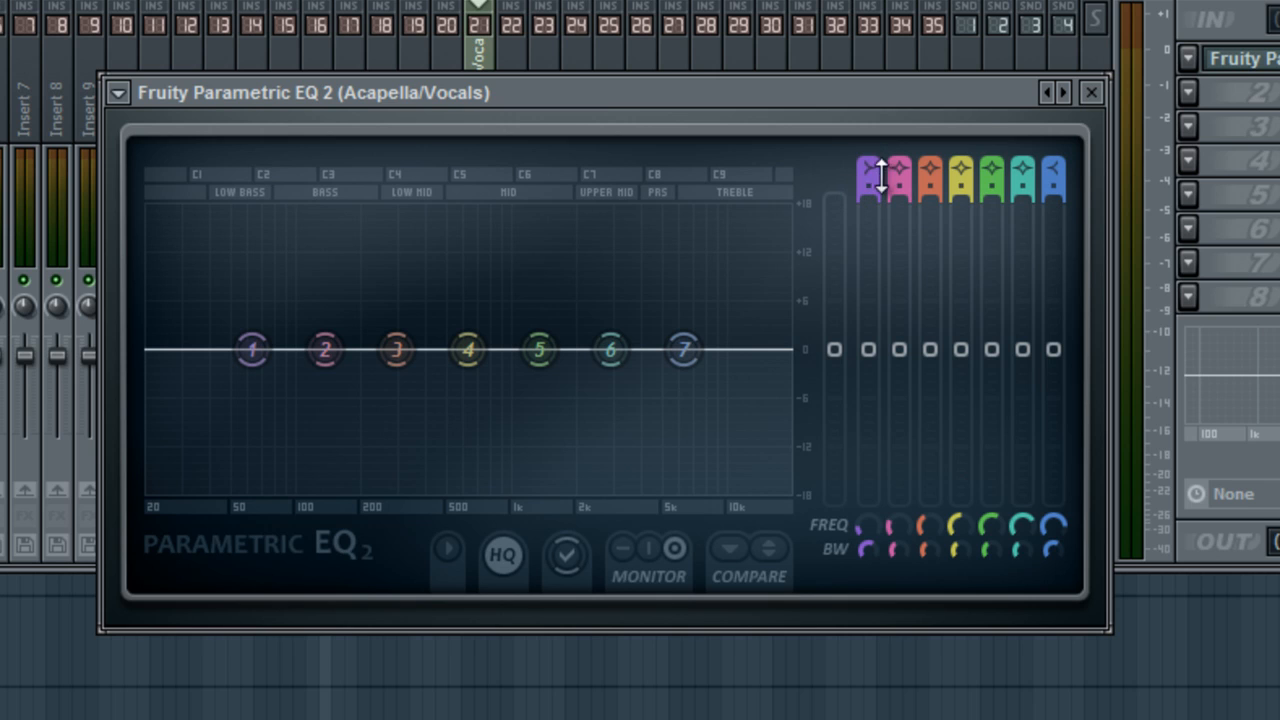
mouse_move(880, 175)
mouse_down()
mouse_move(869, 157)
mouse_move(872, 175)
mouse_up()
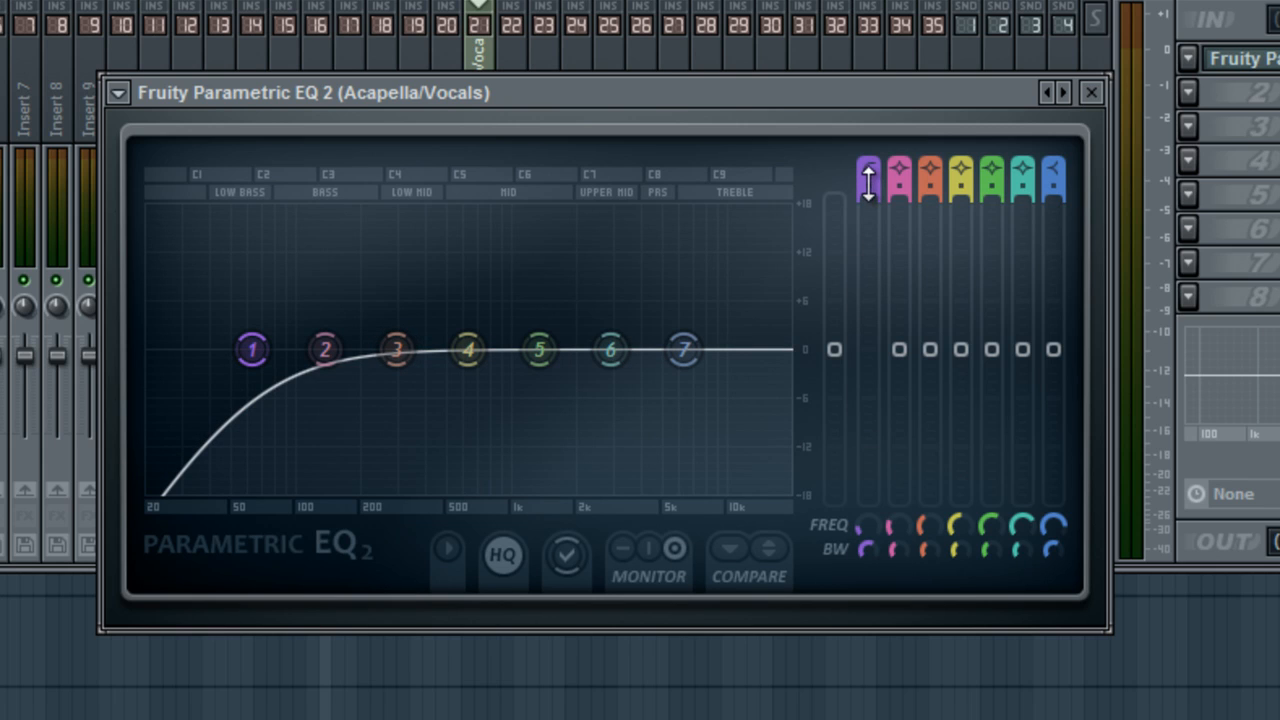
drag(871, 192, 869, 223)
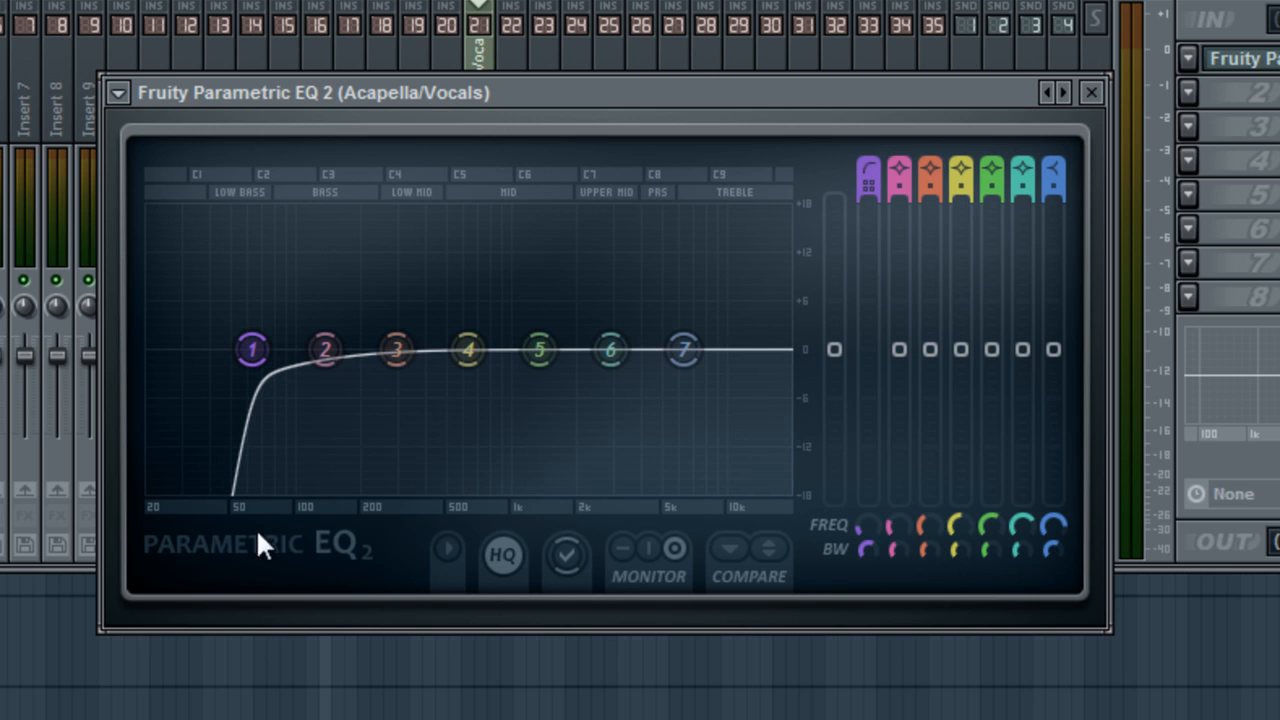
Sweep band 1's cutoff up to about 257 Hz and back down, changing its filter order by one step.
drag(277, 370, 410, 372)
drag(867, 183, 863, 162)
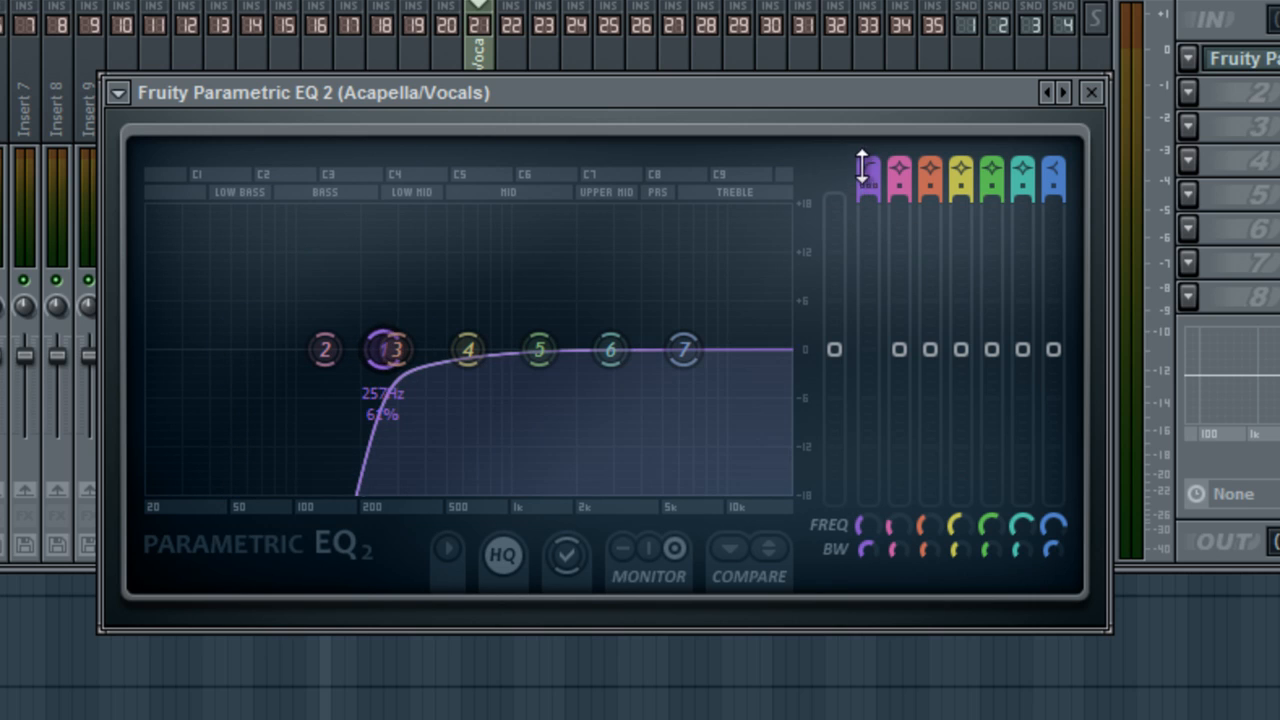
drag(367, 359, 236, 360)
Disable EQ bands 2 and 3, and raise band 1's high-pass cutoff to near band 3's former position.
right_click(325, 350)
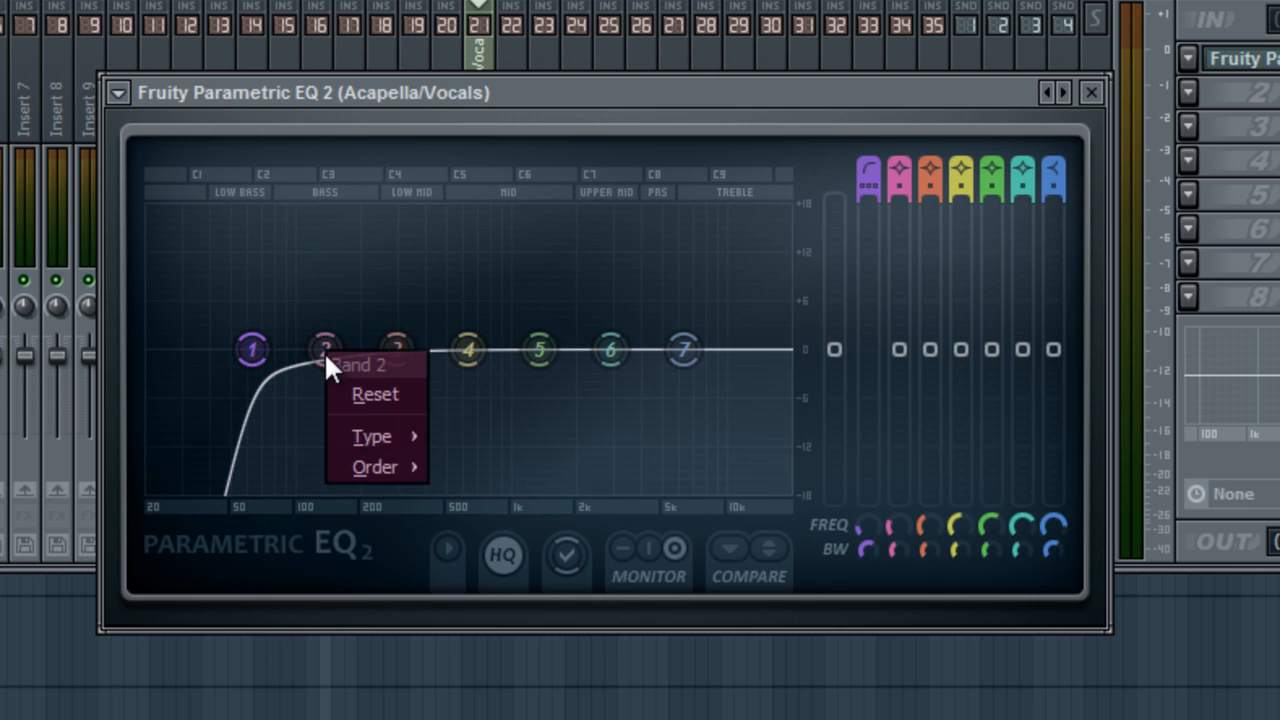
mouse_move(360, 436)
click(460, 438)
right_click(396, 350)
mouse_move(443, 436)
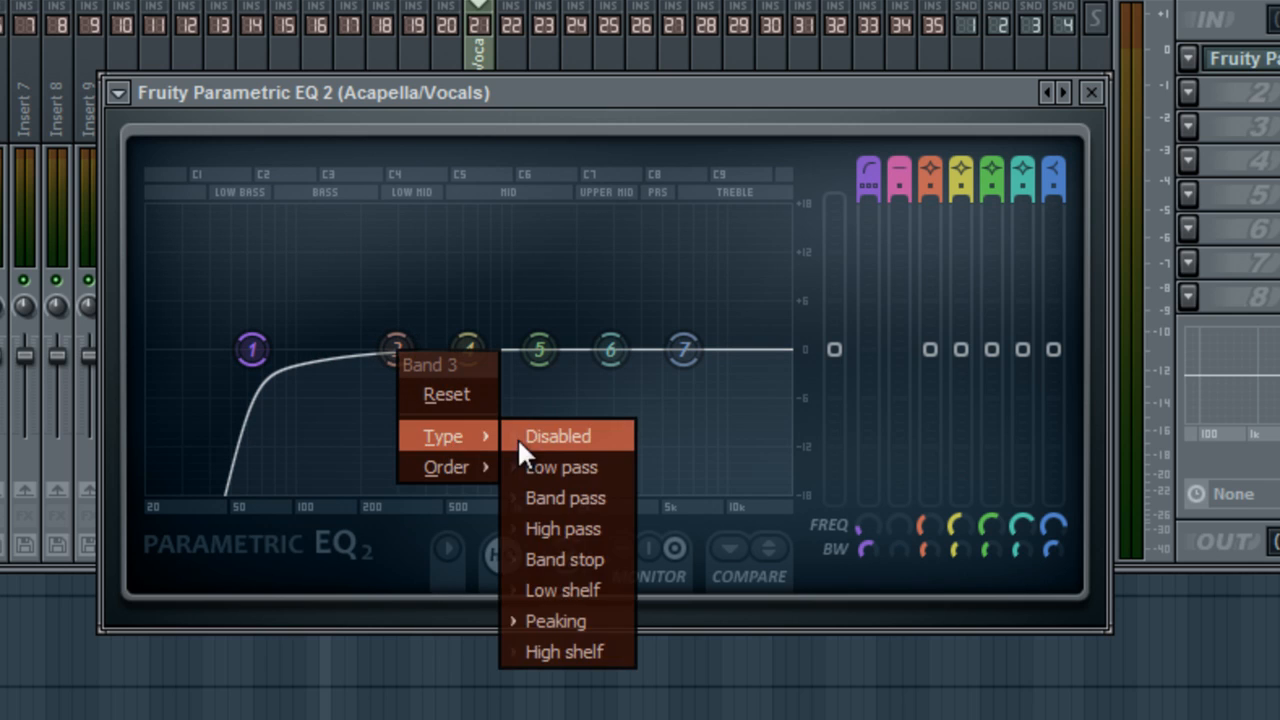
click(517, 437)
drag(250, 360, 388, 352)
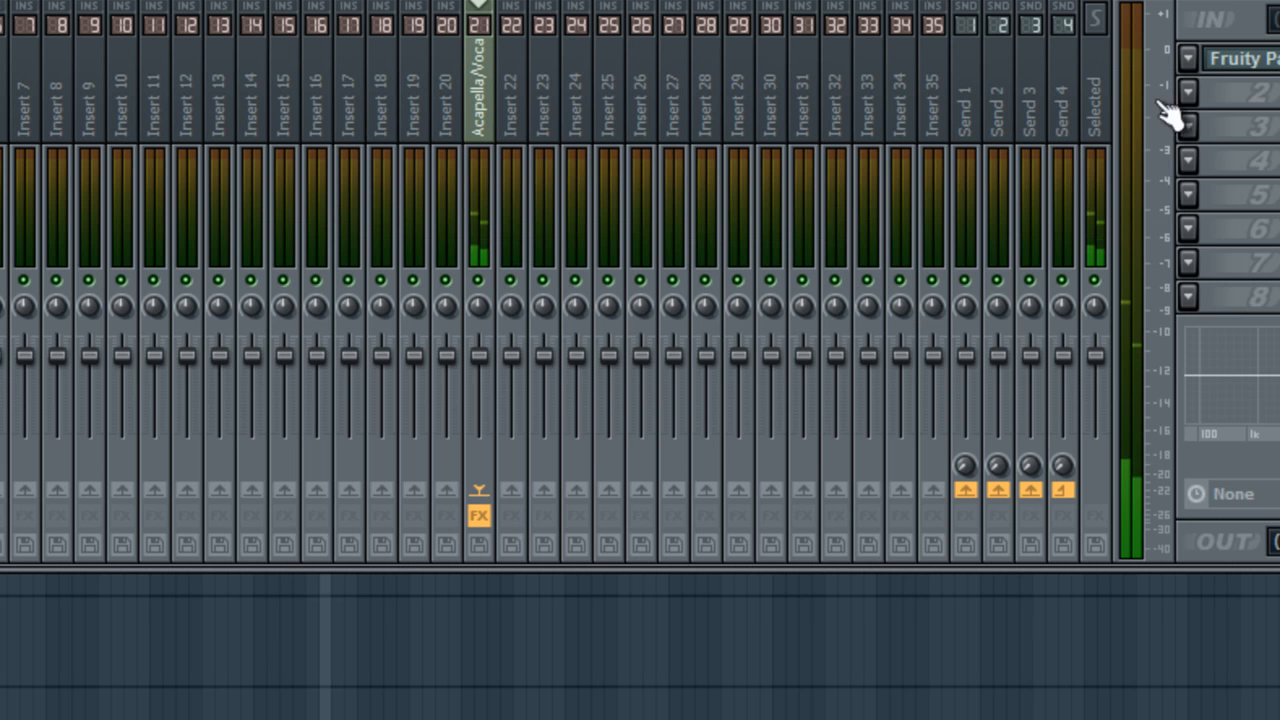
Reopen the vocal EQ, raise band 1's cutoff slightly, and move band 7 near the top of the spectrum with a small cut.
click(1262, 58)
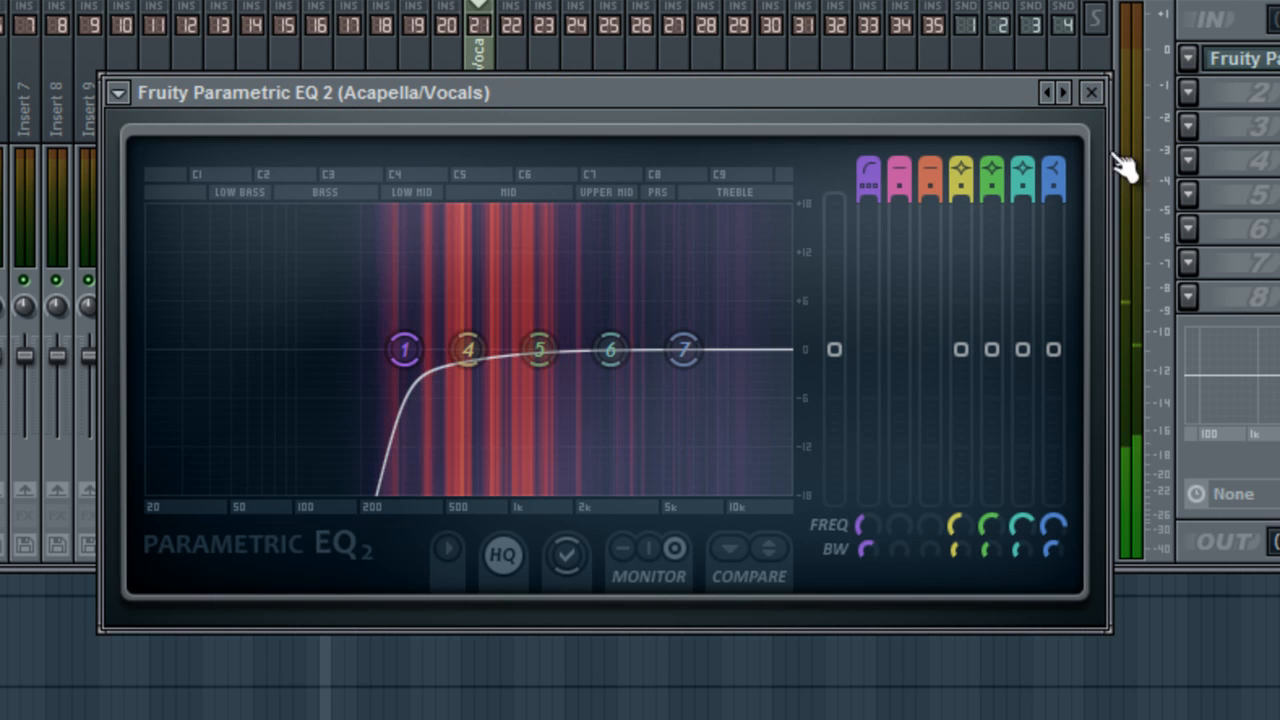
drag(385, 370, 430, 352)
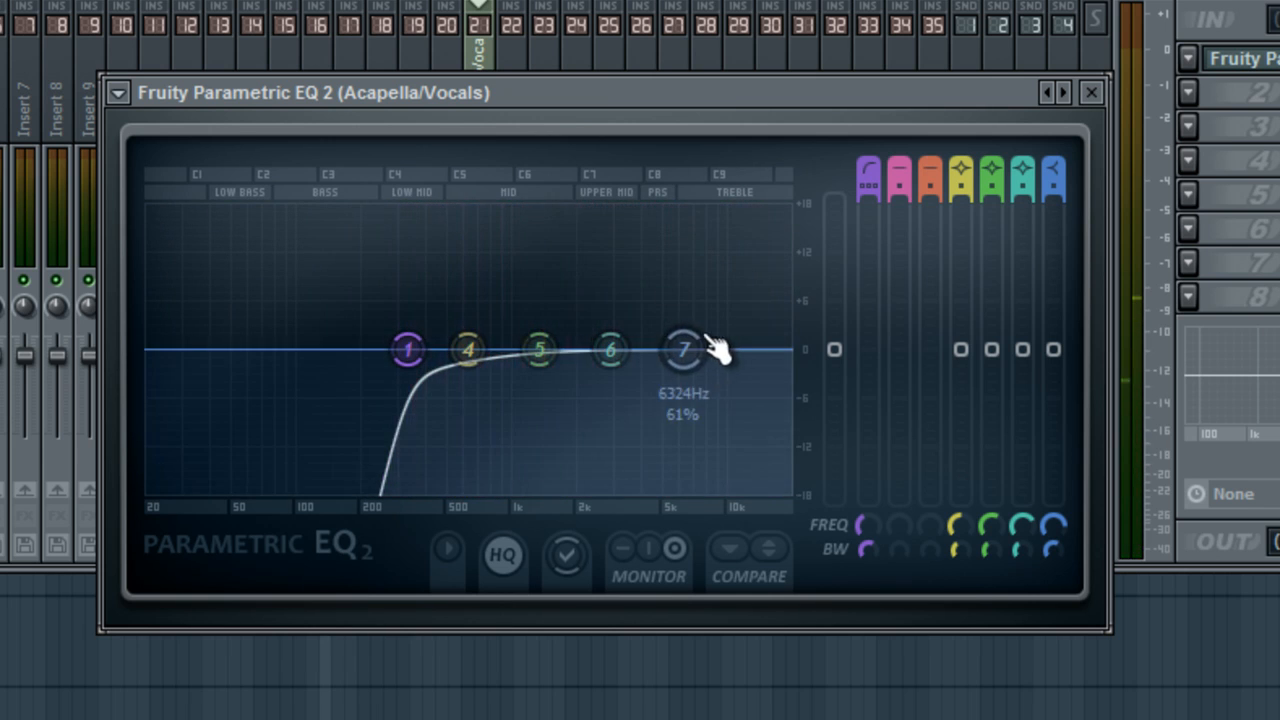
drag(716, 372, 719, 368)
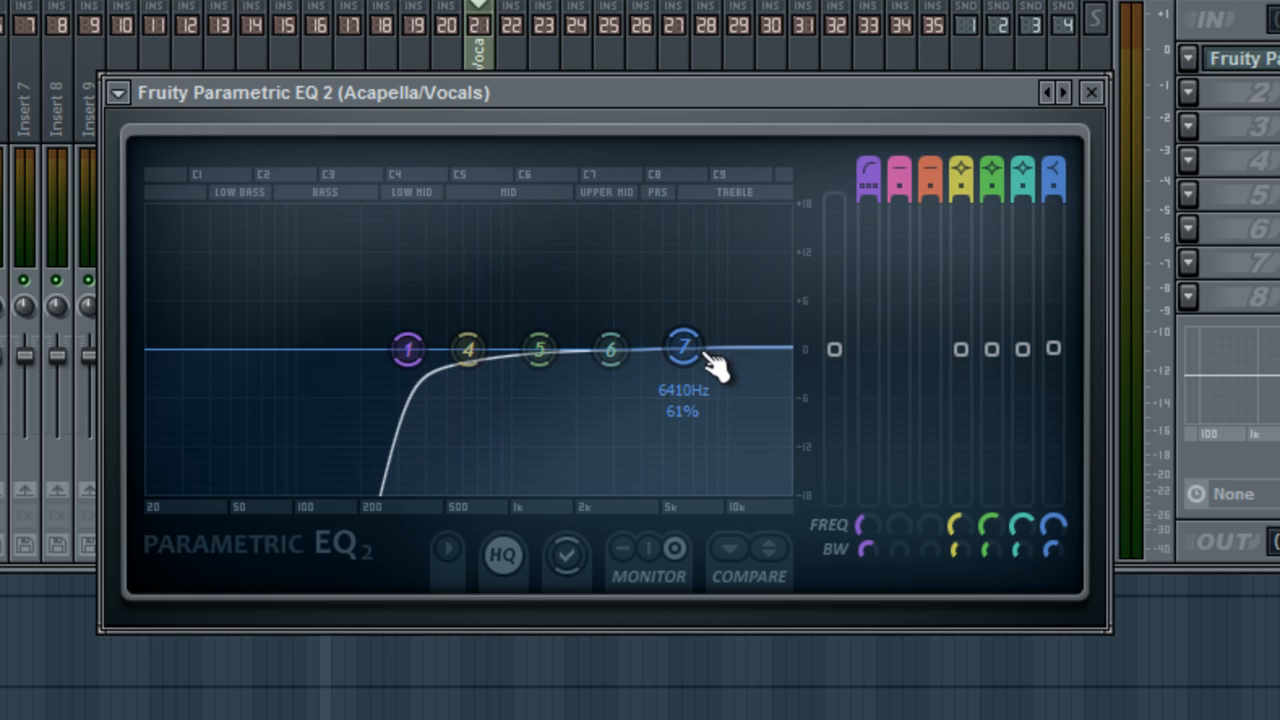
mouse_move(716, 368)
mouse_down()
mouse_move(677, 274)
mouse_move(700, 345)
mouse_move(606, 329)
mouse_move(702, 357)
mouse_up()
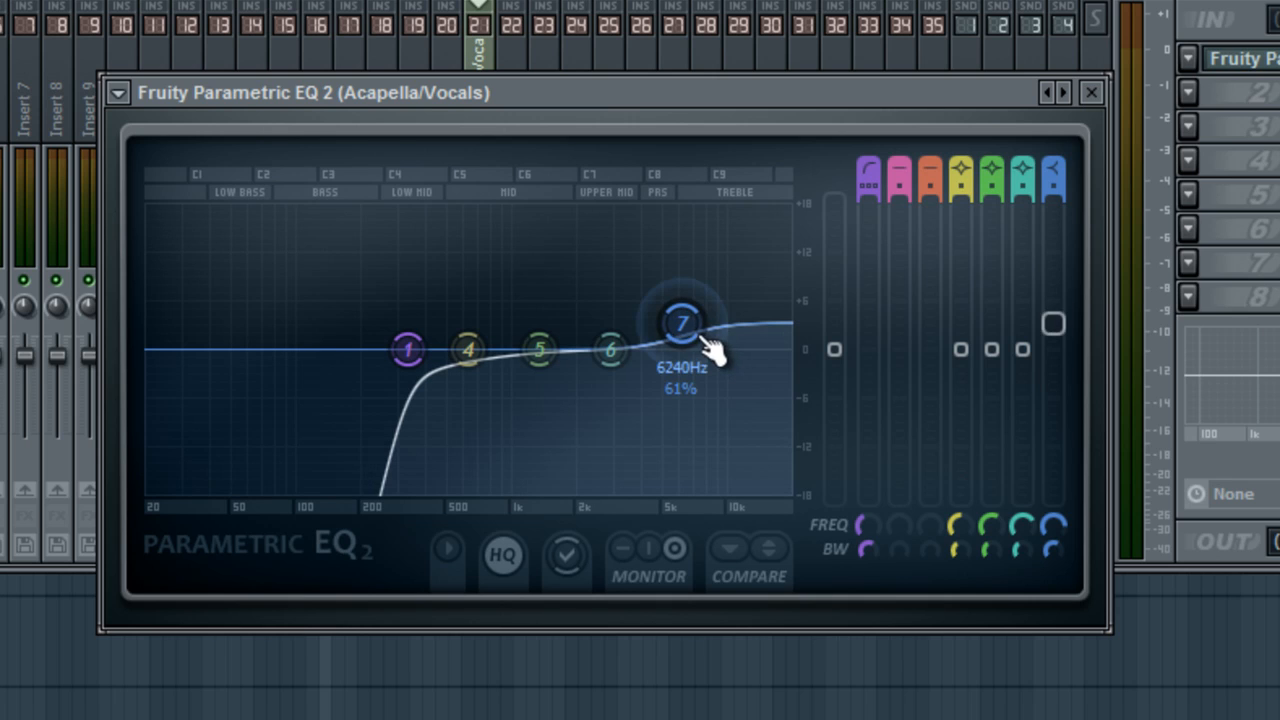
drag(712, 350, 782, 392)
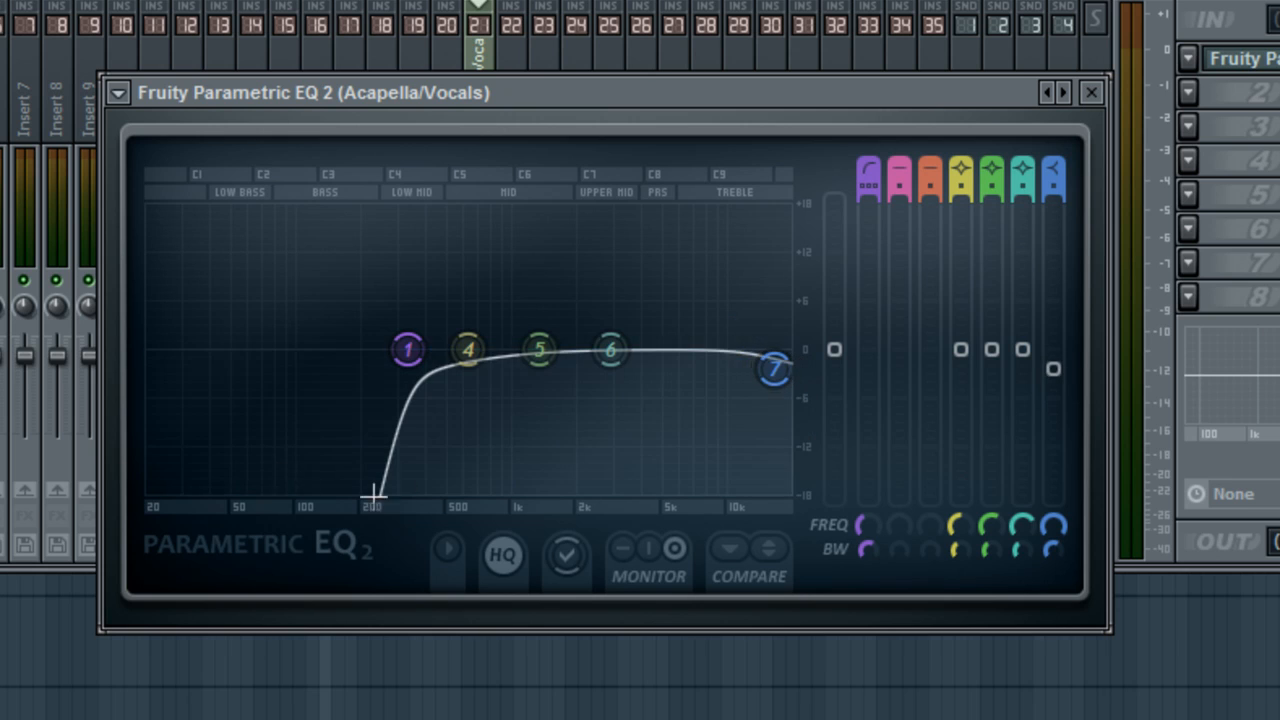
Boost EQ band 6 by about 4 dB just below 5 kHz and shift band 5 up towards 2 kHz.
drag(634, 371, 677, 322)
drag(690, 368, 670, 336)
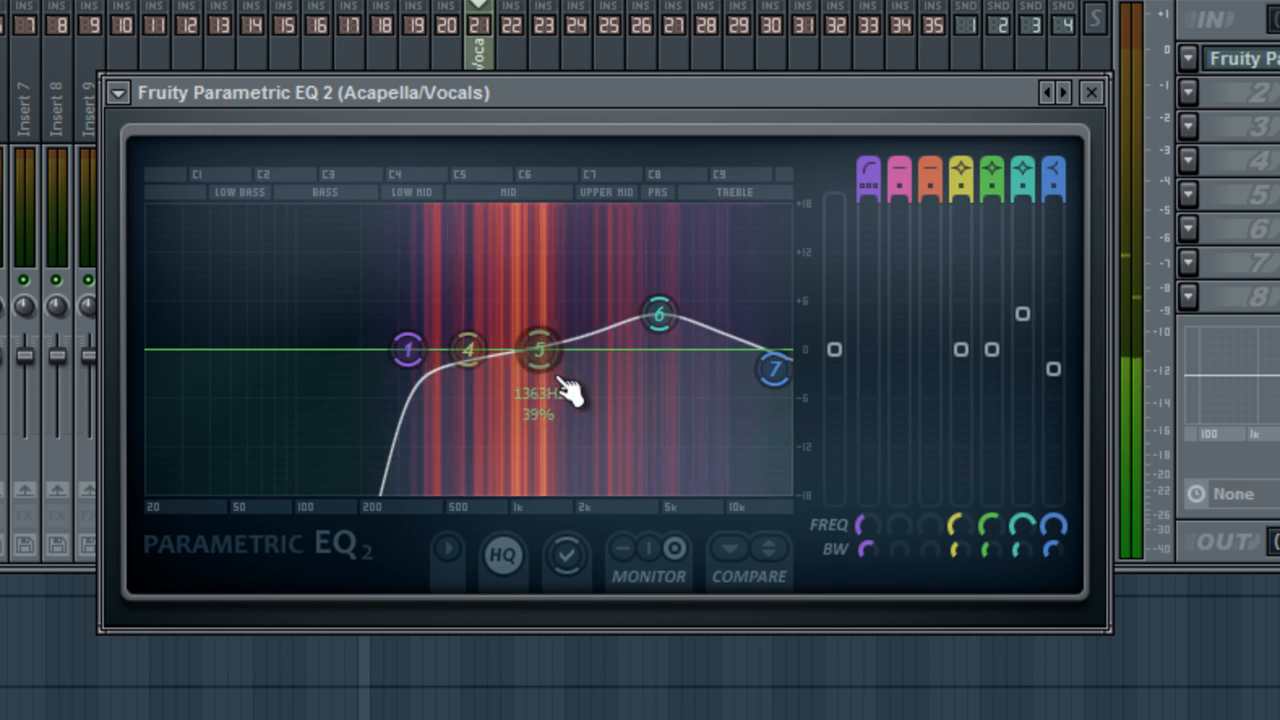
drag(546, 356, 575, 366)
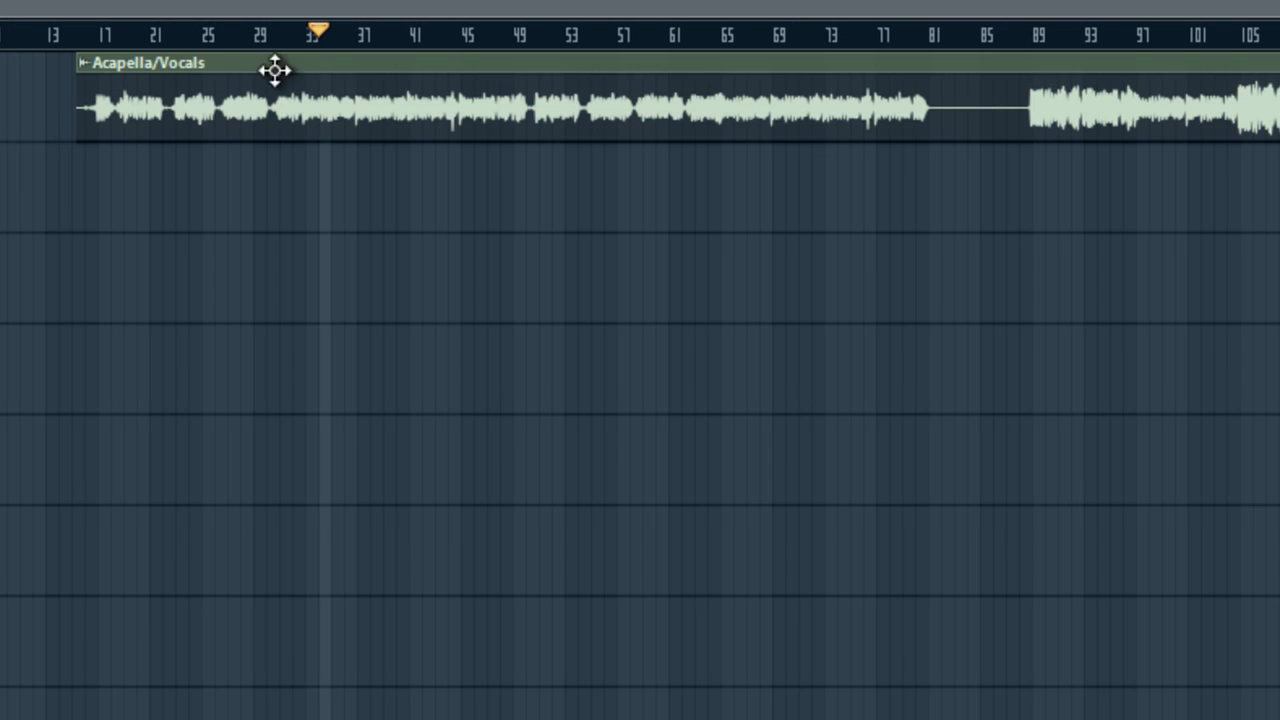
Set the song position near bar 23, and make EQ band 5 a narrow cut at 1935 Hz with 8% bandwidth.
click(185, 36)
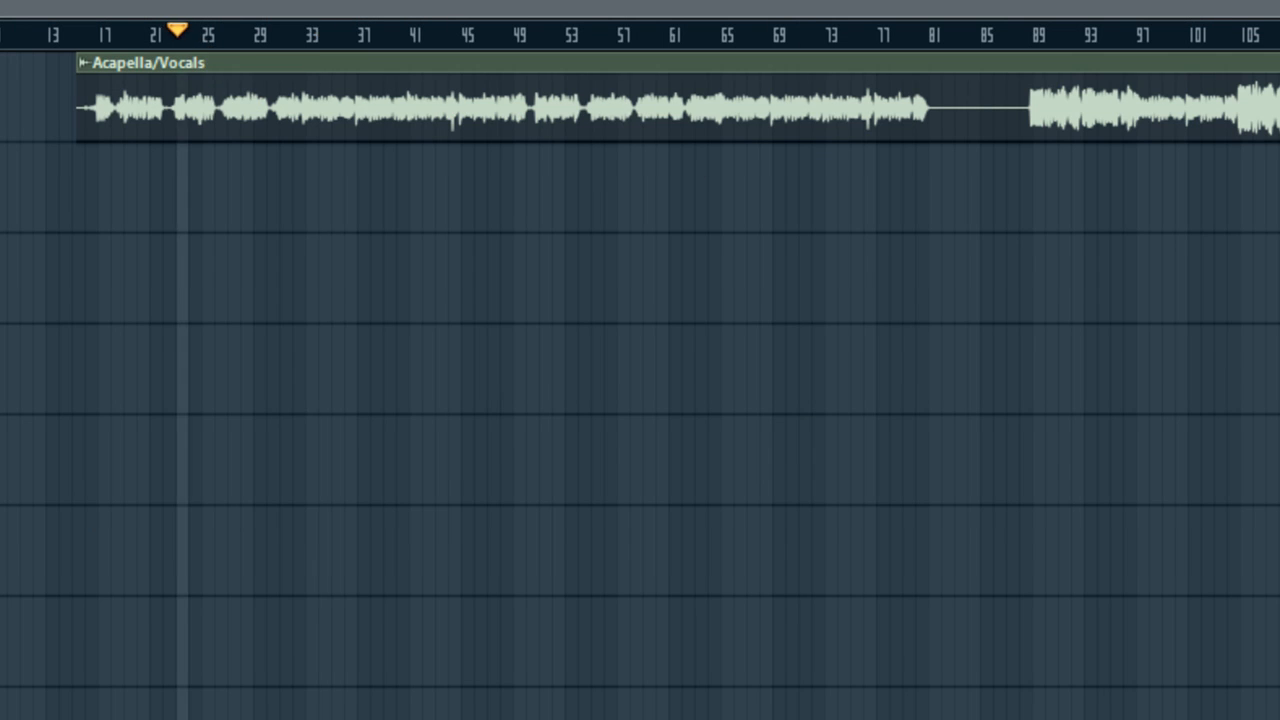
key(F9)
click(1245, 59)
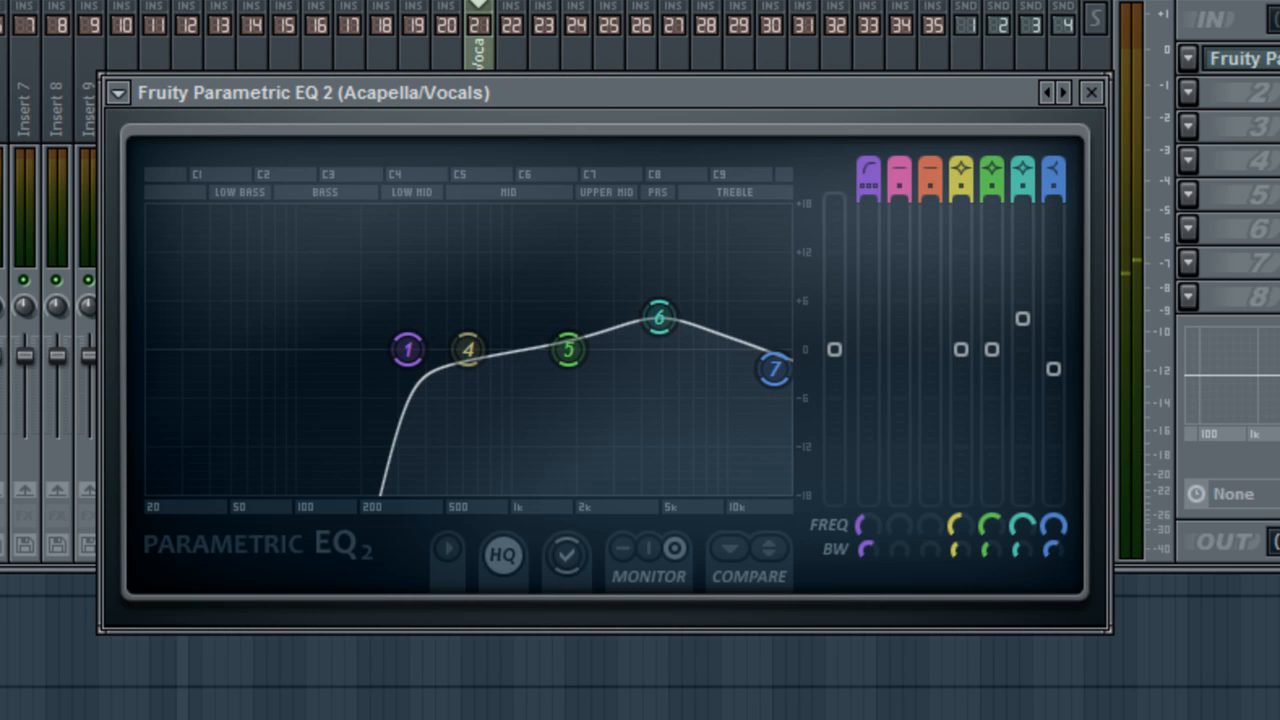
drag(606, 366, 600, 465)
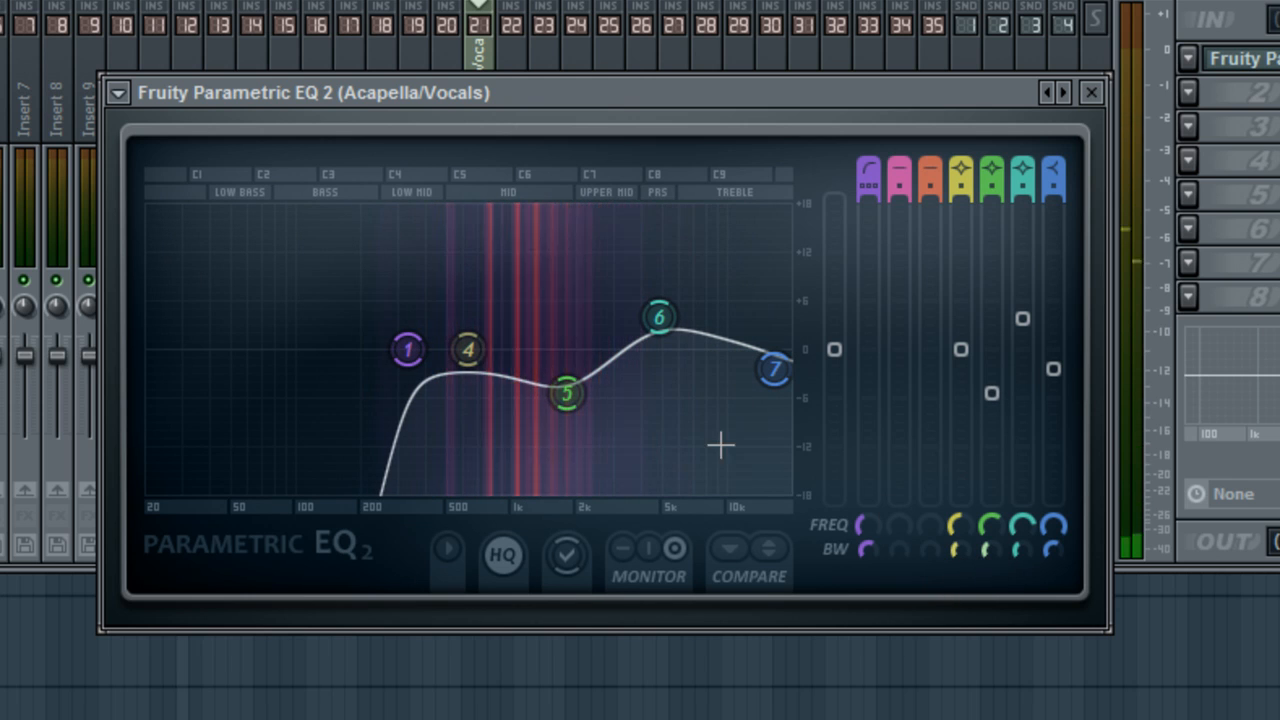
drag(596, 400, 598, 375)
drag(986, 549, 1005, 677)
drag(568, 380, 586, 400)
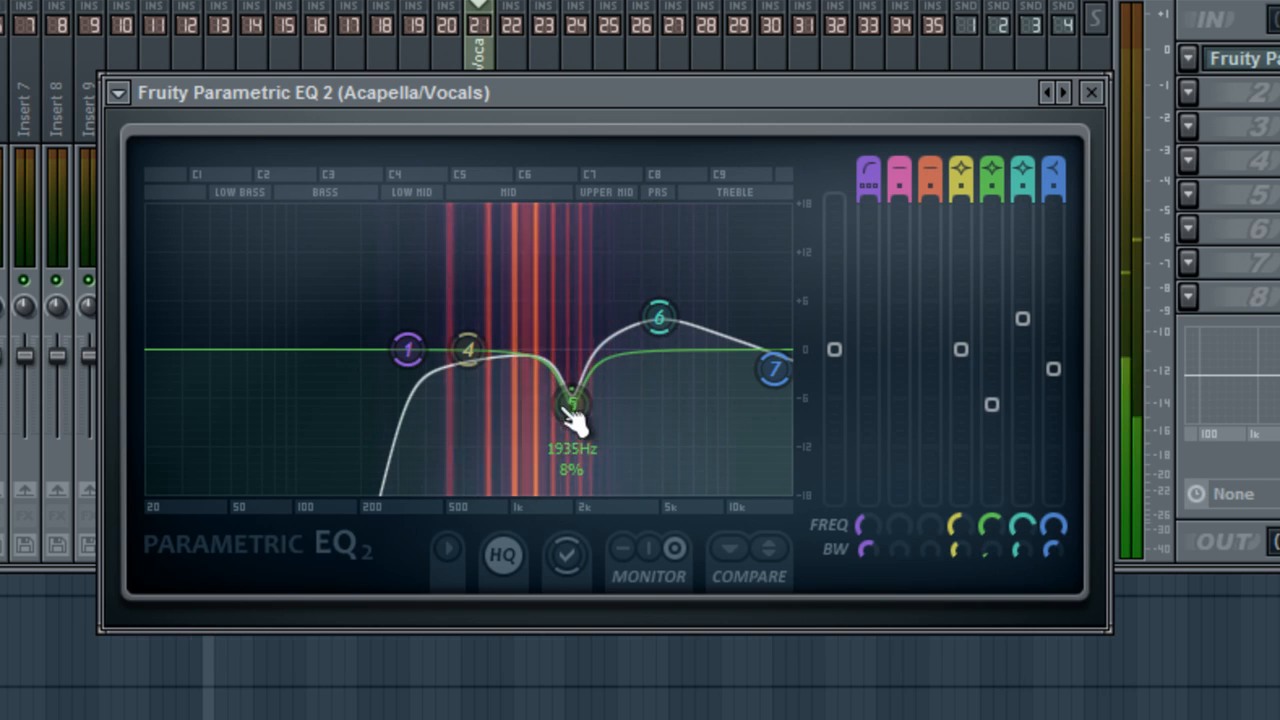
Boost EQ band 4 by about 3 dB near 500 Hz, and make band 5's cut slightly shallower and wider.
drag(476, 349, 492, 328)
mouse_move(571, 403)
mouse_down()
mouse_move(560, 420)
mouse_move(580, 420)
mouse_move(572, 404)
mouse_up()
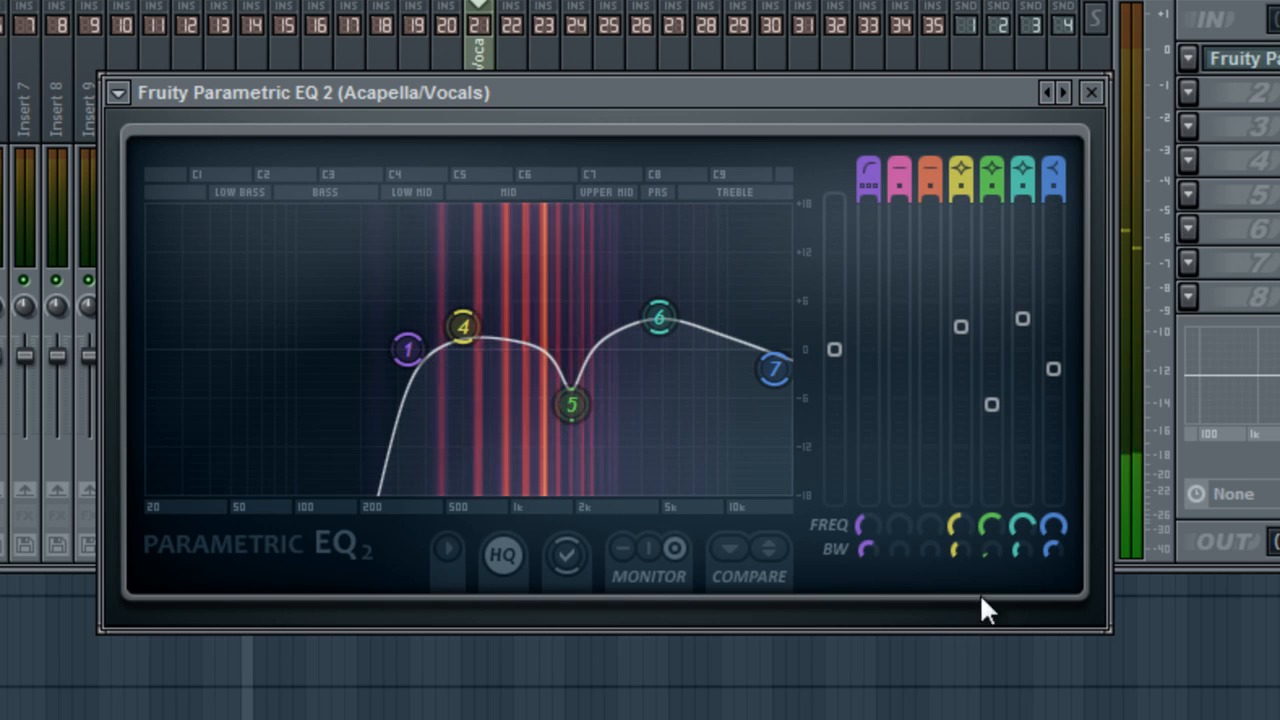
drag(991, 546, 991, 541)
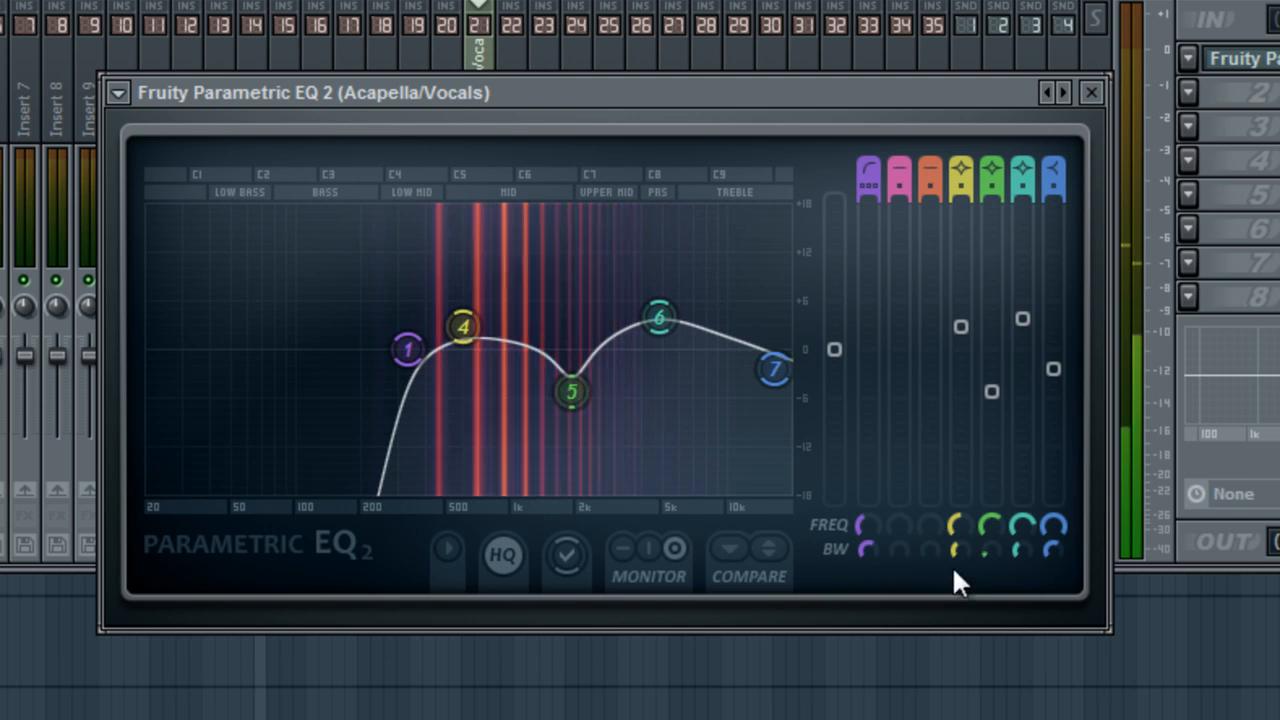
drag(991, 550, 995, 529)
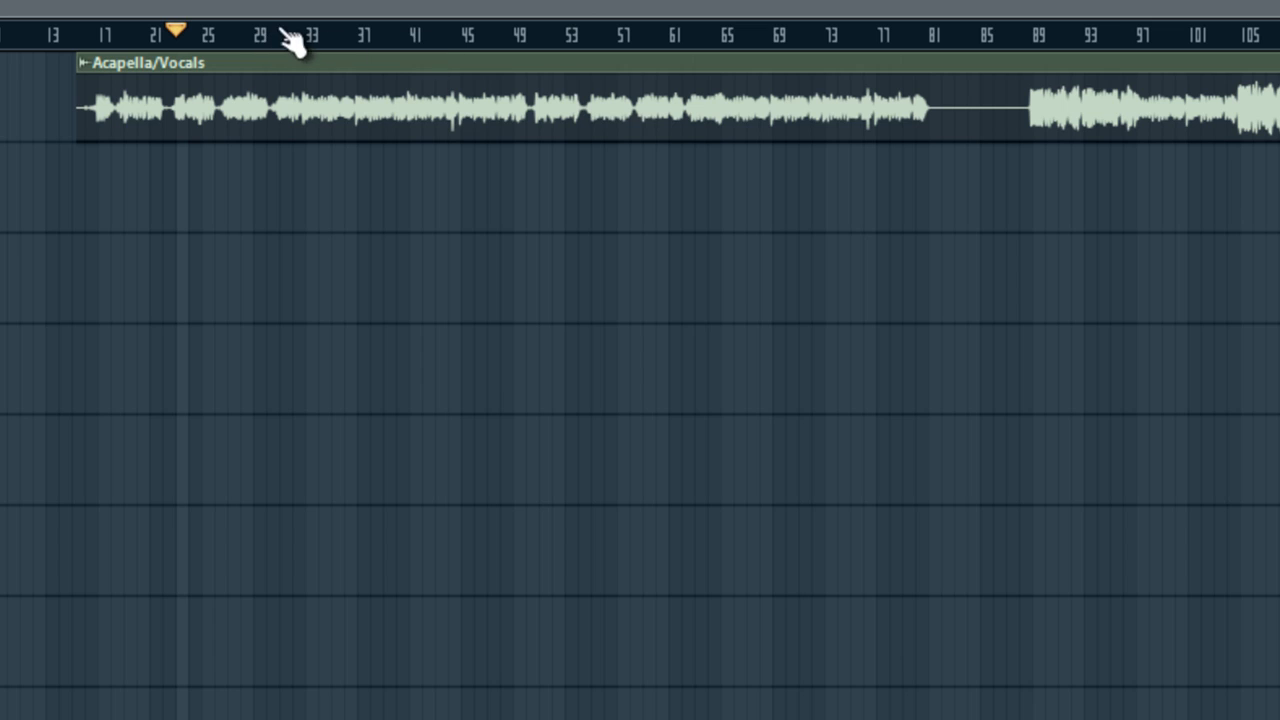
Set the song position near bar 36, move EQ band 7 to 14997 Hz with a slighter cut, and fine-tune band 6's boost.
click(348, 34)
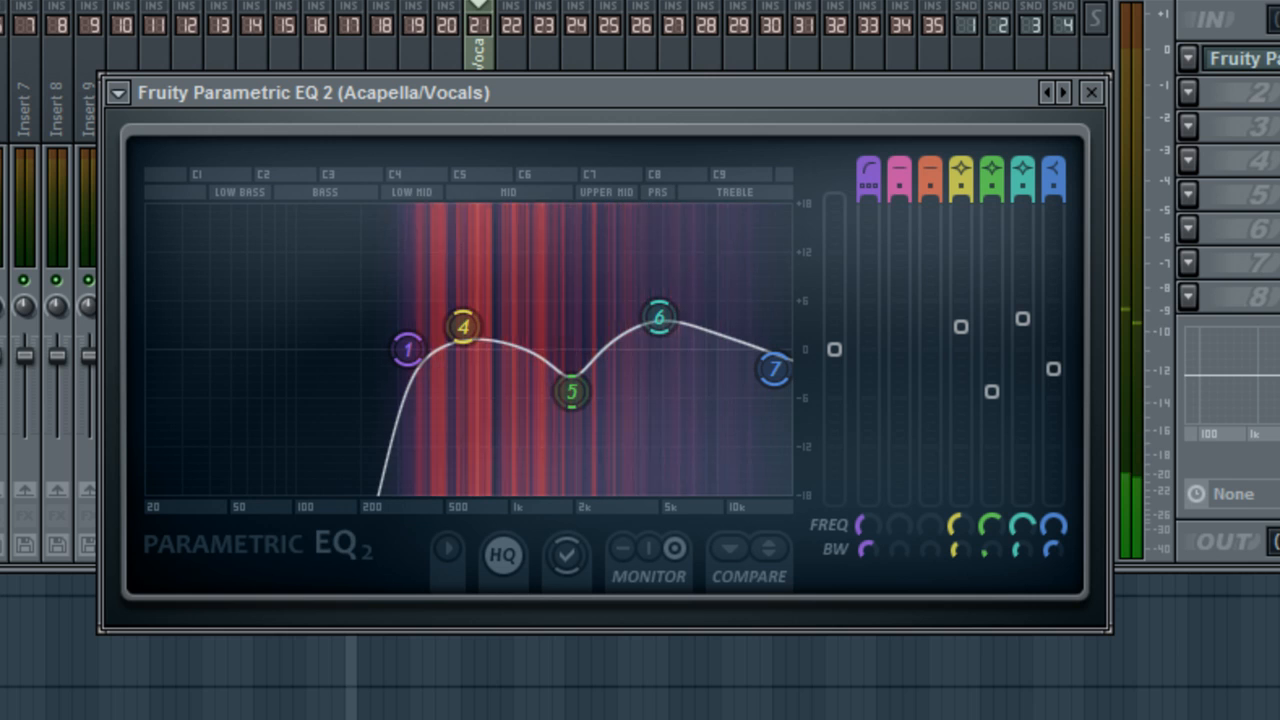
drag(774, 369, 755, 306)
drag(660, 318, 763, 356)
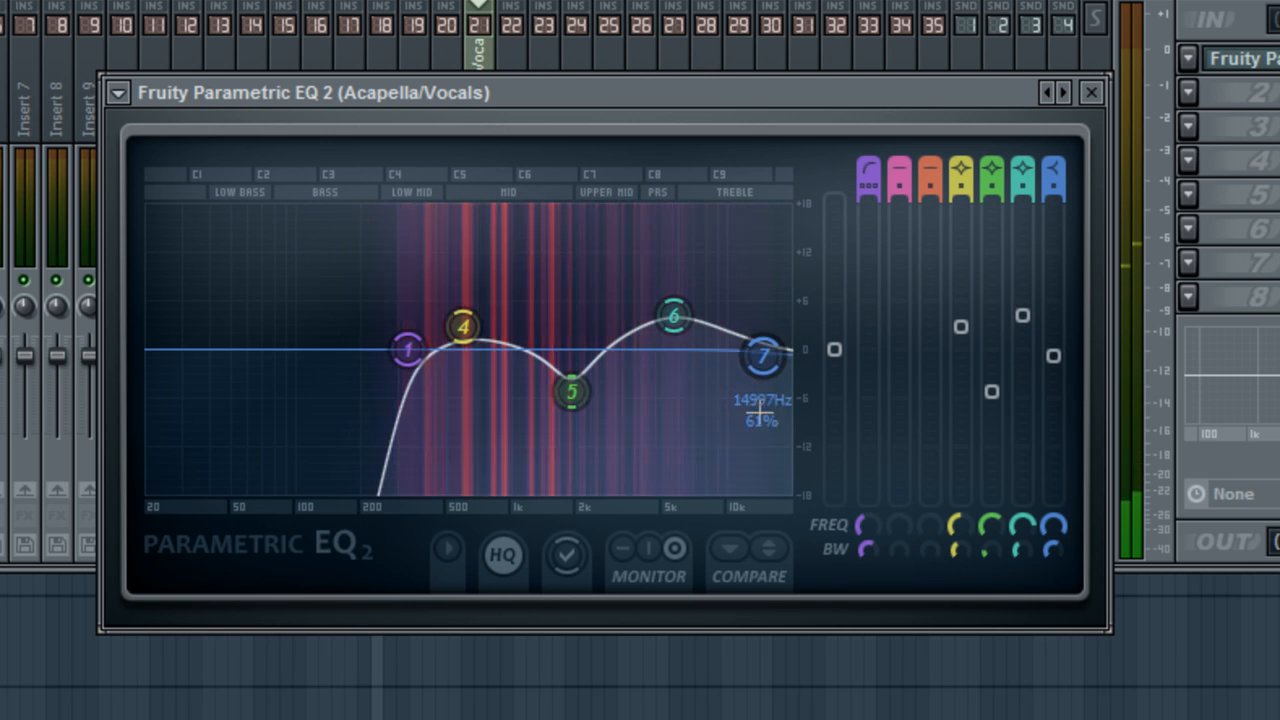
drag(674, 315, 662, 314)
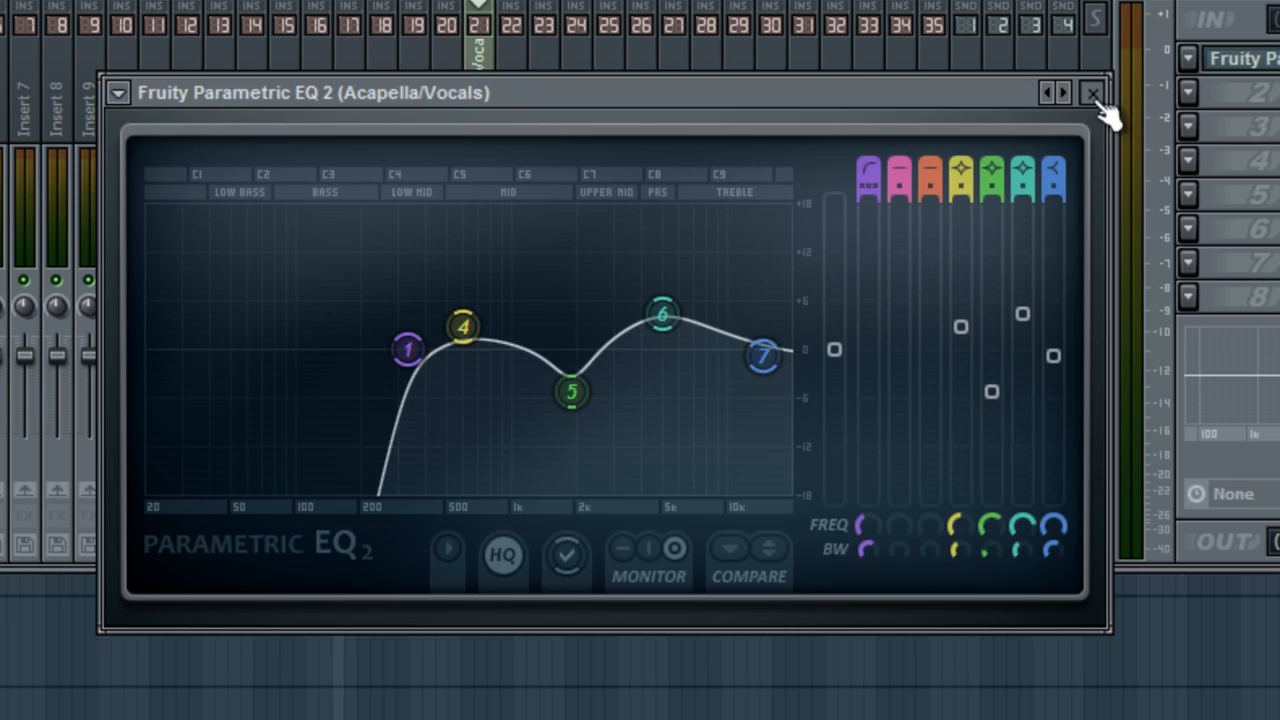
Raise the vocal EQ's main output level to about +6 dB and close the plugin window.
click(1094, 93)
drag(843, 365, 856, 278)
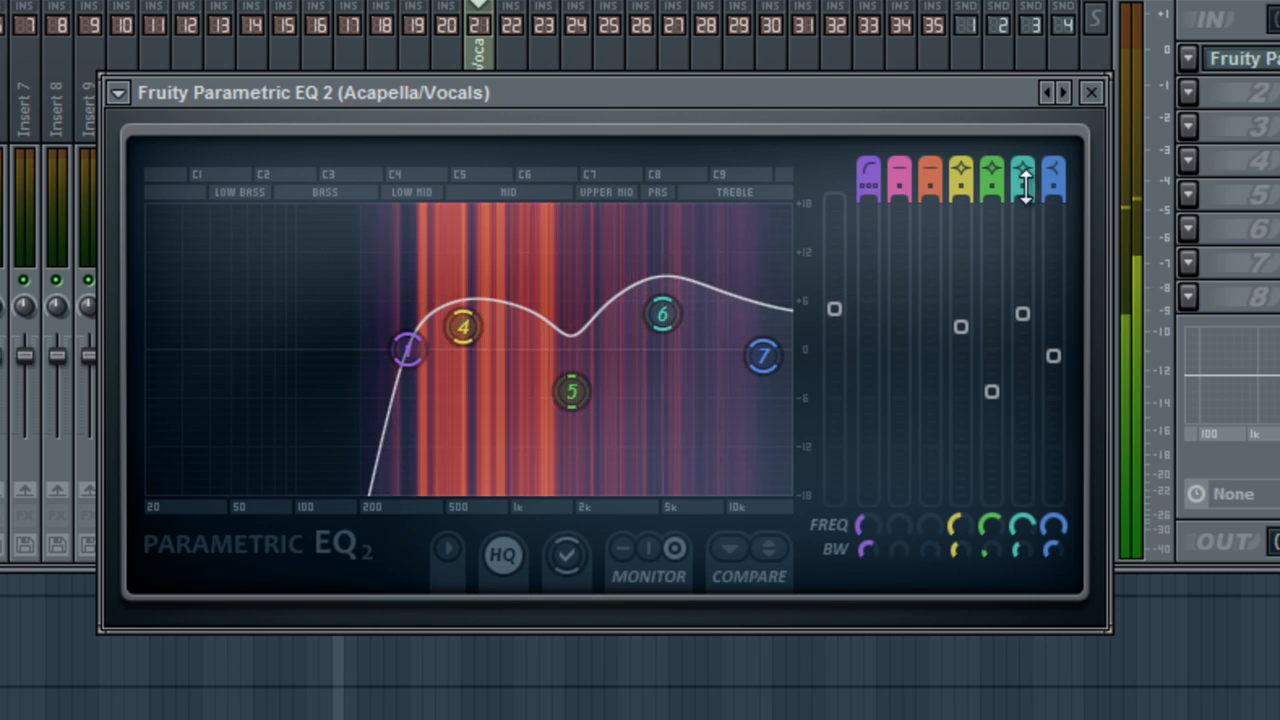
drag(845, 335, 857, 308)
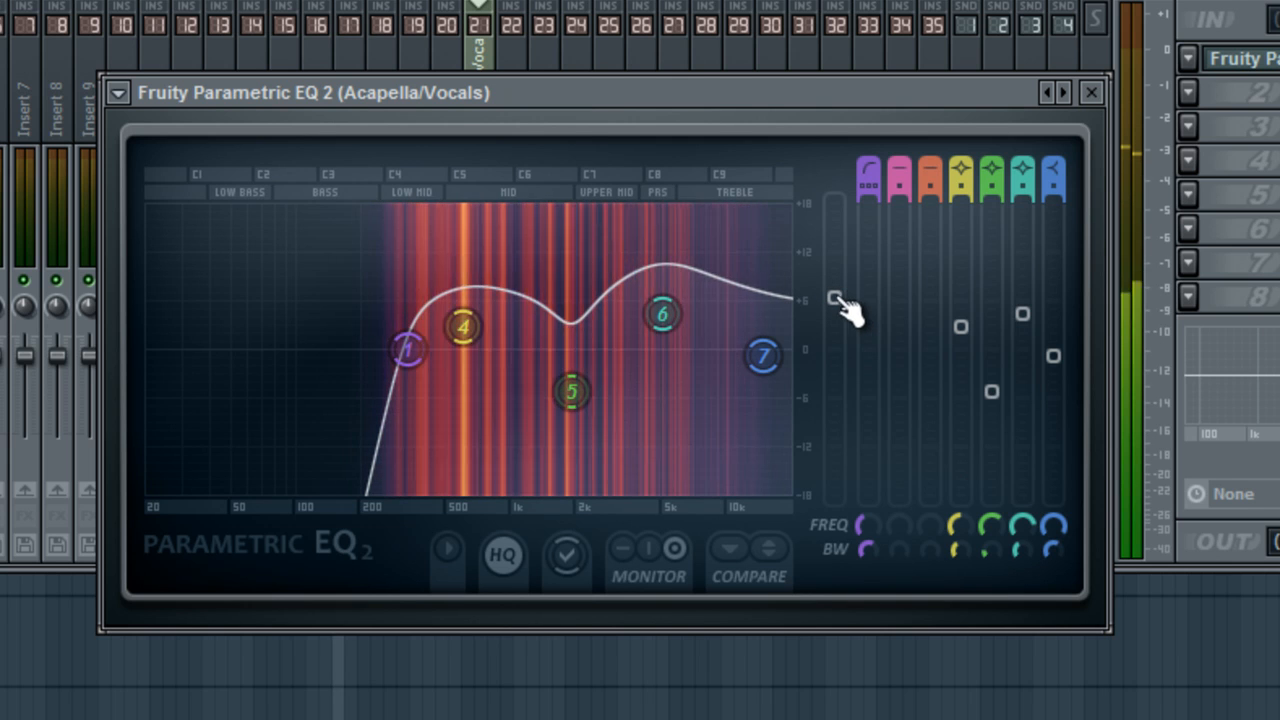
click(1094, 93)
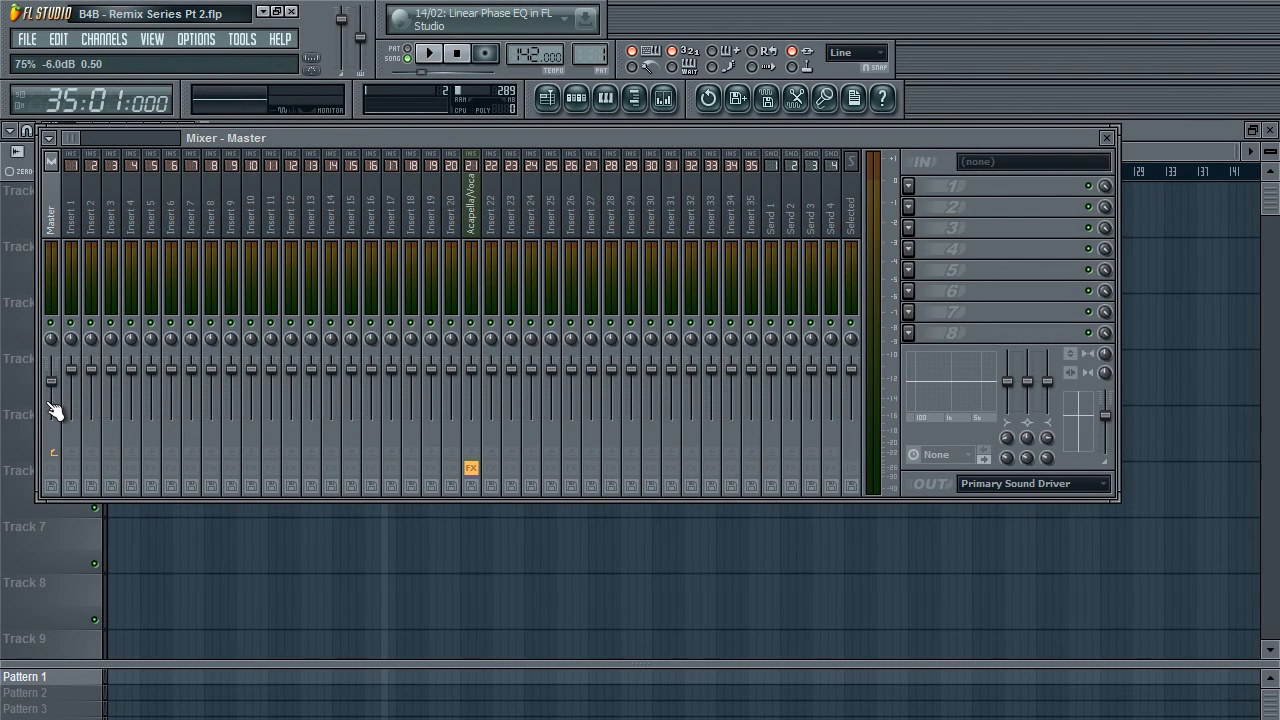
Play the vocals from bar 35 and check the meters of the Master and Acapella/Vocals mixer tracks.
key(space)
click(478, 237)
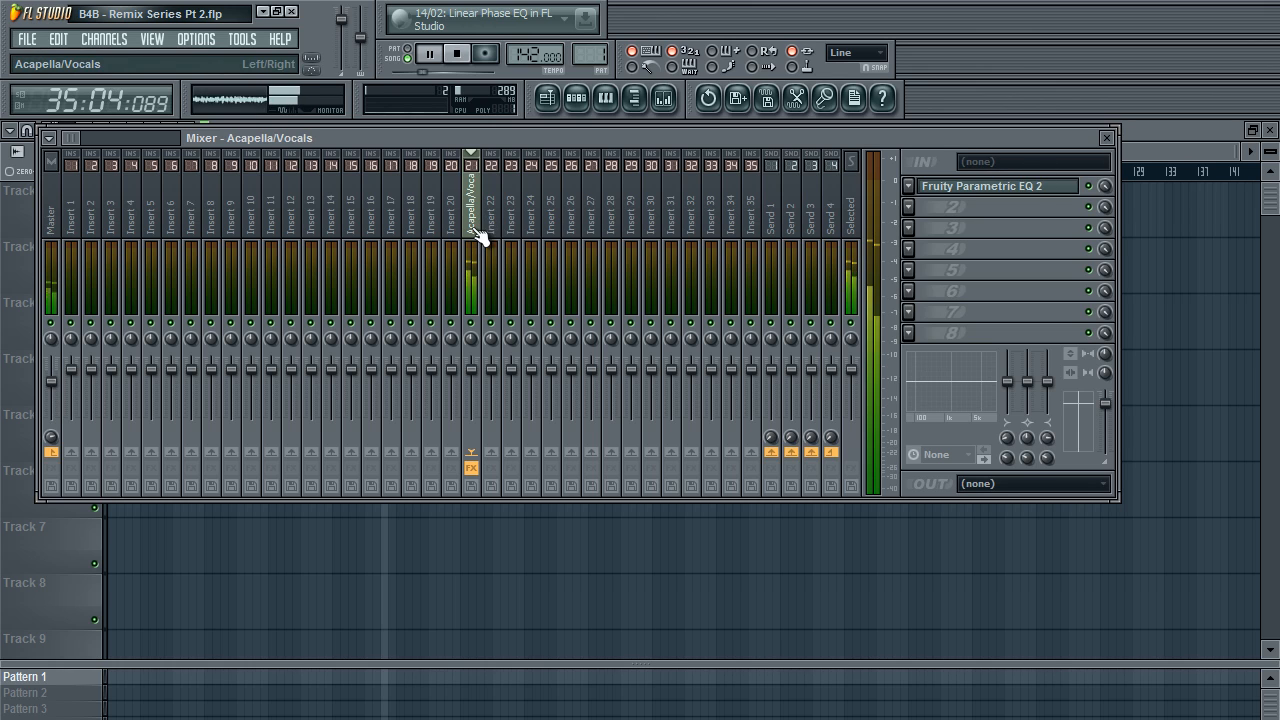
key(space)
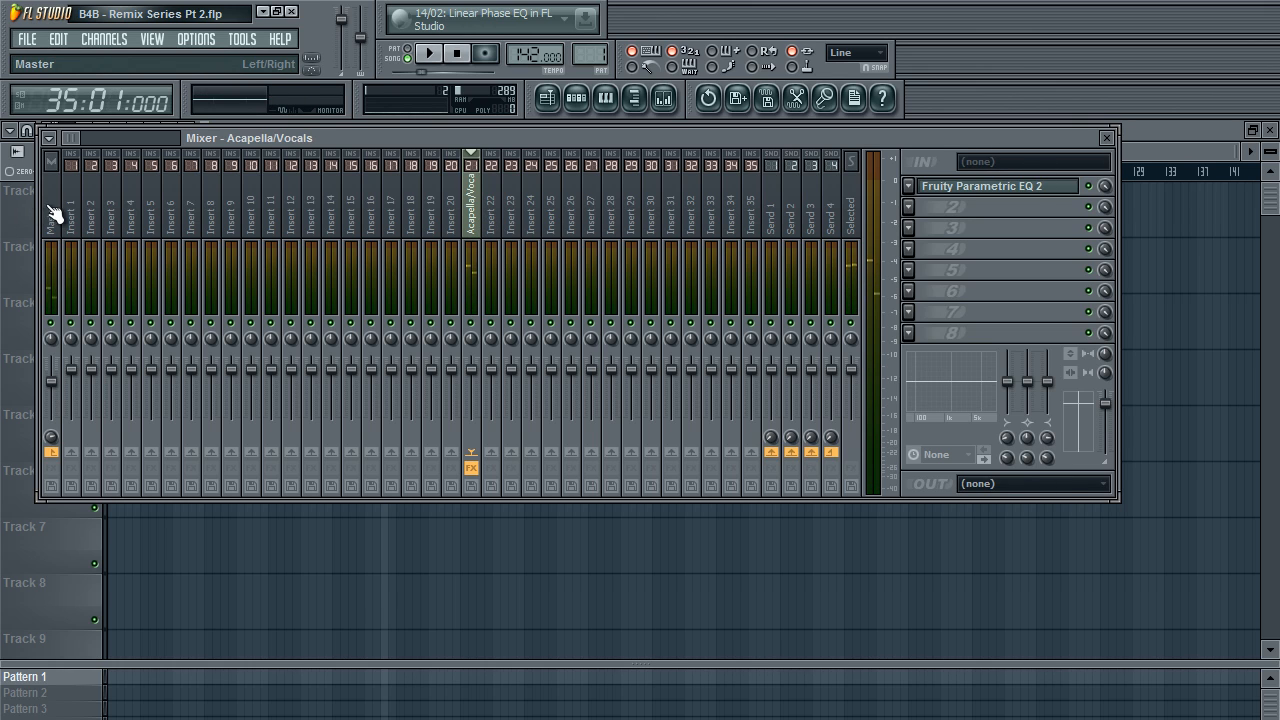
click(50, 208)
click(551, 215)
click(457, 219)
click(471, 212)
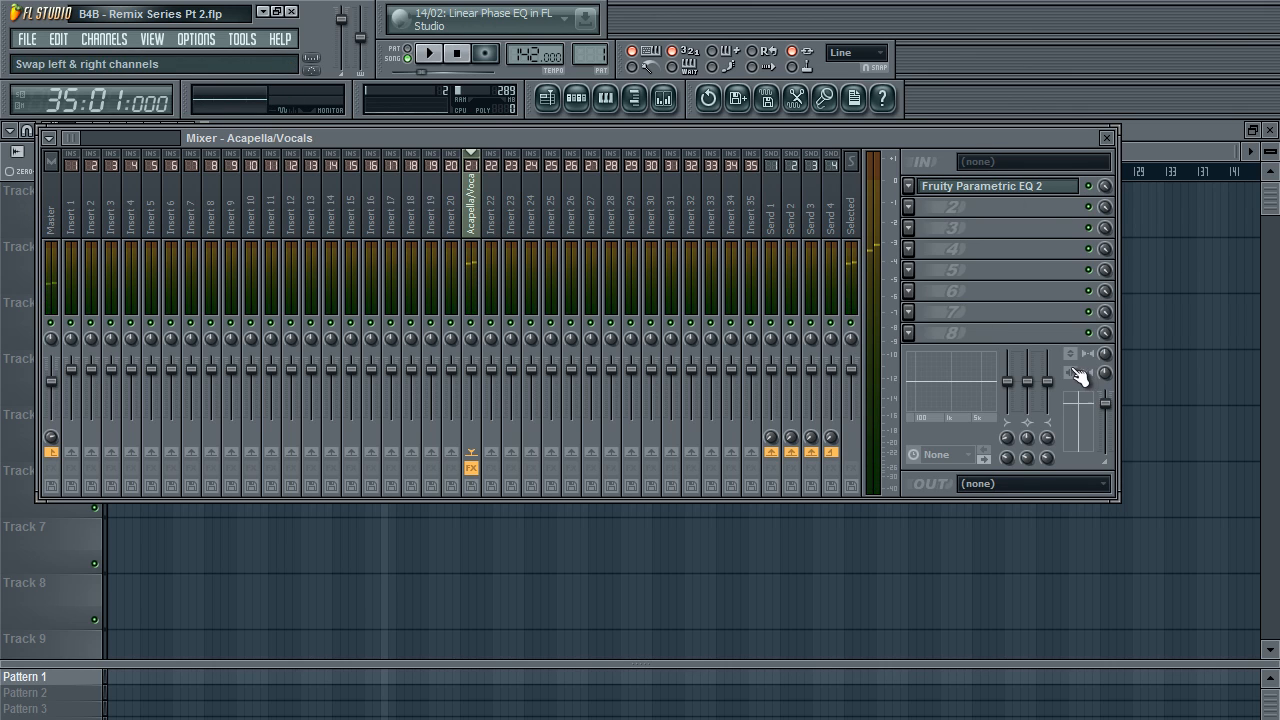
Review the Acapella/Vocals track's EQ curve during playback, closing the plugin and stopping playback when done.
click(998, 200)
key(space)
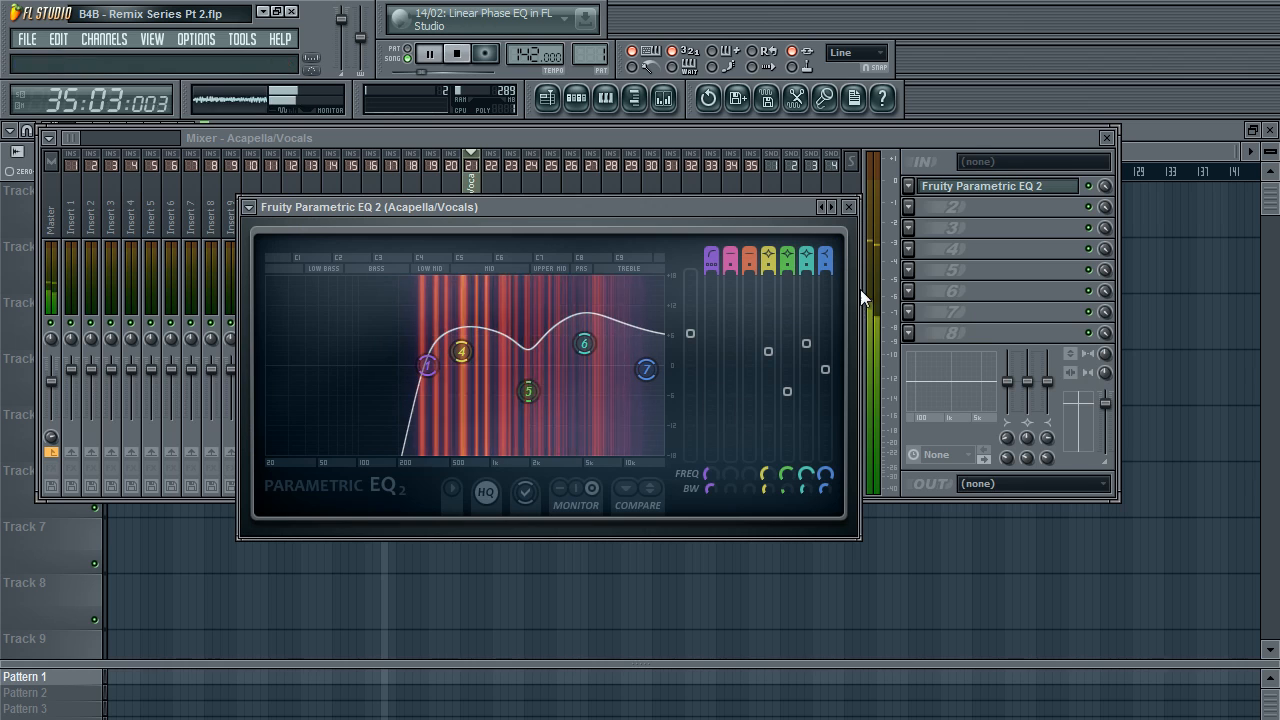
click(850, 207)
key(space)
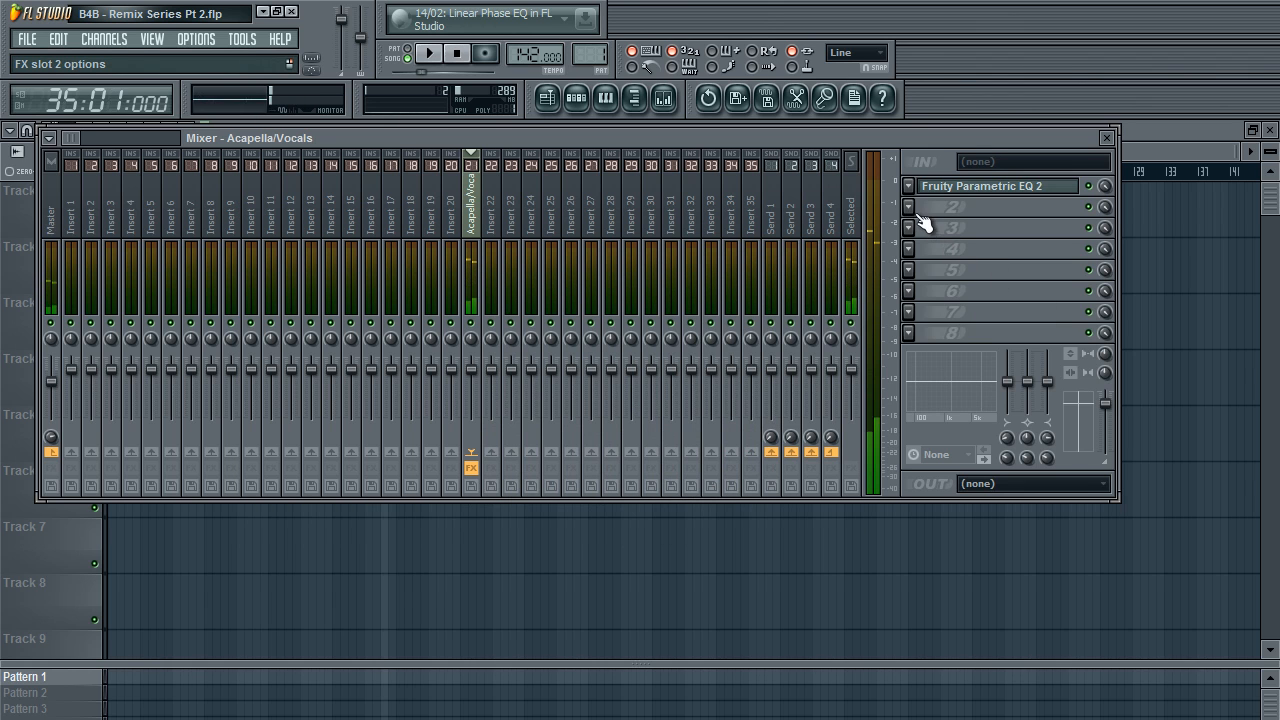
Add Fruity Reeverb 2 to the Acapella/Vocals track after the EQ and enlarge its room size.
click(908, 226)
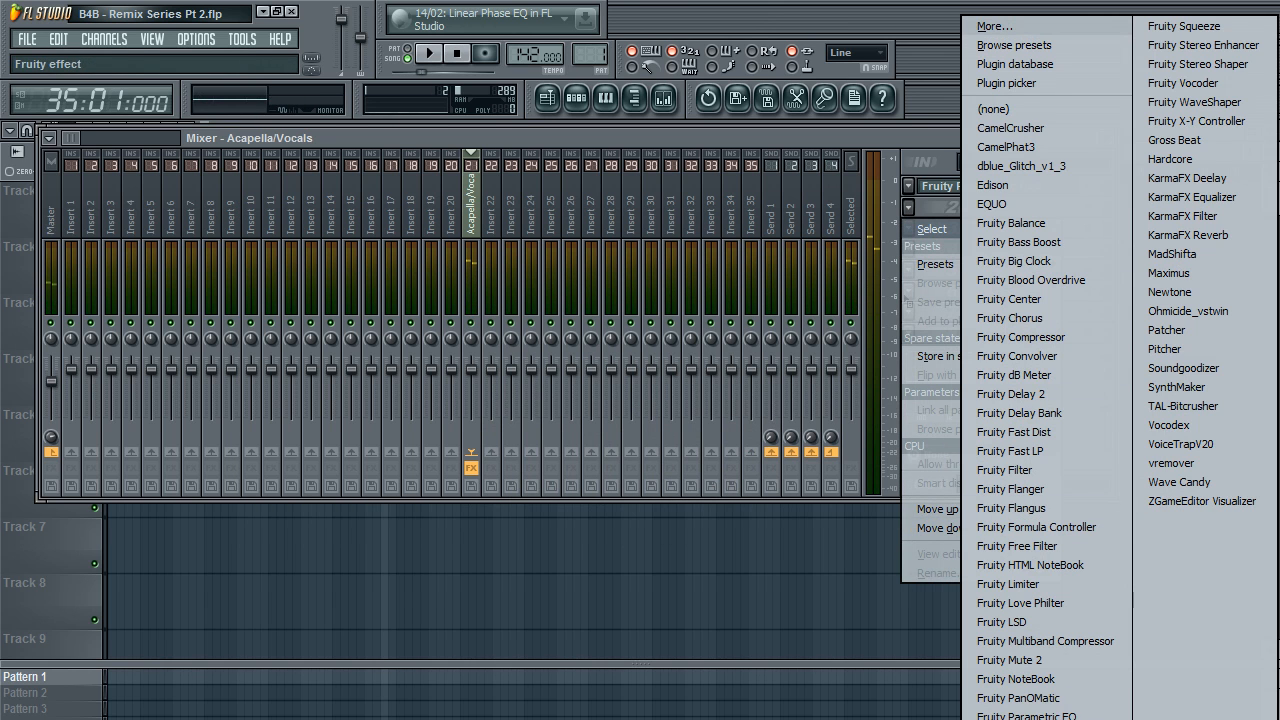
click(1015, 719)
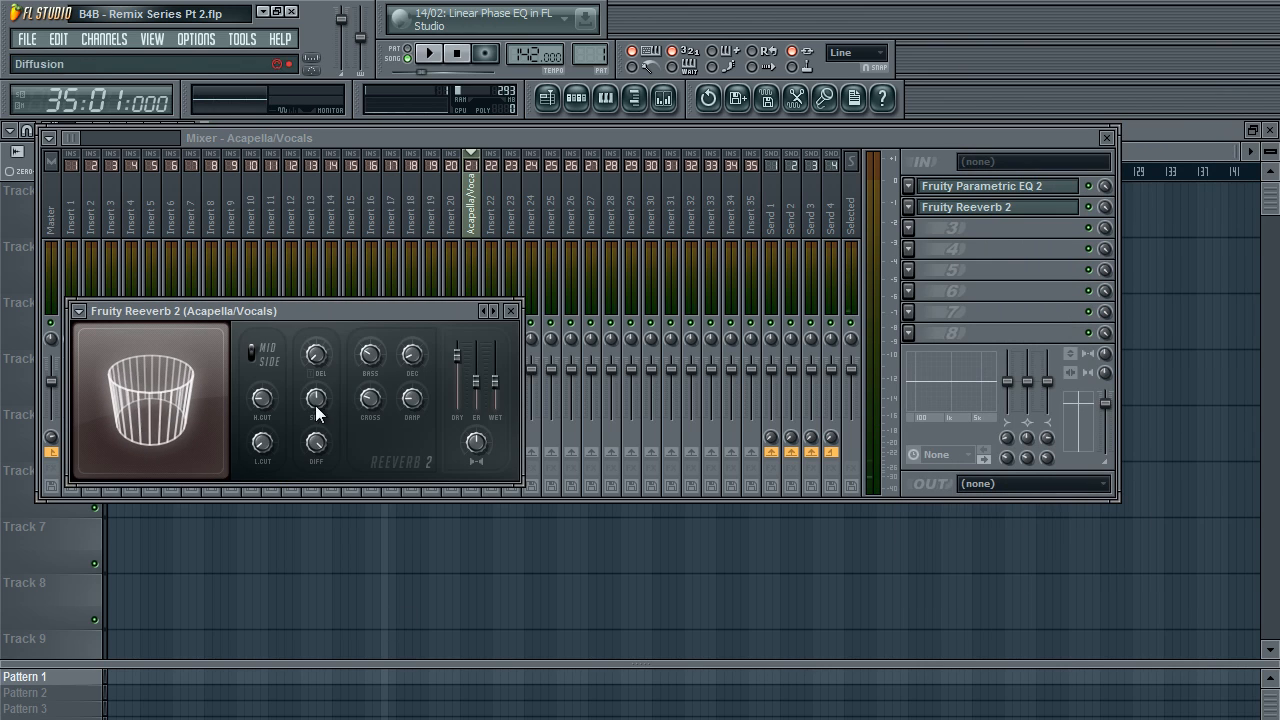
drag(360, 314, 552, 300)
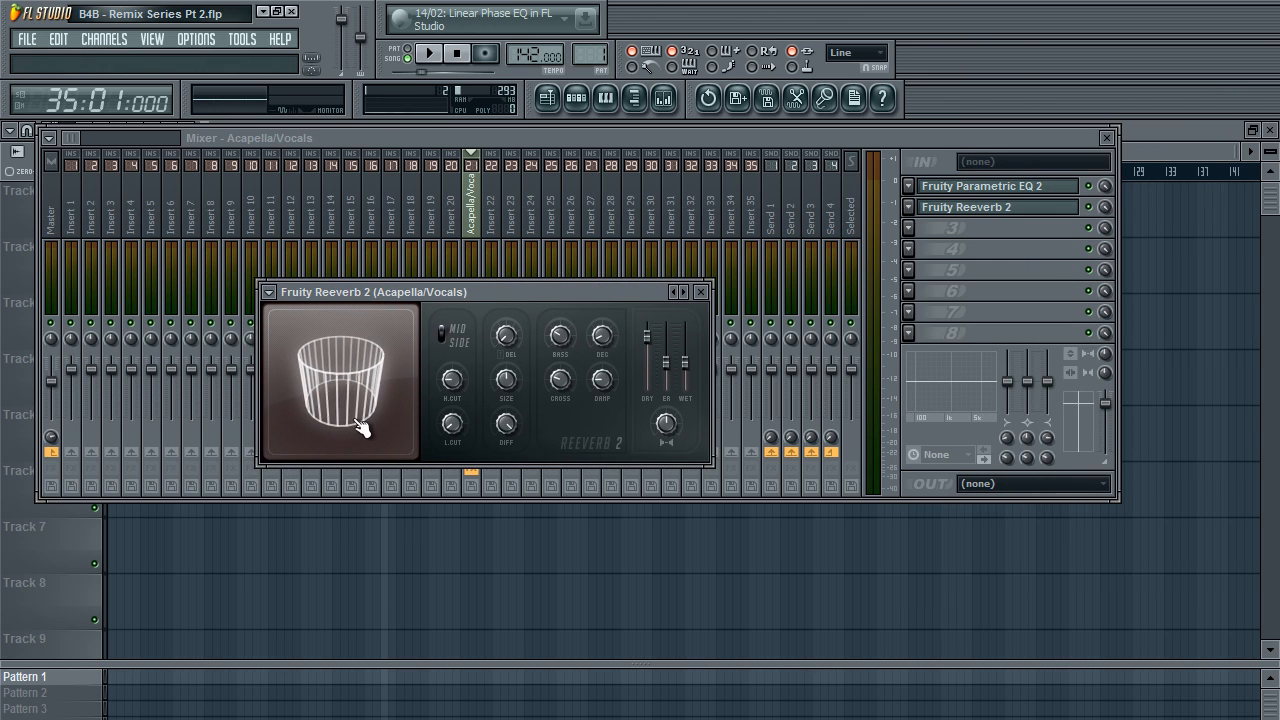
drag(360, 422, 436, 312)
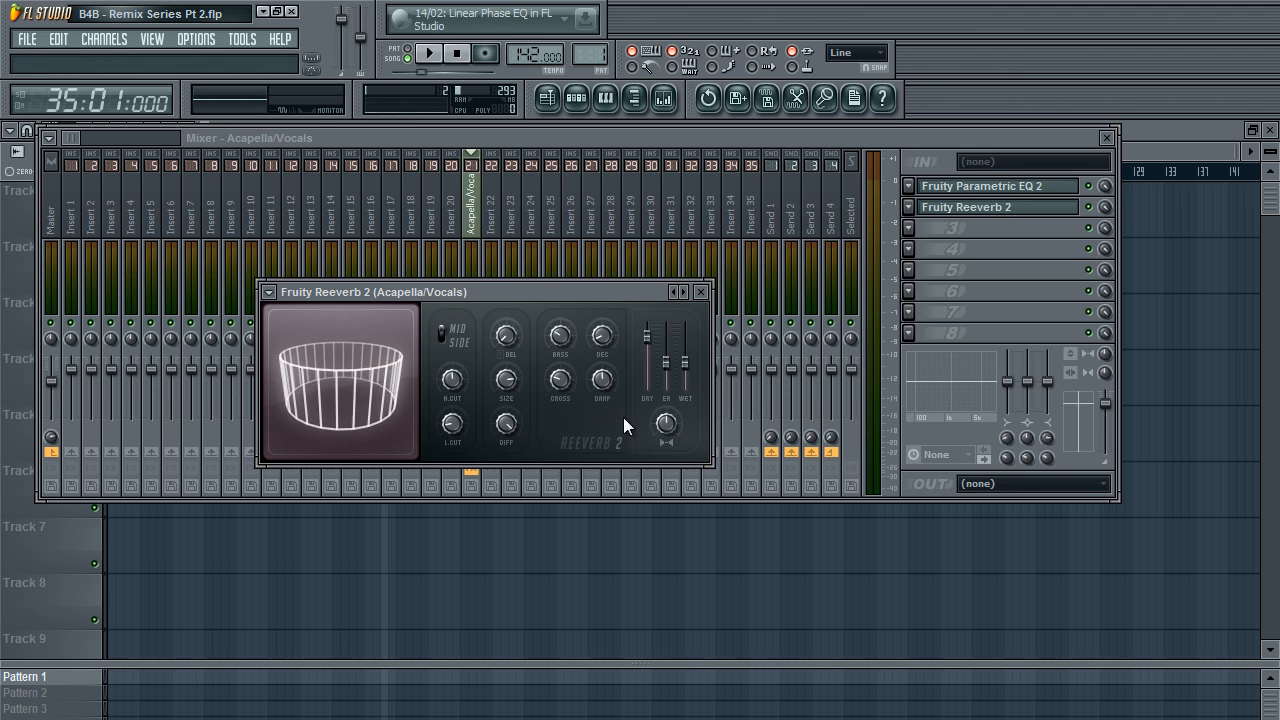
Raise the reverb's wet level slightly, reset its early reflections level, and audition the vocals.
drag(684, 368, 680, 318)
right_click(665, 337)
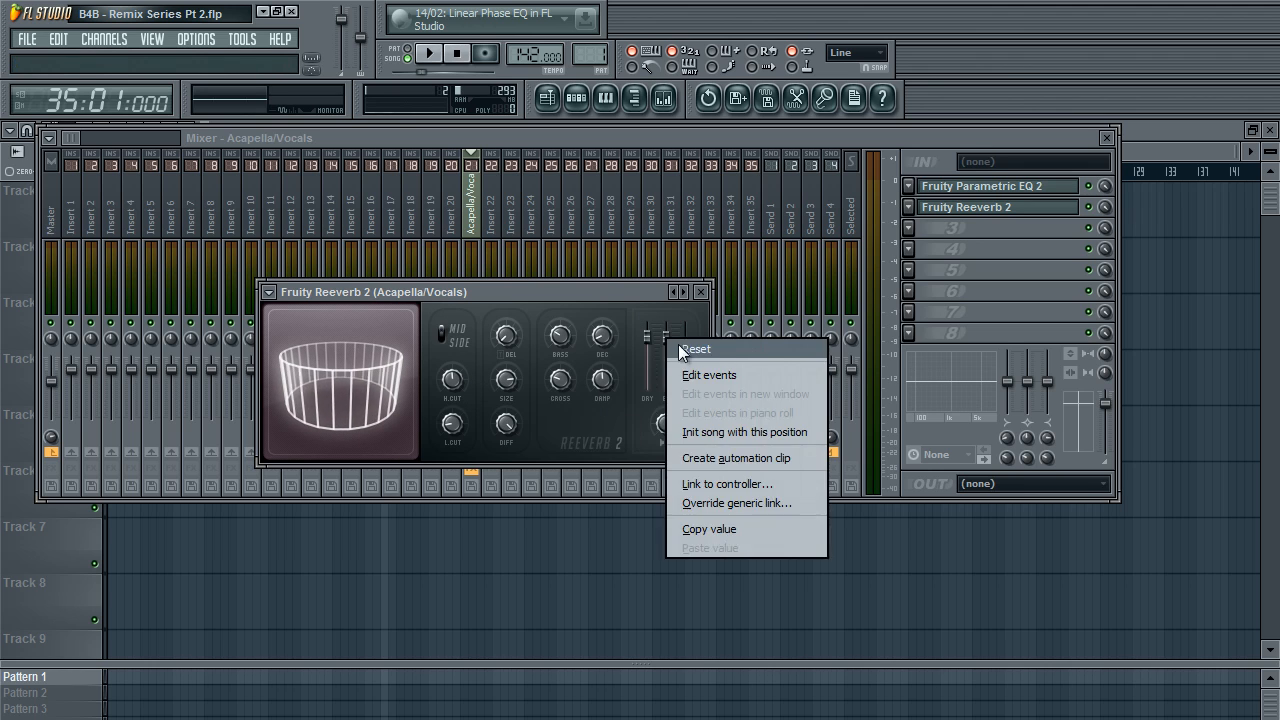
click(679, 348)
key(space)
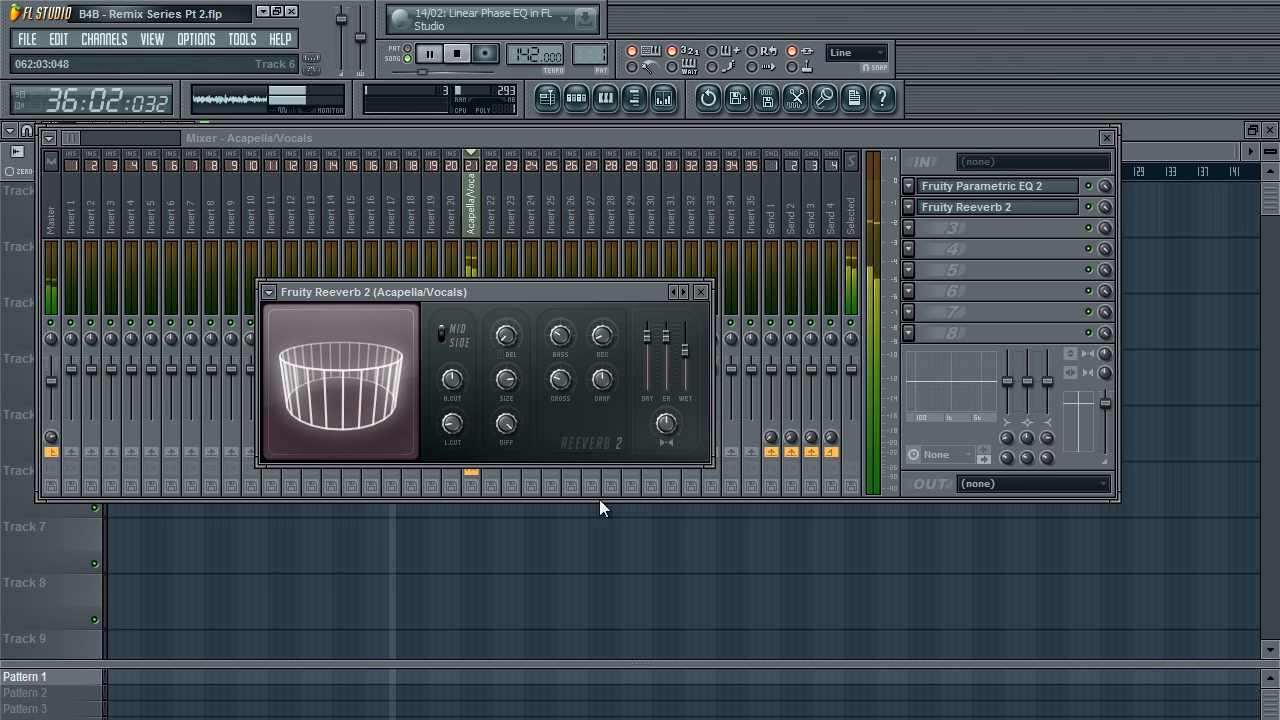
key(space)
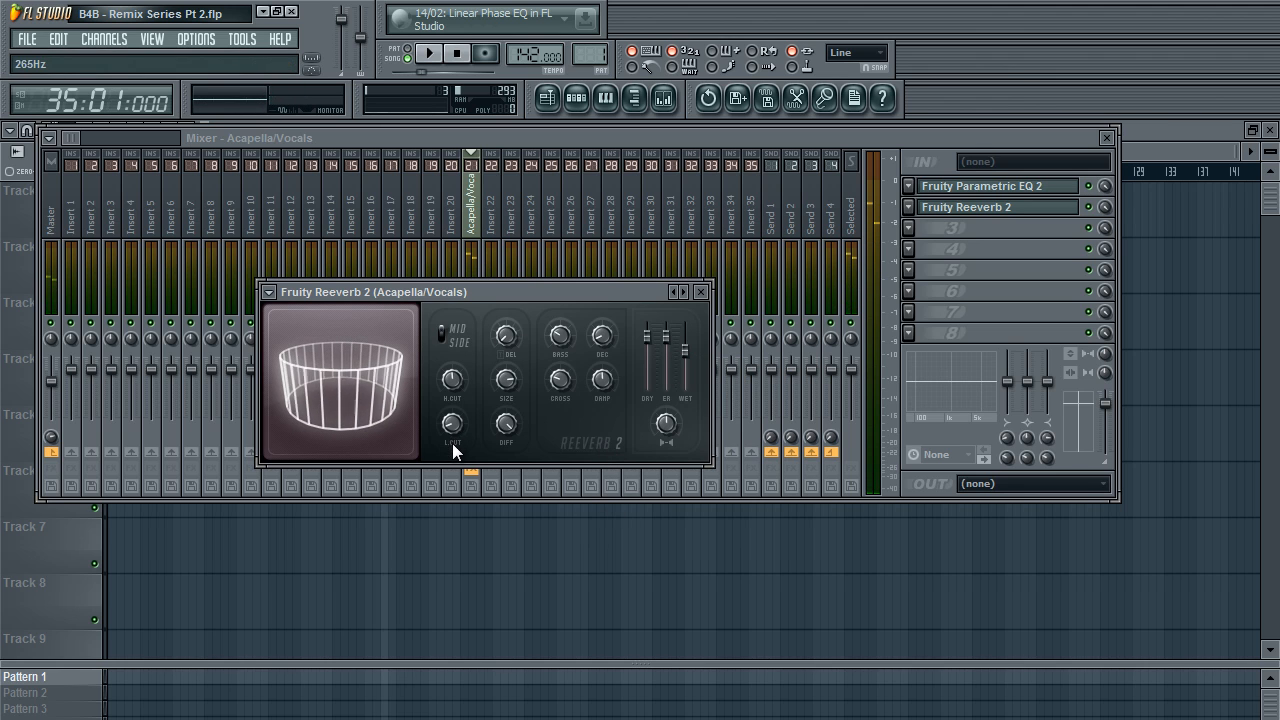
Audition the reverbed vocals again, adjust the reverb's stereo separation slightly, and replay them.
key(space)
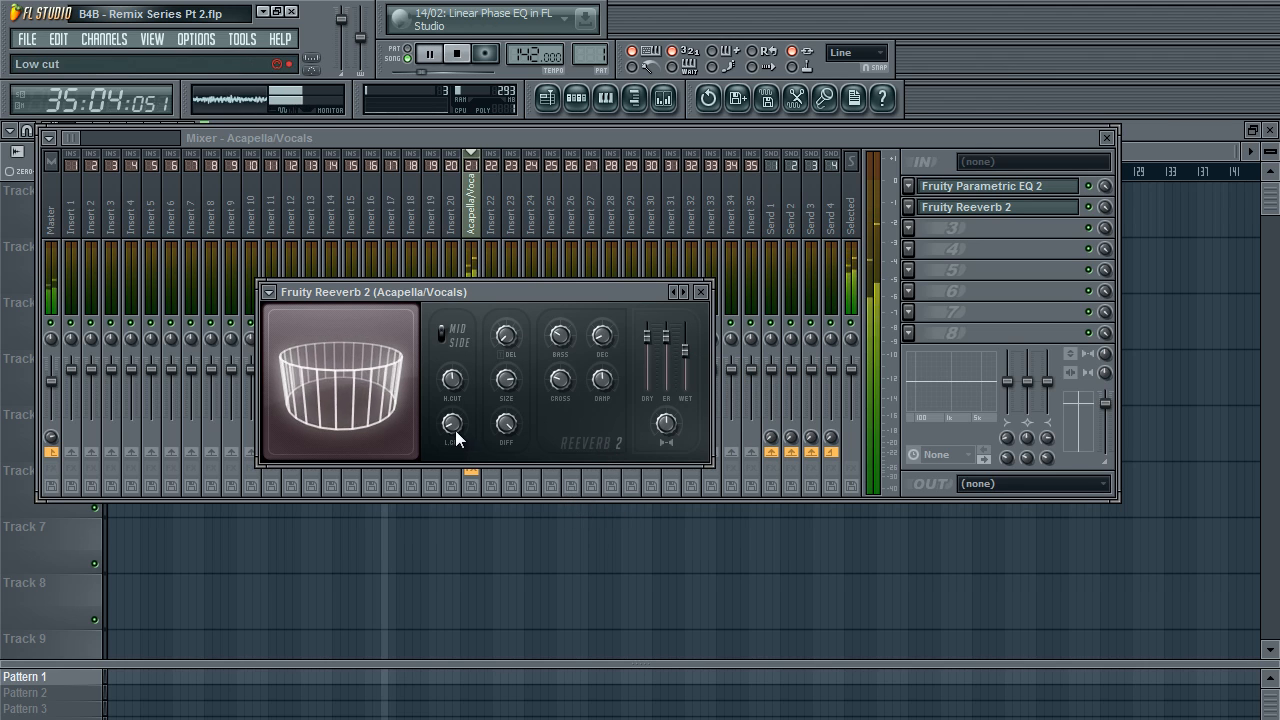
key(space)
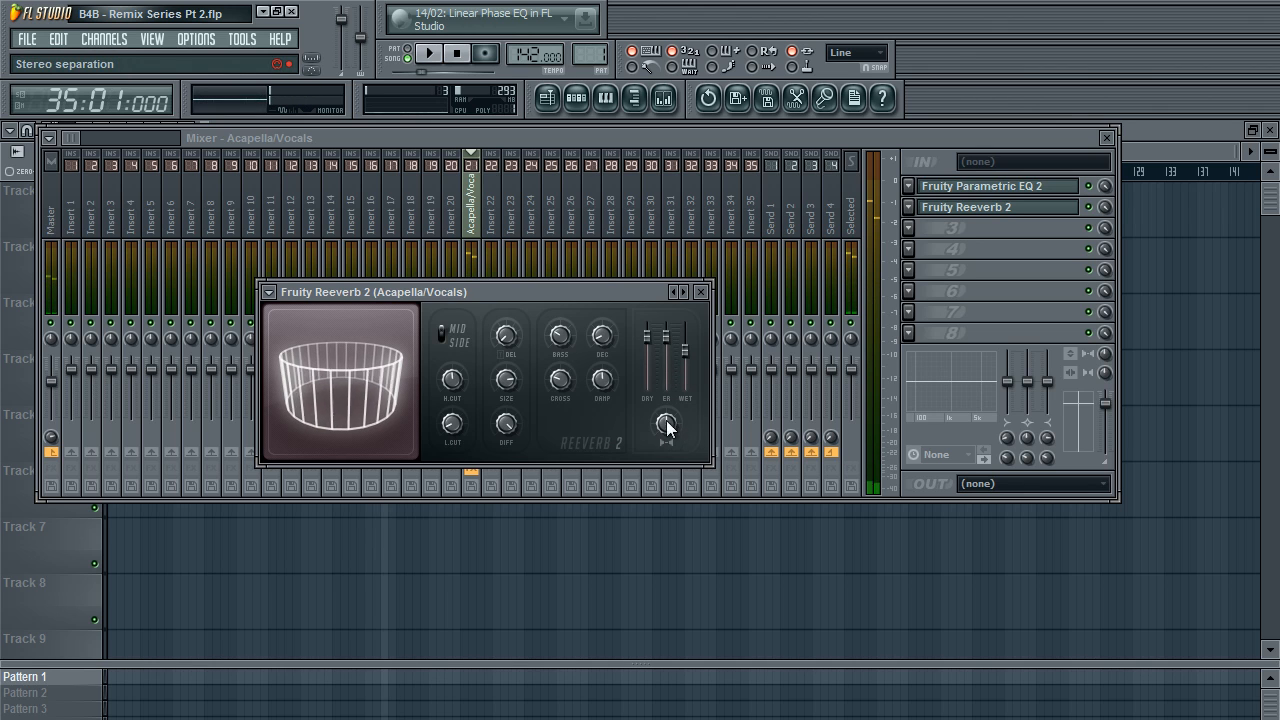
drag(674, 433, 673, 422)
key(space)
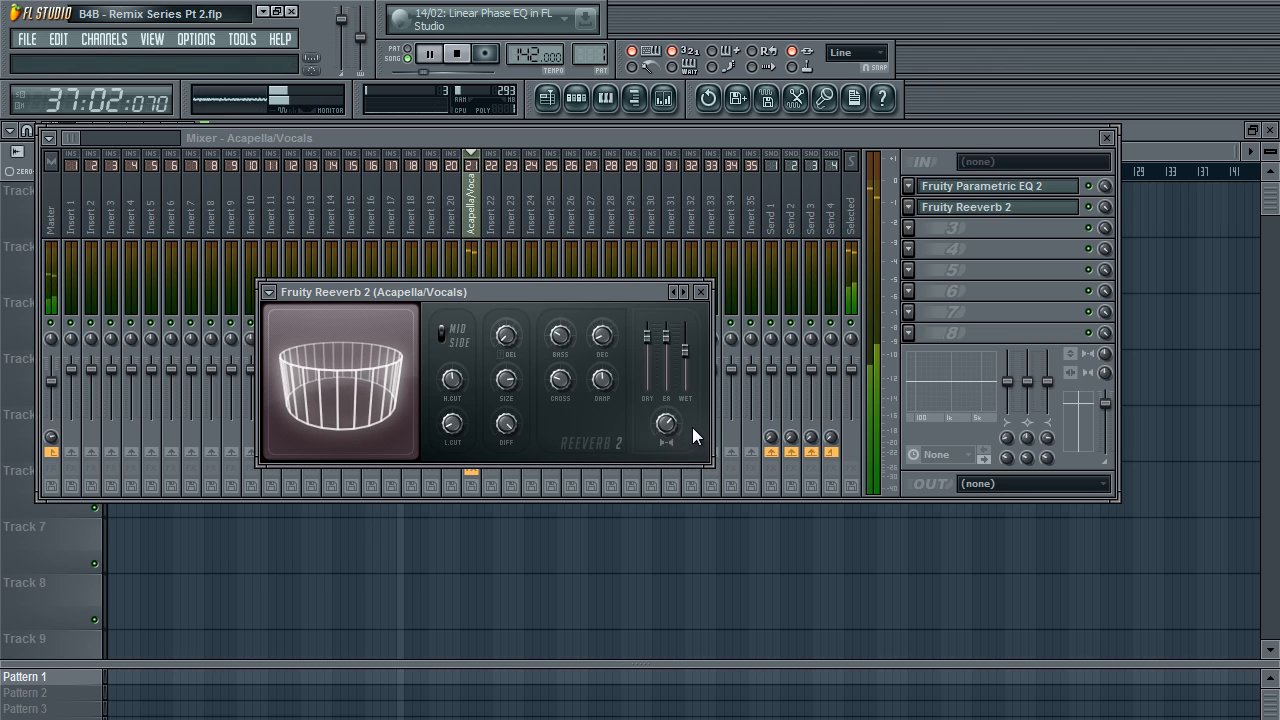
Close the Acapella/Vocals reverb settings and stop playback.
click(703, 292)
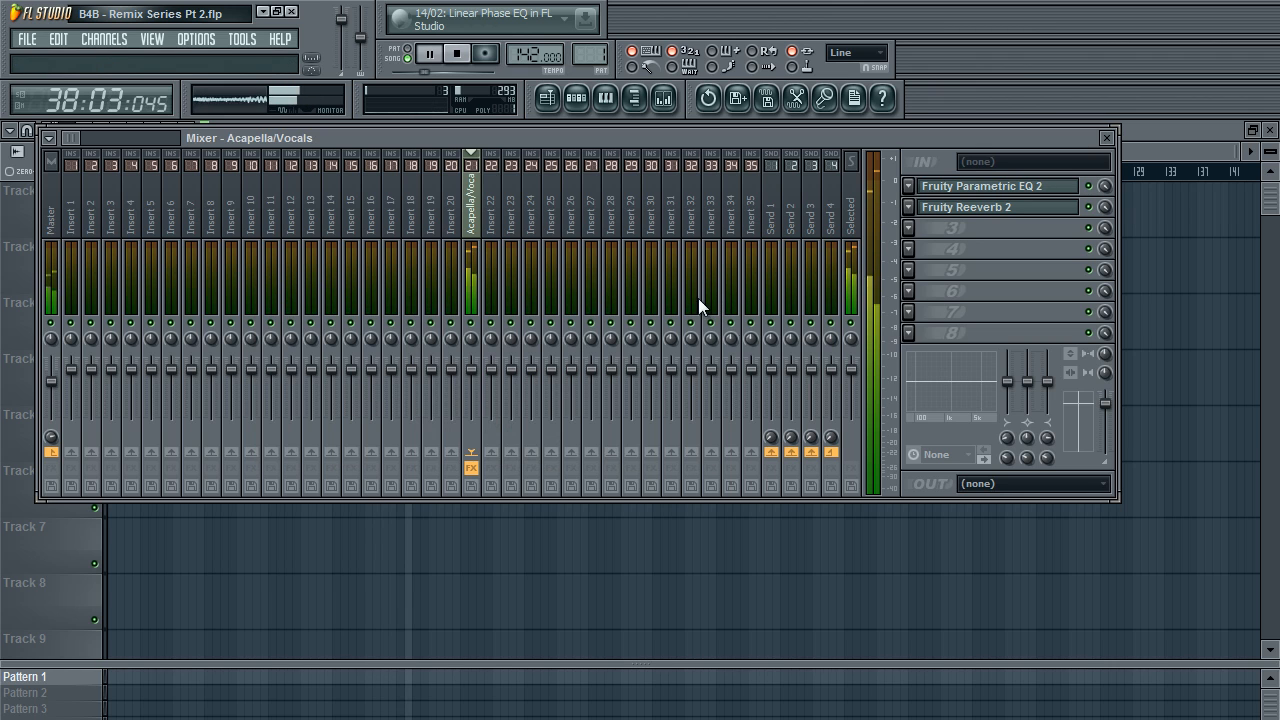
key(space)
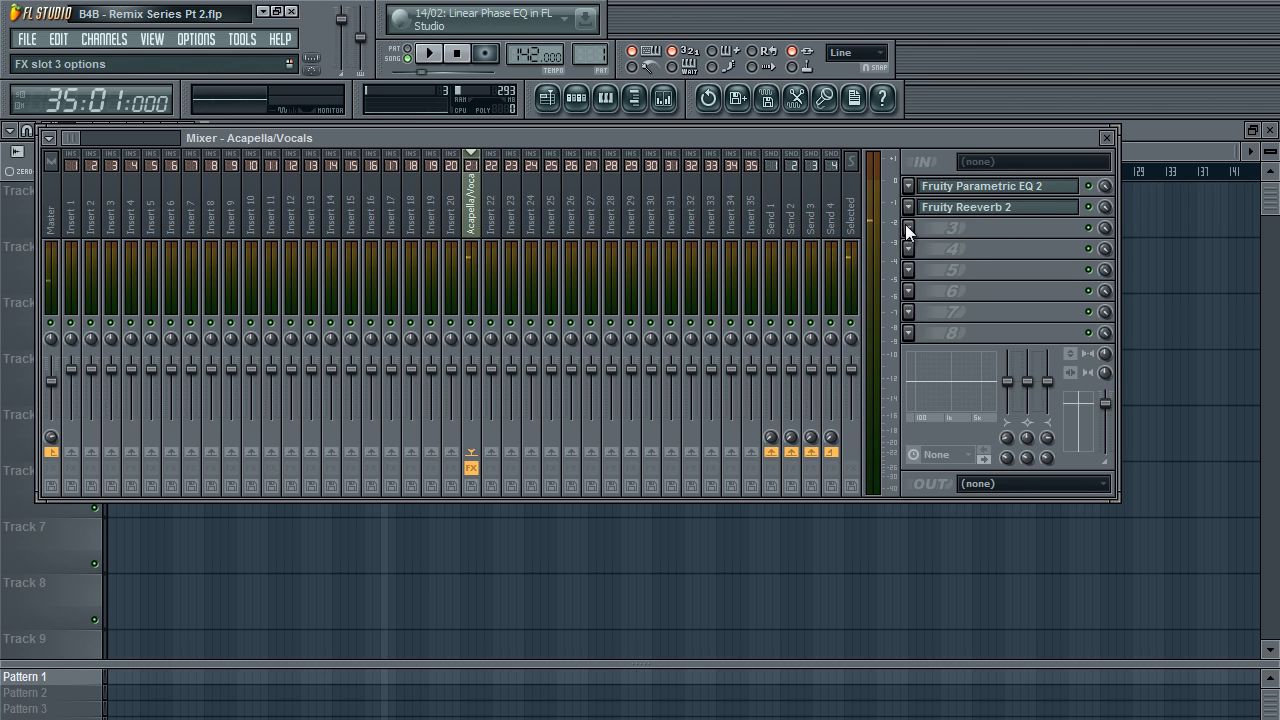
click(905, 224)
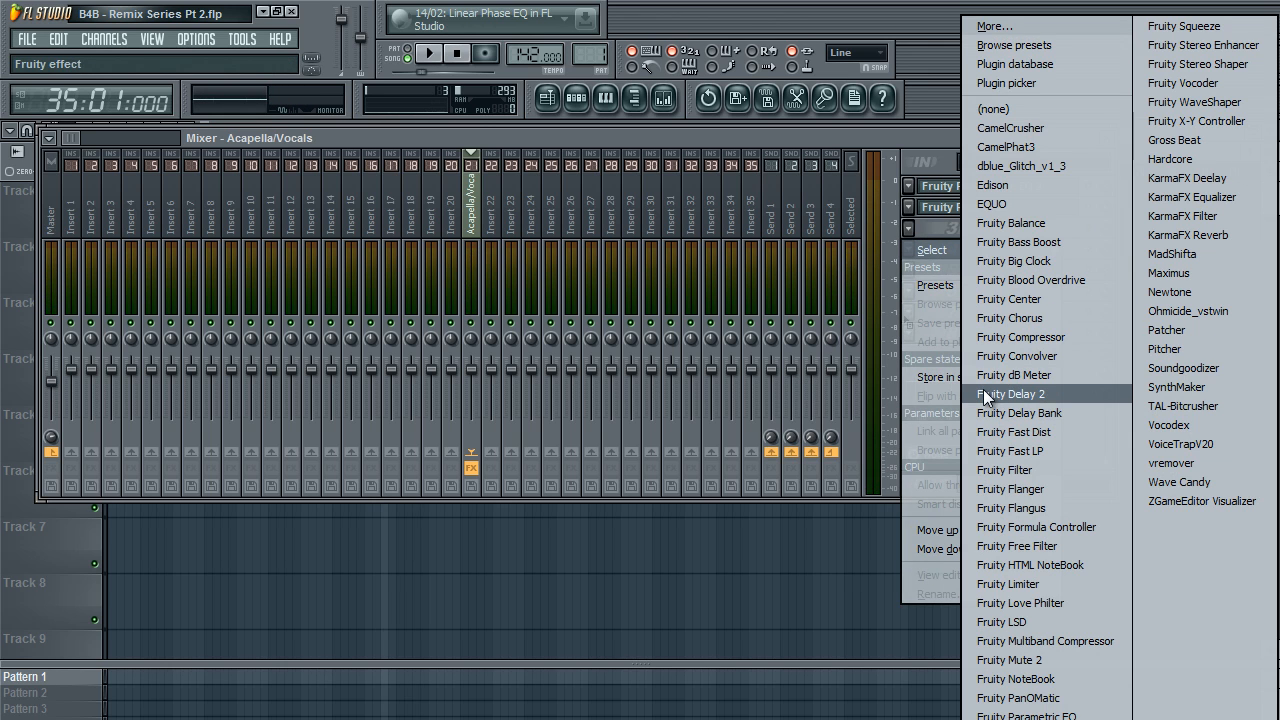
click(788, 136)
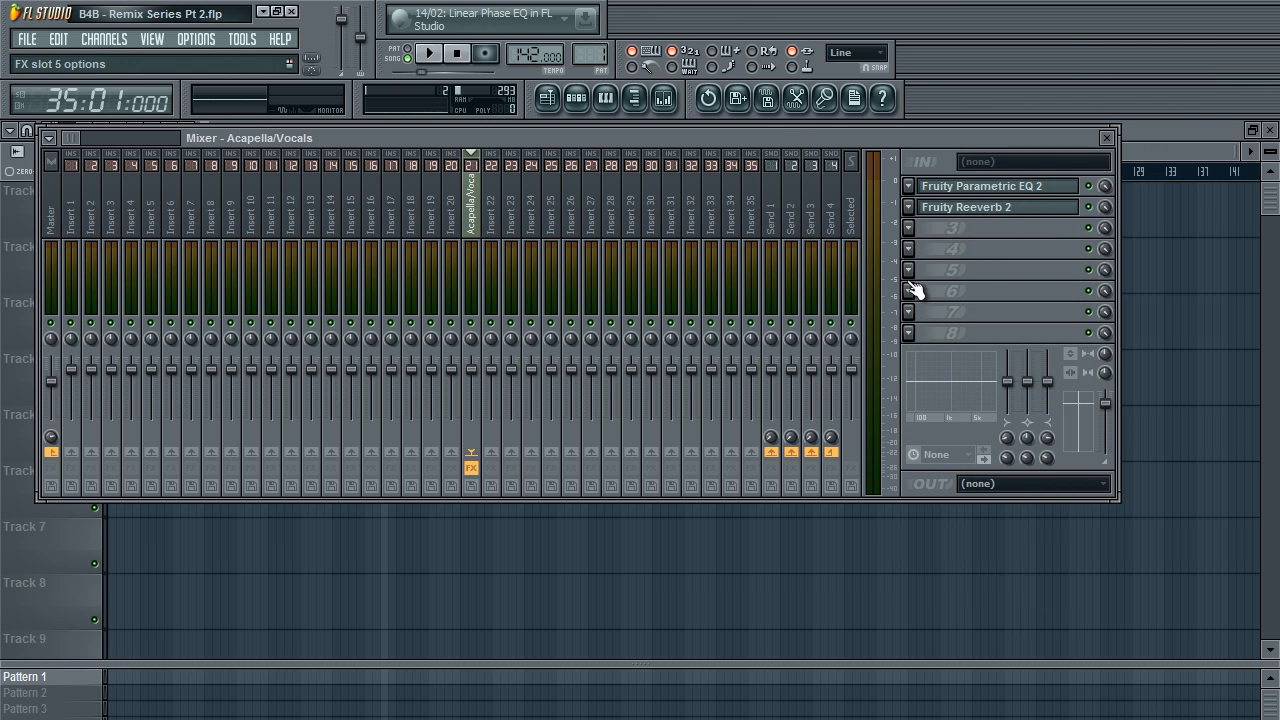
click(908, 229)
Close the mixer to show the playlist and return the song position to the start.
click(1106, 138)
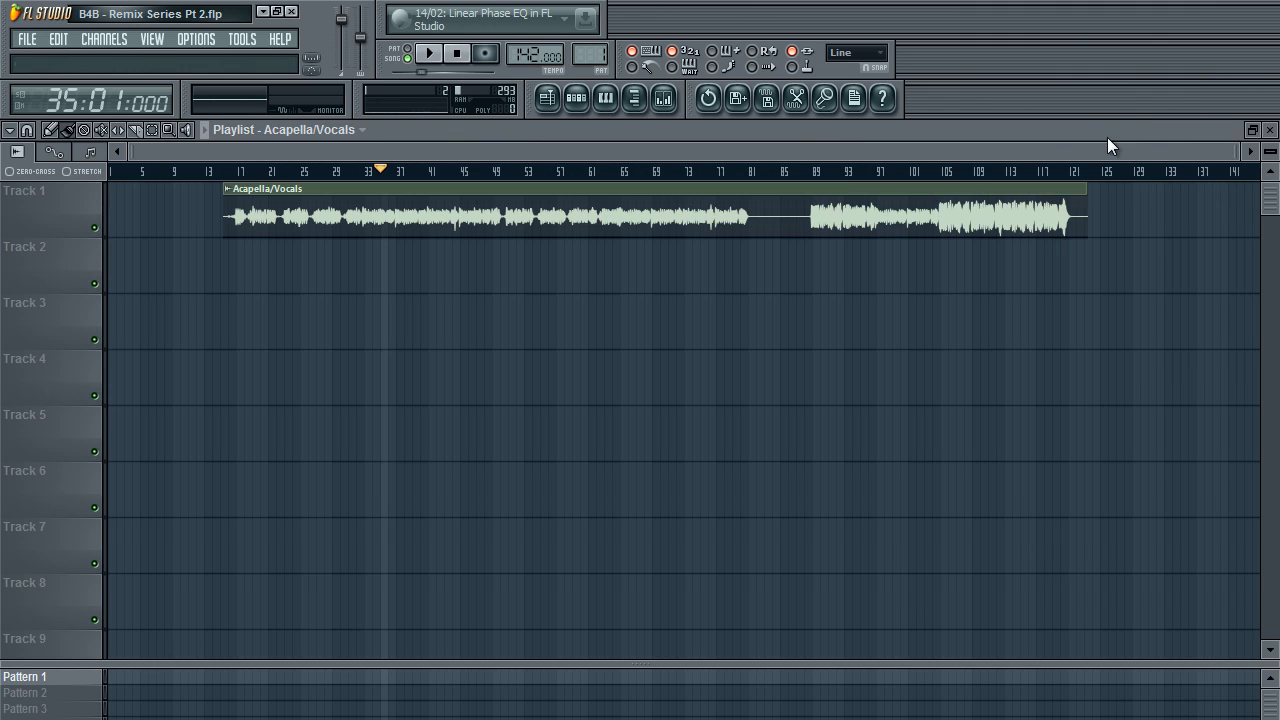
click(460, 54)
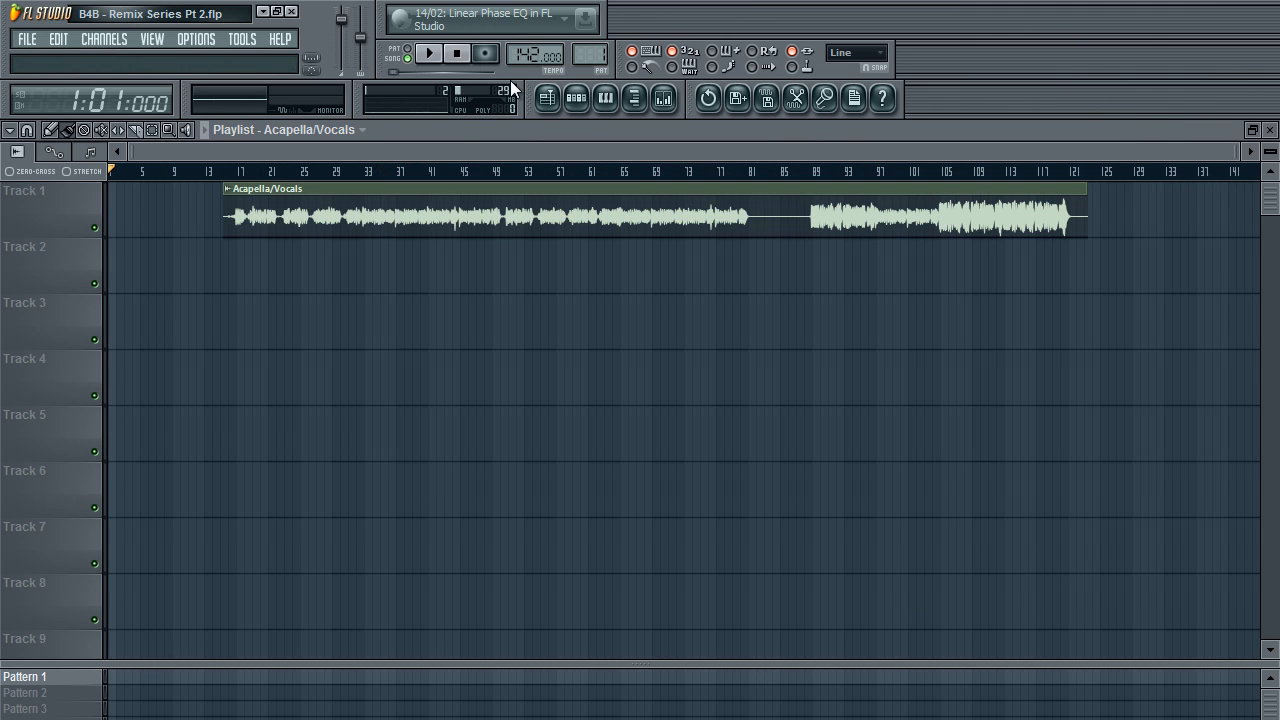
click(664, 98)
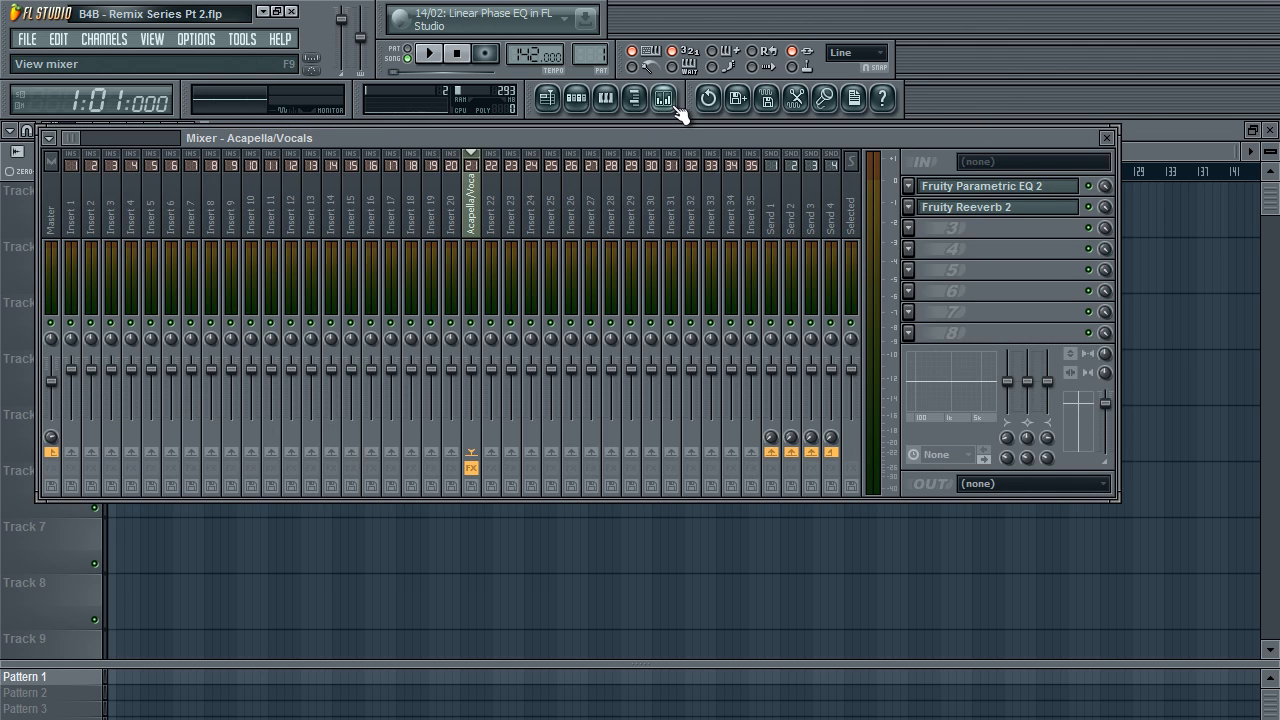
click(664, 98)
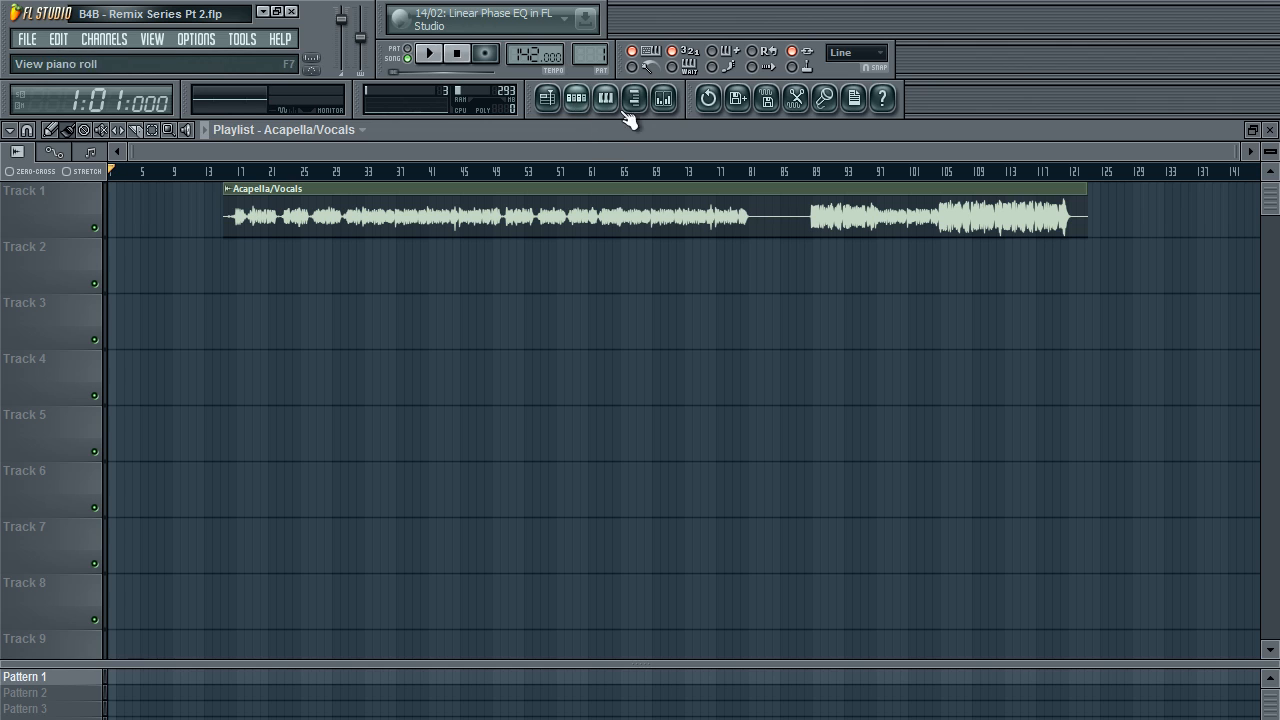
Show the sample browser and expand the VEC3 Bassdrums folder.
click(634, 104)
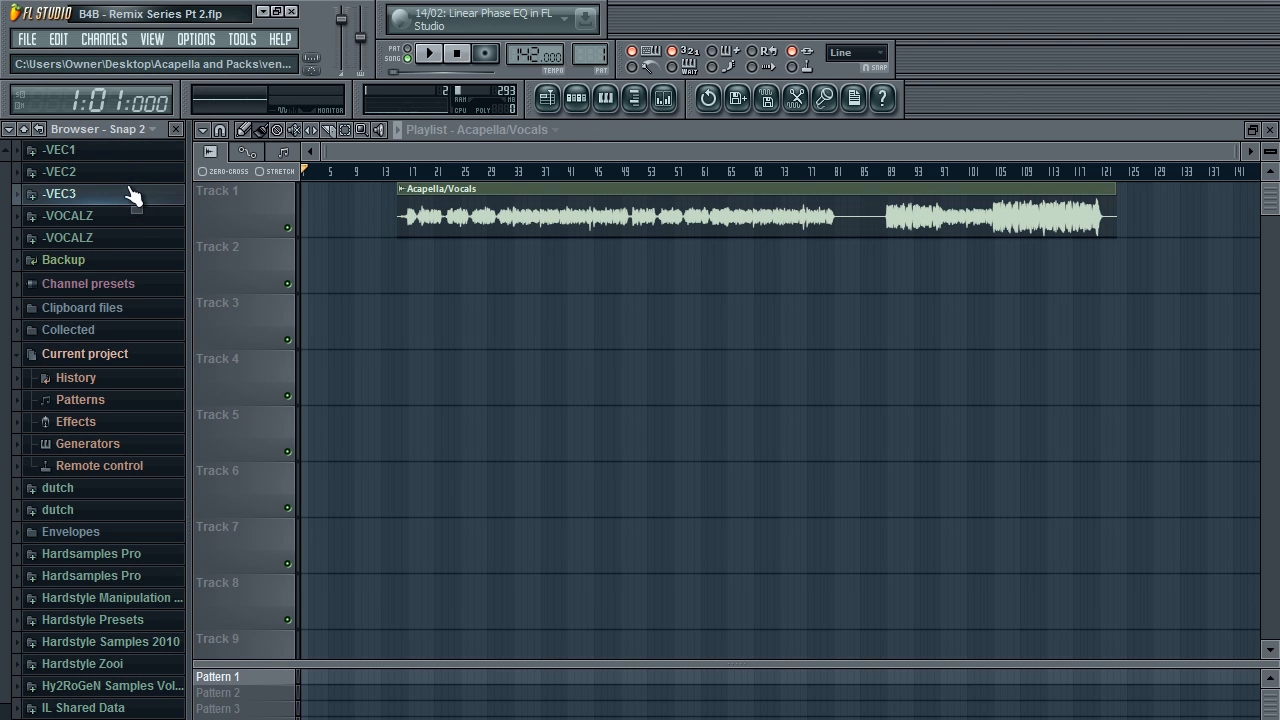
click(122, 196)
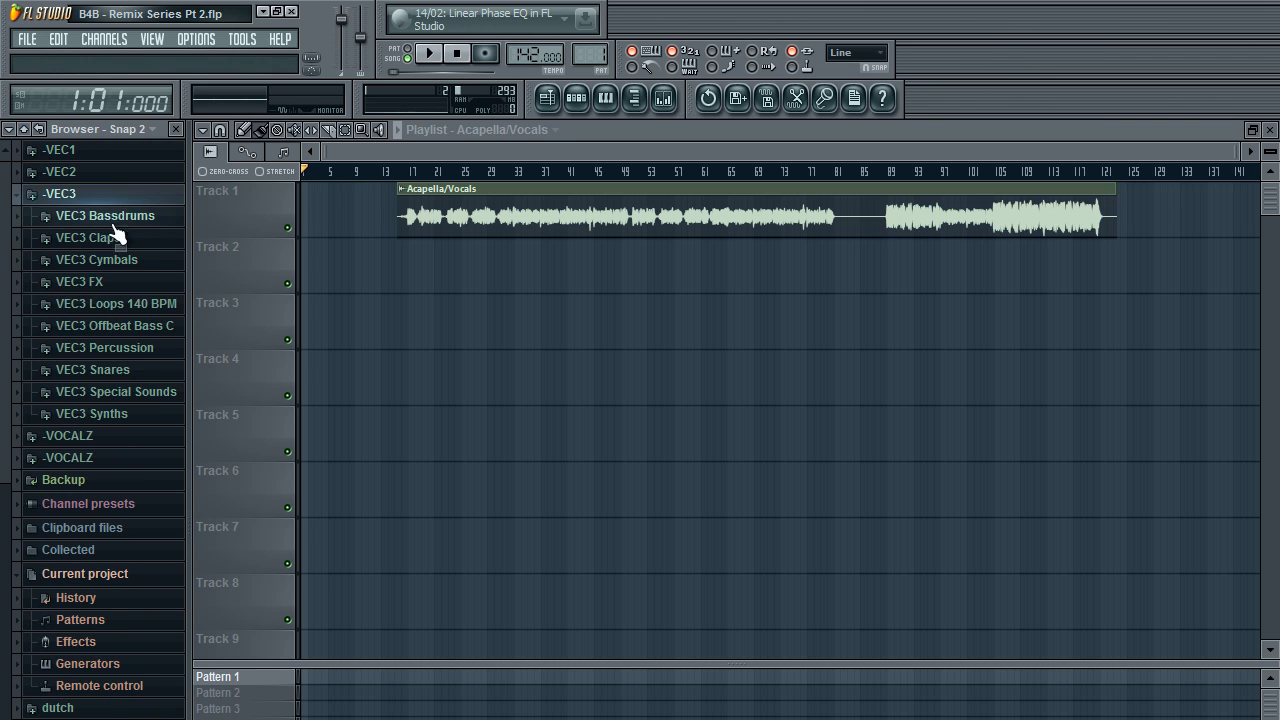
click(95, 216)
click(110, 326)
click(108, 328)
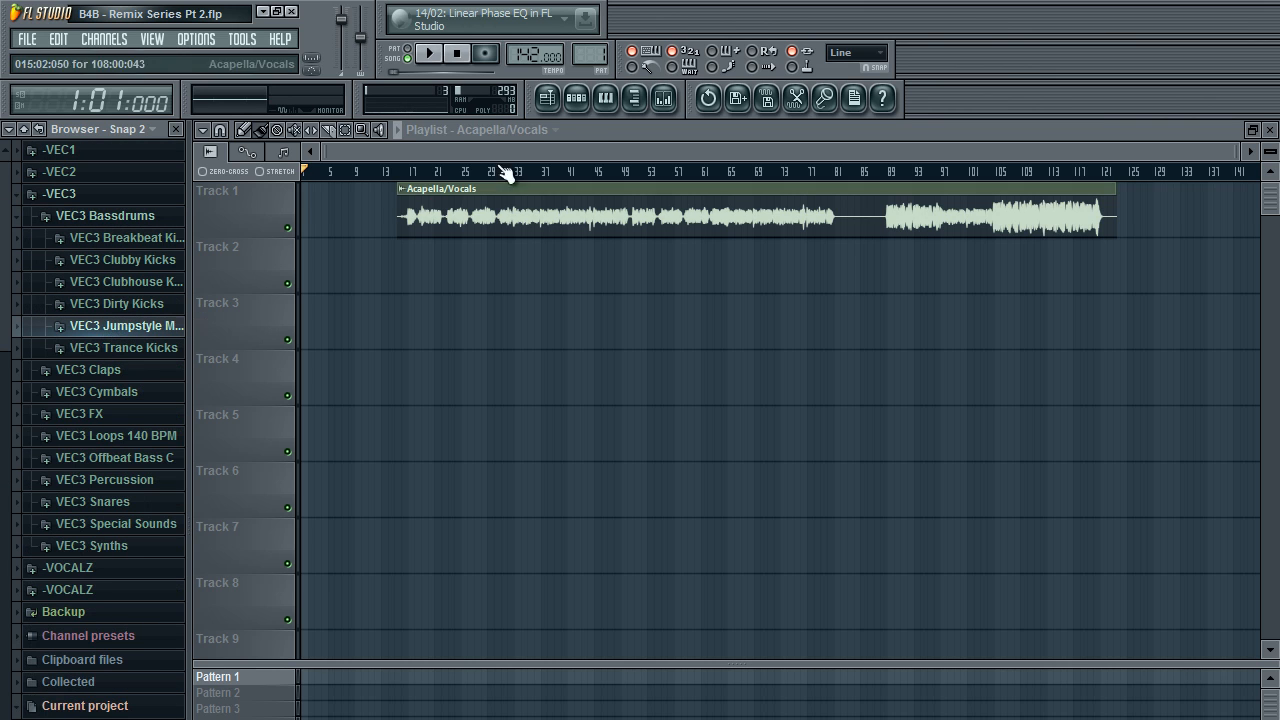
Clear all steps of the VEC3 Bassdrums kick channel in Pattern 1.
click(577, 100)
right_click(398, 224)
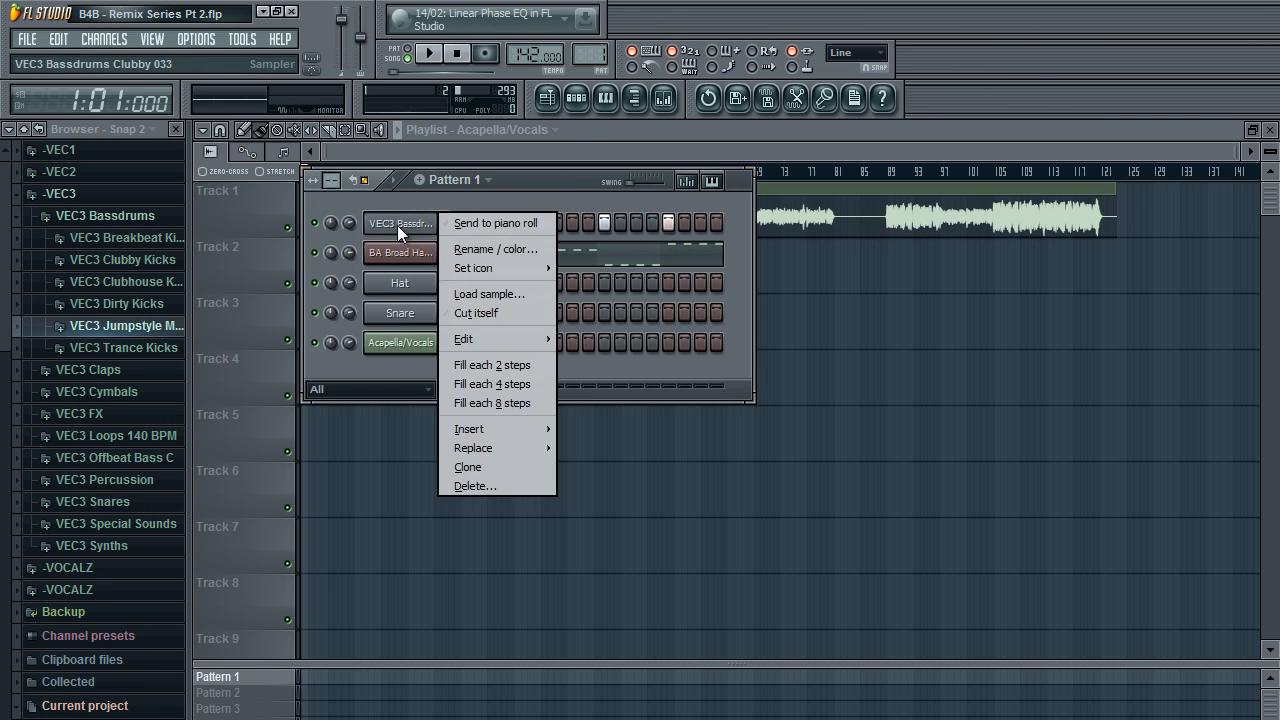
mouse_move(467, 337)
click(586, 340)
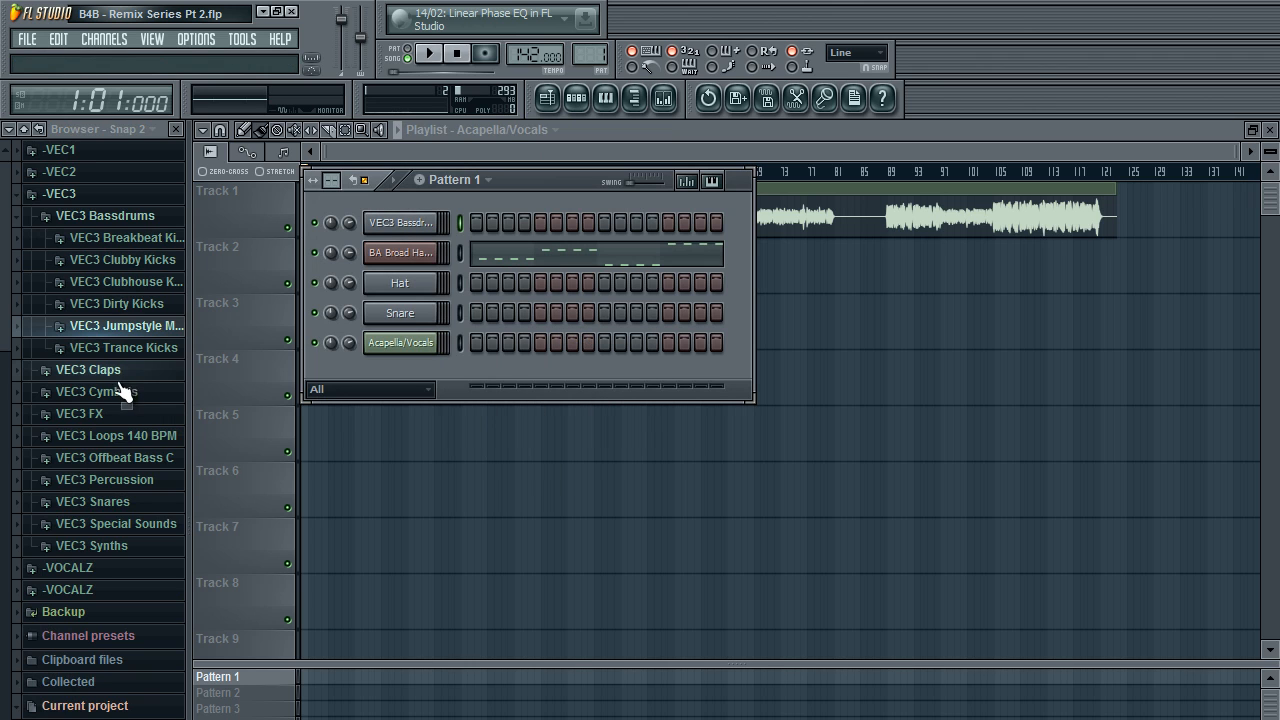
Look through the VEC3 Clubby Kicks and VEC3 Clubhouse Kicks folders for a replacement kick.
click(163, 261)
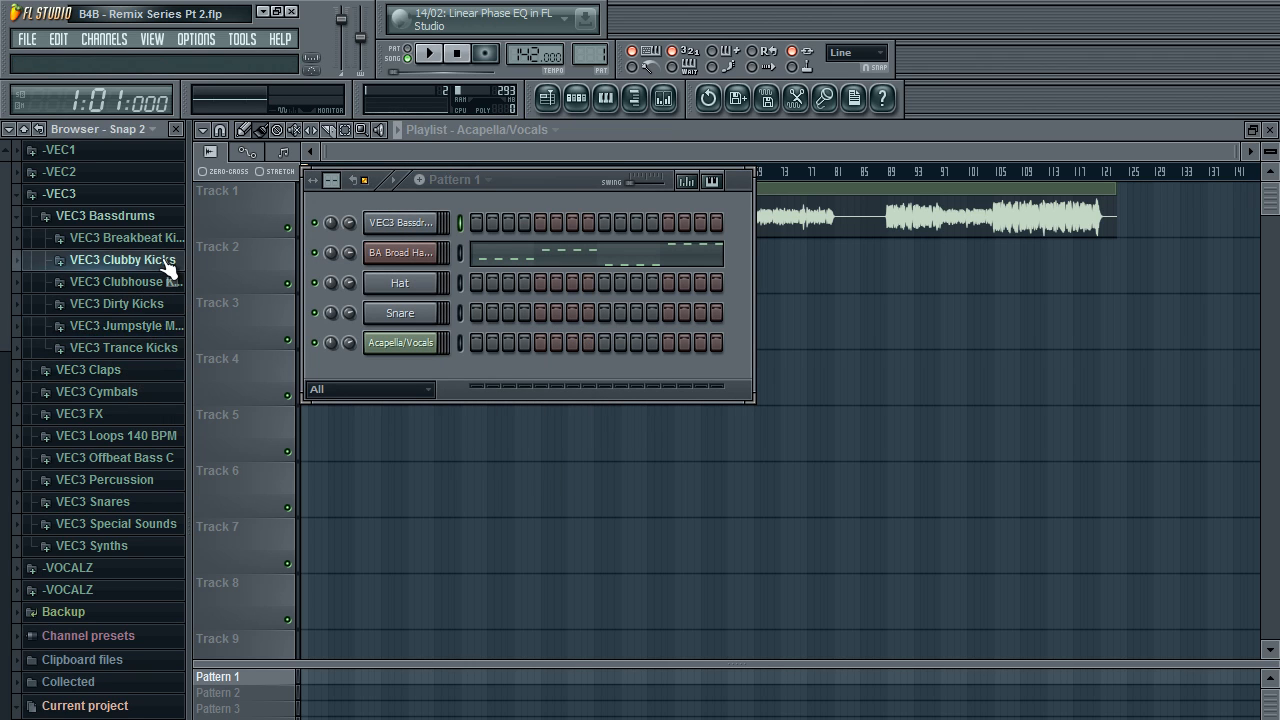
scroll(146, 402, down, 3)
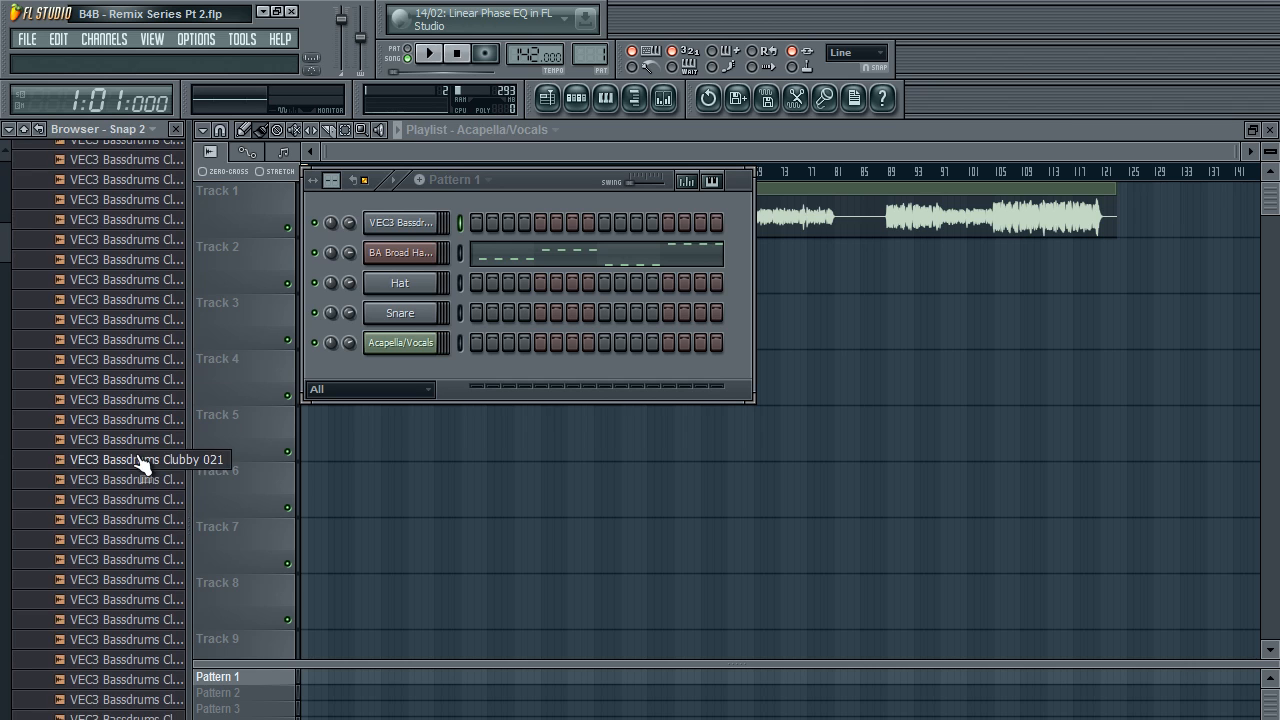
scroll(150, 485, up, 4)
scroll(150, 490, up, 2)
click(150, 262)
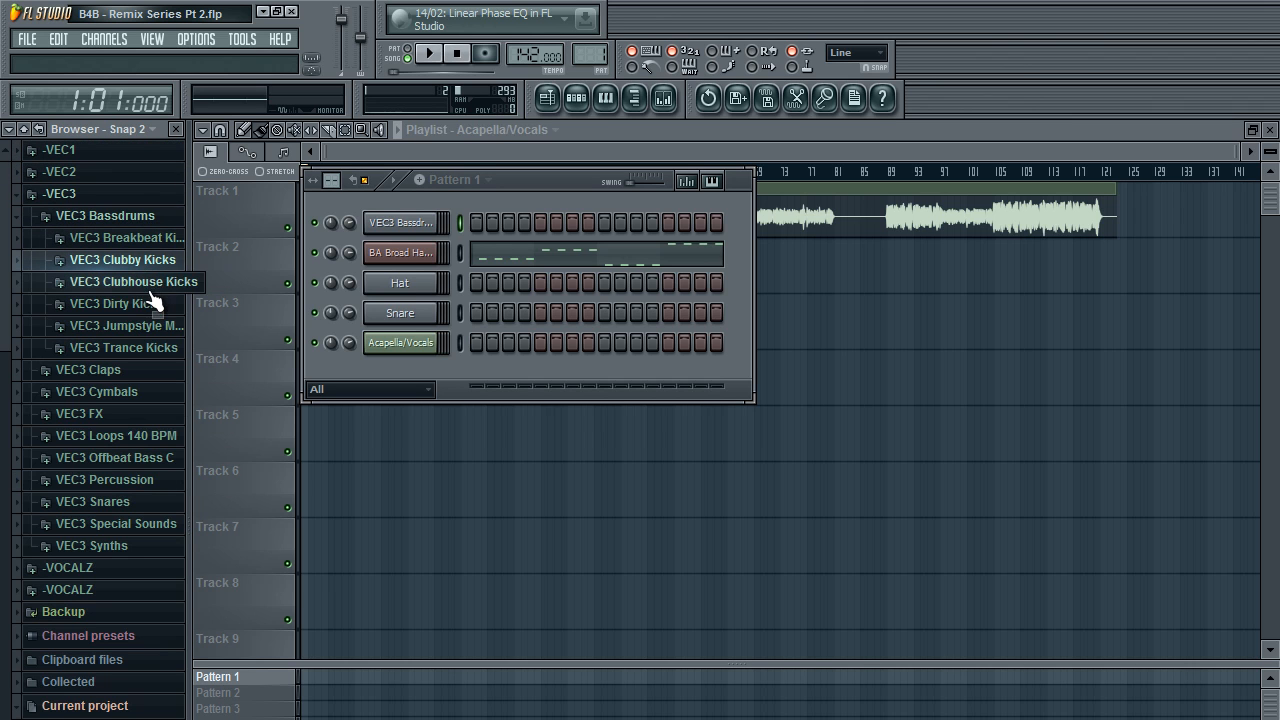
click(156, 286)
scroll(112, 405, up, 2)
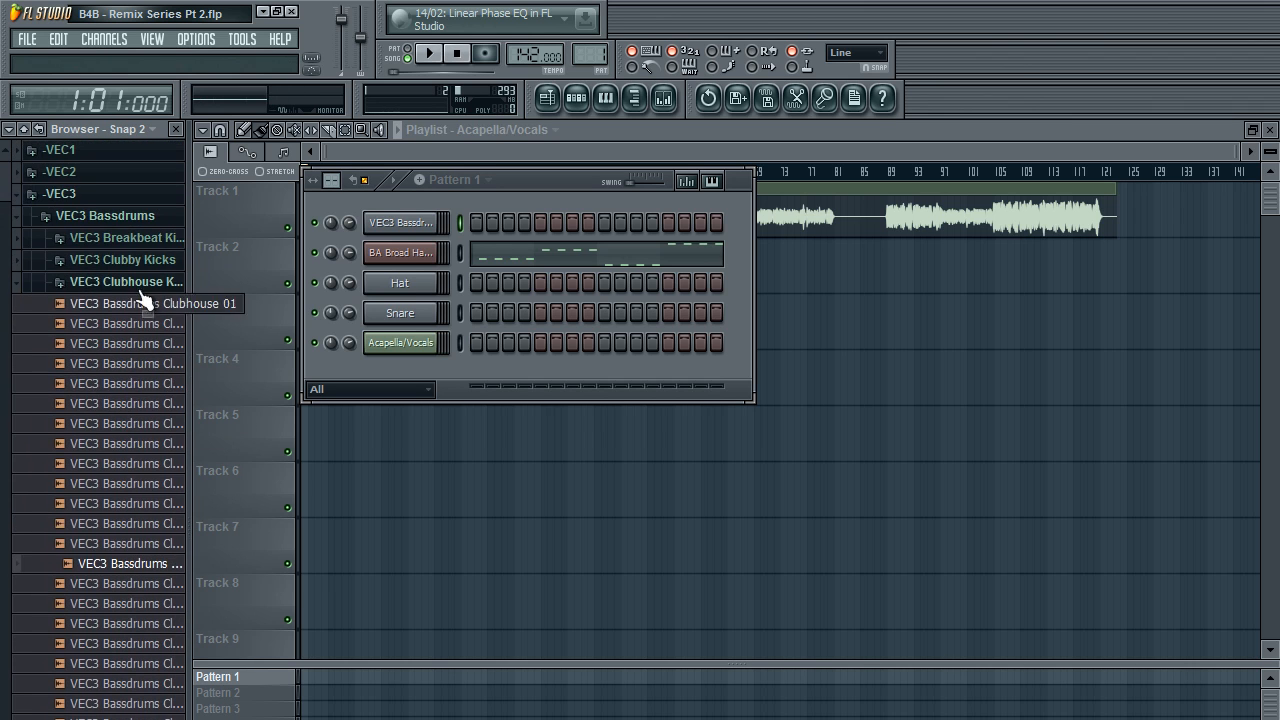
click(150, 280)
Replace the kick channel's sample with VEC3 Bassdrums Clubby 031 from the Clubby Kicks folder.
click(150, 267)
scroll(130, 547, down, 5)
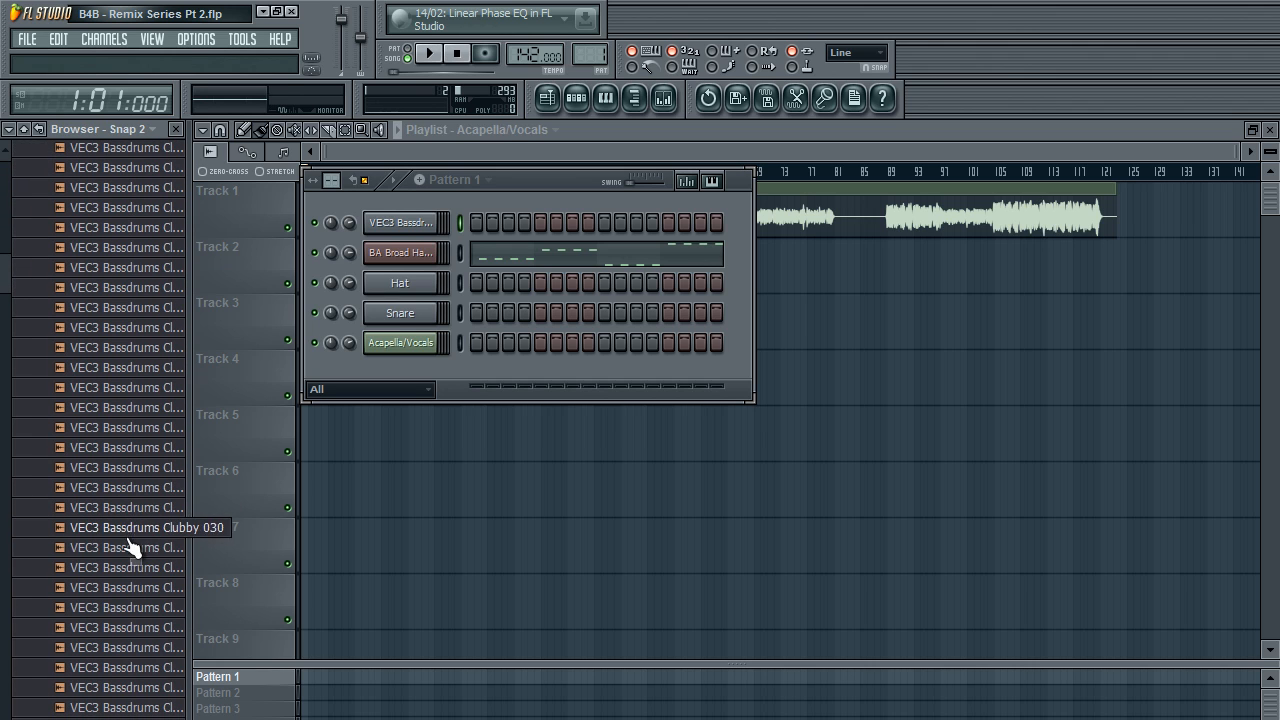
click(130, 556)
drag(131, 556, 424, 226)
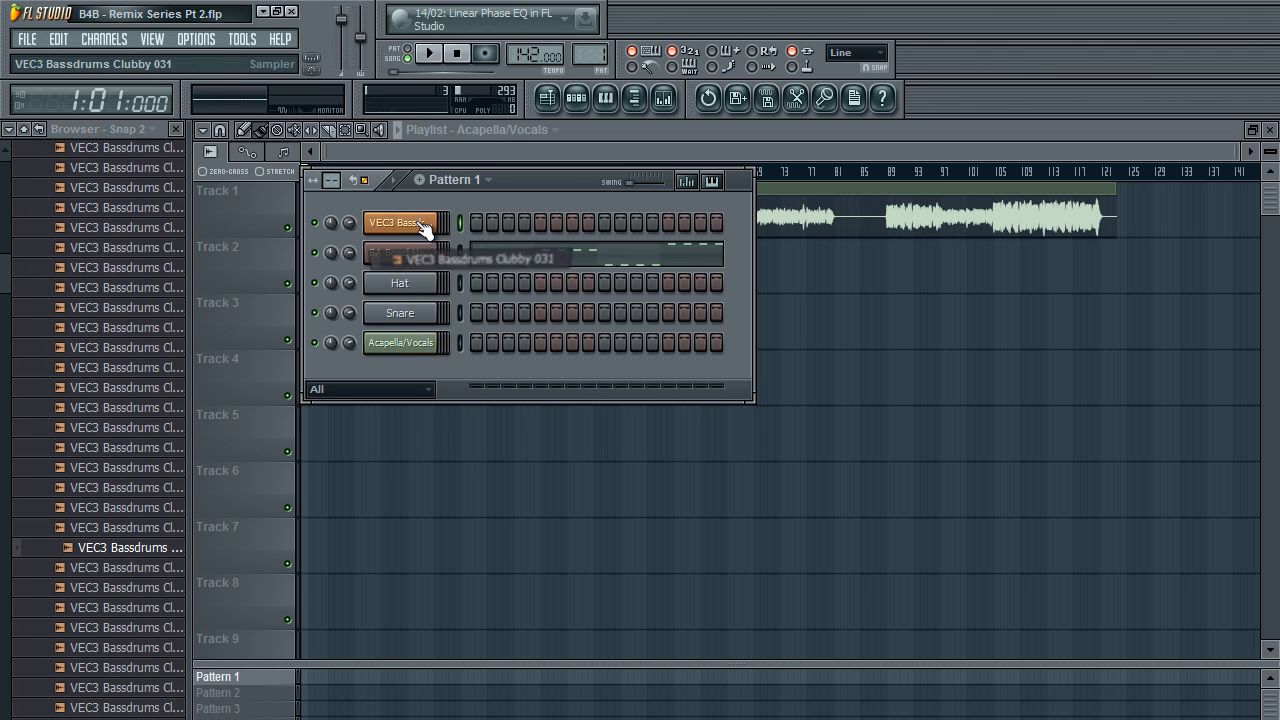
click(422, 229)
click(422, 230)
Link the Clubby 031 kick channel to mixer track Insert 1.
click(395, 228)
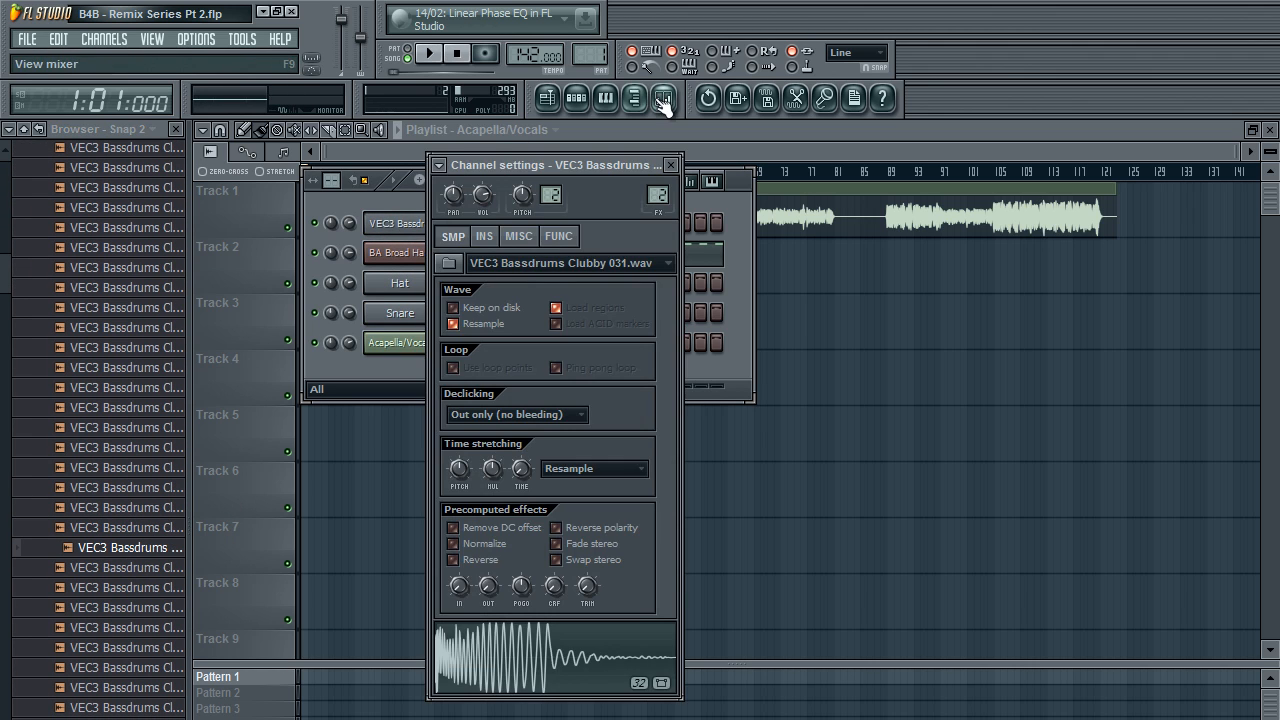
click(663, 97)
right_click(266, 225)
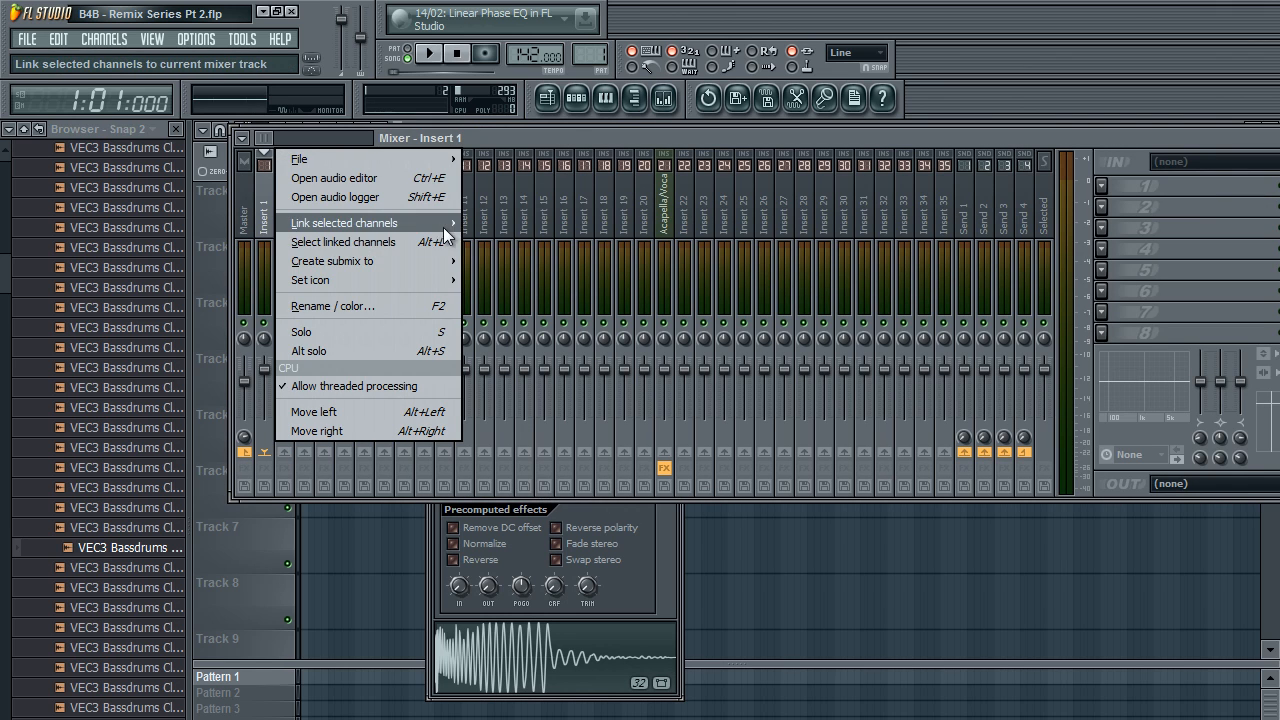
click(500, 221)
Move the existing BA Broad melody pattern from the Pattern 1 slot to the Pattern 2 slot.
click(577, 97)
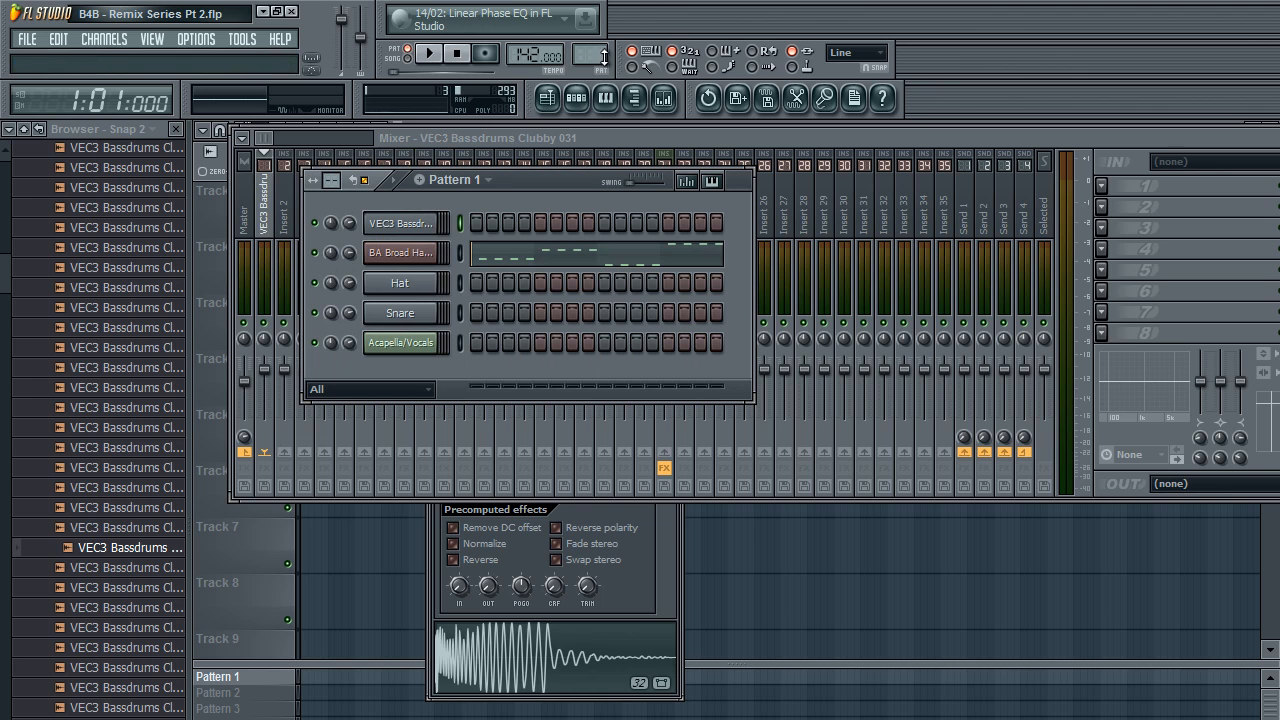
click(578, 98)
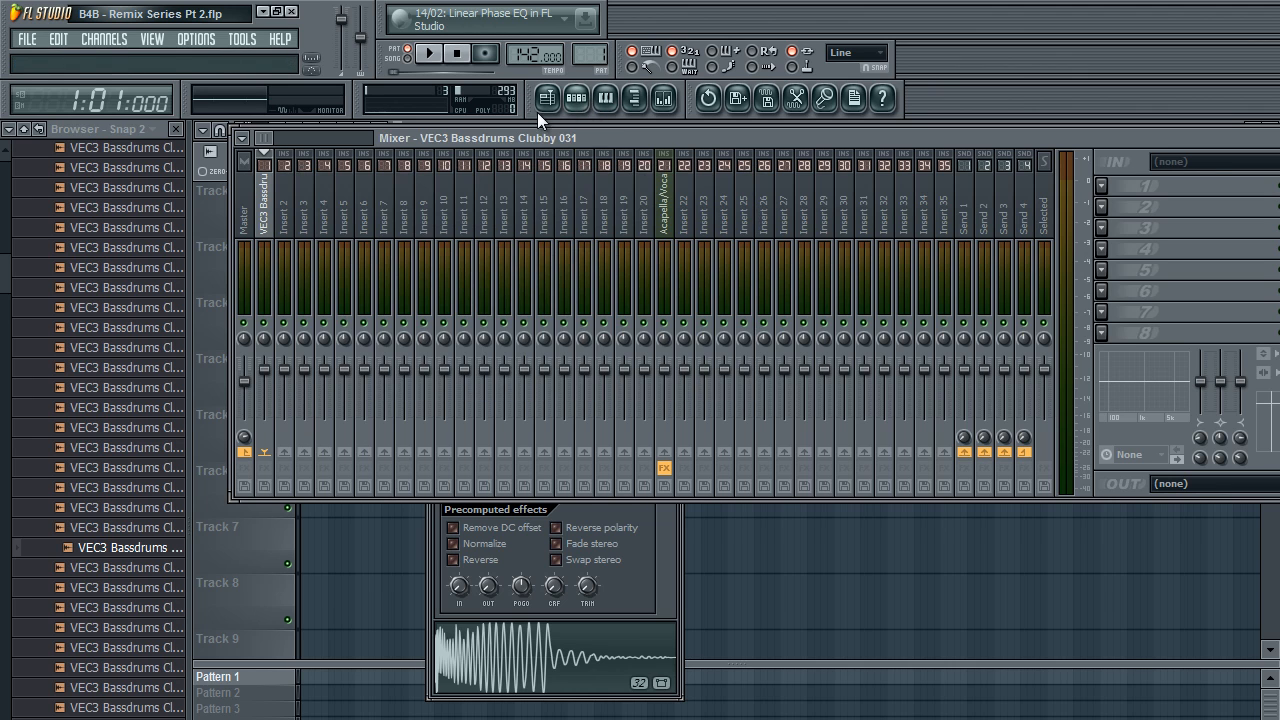
click(547, 98)
right_click(226, 679)
click(238, 679)
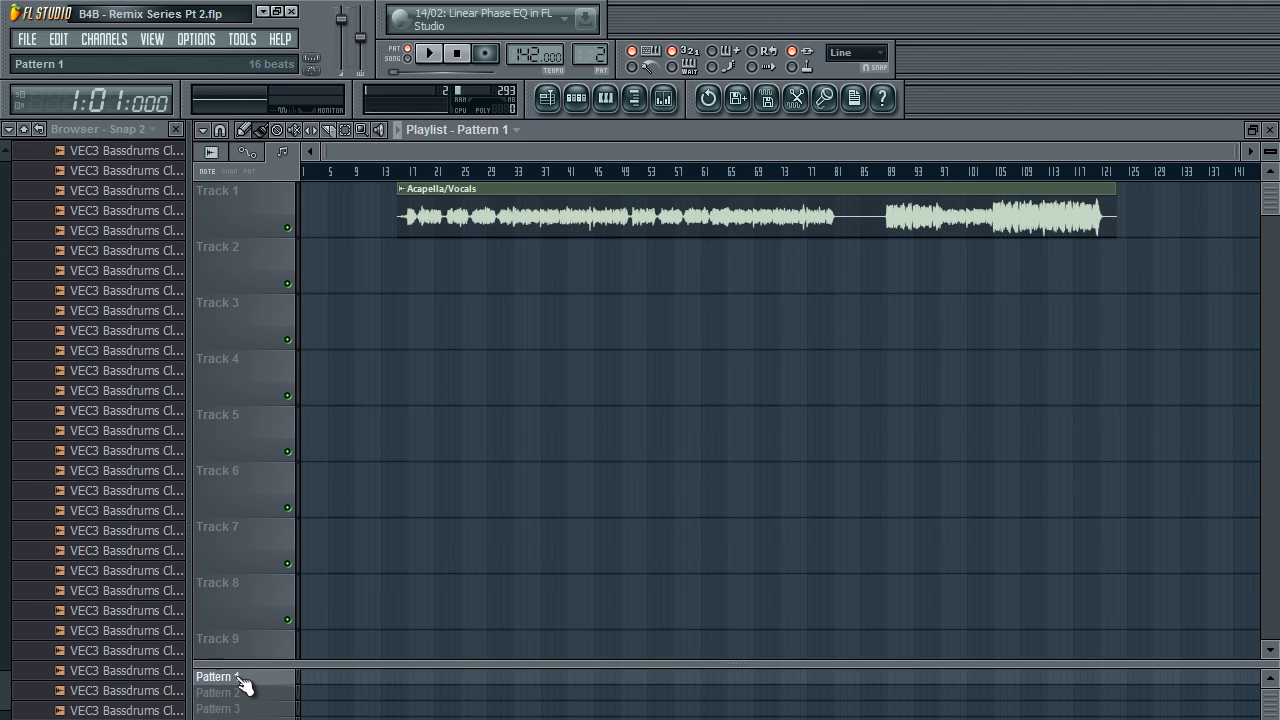
key(Down)
Fill every fourth step of the kick channel in Pattern 1.
click(578, 97)
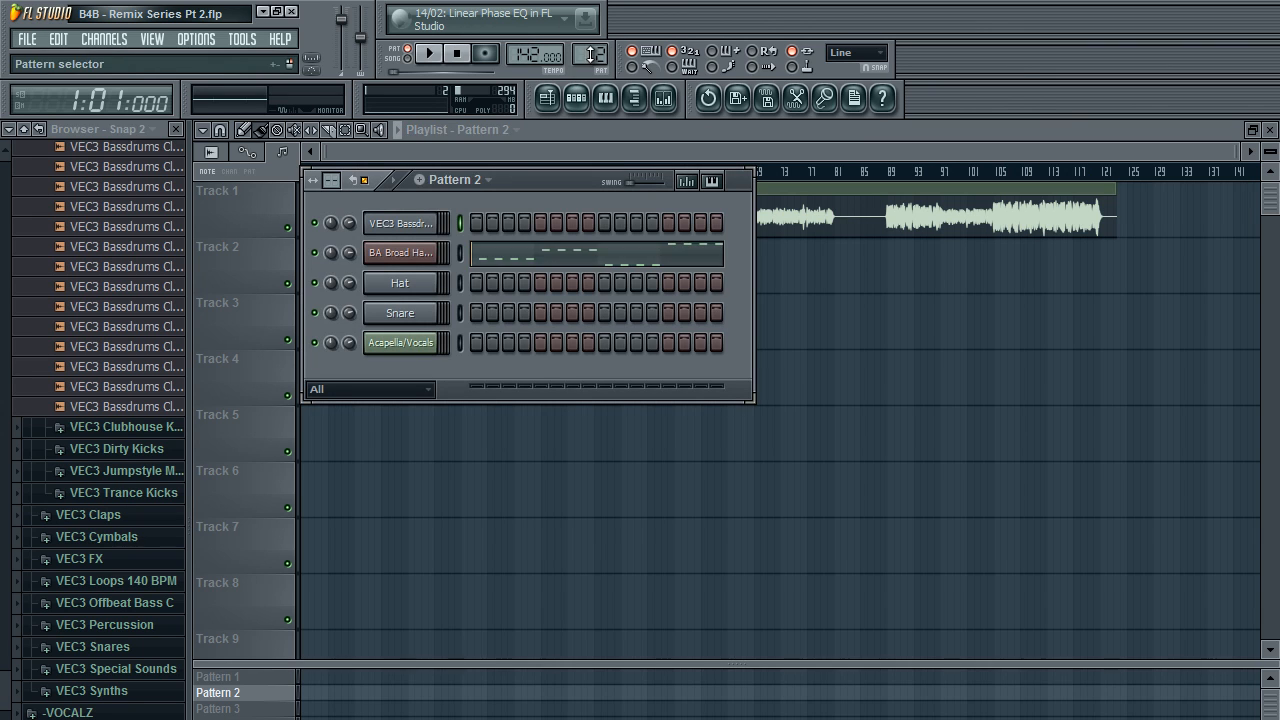
key(Up)
right_click(412, 231)
key(Escape)
right_click(420, 230)
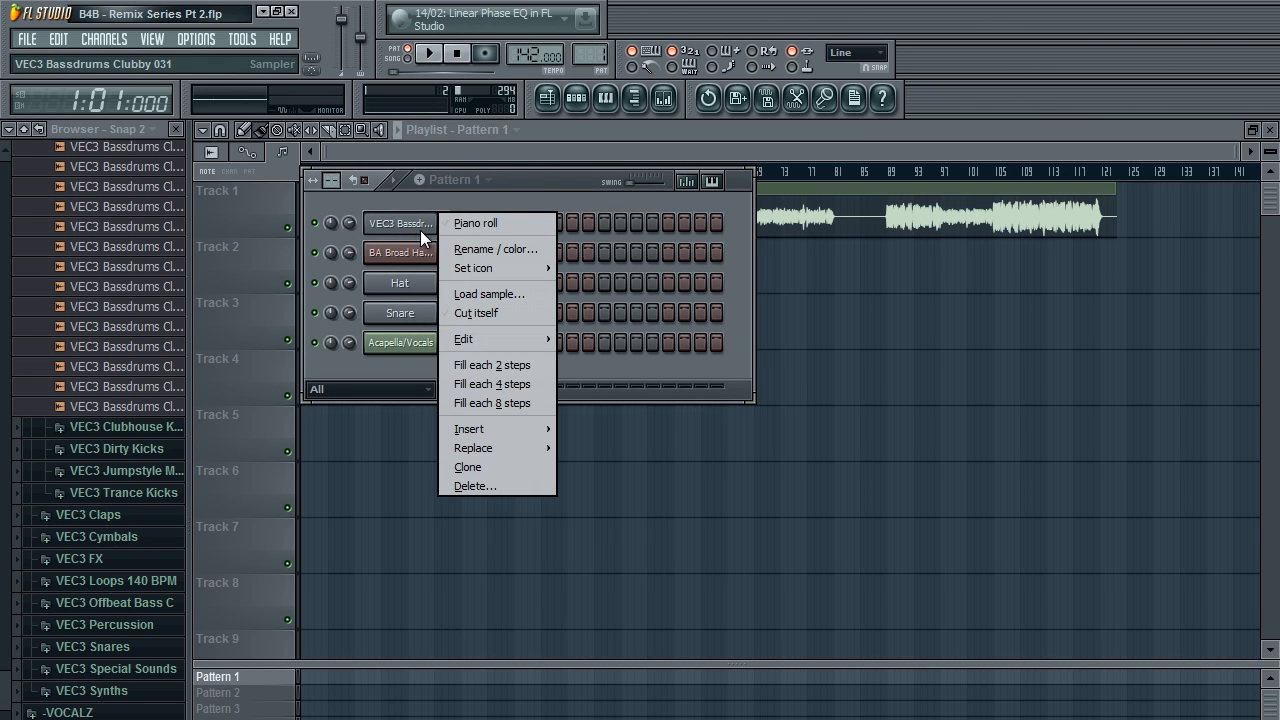
click(470, 384)
Check the Clubby 031 kick's channel settings, close them, and collapse the VEC3 sample folders.
drag(8, 428, 3, 135)
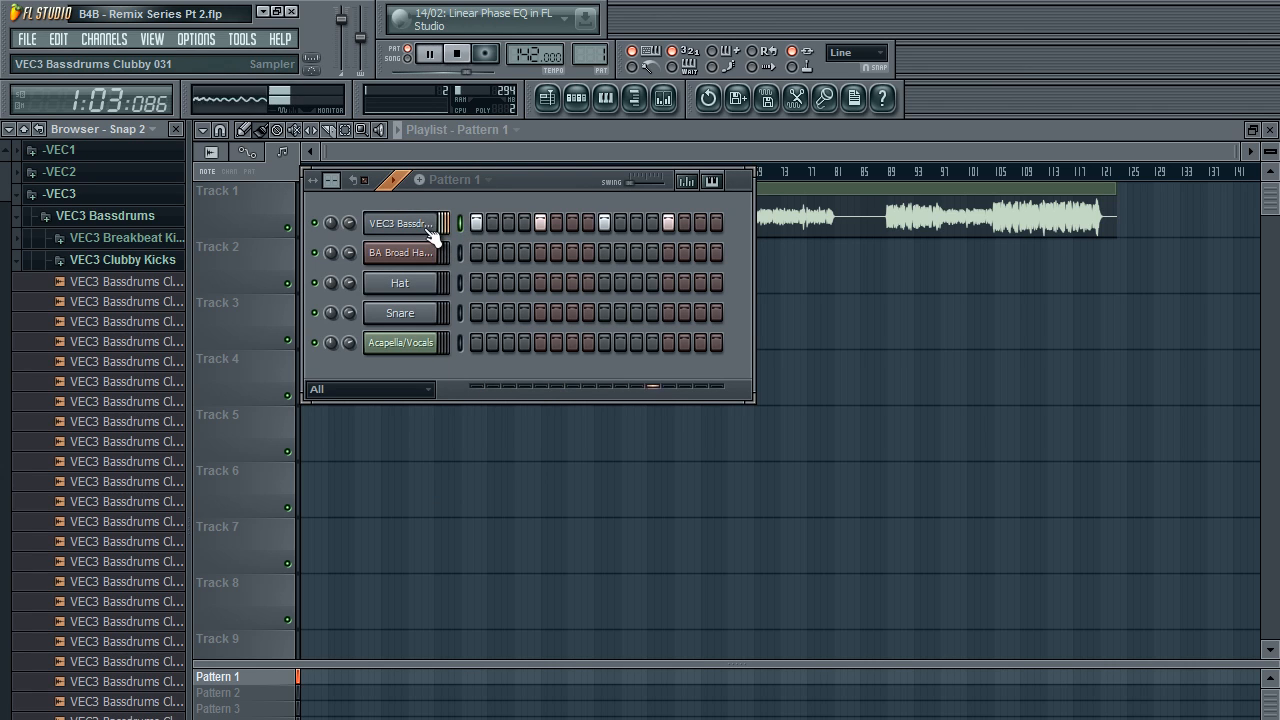
click(430, 232)
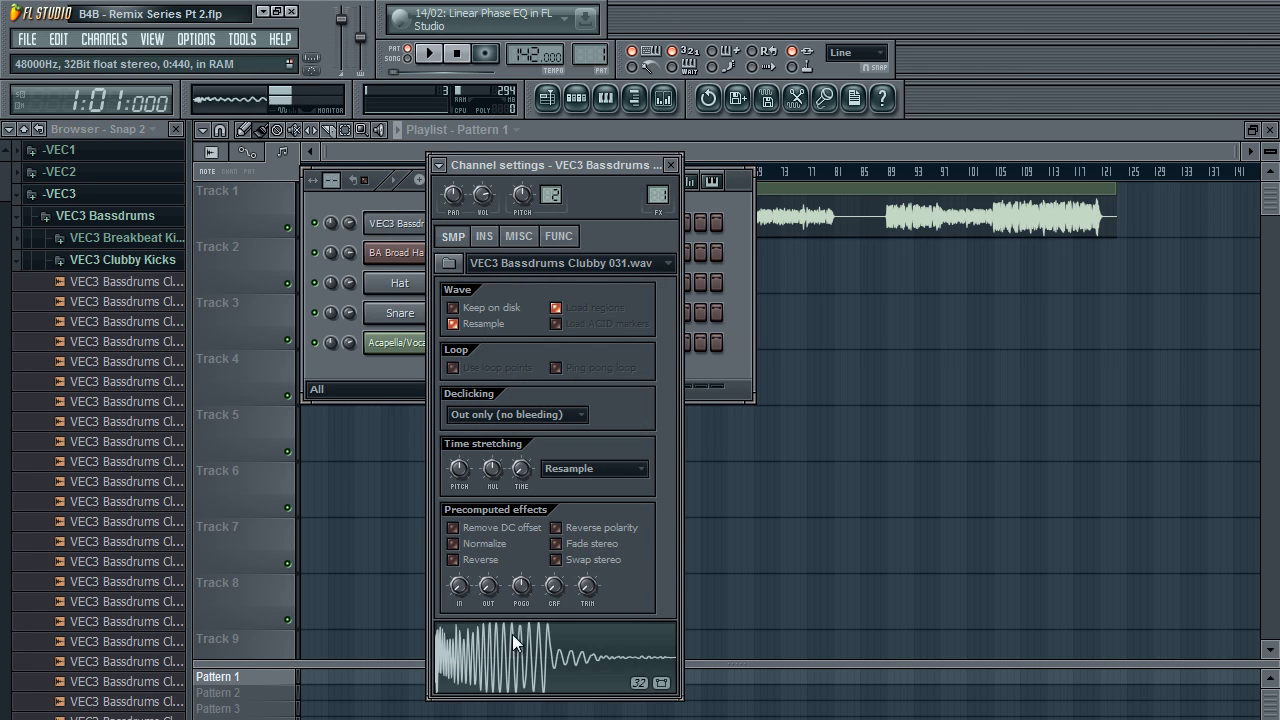
click(105, 215)
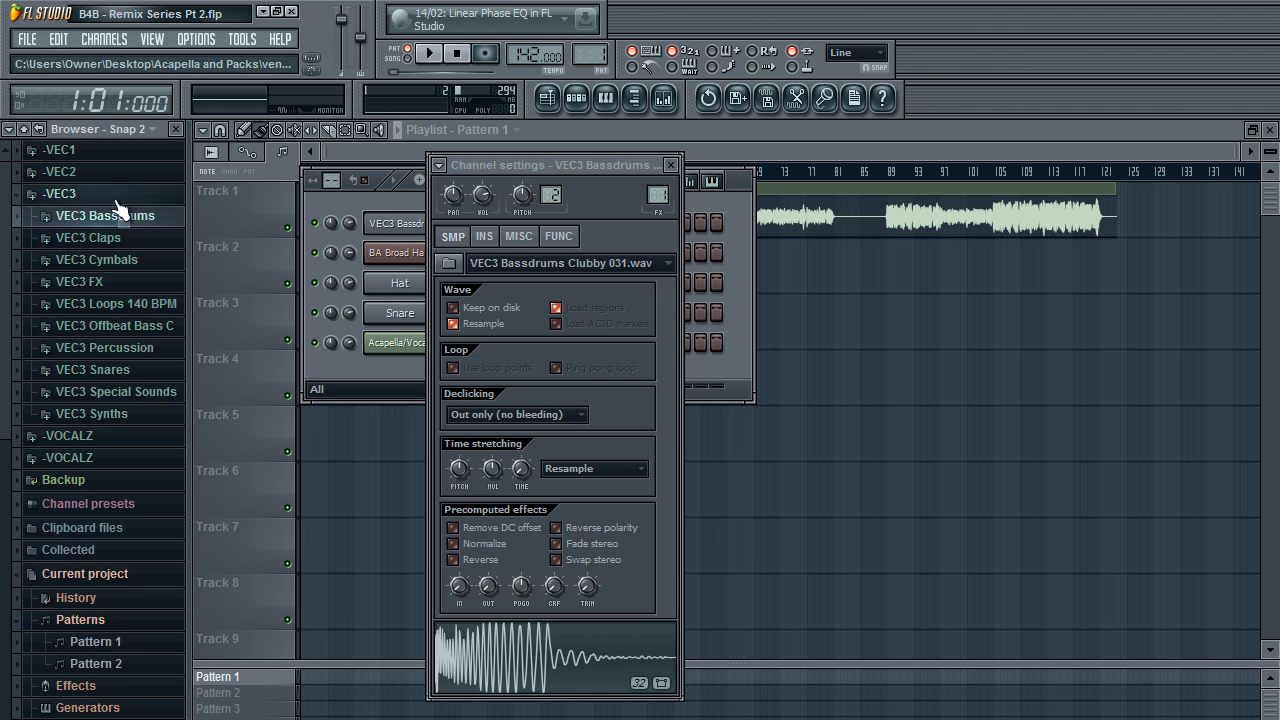
click(60, 193)
click(670, 166)
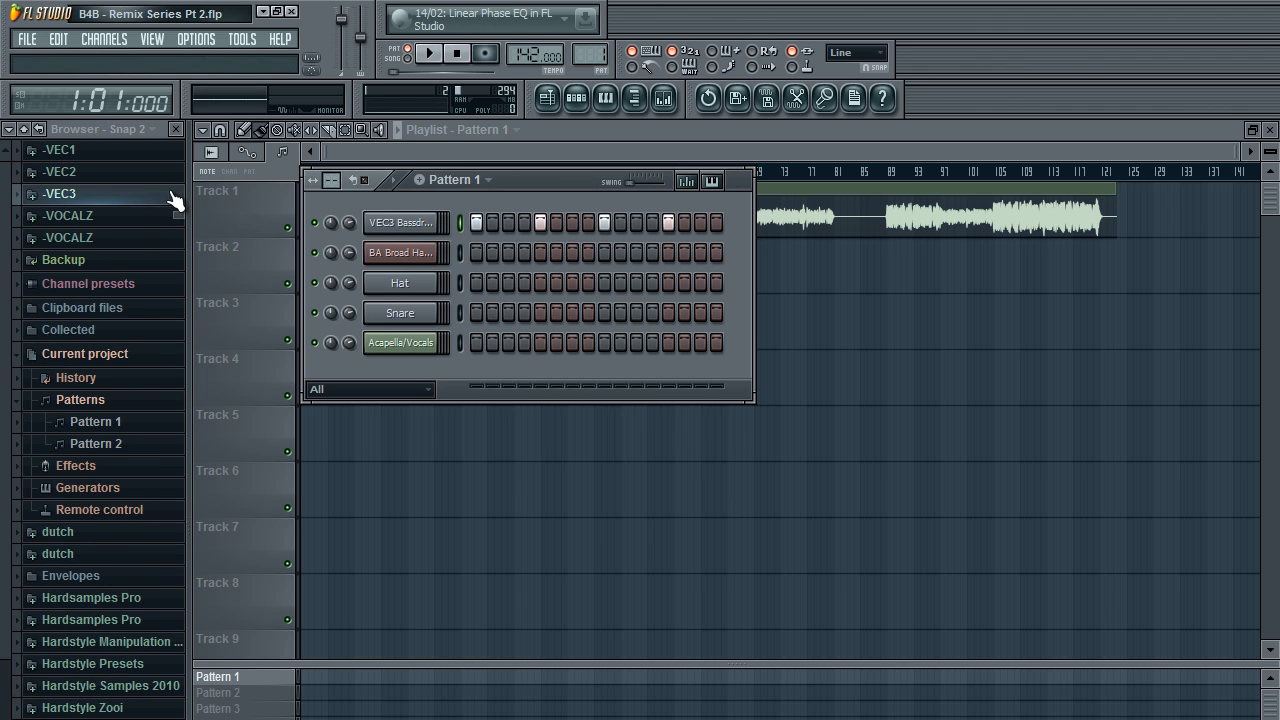
Audition the VEC3 closed hi-hats and add VEC3 Cymbals HH Closed 15 as a new channel below the kick.
click(171, 197)
key(space)
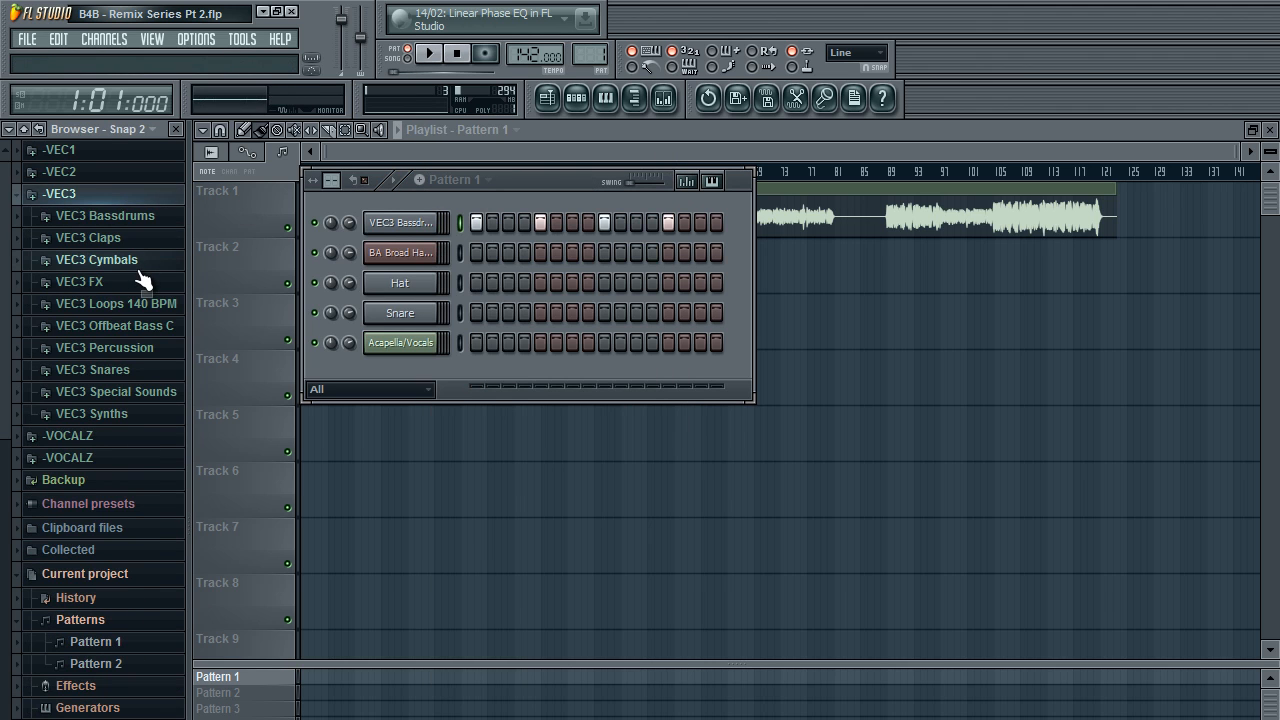
click(140, 264)
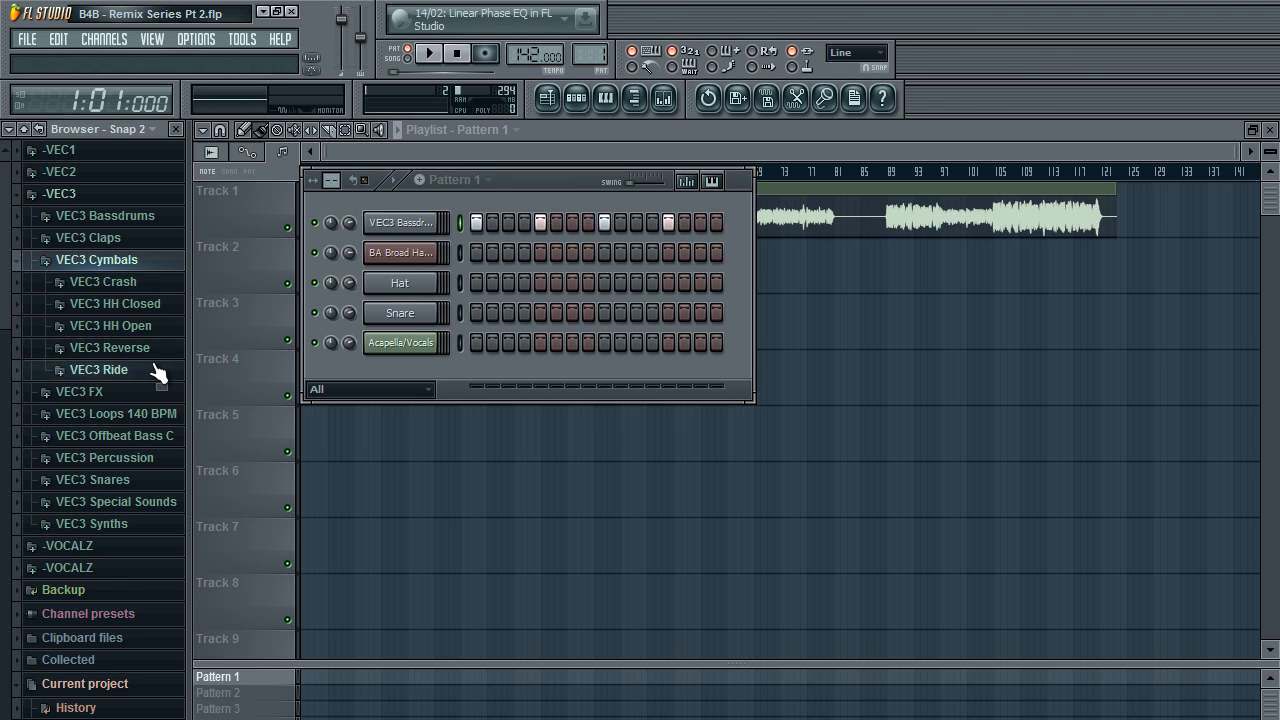
click(160, 305)
scroll(110, 420, up, 2)
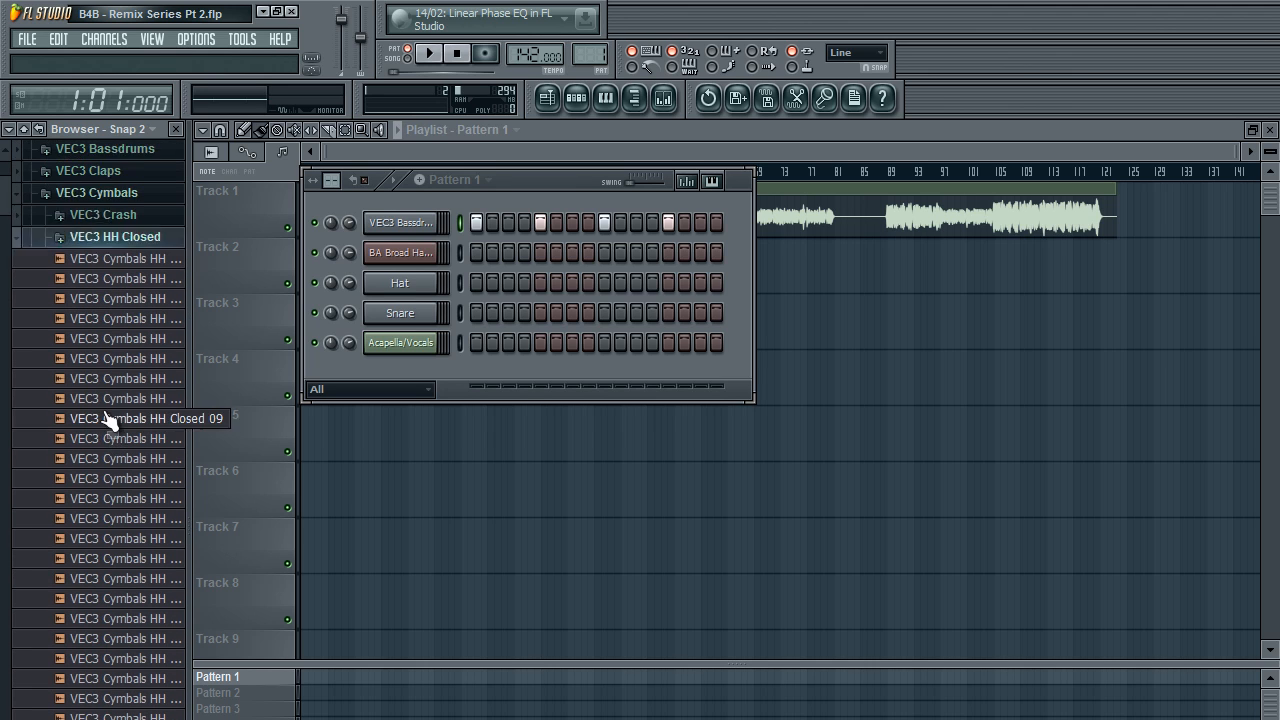
scroll(110, 430, up, 1)
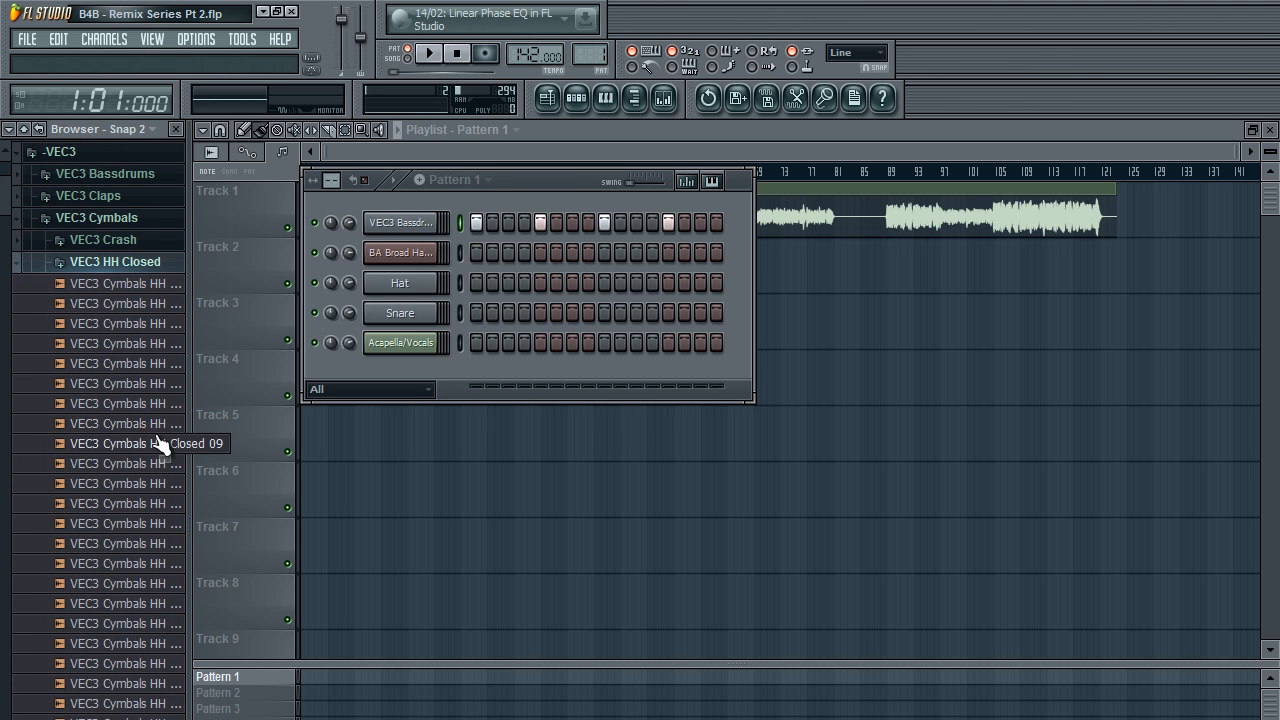
click(155, 528)
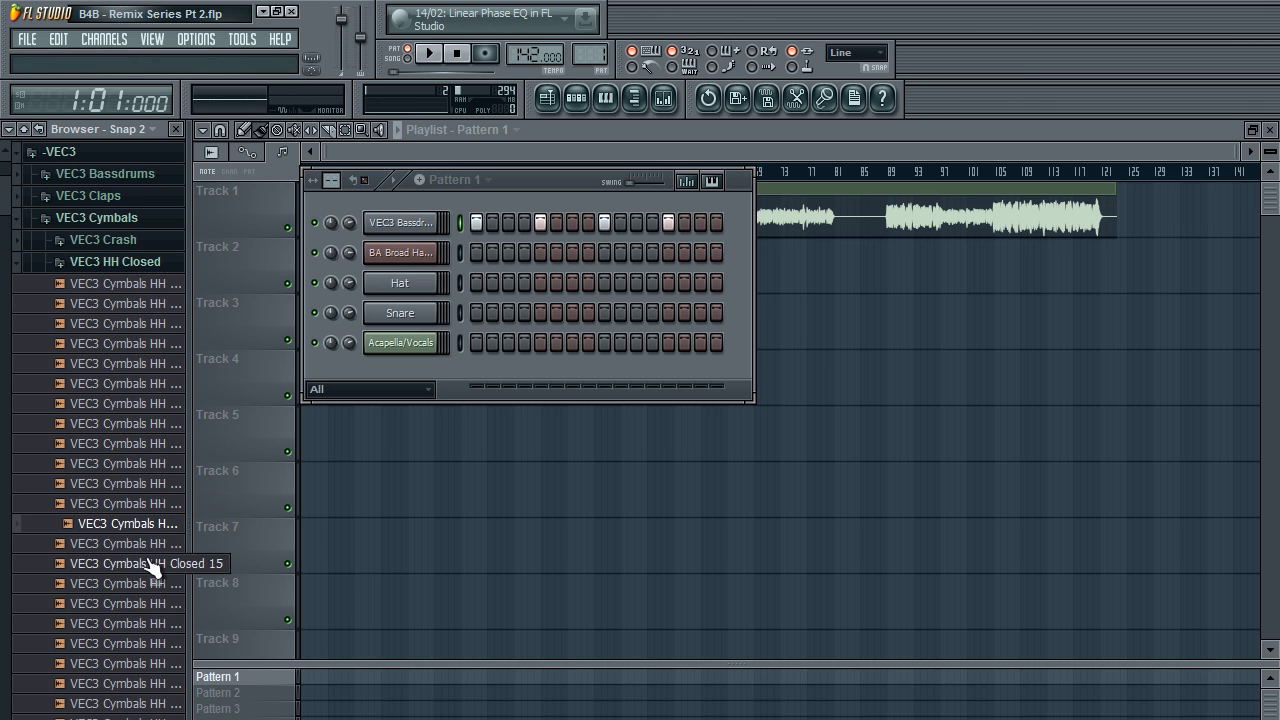
click(153, 566)
click(150, 585)
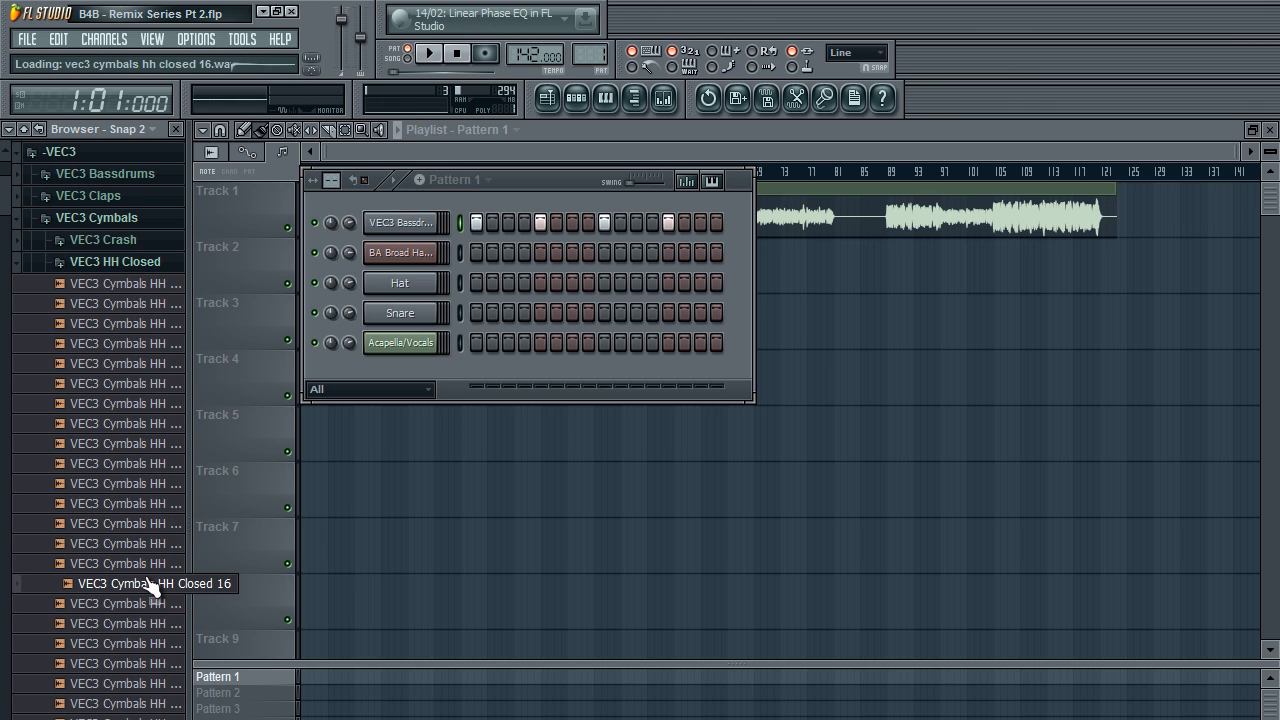
drag(150, 565, 417, 242)
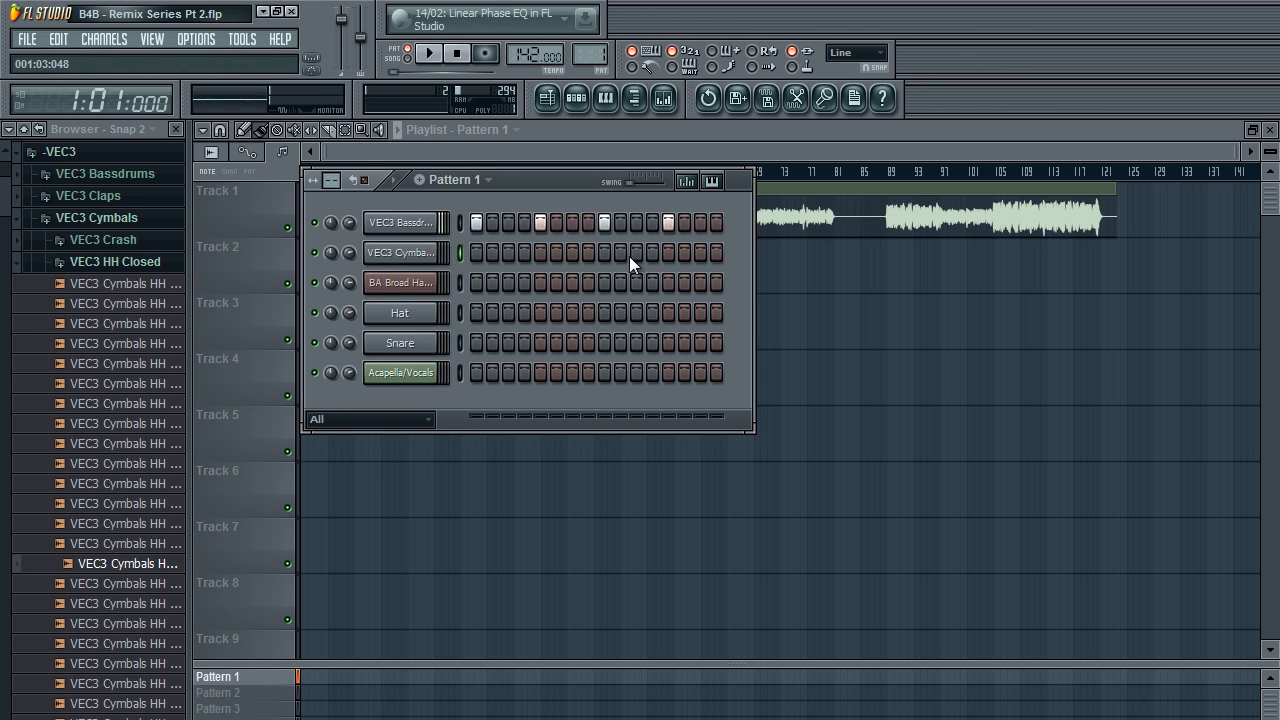
Place hits on steps 10 and 12 of the HH Closed 15 channel and play Pattern 1 to check them.
drag(613, 255, 618, 253)
click(650, 251)
key(space)
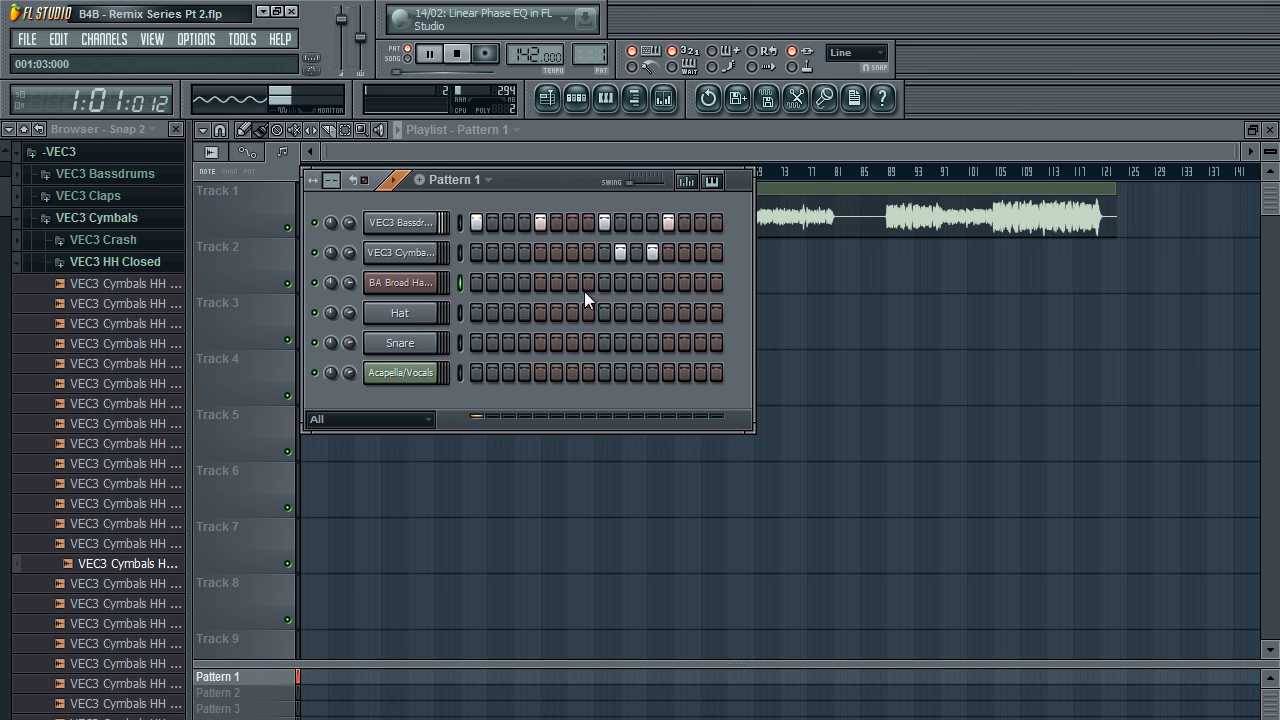
key(space)
Audition further VEC3 closed hi-hats and add VEC3 Cymbals HH Closed 04 as a new channel directly below the kick.
click(115, 523)
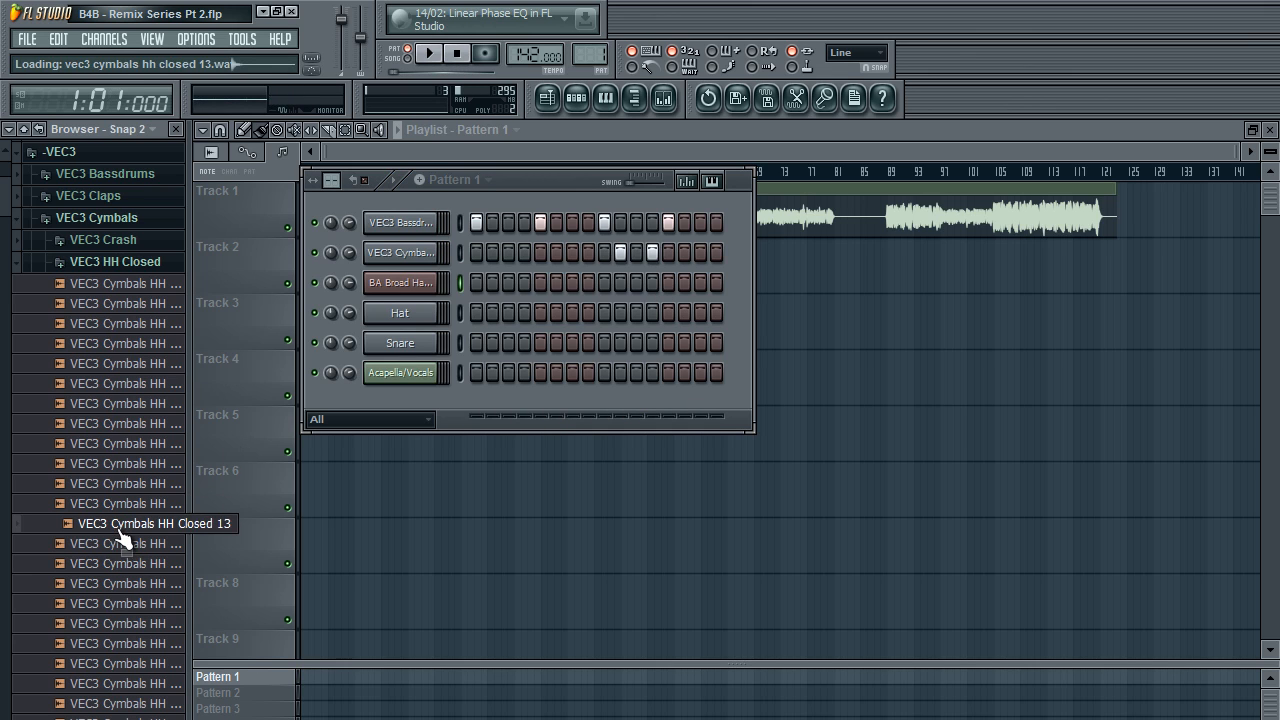
click(120, 483)
click(125, 443)
click(133, 404)
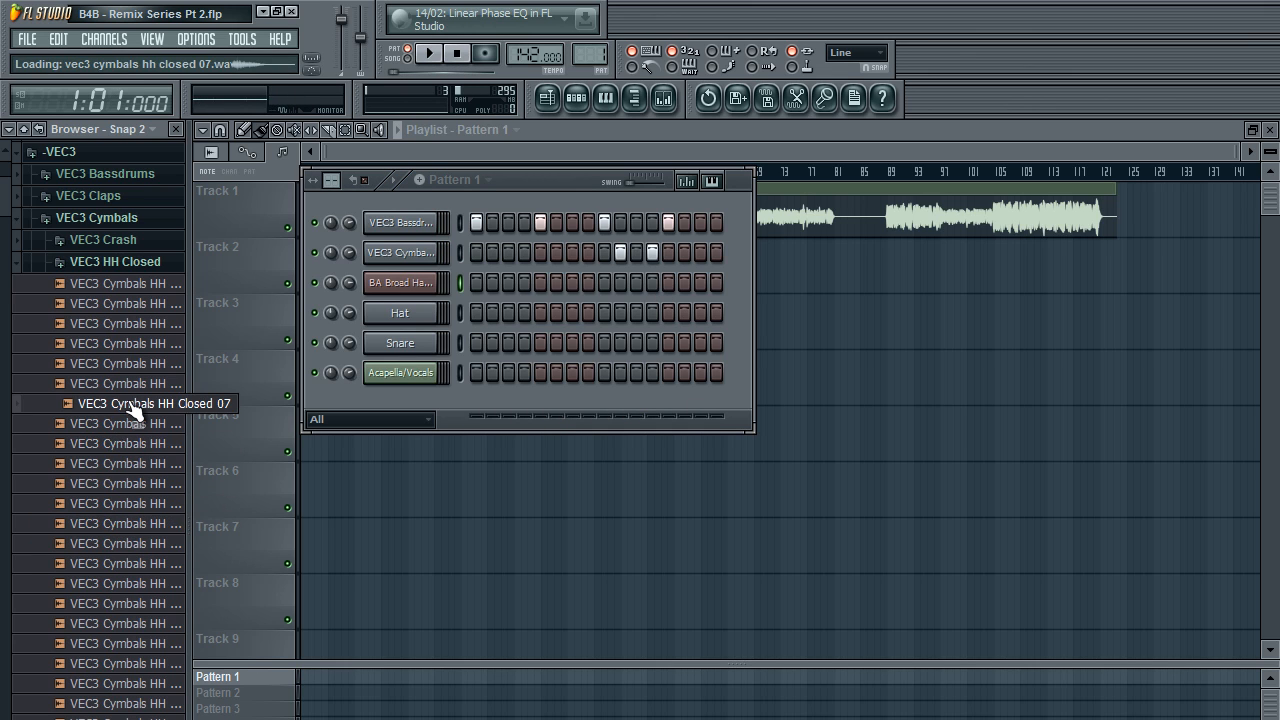
click(134, 382)
drag(134, 343, 405, 245)
Fill every second step of the HH Closed 04 channel and play the pattern to check it.
right_click(422, 258)
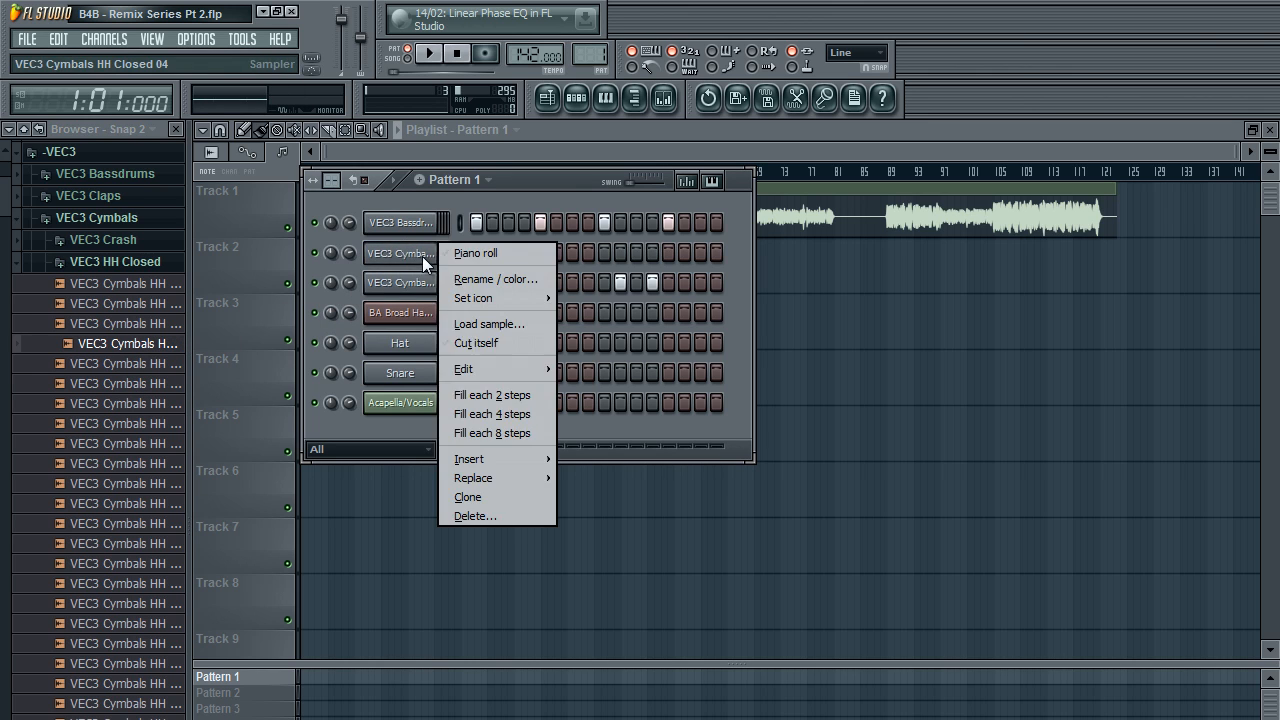
click(460, 395)
key(space)
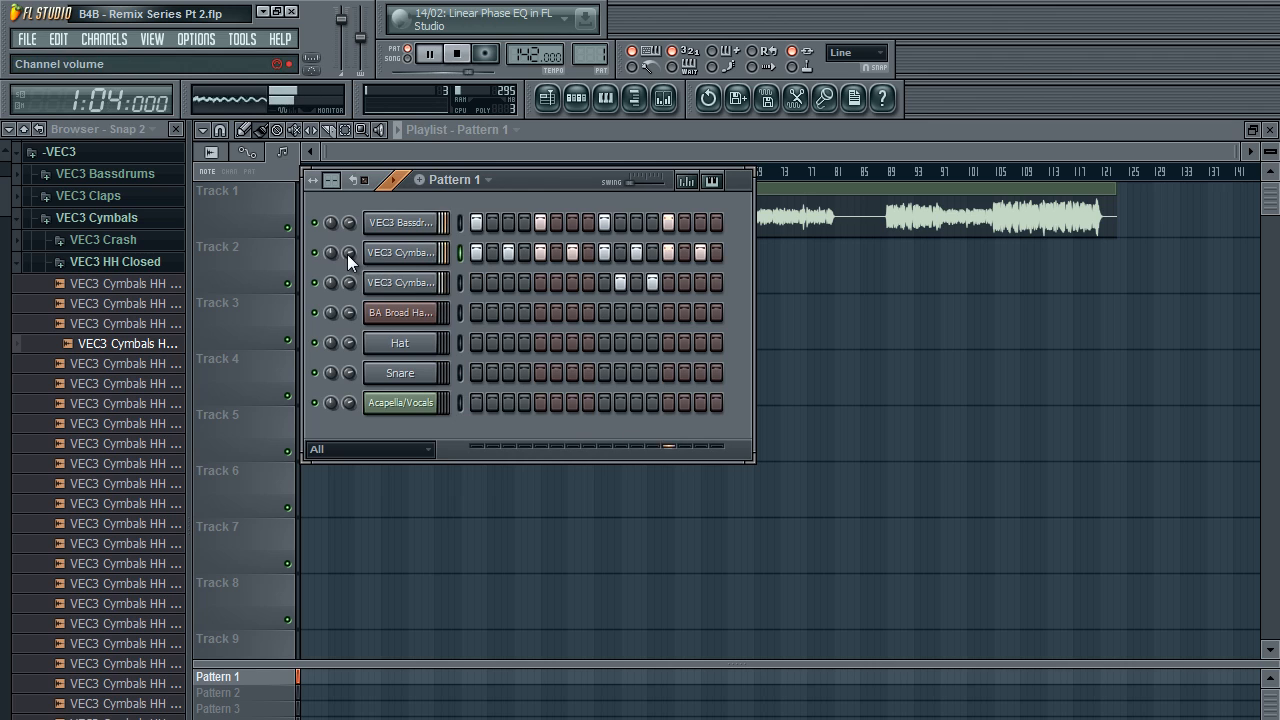
key(space)
Replace the HH Closed 04 sample with HH Closed 02, fill every step except 10 and 12, and play the pattern.
drag(191, 323, 369, 257)
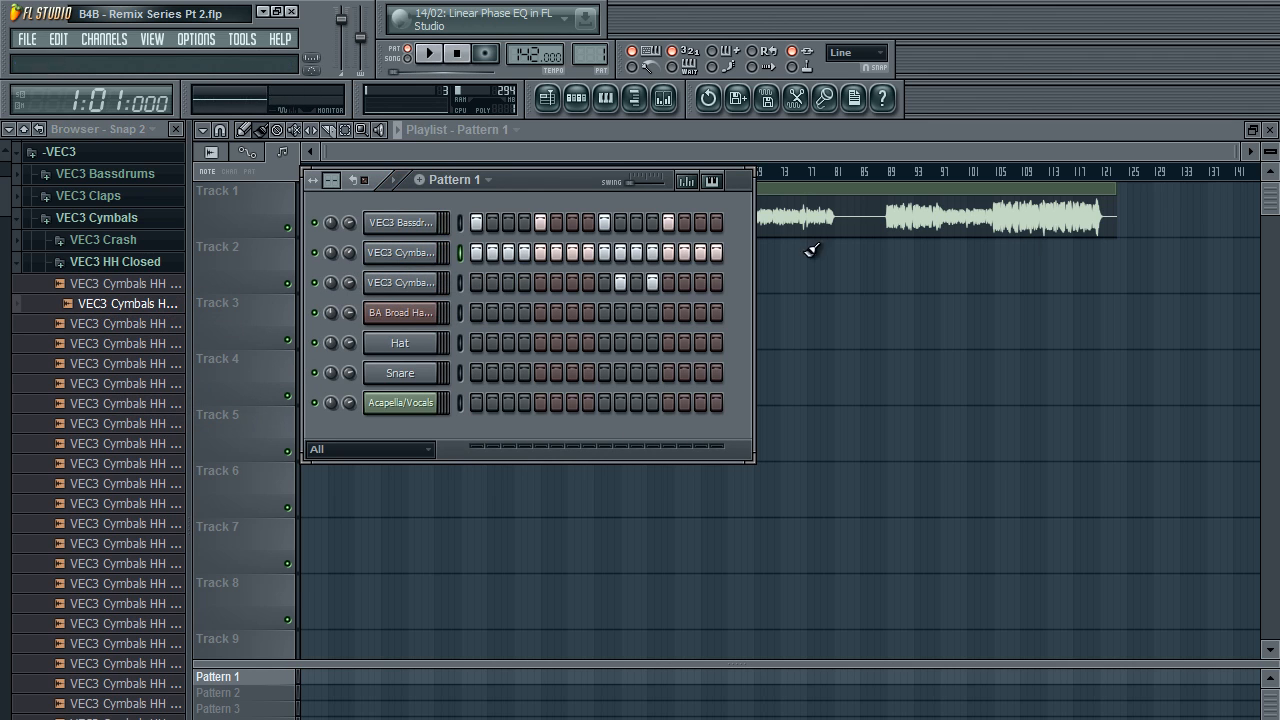
key(space)
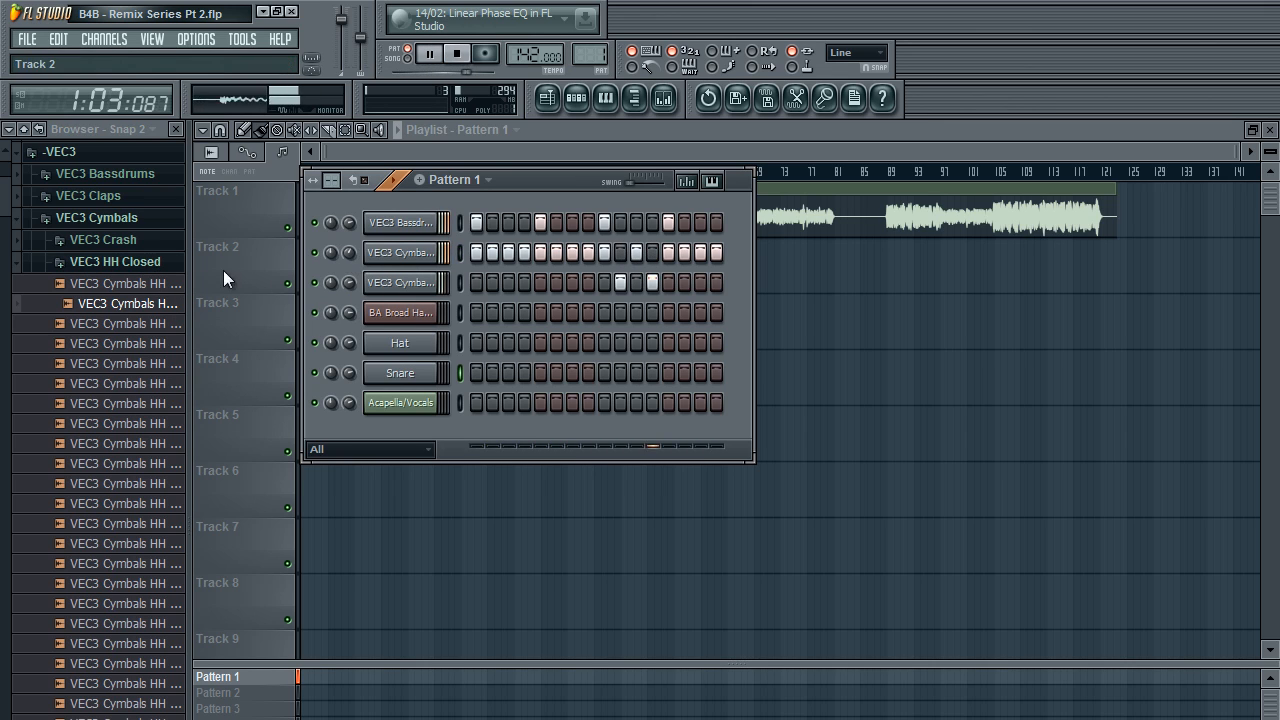
key(space)
Audition the VEC2 ride cymbals and add VEC2 Cymbals Ride 03 as a new channel directly below the kick.
click(176, 261)
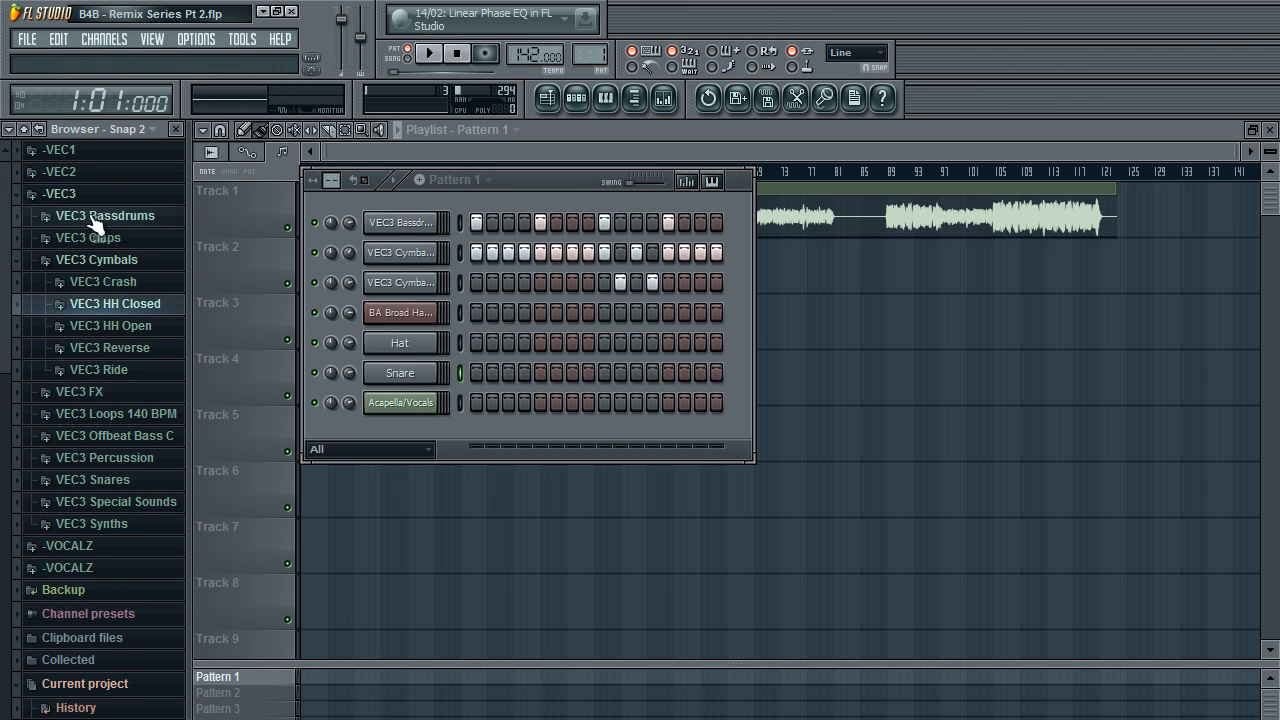
click(94, 196)
click(95, 172)
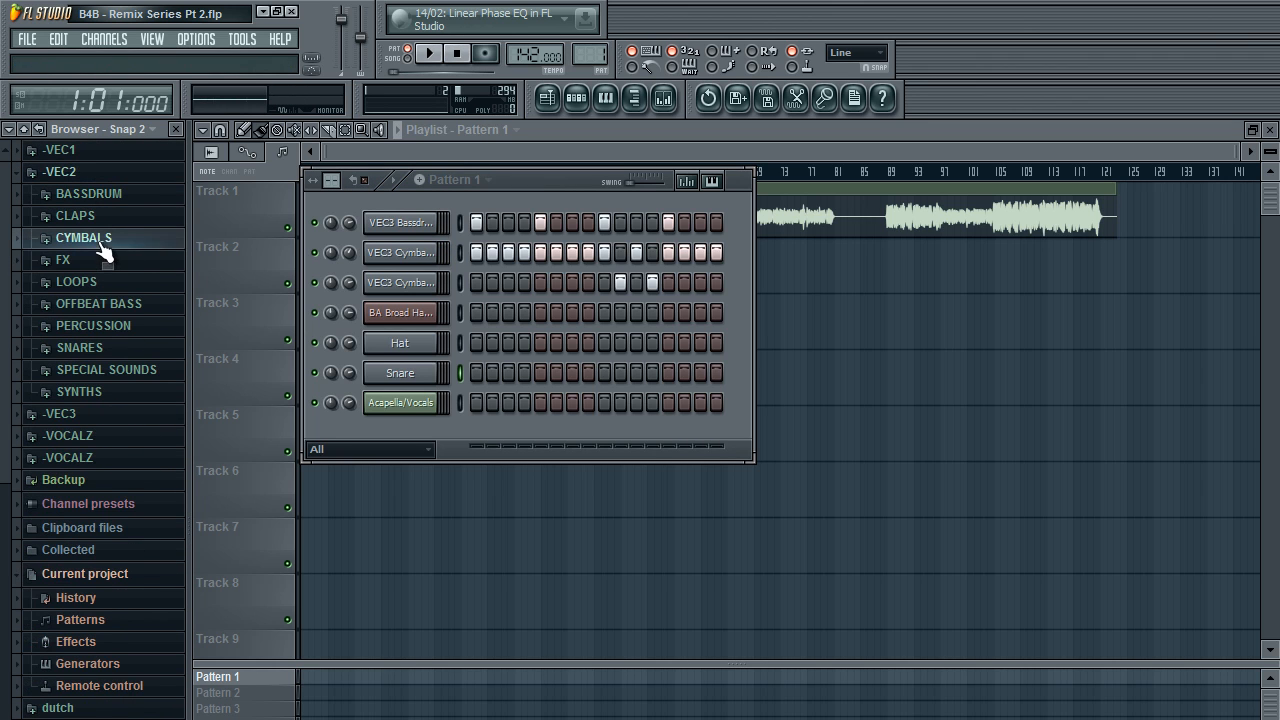
click(100, 243)
click(134, 350)
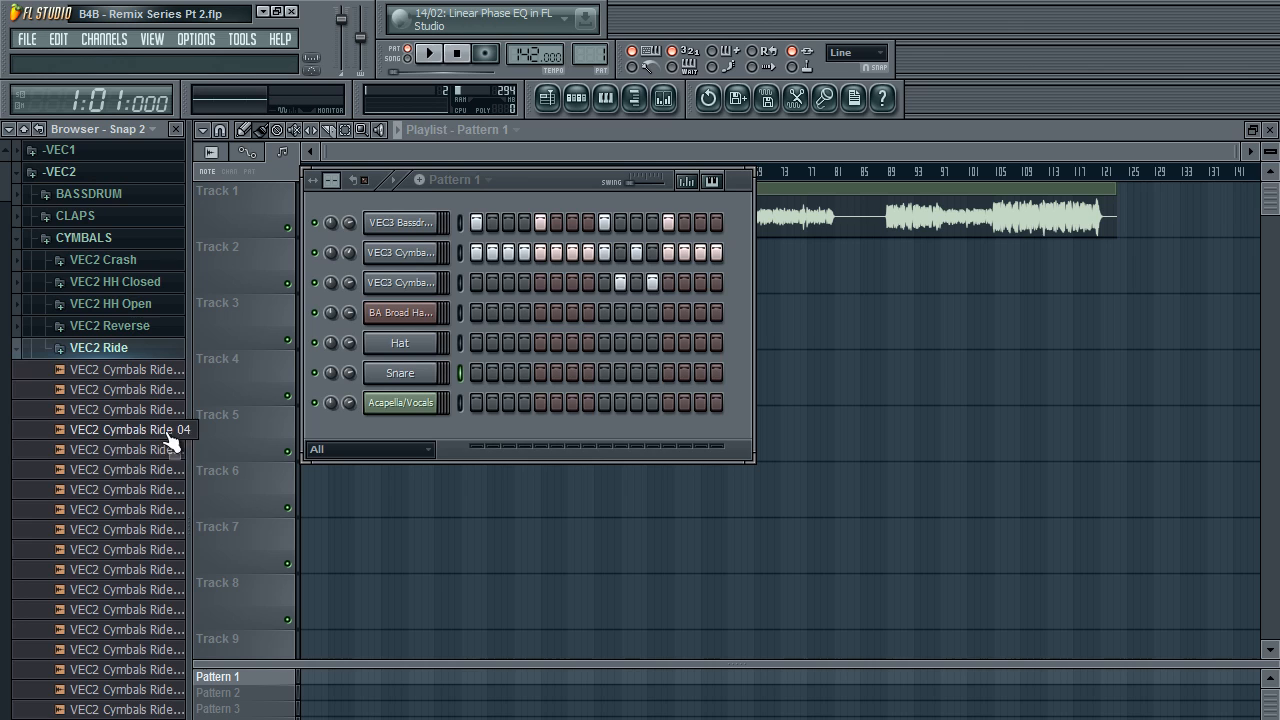
click(106, 489)
click(106, 409)
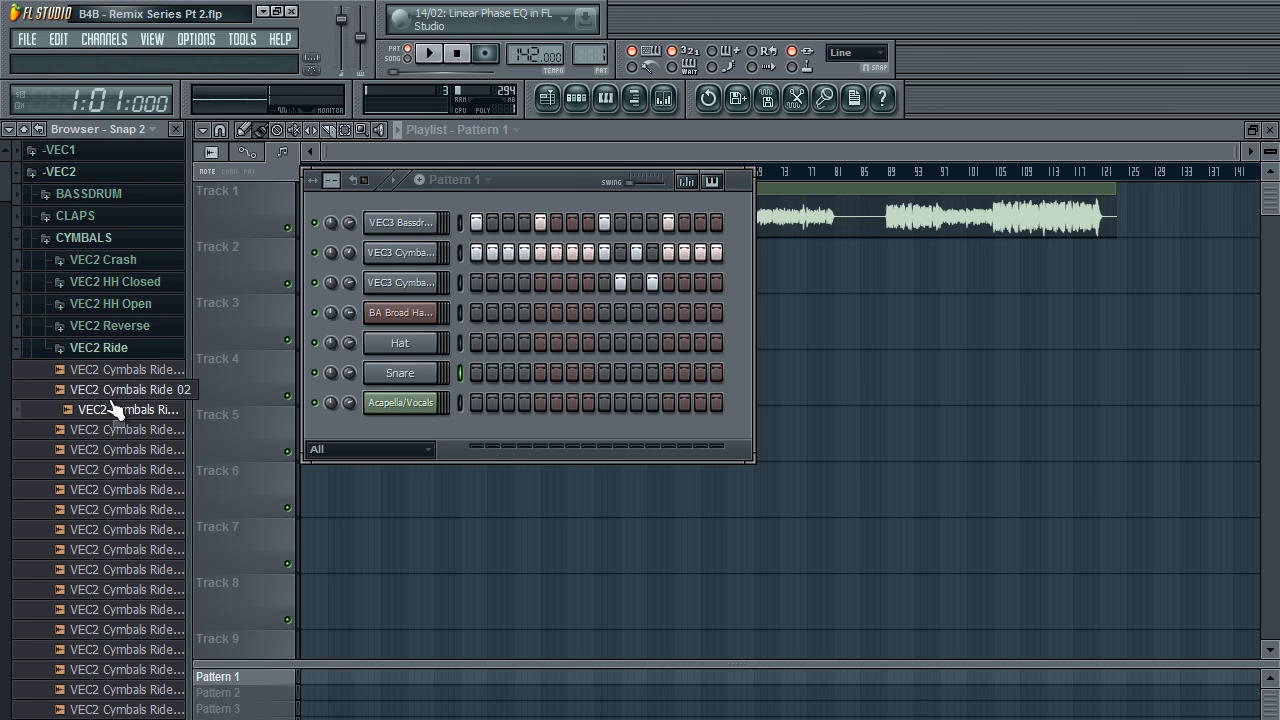
drag(117, 410, 407, 242)
Fill every fourth step of the Ride 03 channel, check its sample in the channel settings, and play the pattern.
right_click(405, 252)
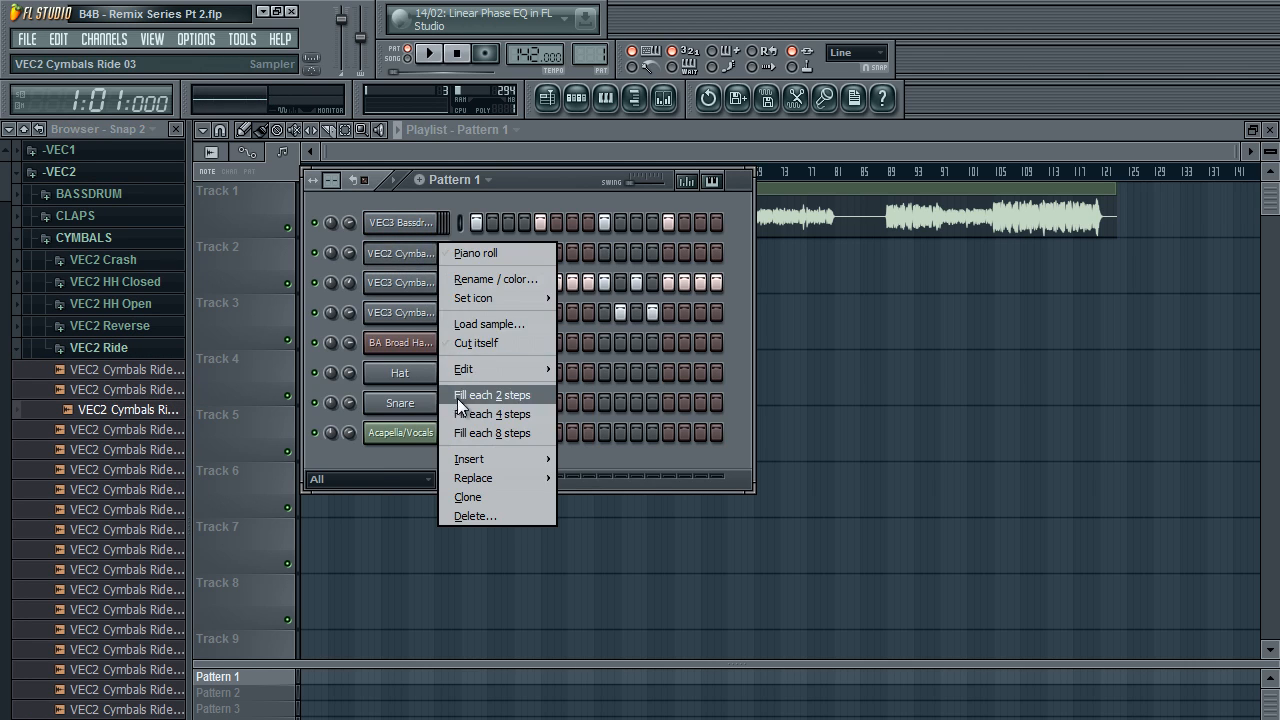
click(461, 412)
click(412, 257)
click(517, 676)
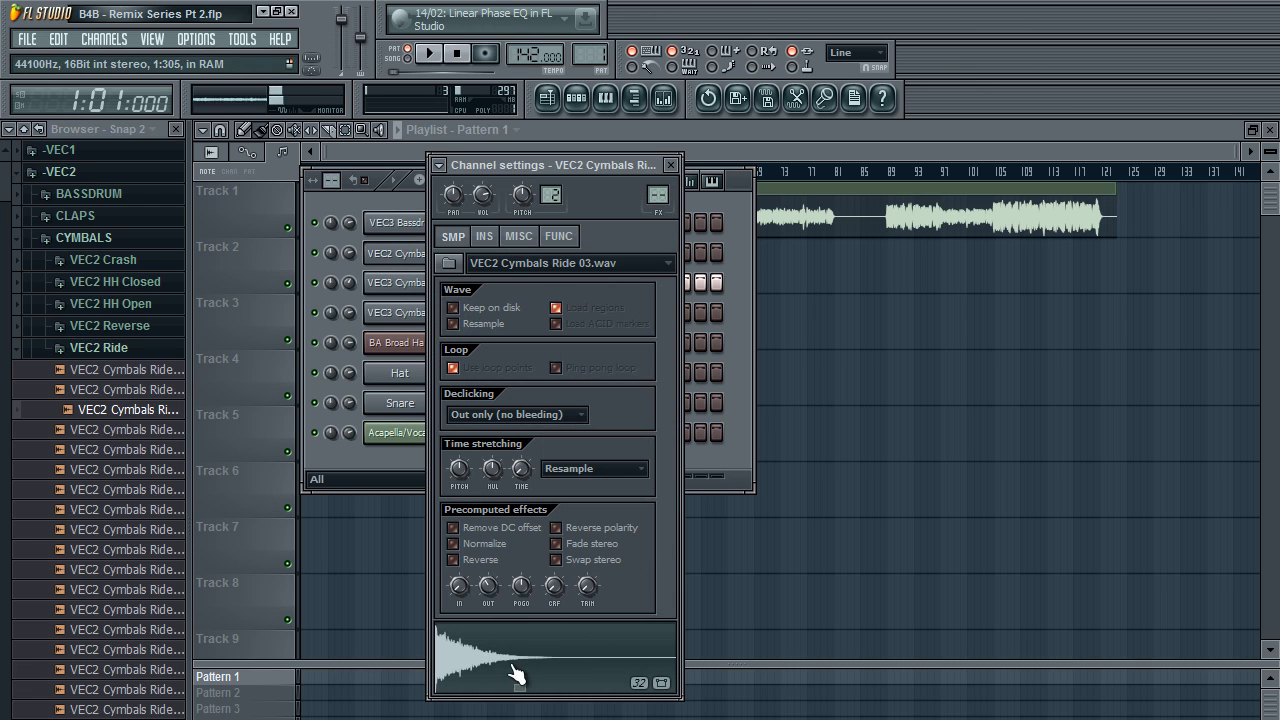
click(671, 165)
key(space)
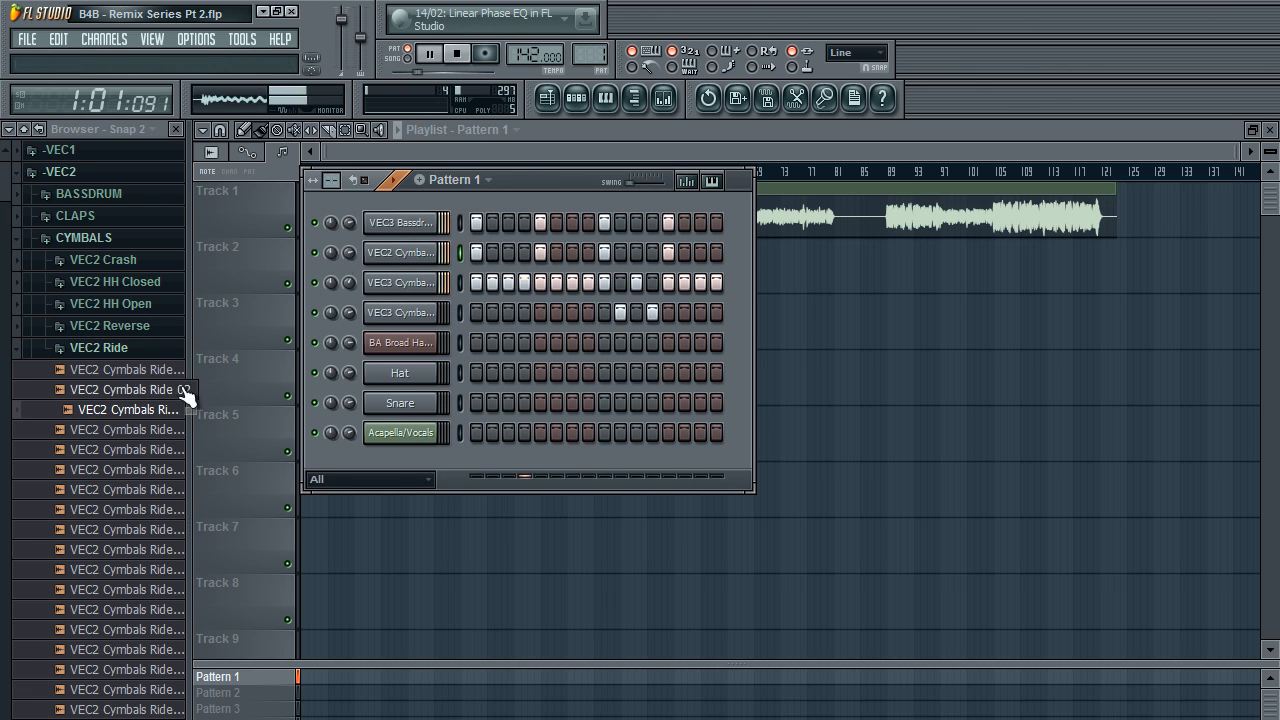
Close the VEC2 Ride folder, open the VEC2 HH Closed folder under Cymbals, and stop playback.
click(155, 349)
click(118, 240)
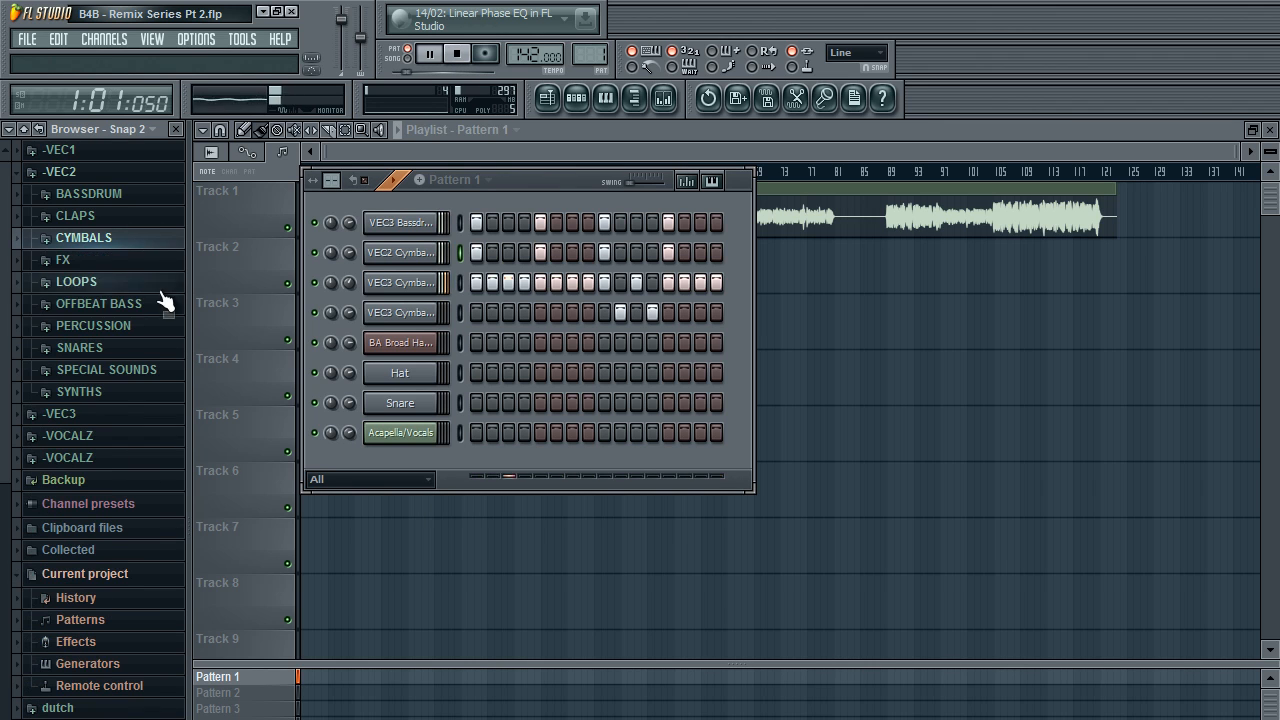
click(129, 239)
key(space)
click(118, 281)
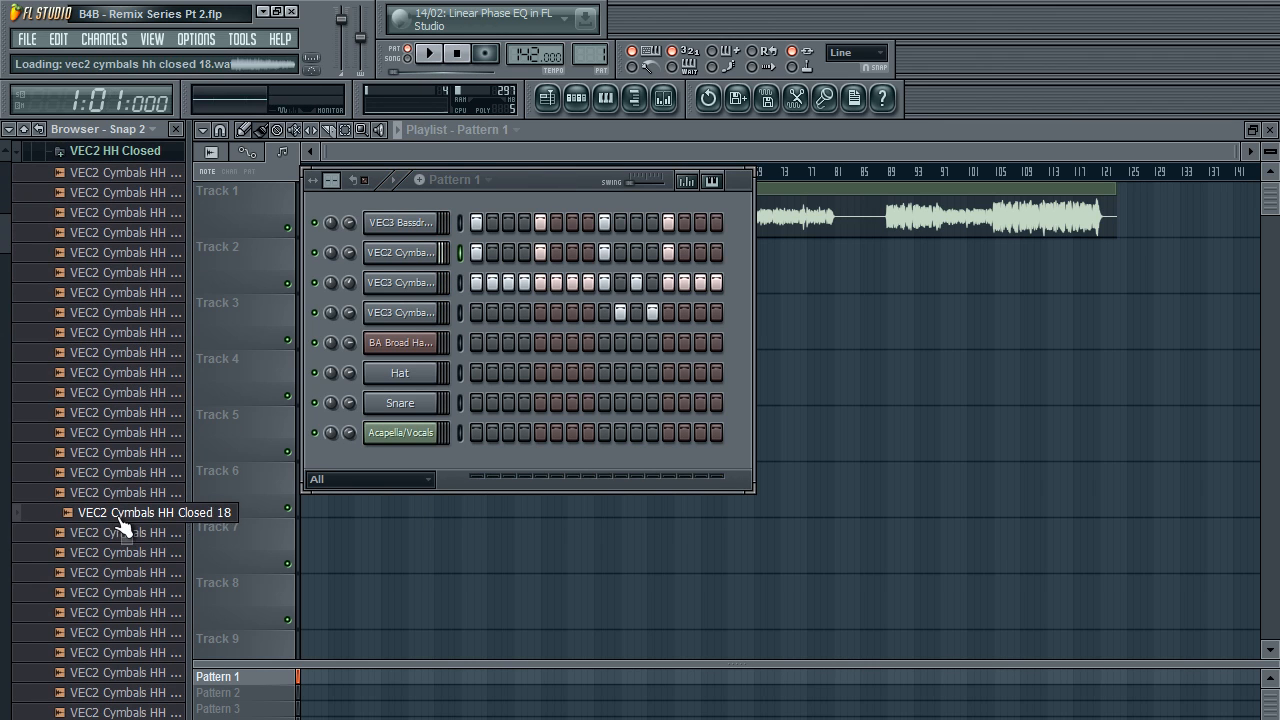
Try several VEC2 closed hi-hats, including HH Closed 24 and 26, on the channel with hits on steps 10 and 12.
click(112, 392)
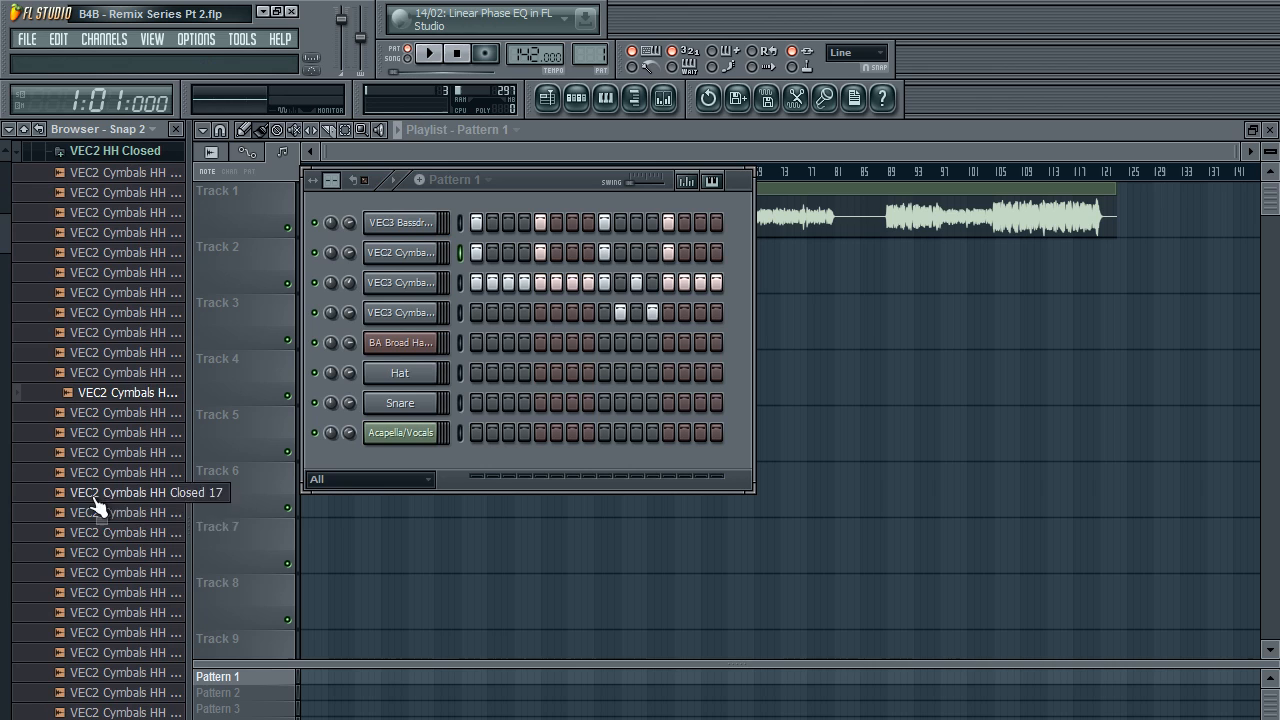
drag(112, 596, 418, 314)
key(space)
click(126, 632)
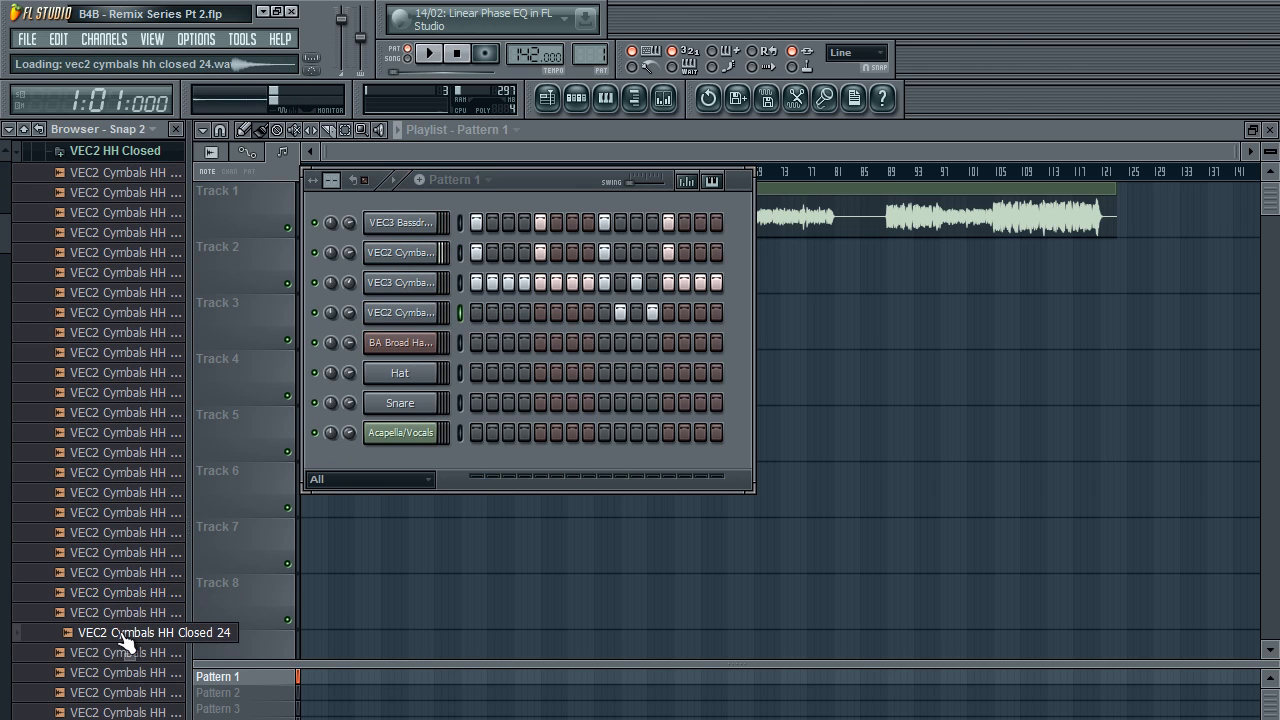
drag(126, 640, 400, 312)
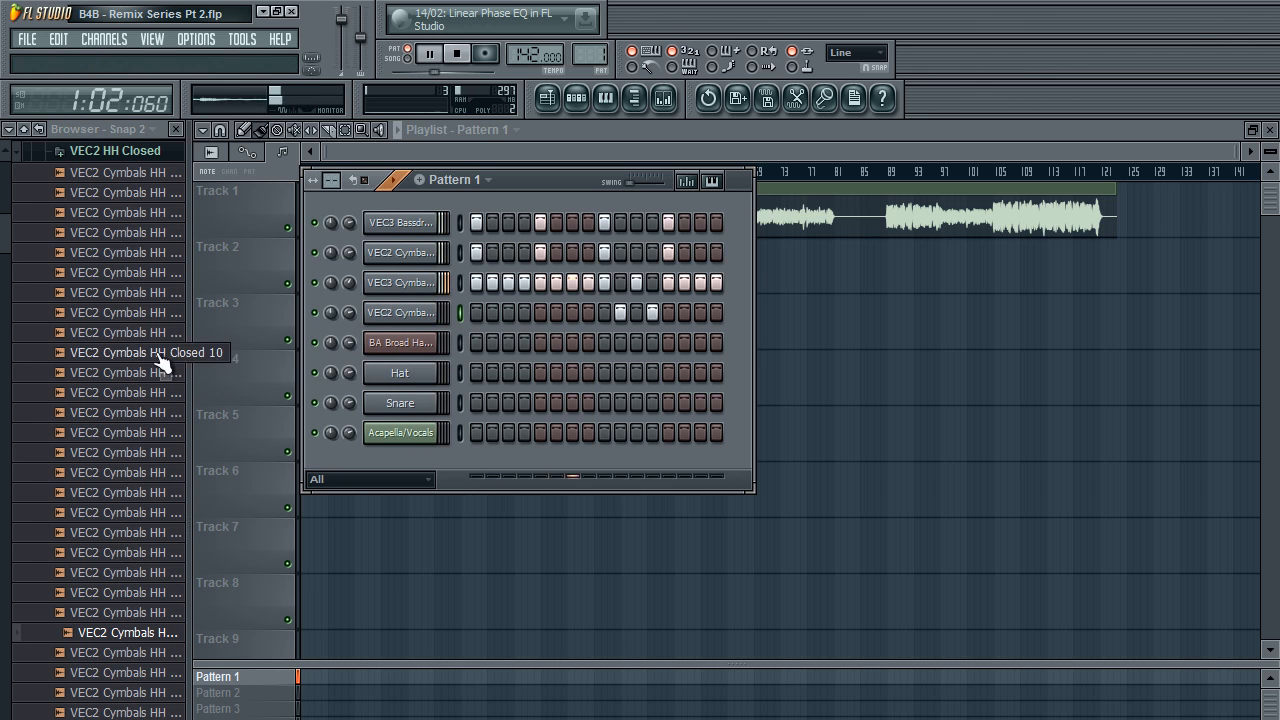
scroll(90, 562, down, 2)
drag(98, 560, 400, 314)
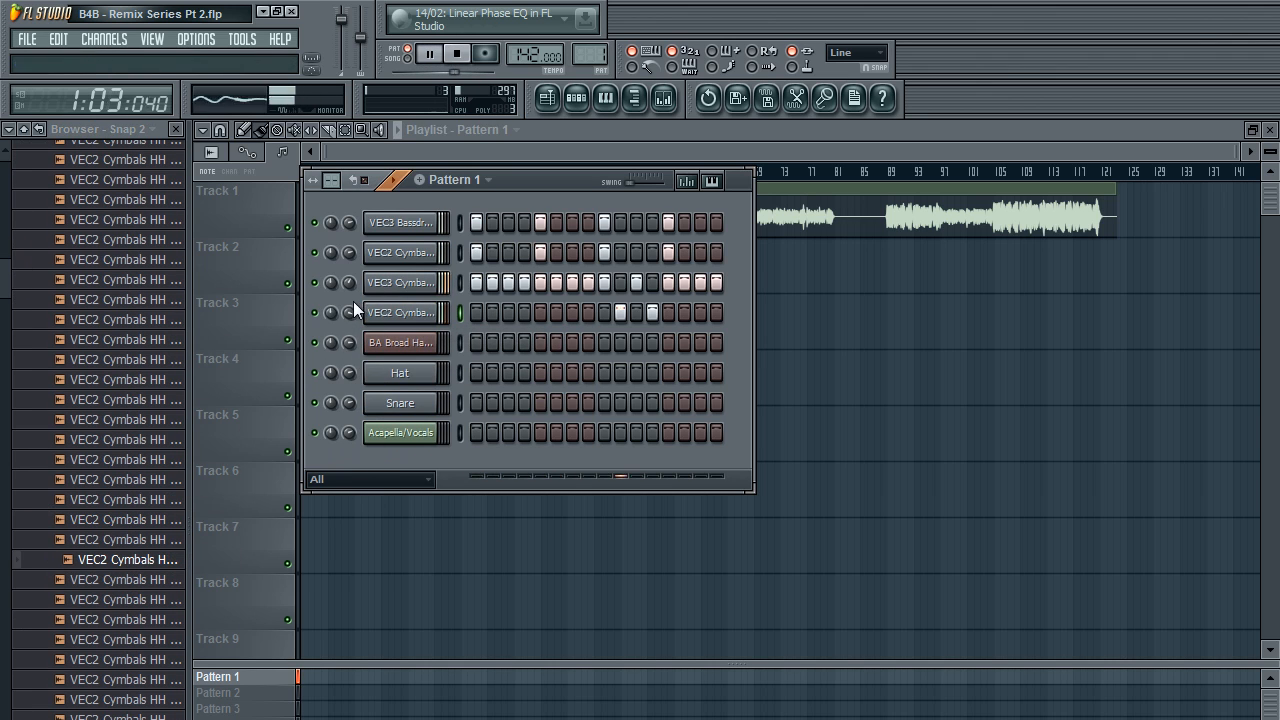
key(space)
Try VEC2 Cymbals HH Closed 28 and 29 on the two-hit hi-hat channel and listen to each in the pattern.
click(177, 580)
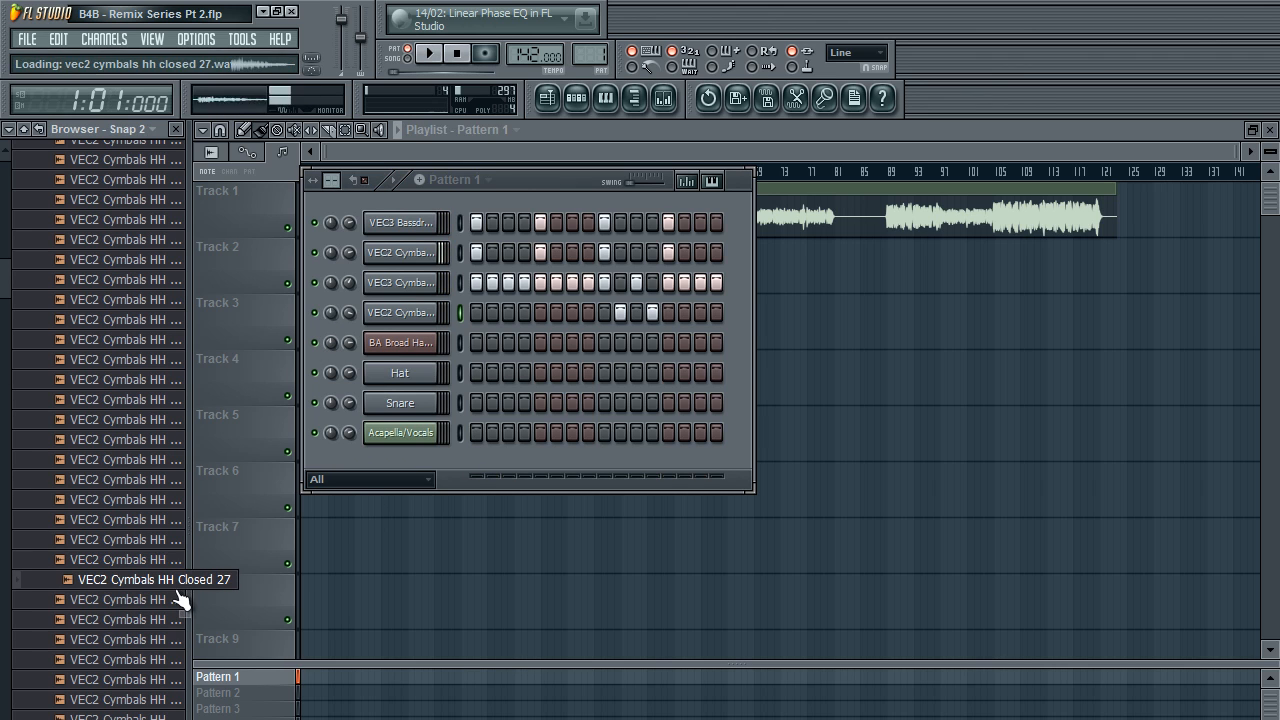
click(172, 600)
drag(168, 610, 400, 312)
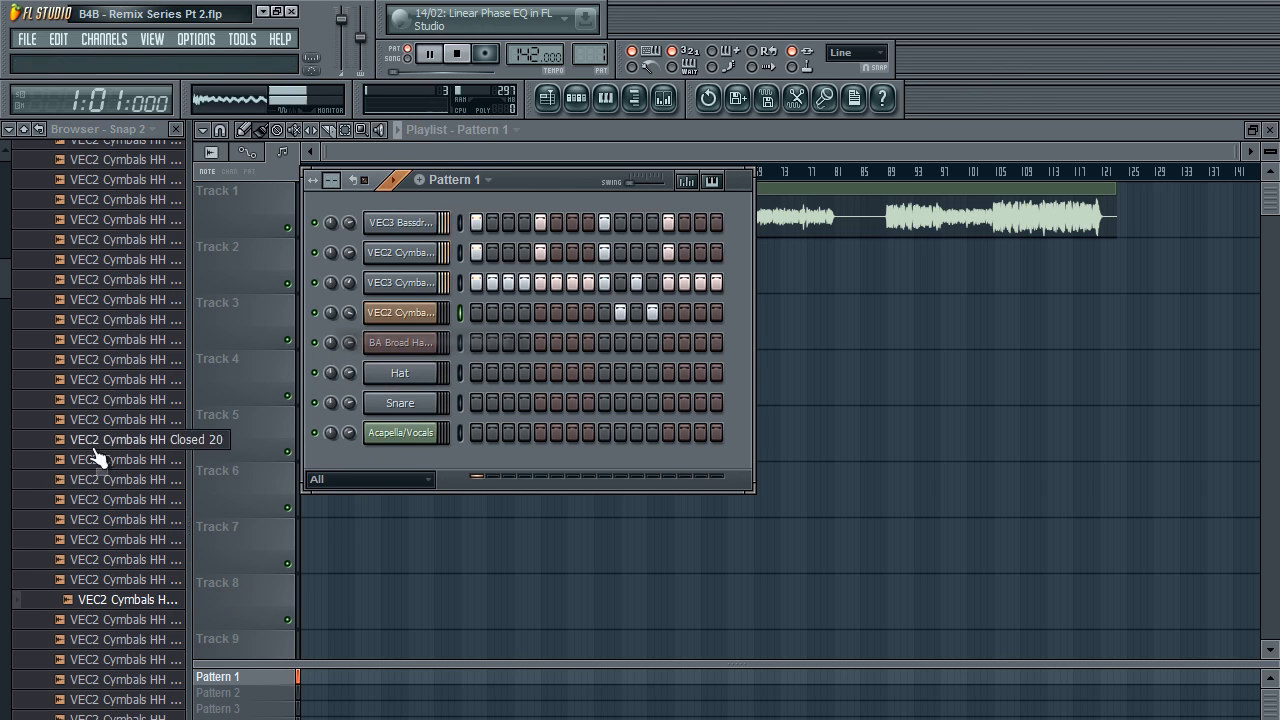
key(space)
scroll(3, 350, down, 2)
key(space)
click(104, 479)
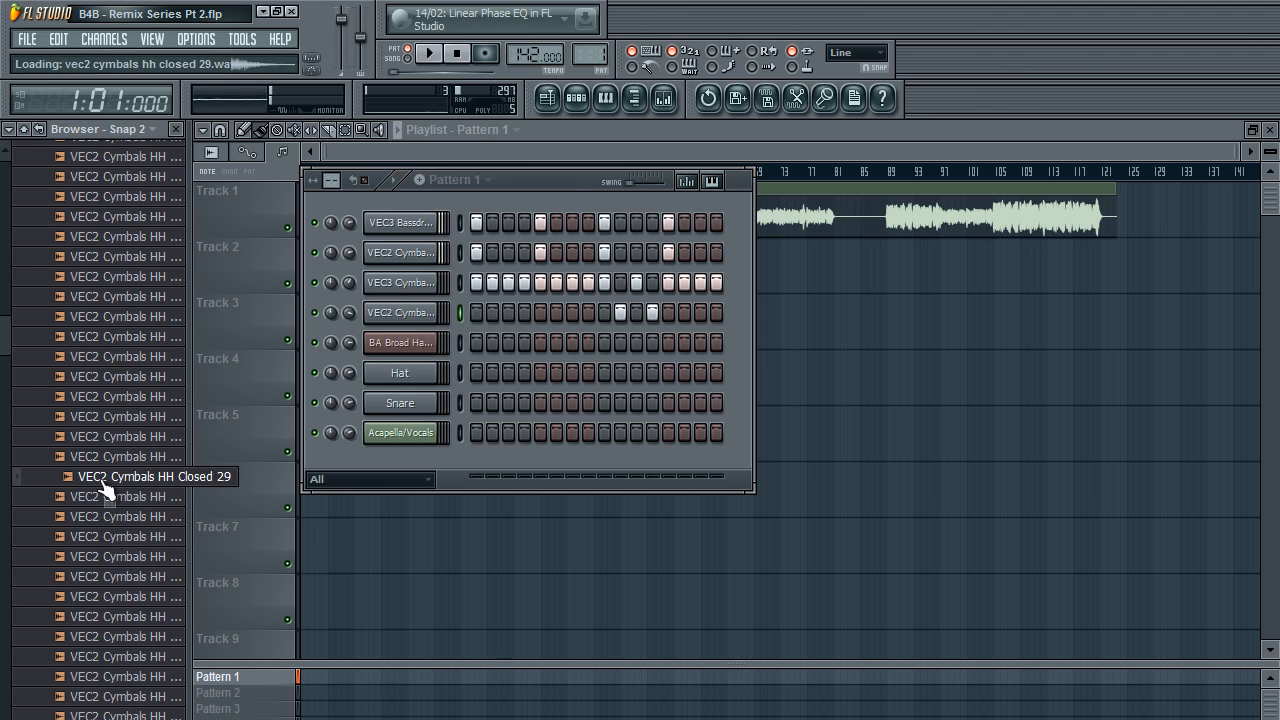
drag(208, 425, 400, 314)
key(space)
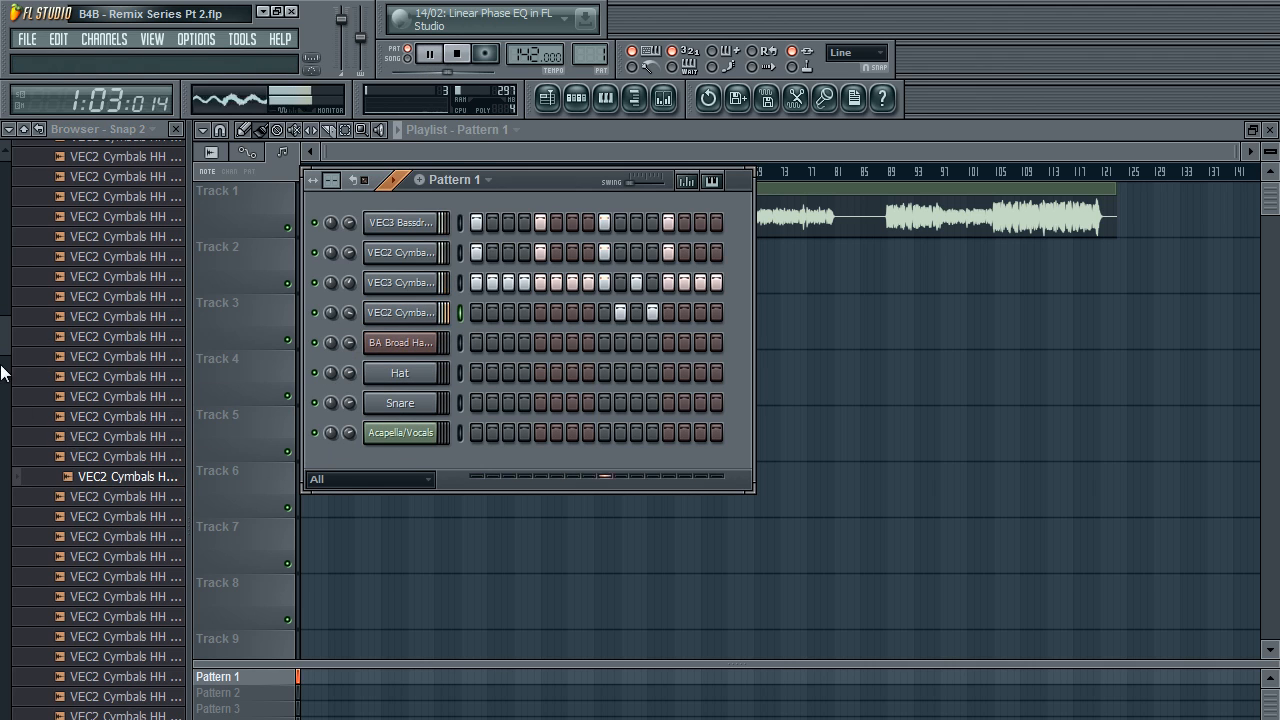
Audition more VEC2 closed hi-hats, load VEC2 Cymbals HH Closed 37 into the two-hit hi-hat channel, and play the pattern.
scroll(3, 425, down, 2)
key(space)
click(120, 386)
drag(187, 369, 75, 440)
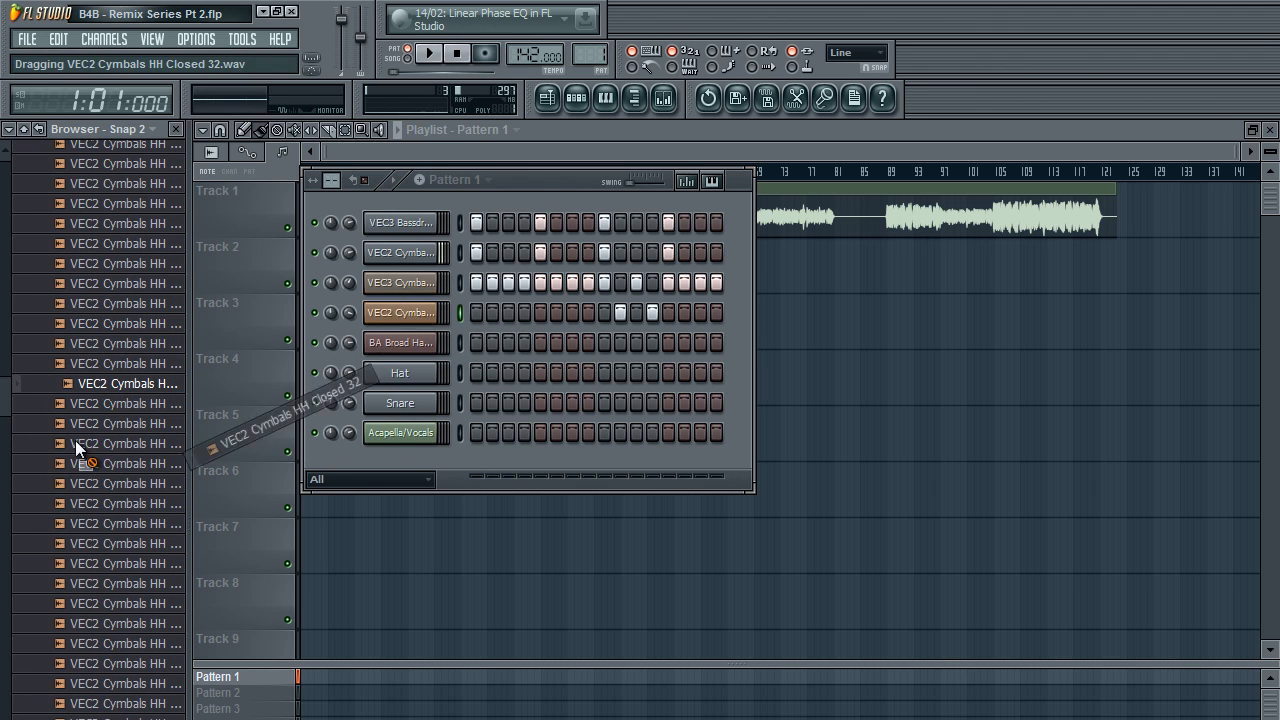
click(80, 443)
click(88, 483)
drag(86, 484, 410, 316)
key(space)
Collapse the VEC2 HH Closed sample folder in the browser while the pattern keeps playing.
scroll(18, 215, up, 7)
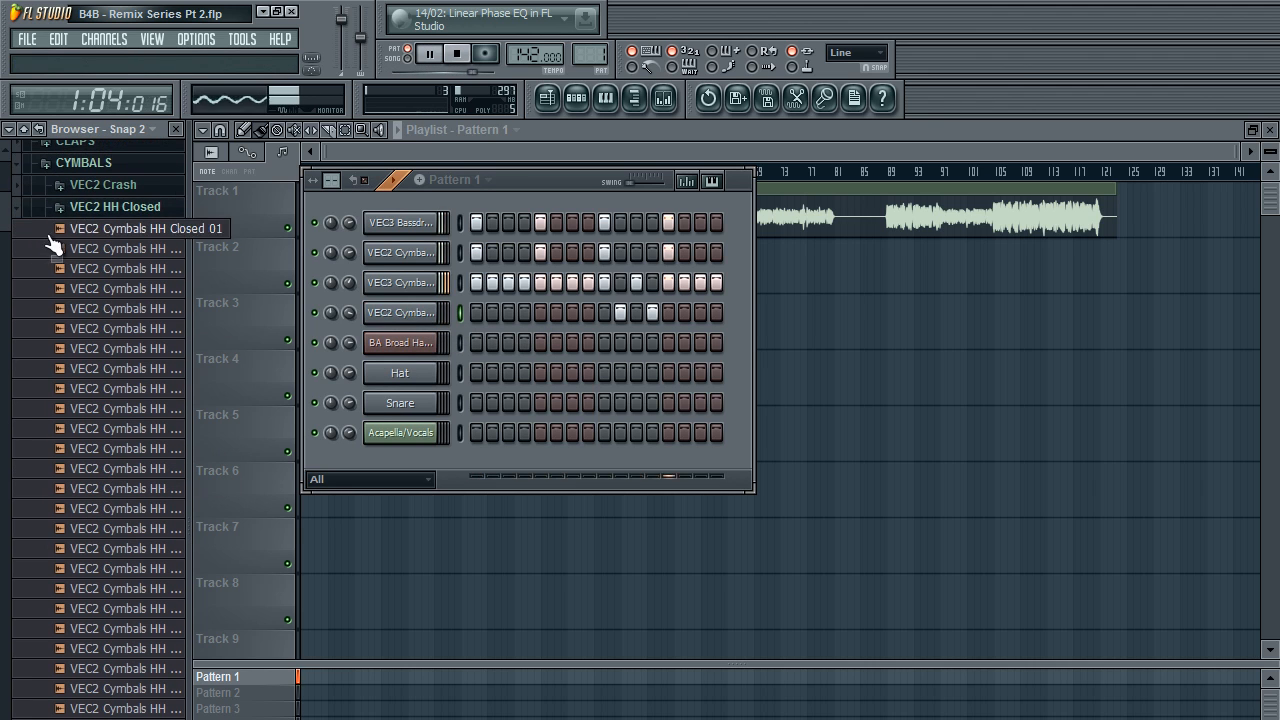
right_click(350, 313)
click(363, 320)
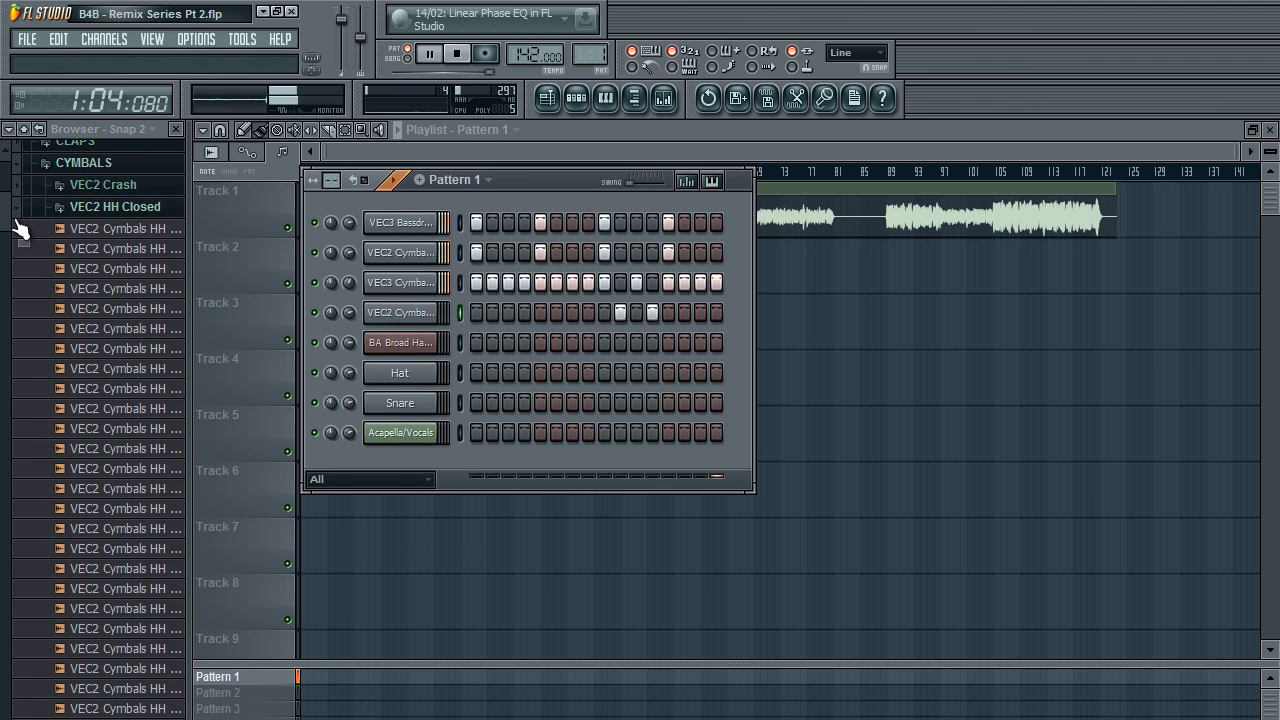
scroll(25, 230, up, 4)
click(55, 286)
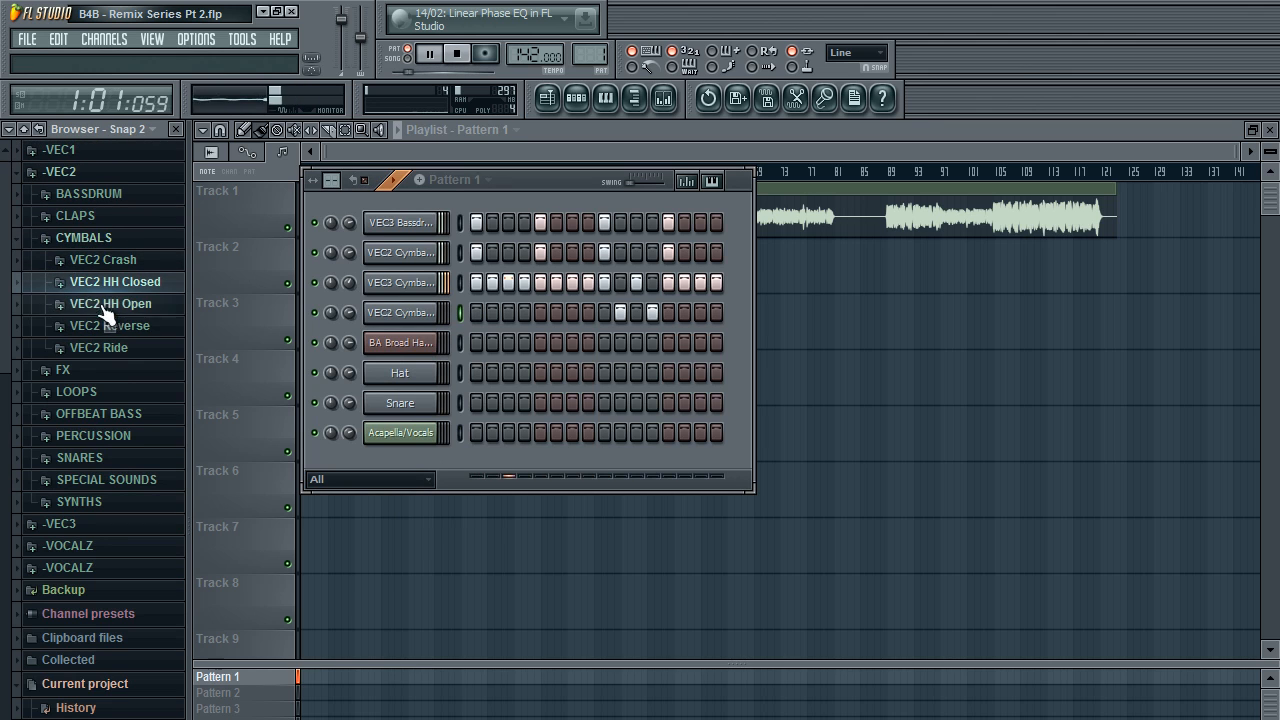
Stop playback, switch from the VEC2 cymbals to the VEC2 claps samples, and audition Claps 017 and 027.
click(110, 240)
key(space)
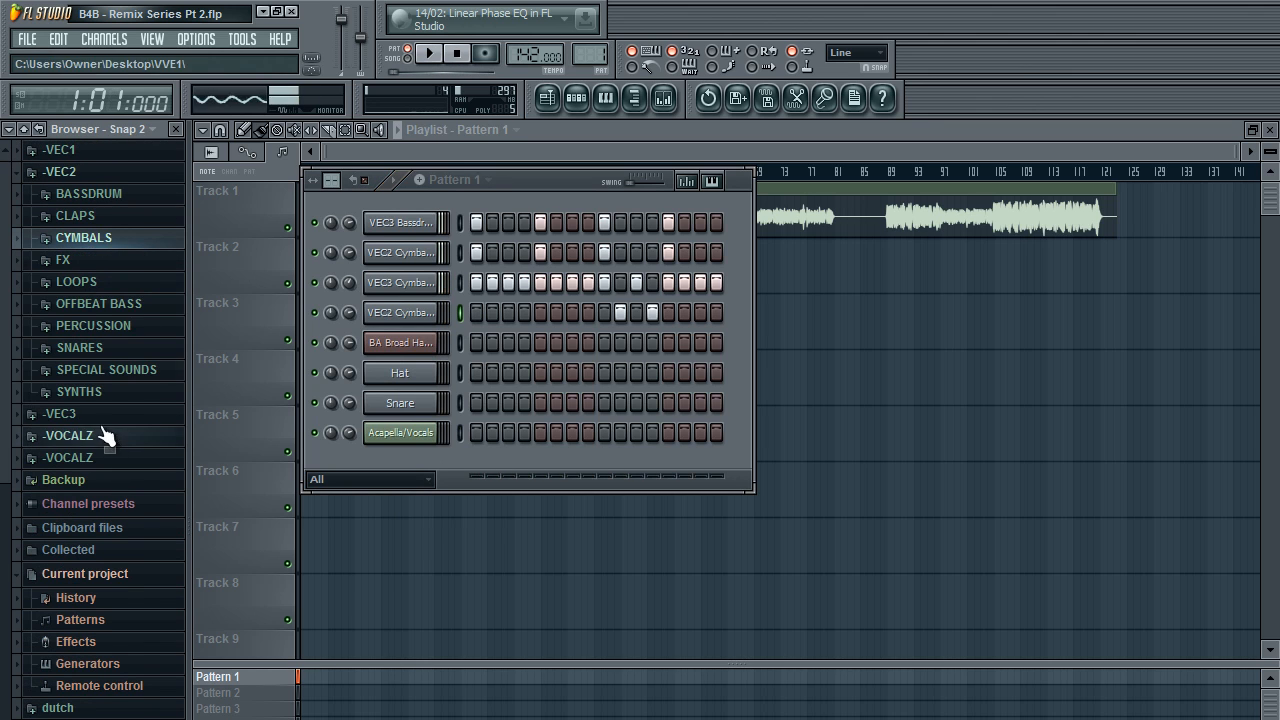
click(97, 216)
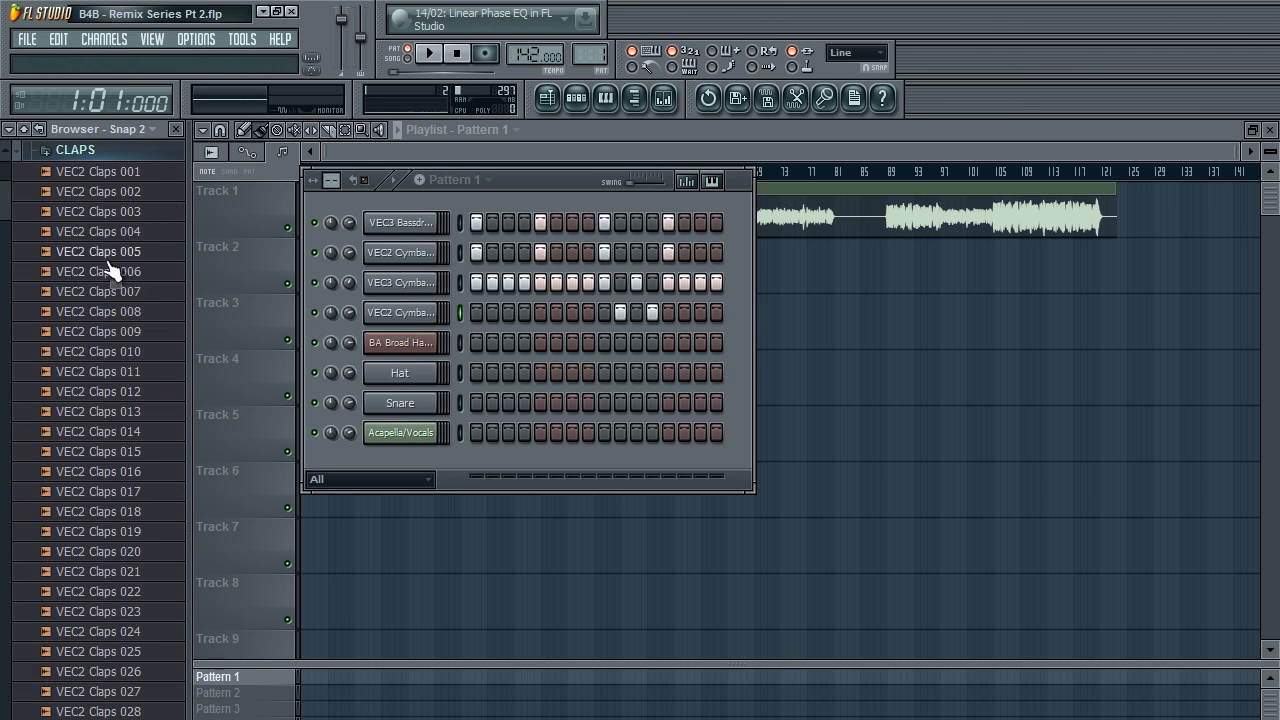
click(110, 490)
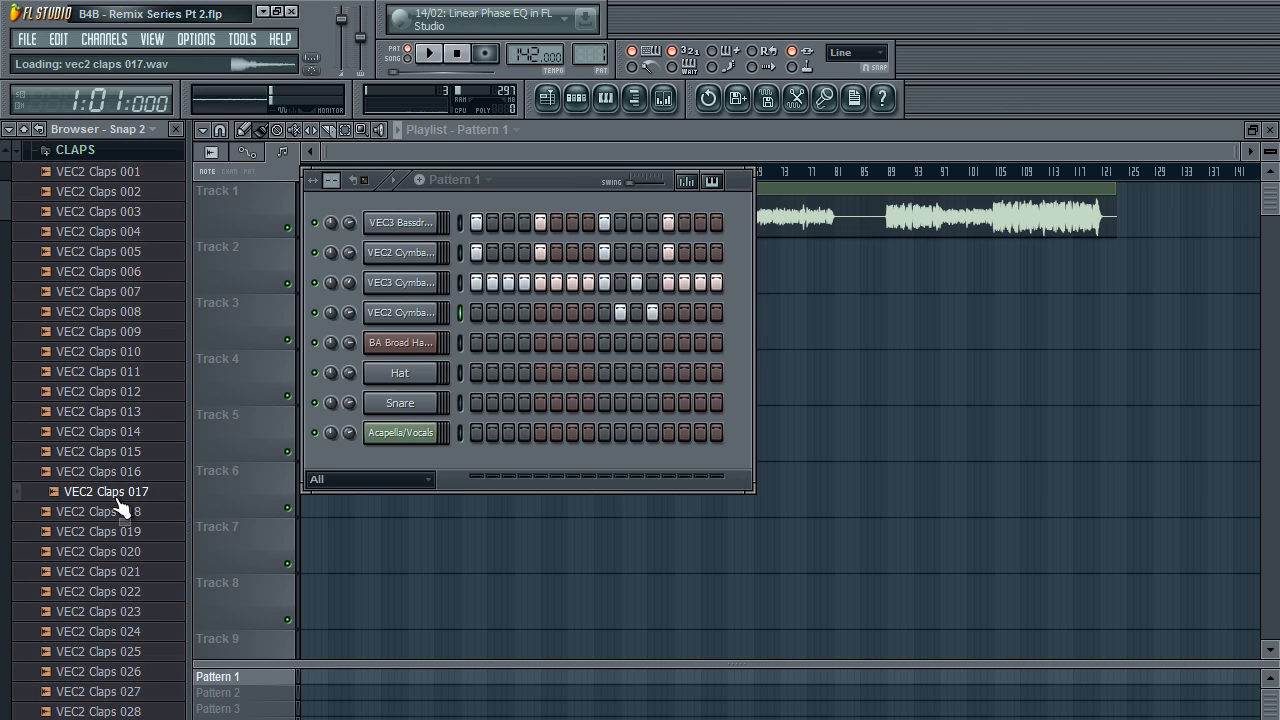
scroll(105, 640, down, 3)
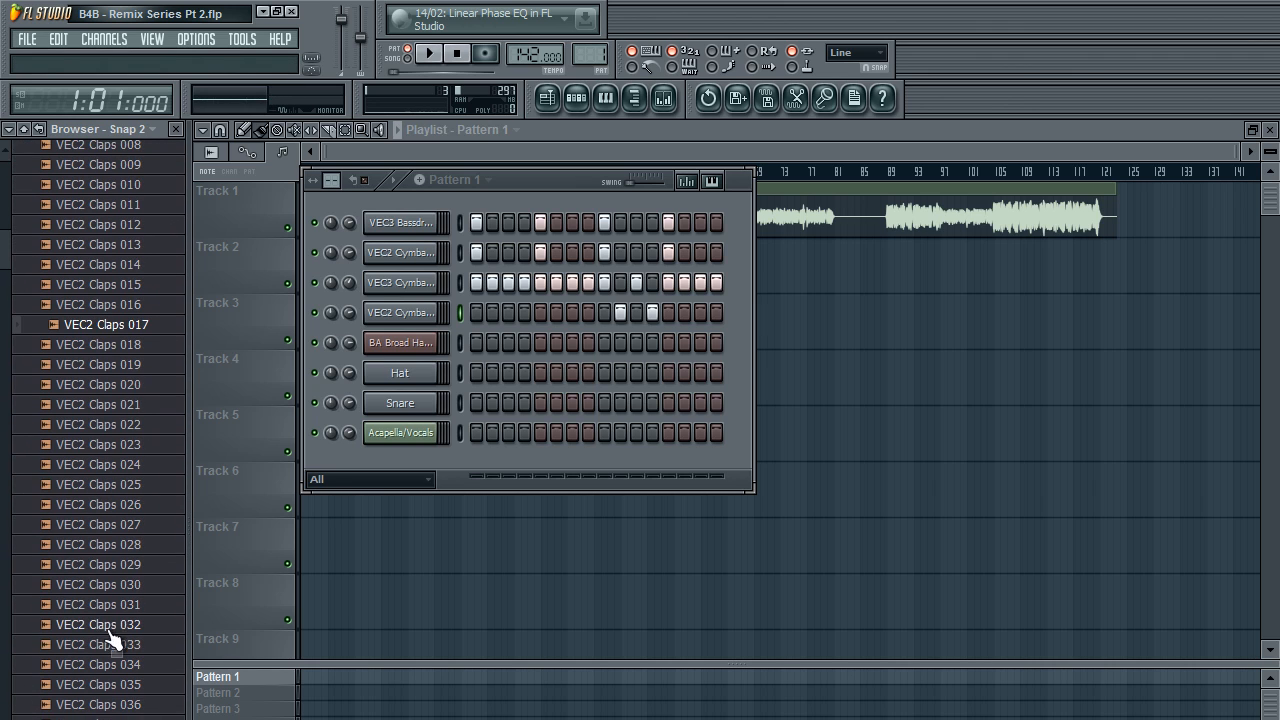
click(110, 525)
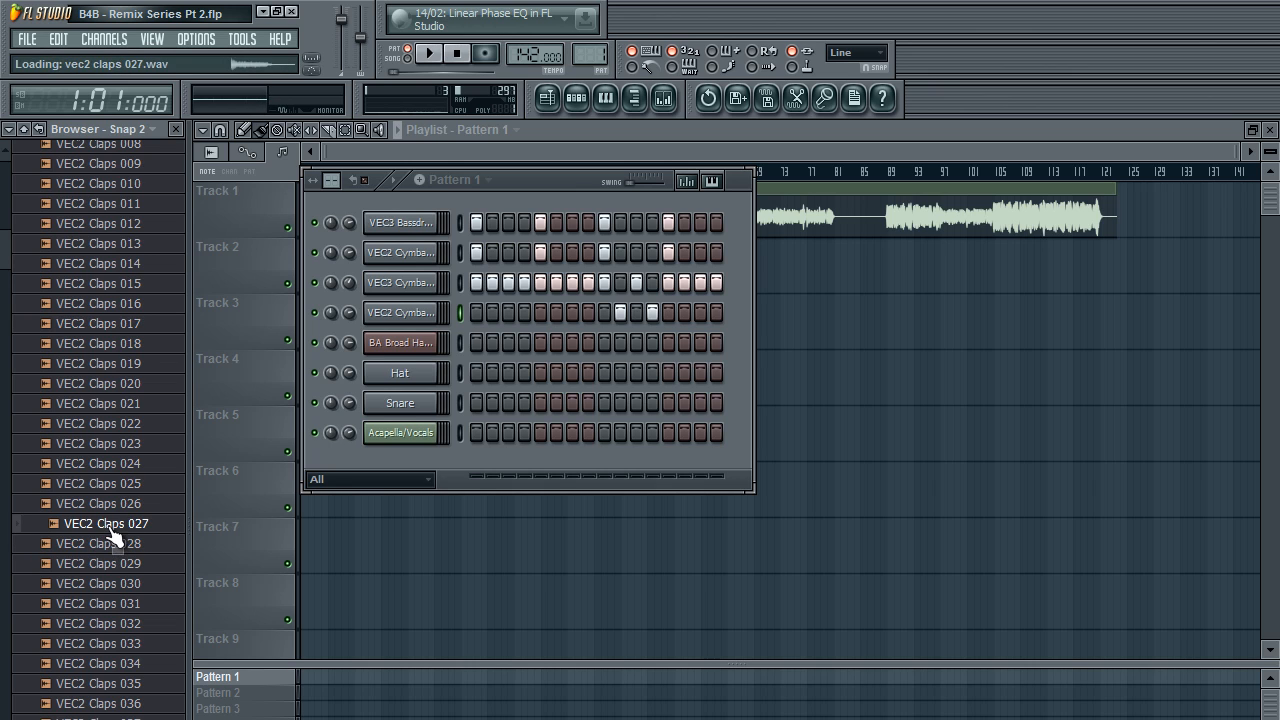
Add VEC2 Claps 024 as a new channel below the cymbals, with hits on steps 5 and 13.
drag(125, 530, 378, 334)
click(108, 466)
click(65, 466)
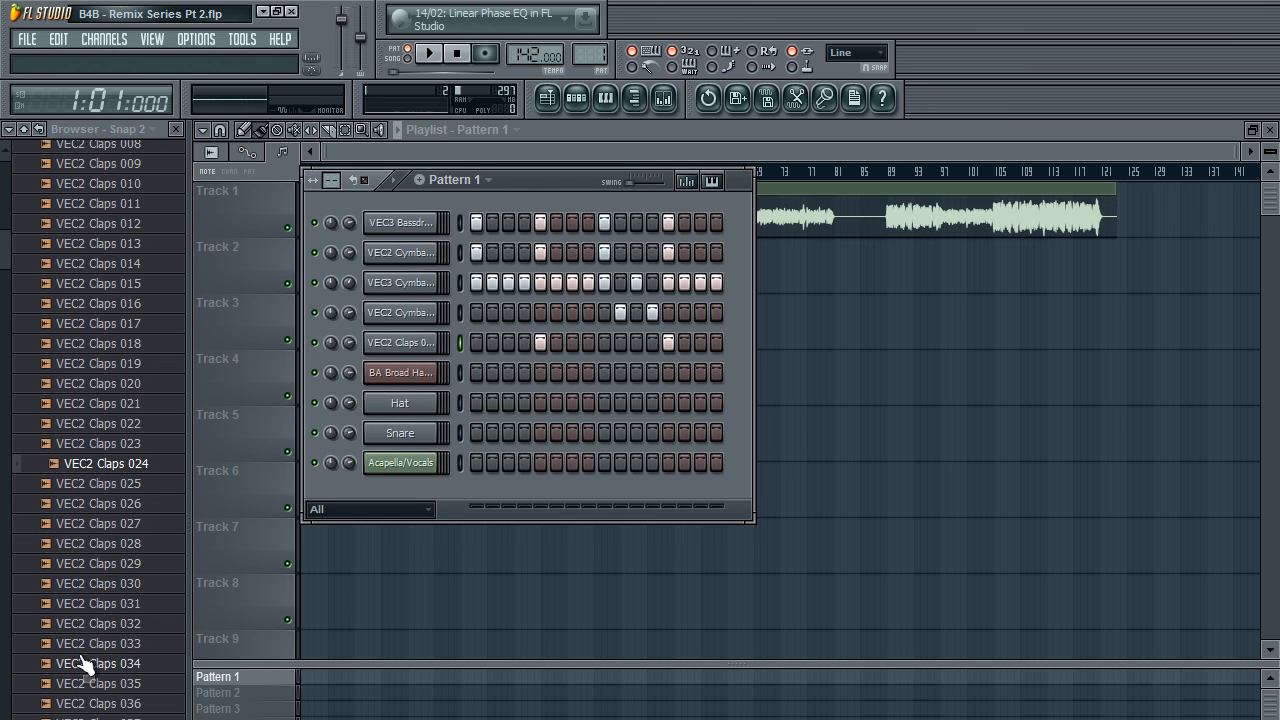
Audition further VEC2 claps, comparing Claps 034 and 035.
scroll(20, 350, down, 5)
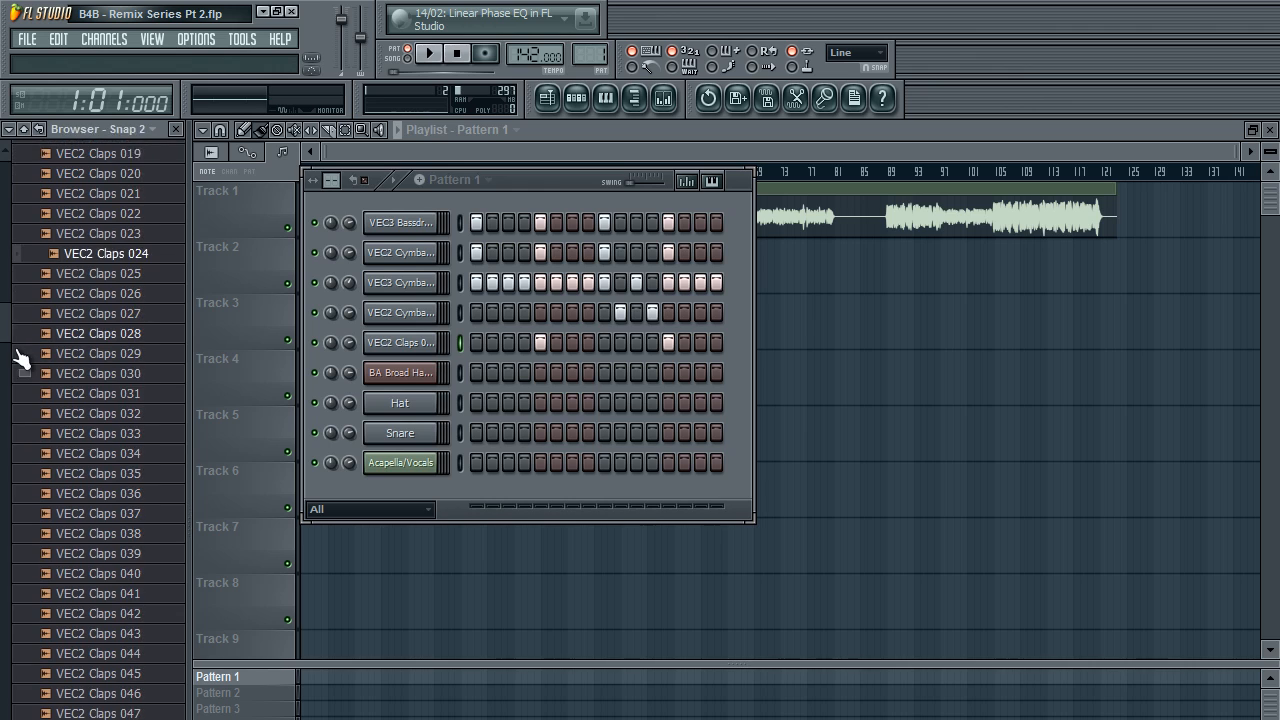
click(100, 413)
click(100, 435)
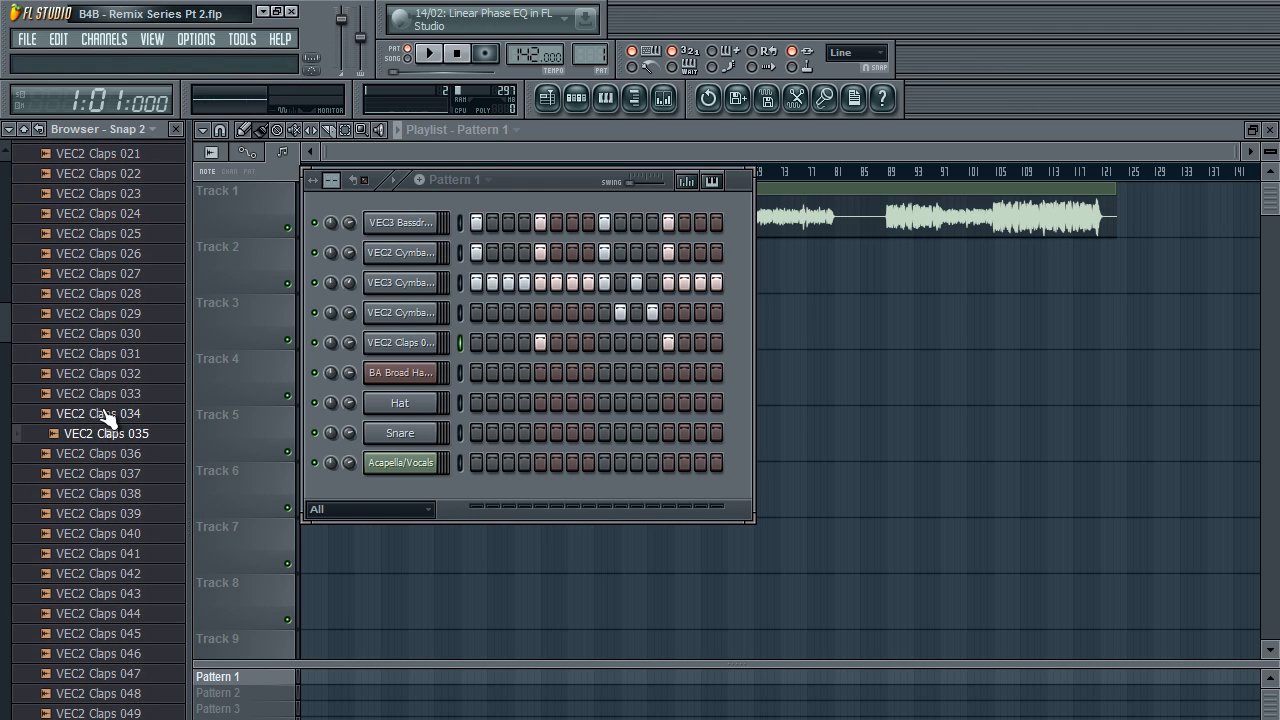
click(117, 413)
click(126, 436)
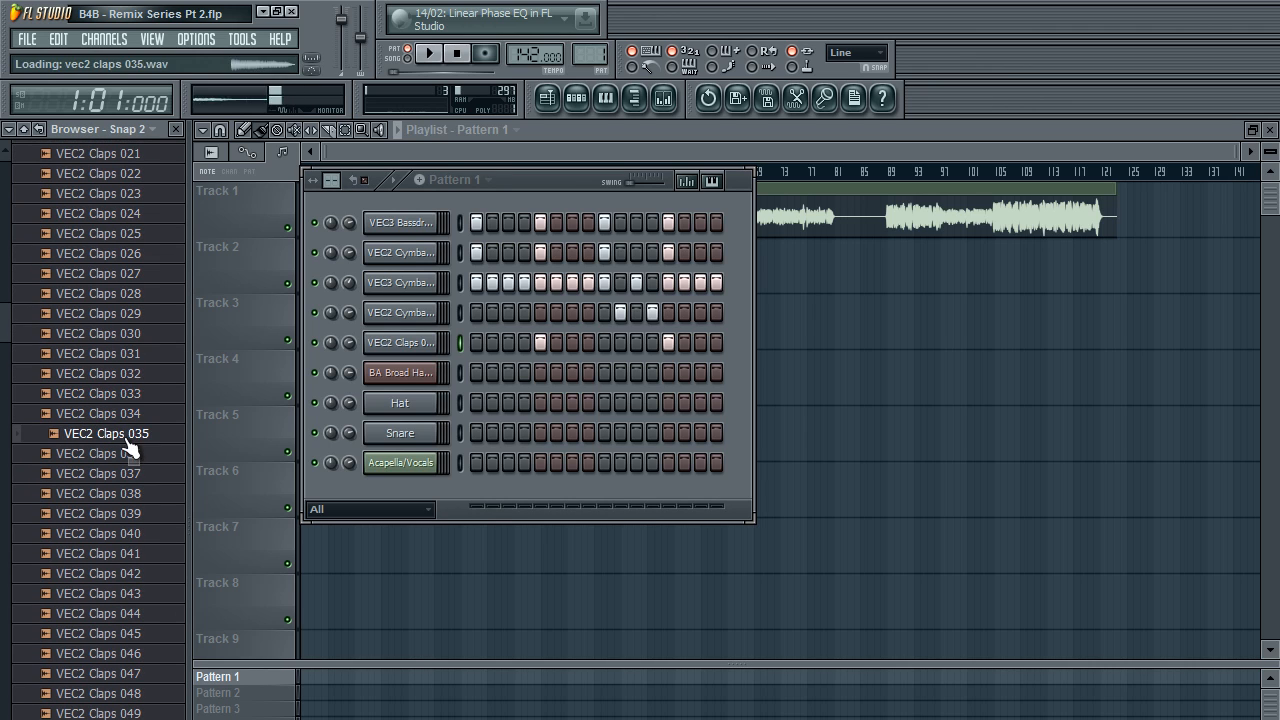
click(137, 415)
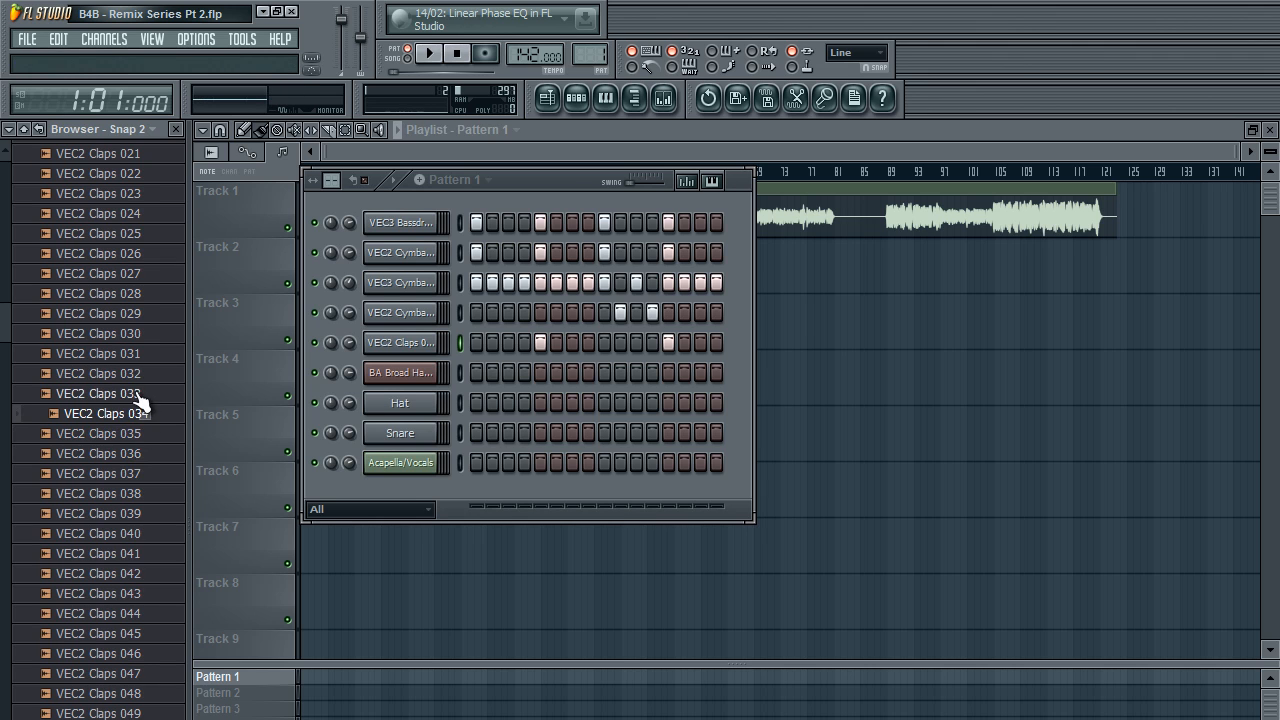
Switch to the VEC3 Claps samples and add VEC3 Claps 034 as a new channel below the VEC2 clap.
scroll(135, 400, up, 9)
click(110, 171)
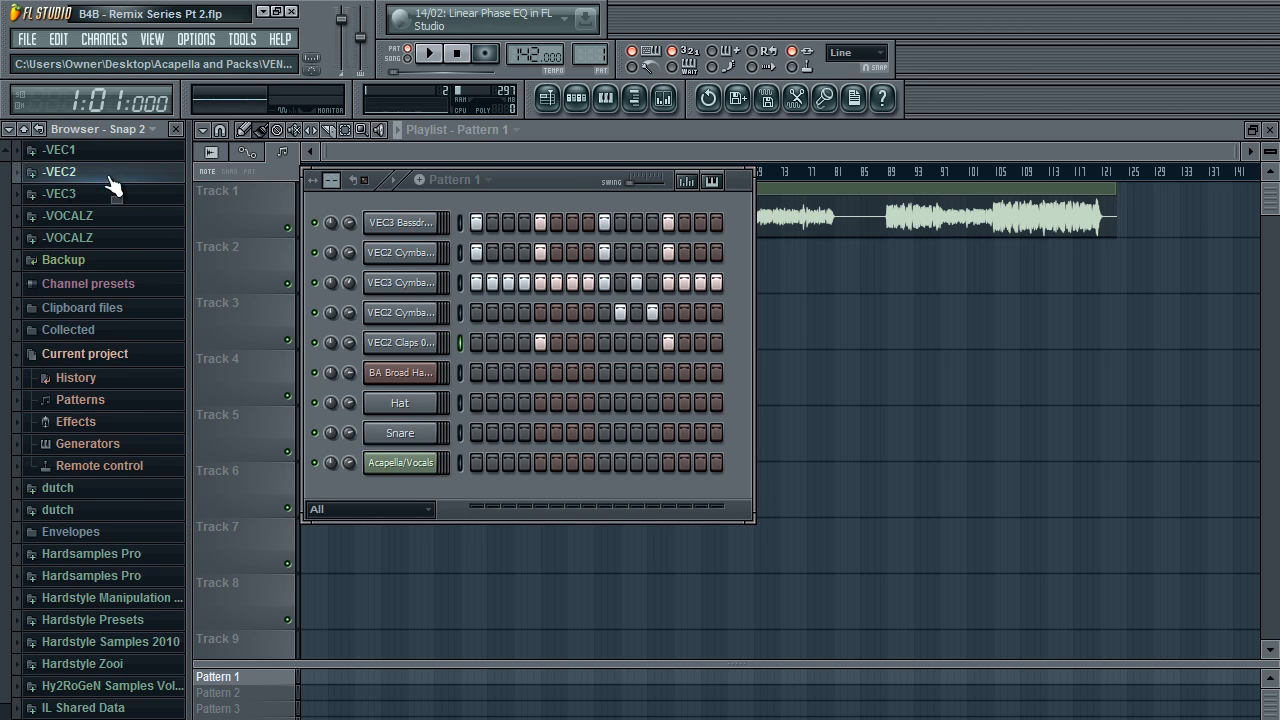
click(112, 193)
click(112, 259)
click(100, 259)
click(95, 237)
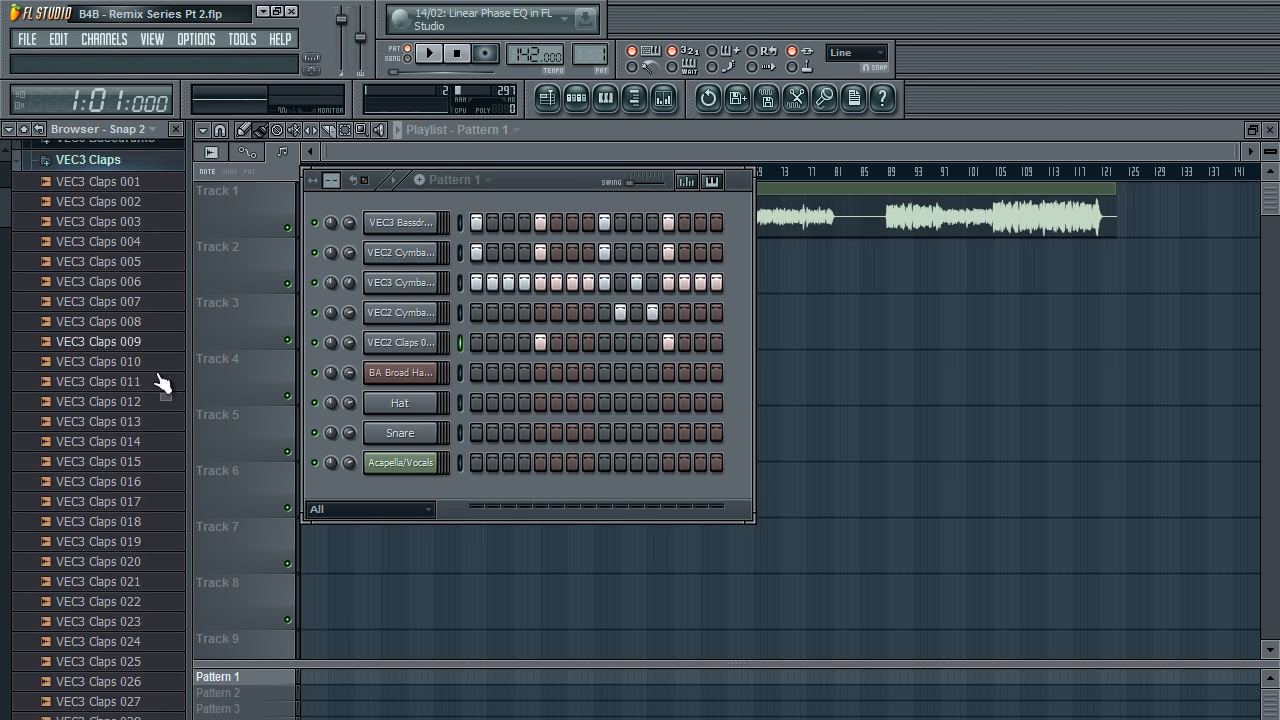
scroll(140, 500, down, 3)
scroll(162, 660, down, 3)
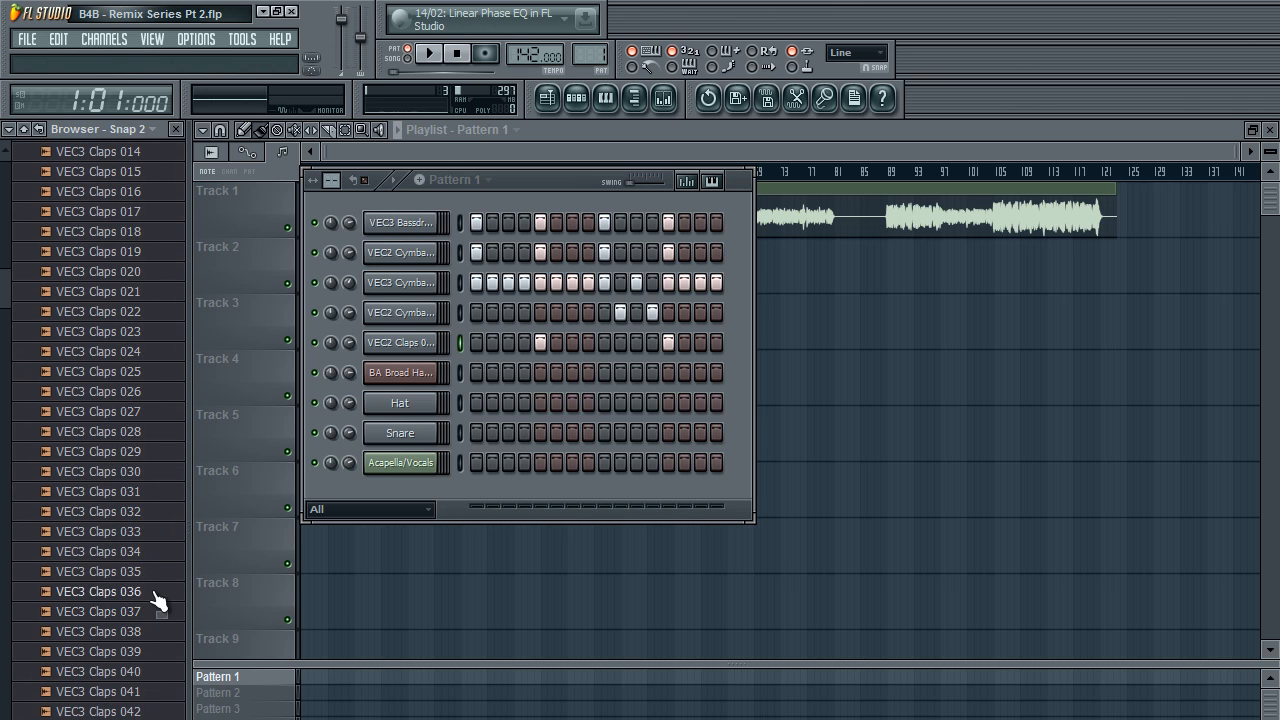
drag(150, 553, 410, 365)
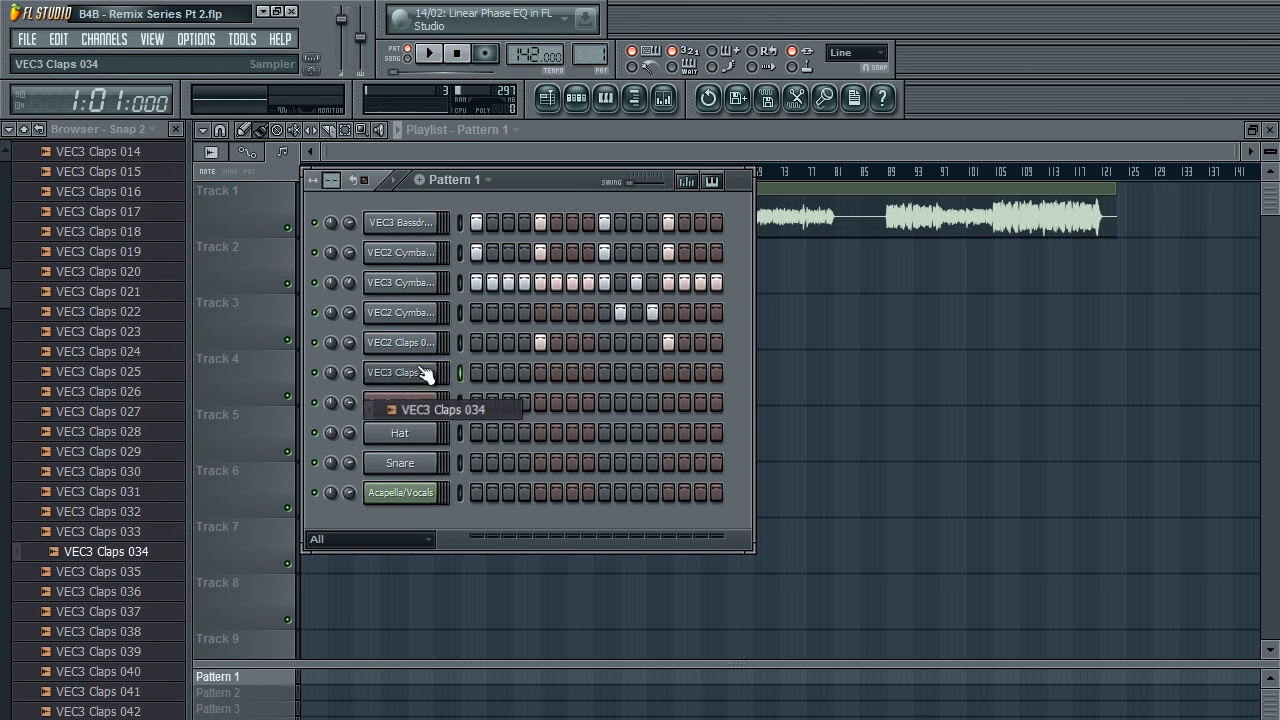
Place VEC3 clap hits on steps 5 and 13, and check the VEC2 Claps 024 channel settings while the pattern plays.
click(540, 372)
key(space)
right_click(679, 374)
click(670, 374)
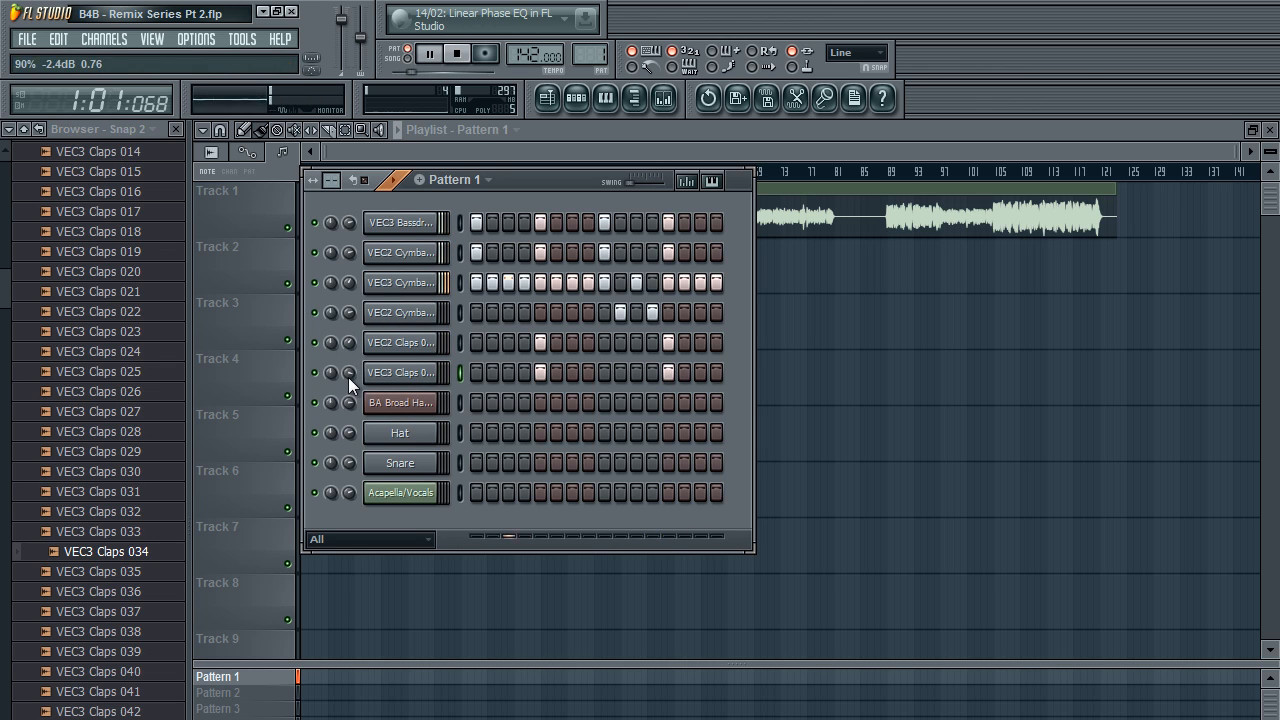
click(379, 345)
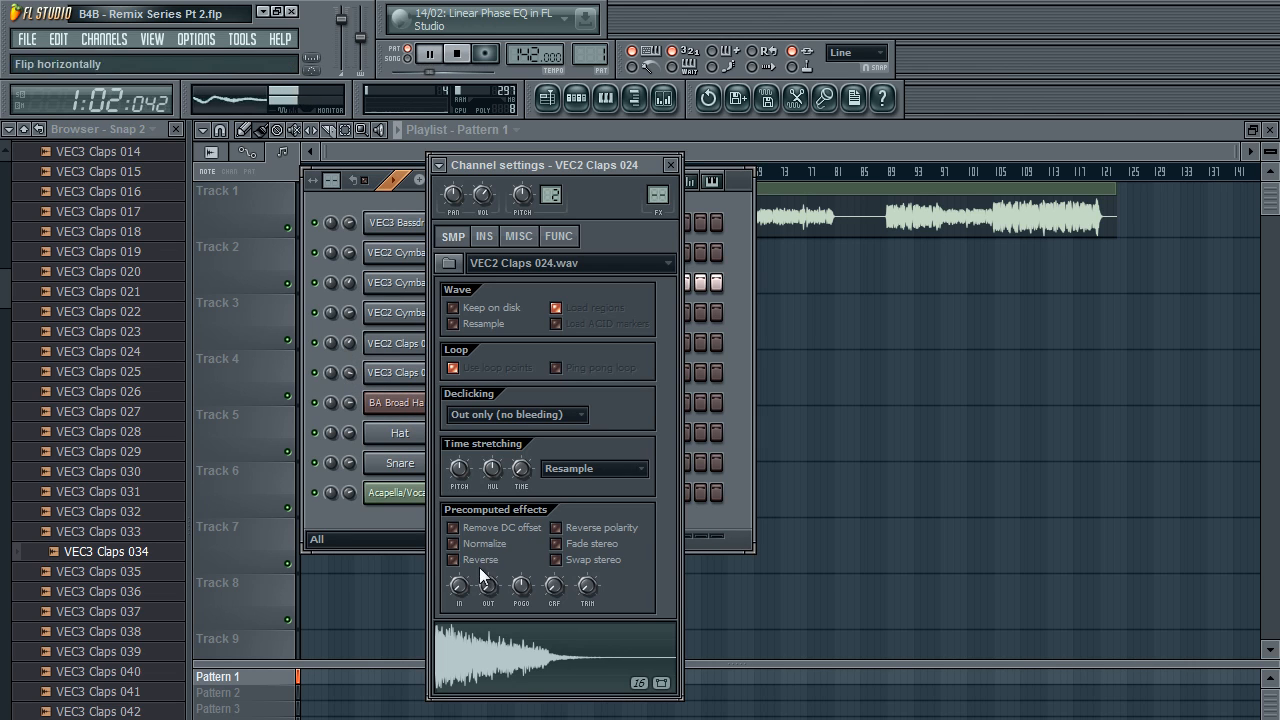
click(670, 164)
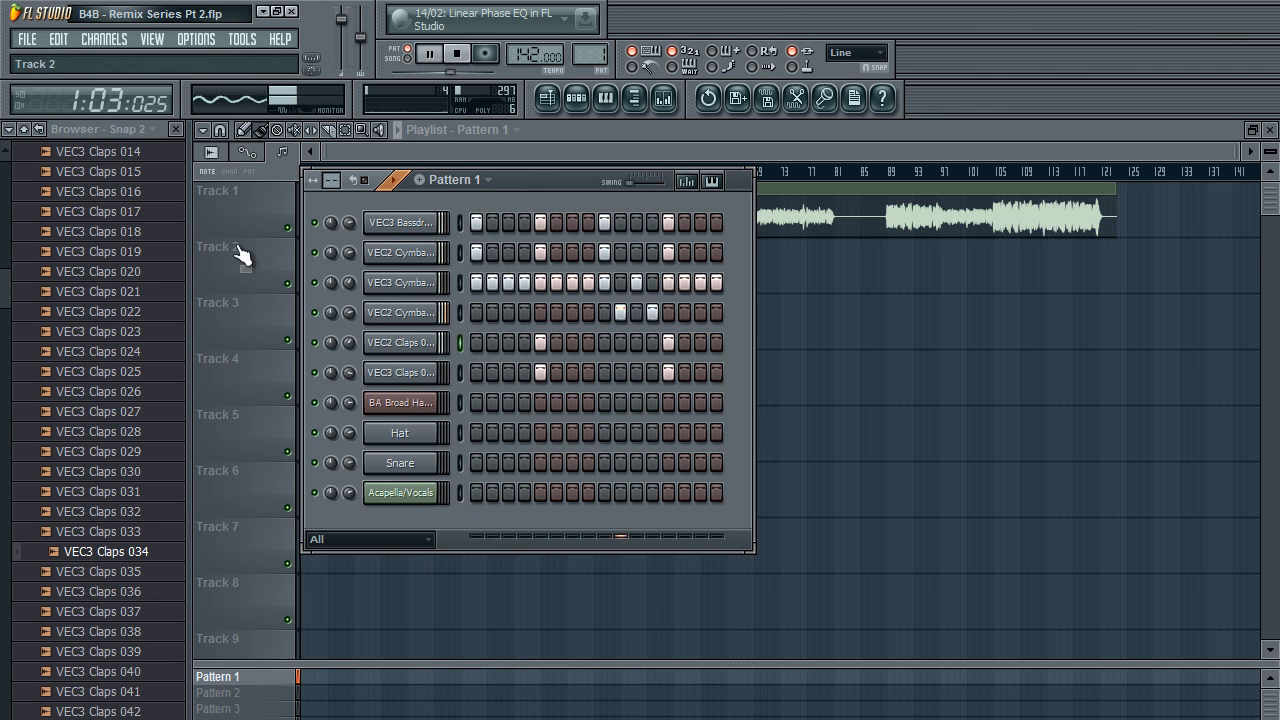
Add VEC3 Claps 011 as a third clap channel with hits on steps 5 and 13.
scroll(9, 271, up, 5)
key(space)
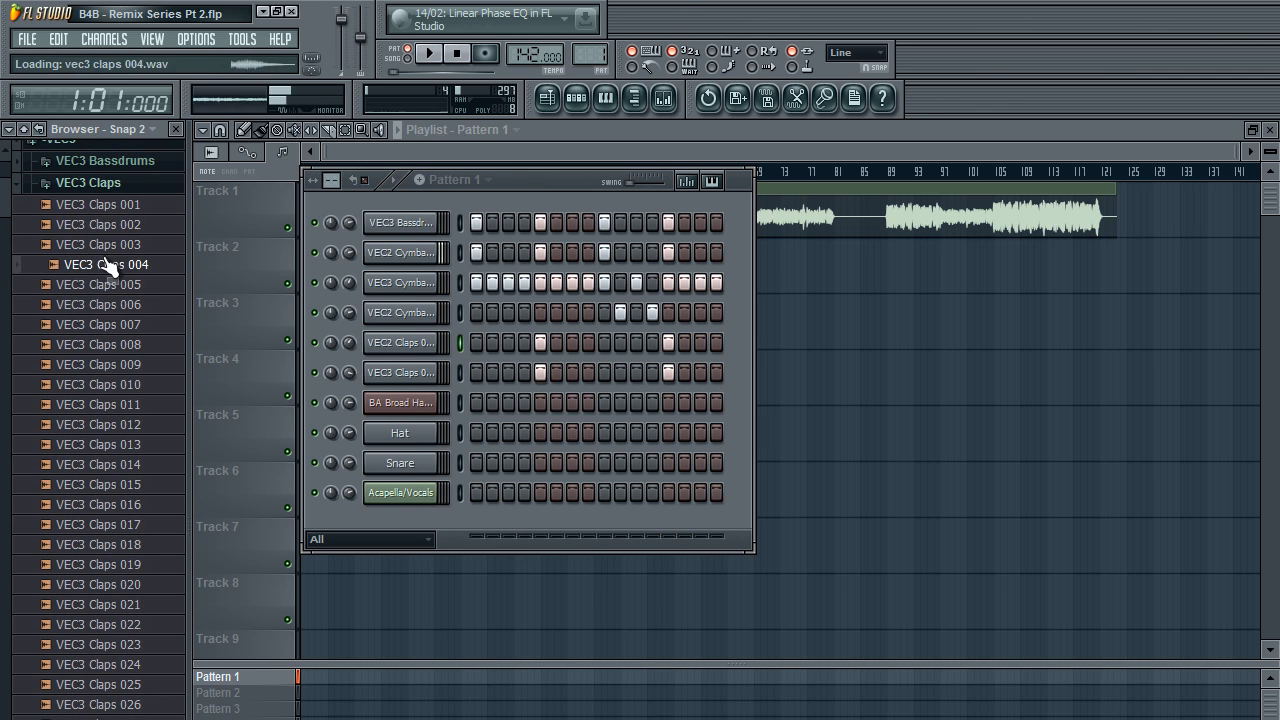
drag(132, 404, 478, 412)
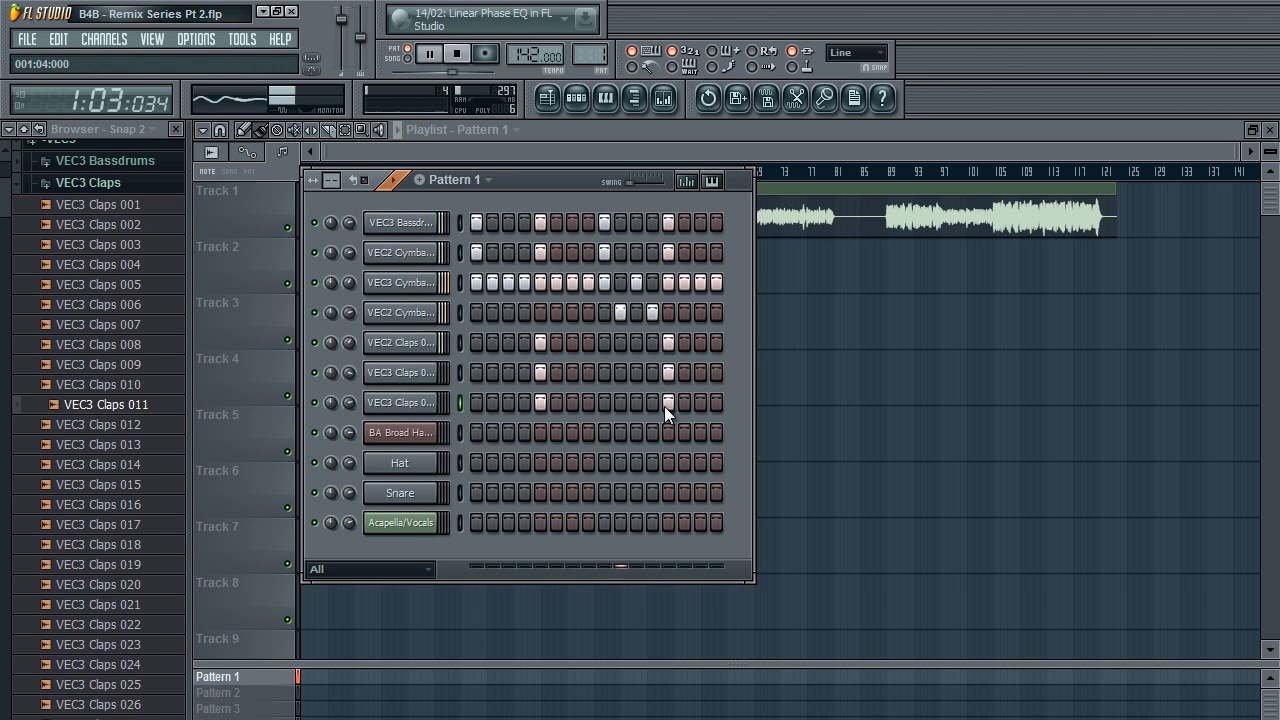
Examine the VEC3 Claps 011 channel settings during playback, close them, and stop the pattern.
click(405, 404)
click(334, 402)
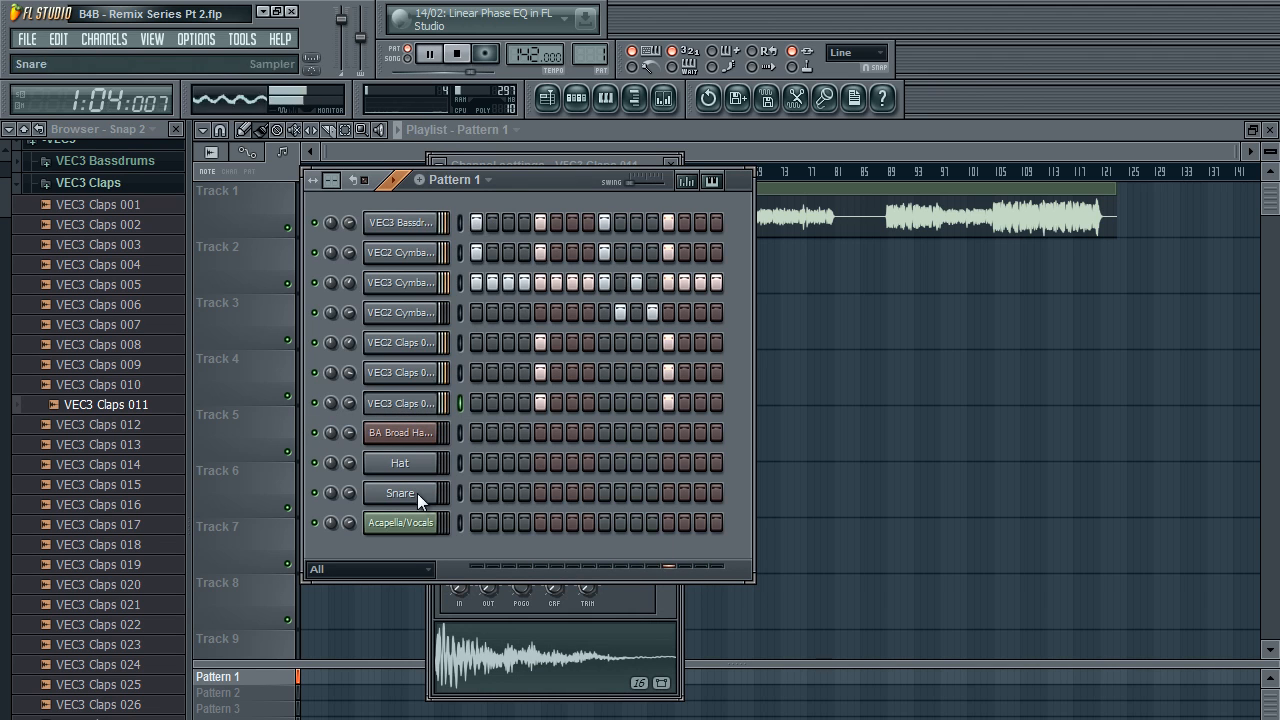
click(641, 602)
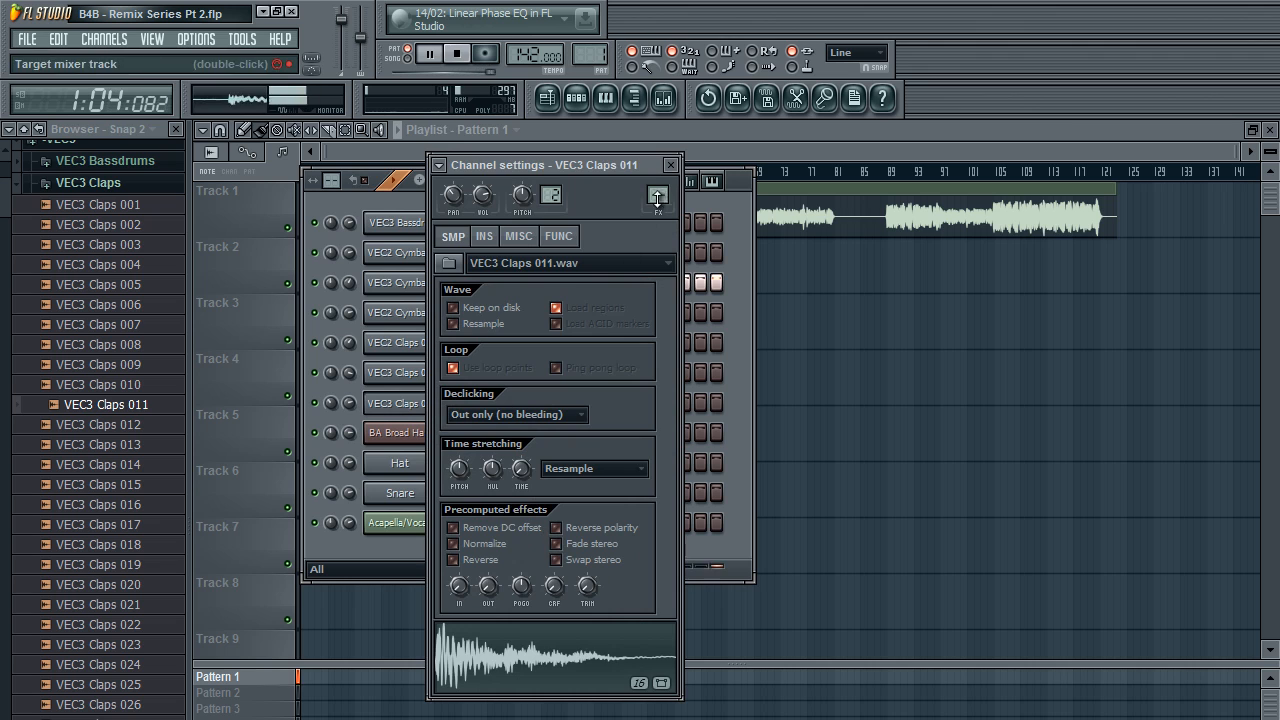
click(672, 165)
key(space)
Collapse the VEC3 claps samples and open the VEC3 HH Open folder under VEC3 Cymbals.
click(90, 182)
scroll(34, 274, up, 1)
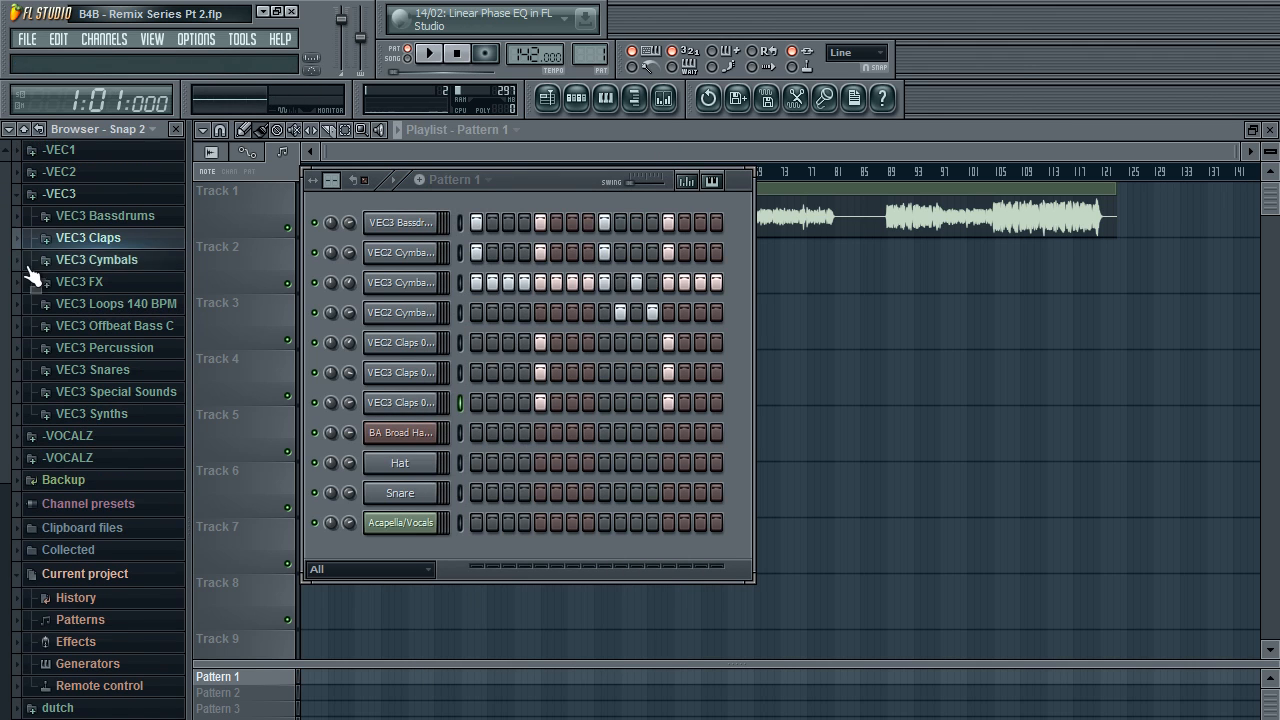
click(104, 259)
click(112, 326)
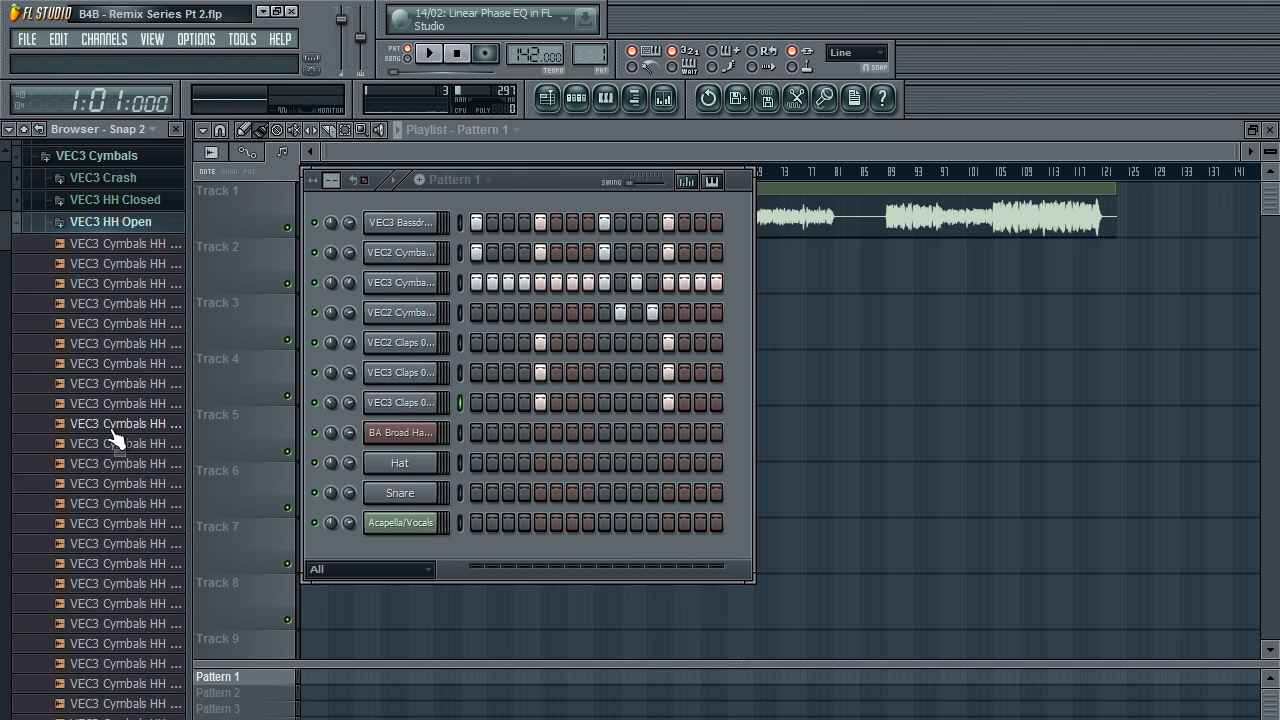
Audition a range of VEC3 open hi-hats, including HH Open 031, 034 and 040.
click(112, 427)
scroll(120, 482, down, 1)
key(space)
key(space)
click(110, 504)
scroll(100, 517, down, 5)
click(100, 524)
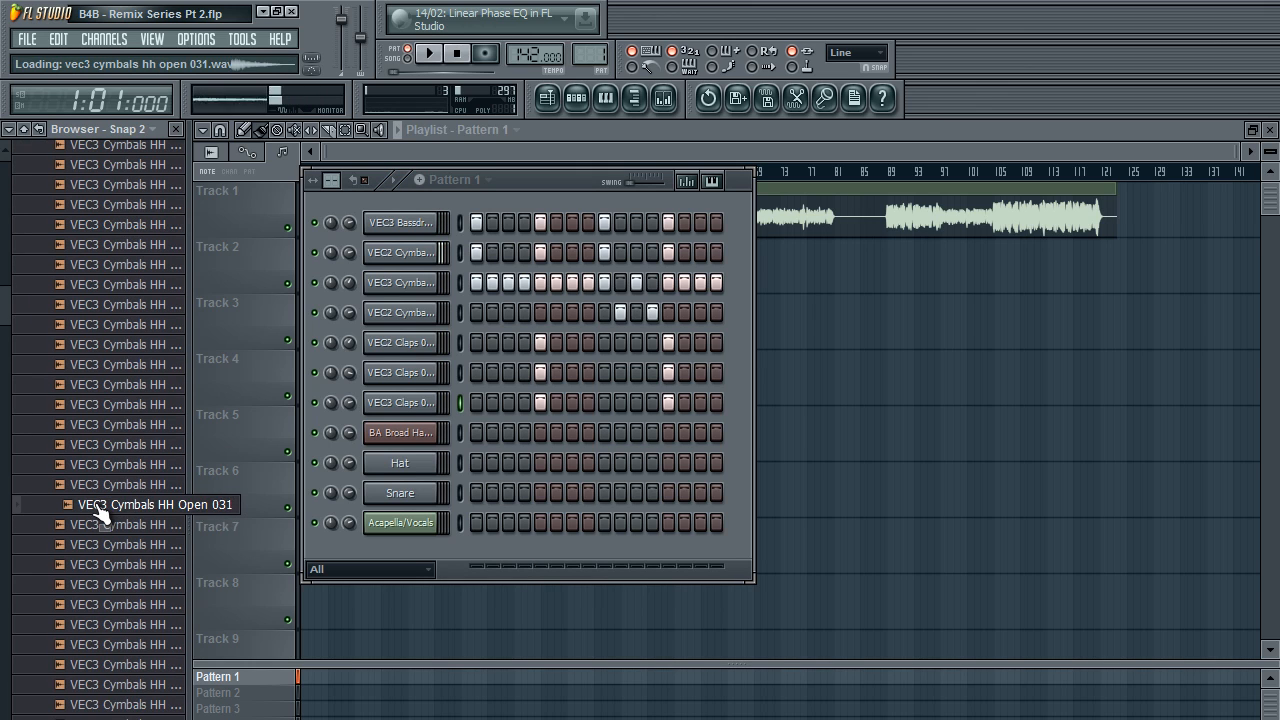
click(102, 545)
click(105, 565)
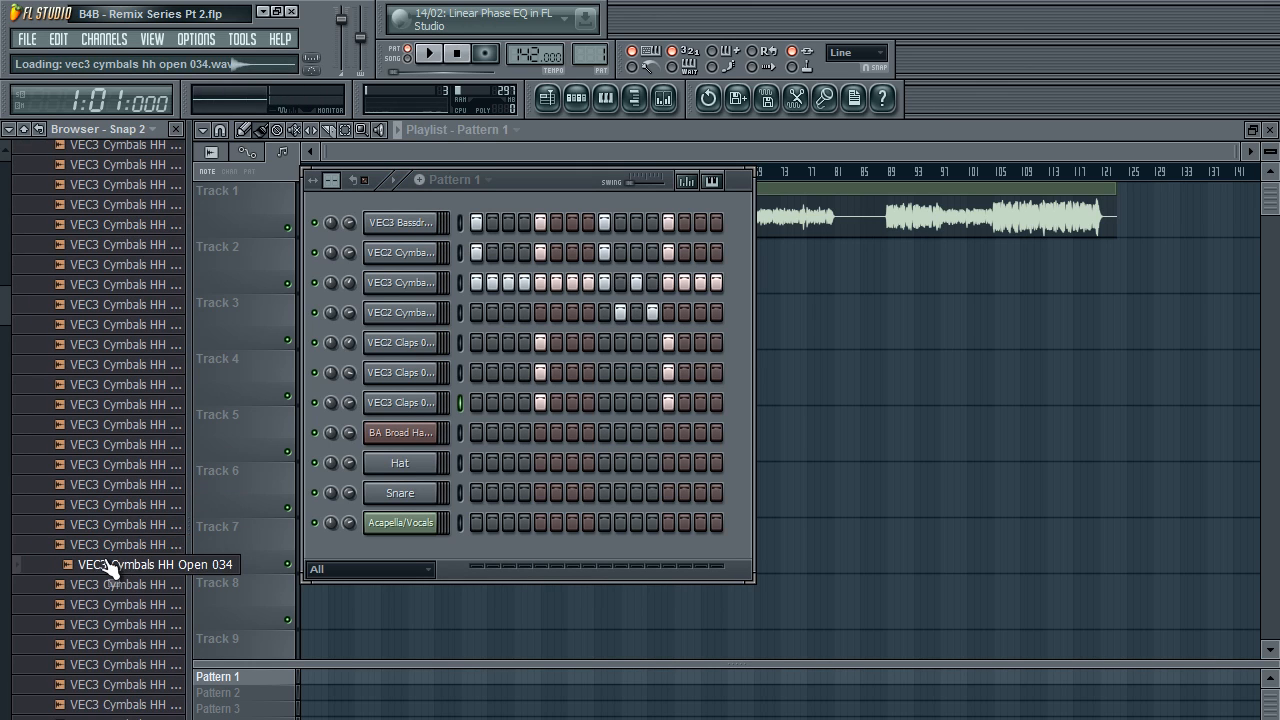
click(108, 584)
click(121, 625)
click(139, 687)
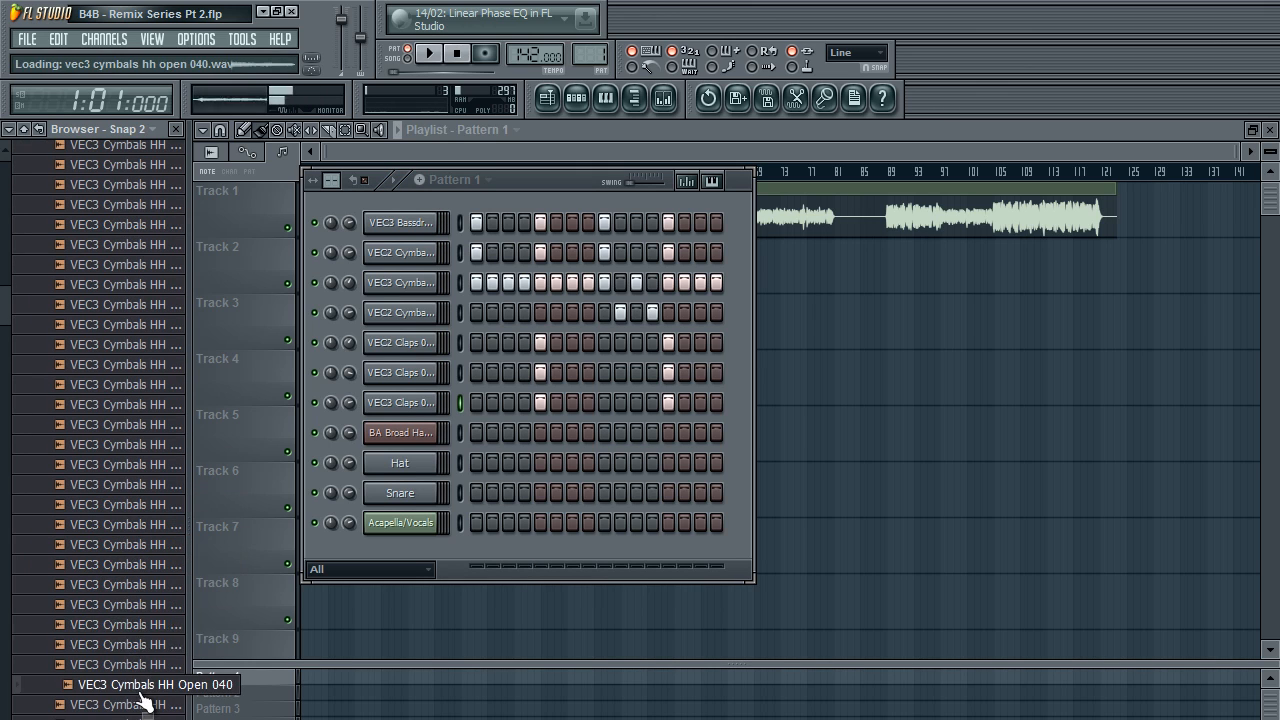
click(140, 704)
scroll(140, 695, down, 2)
Add a VEC3 open hi-hat channel with hits on steps 3, 7, 11 and 15, clearing those steps on the other VEC3 cymbal channel.
drag(134, 613, 386, 327)
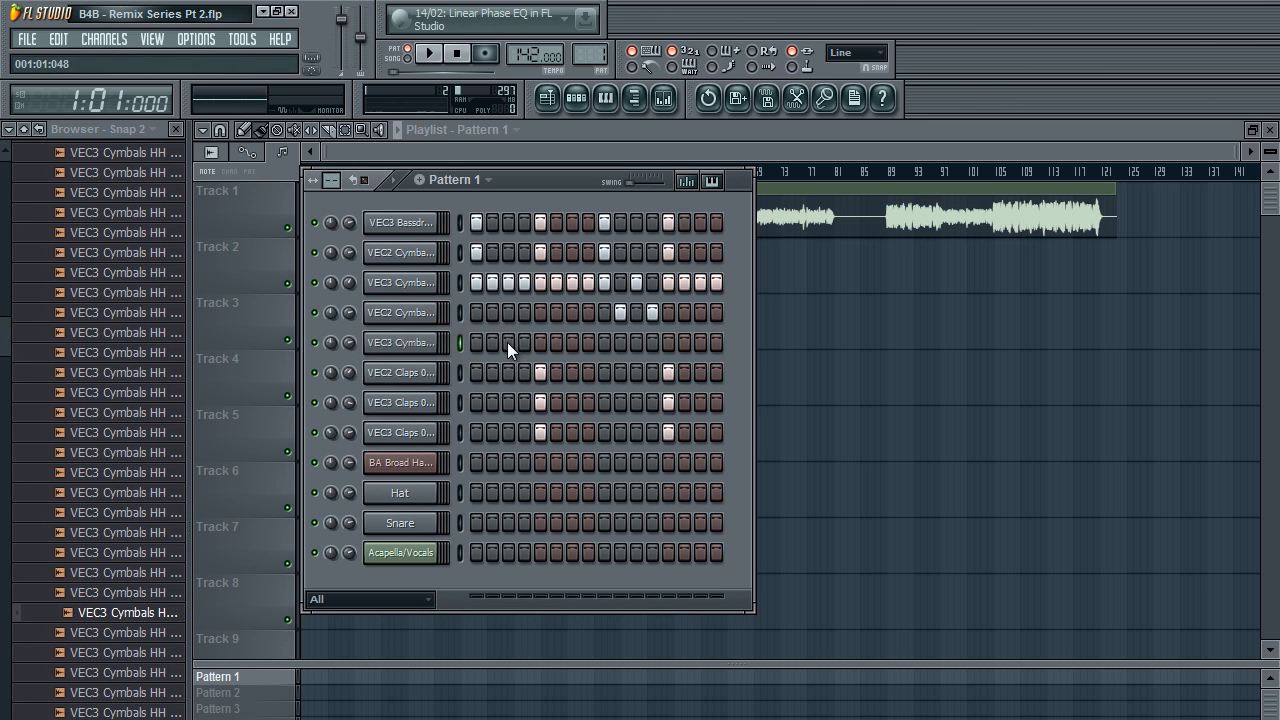
click(507, 342)
click(571, 343)
click(586, 282)
click(637, 342)
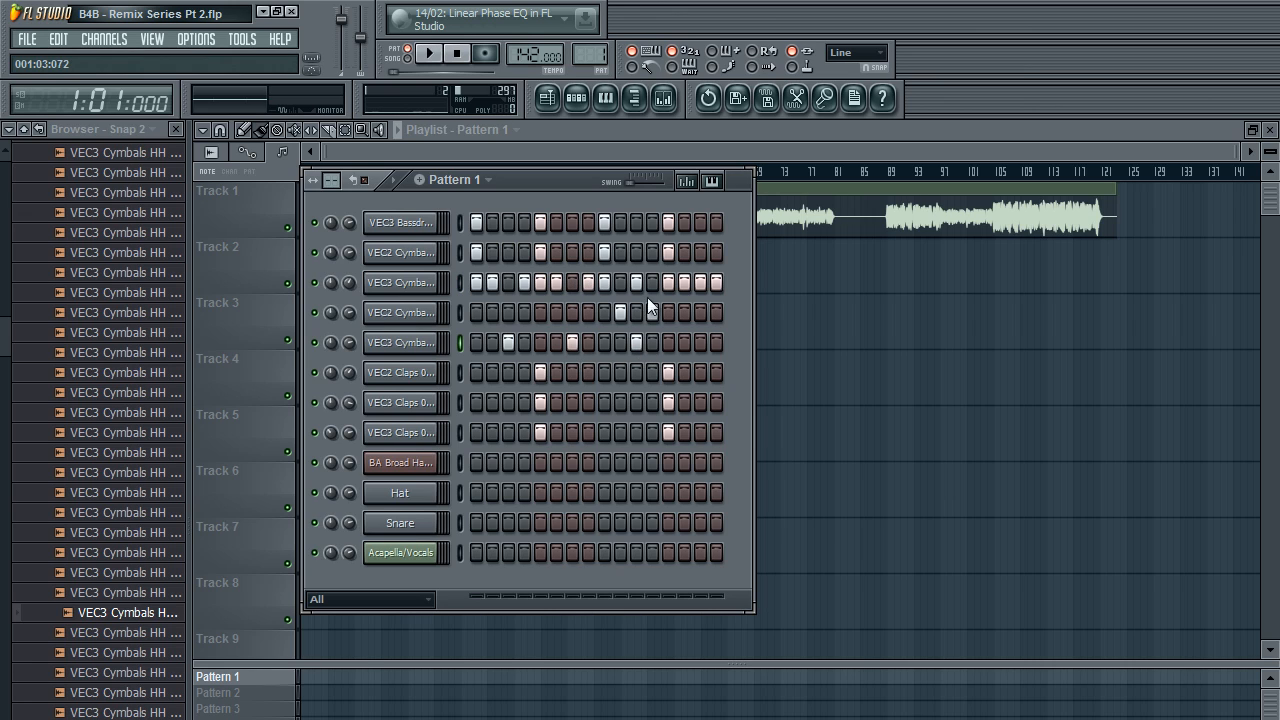
click(699, 343)
click(699, 283)
key(space)
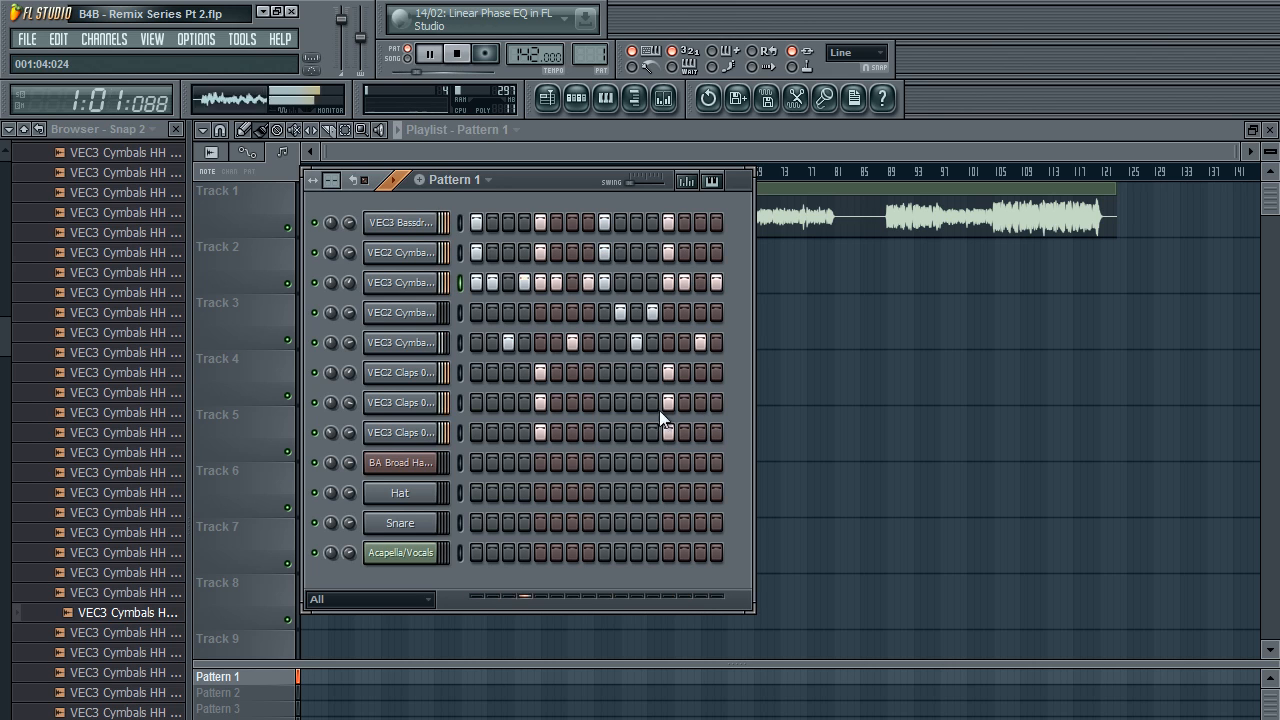
Collapse the VEC3 sample folders, close the browser, and stop the pattern.
scroll(57, 218, up, 3)
click(92, 327)
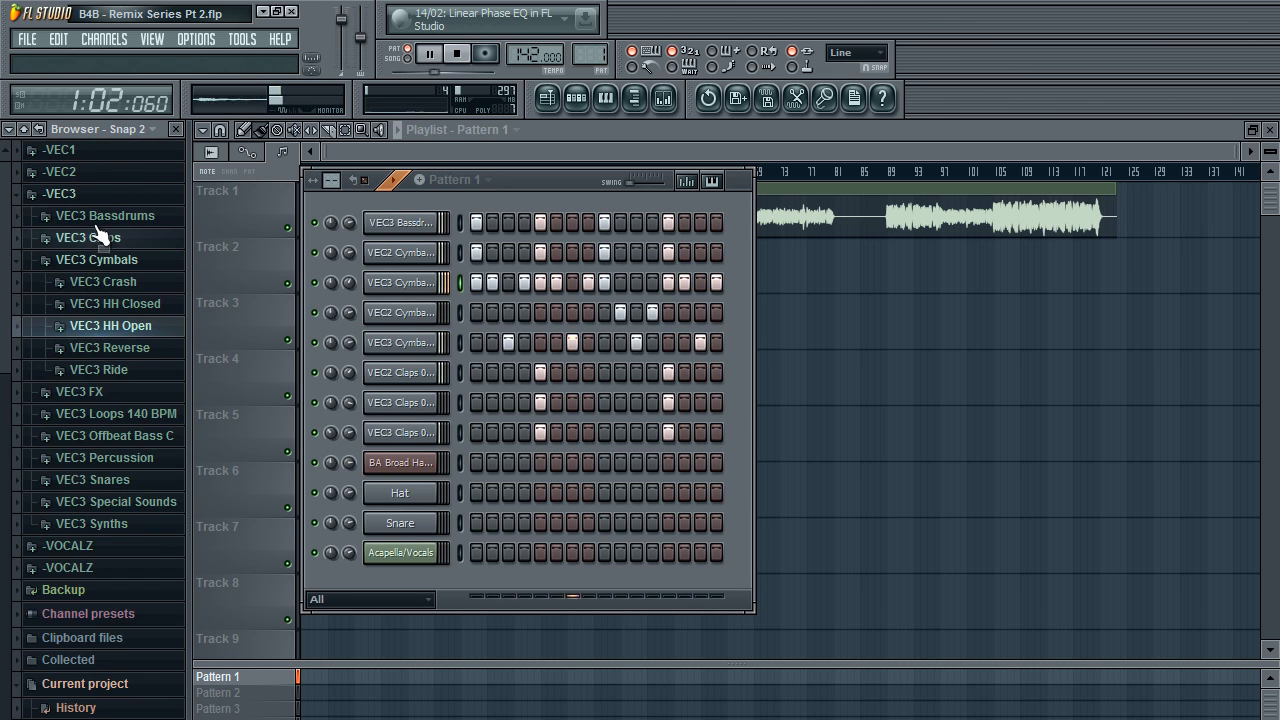
click(97, 217)
scroll(98, 212, up, 1)
click(90, 193)
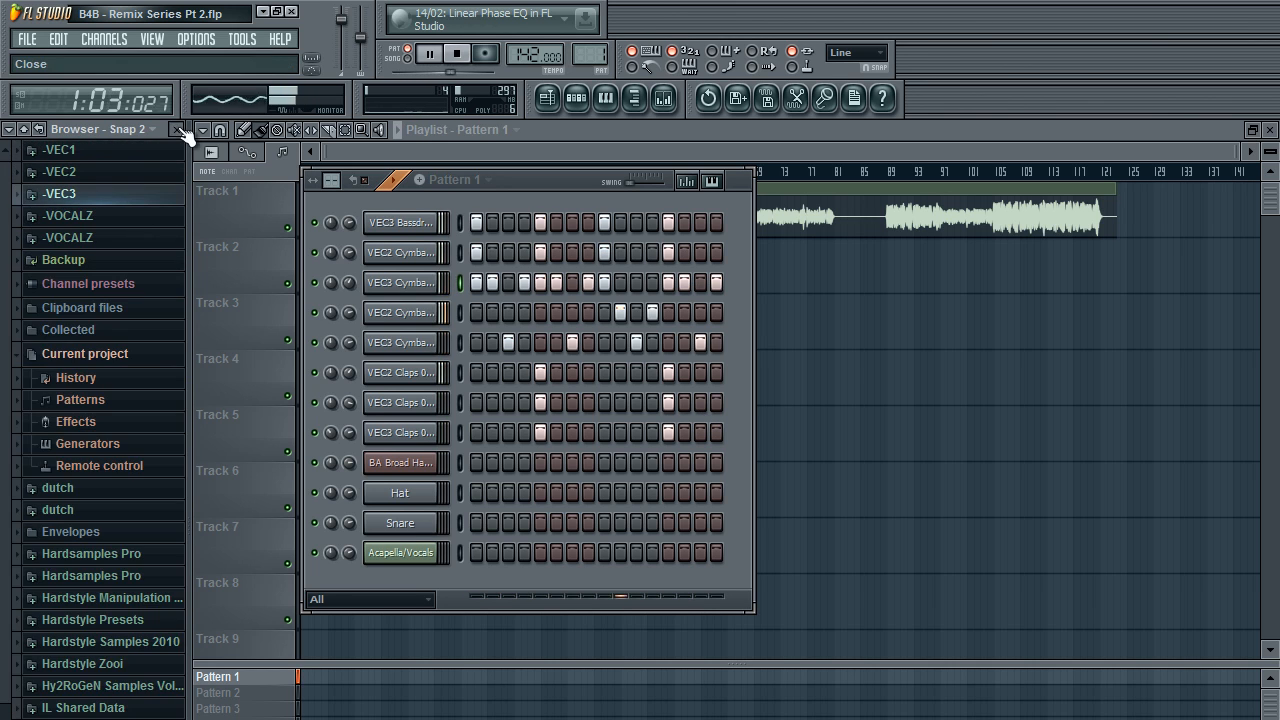
click(176, 129)
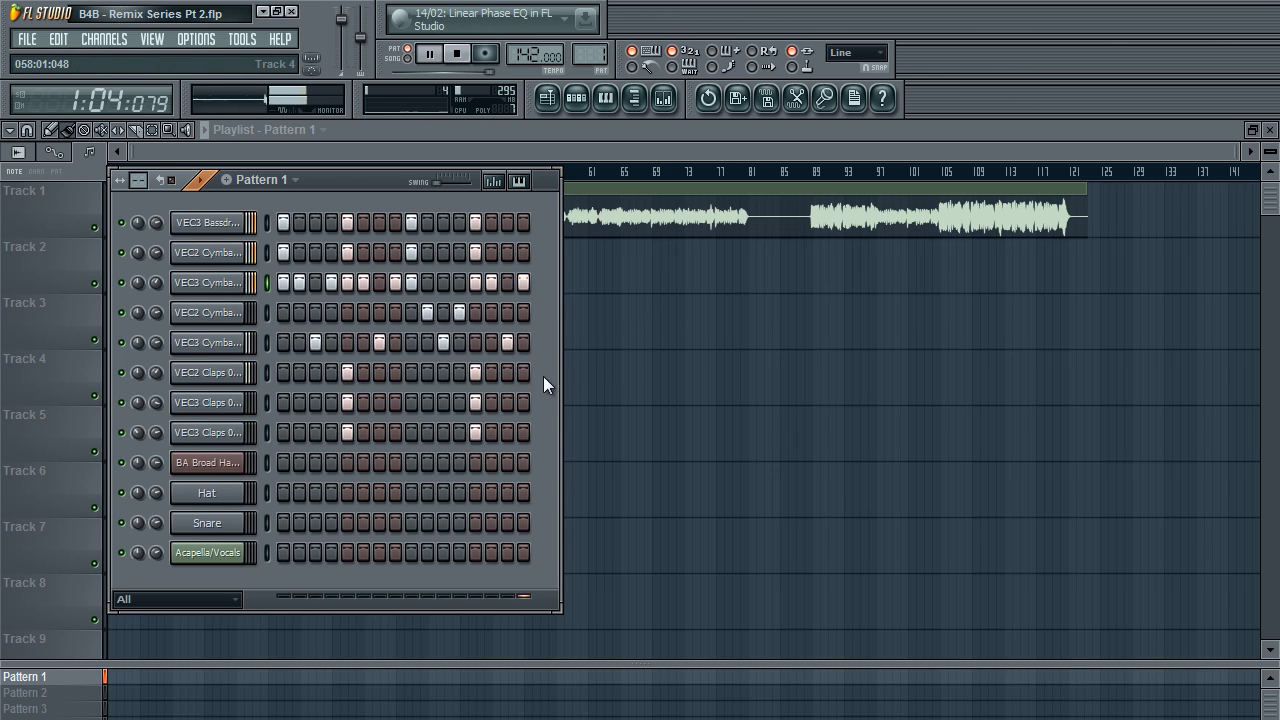
key(space)
click(522, 280)
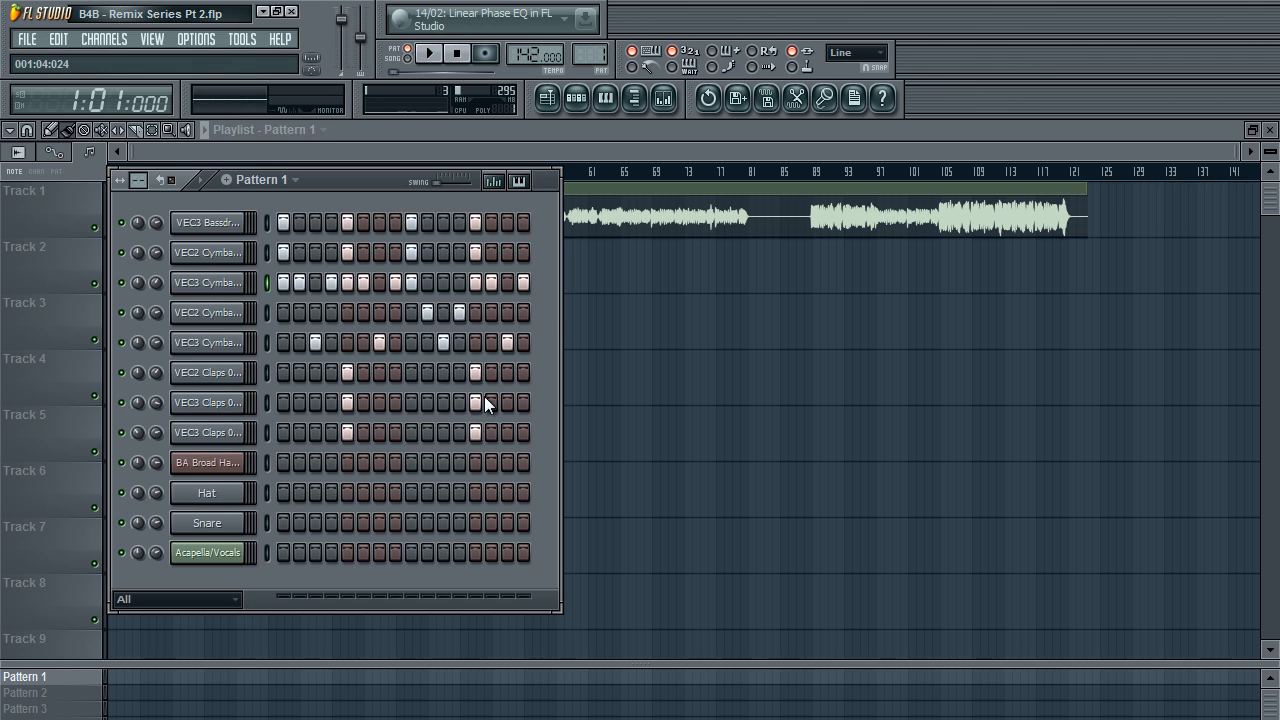
click(635, 100)
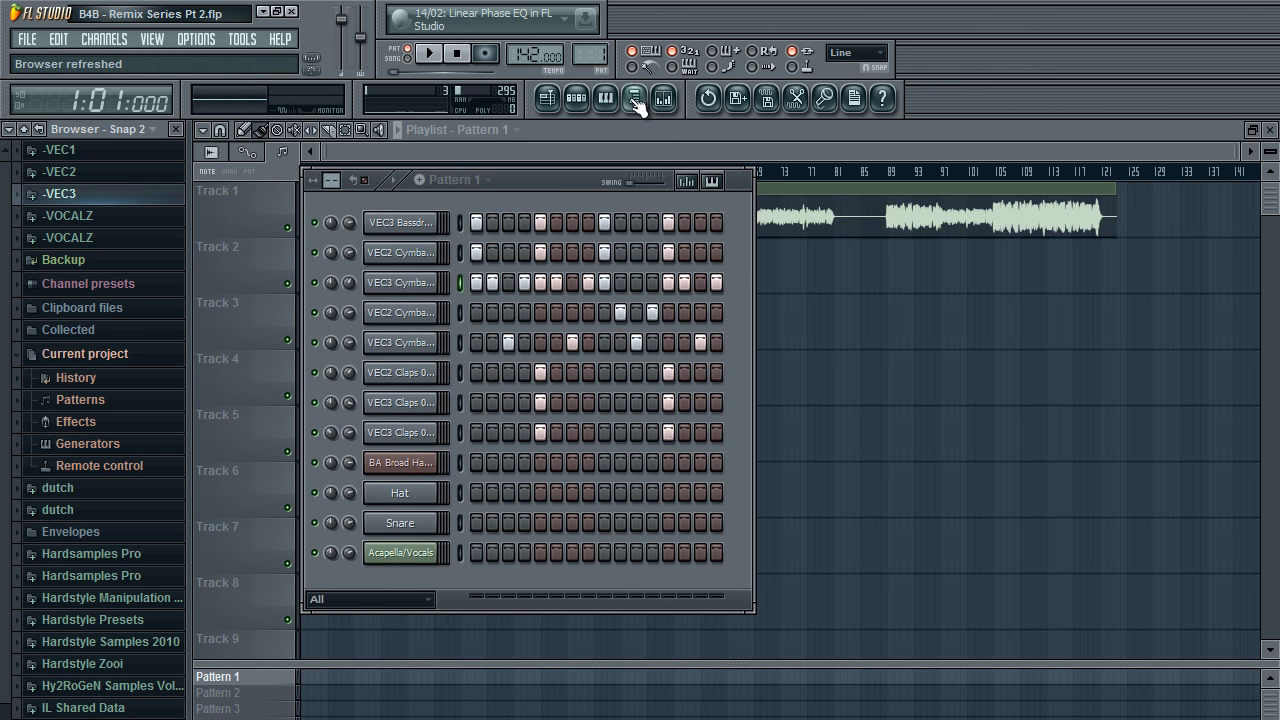
click(178, 133)
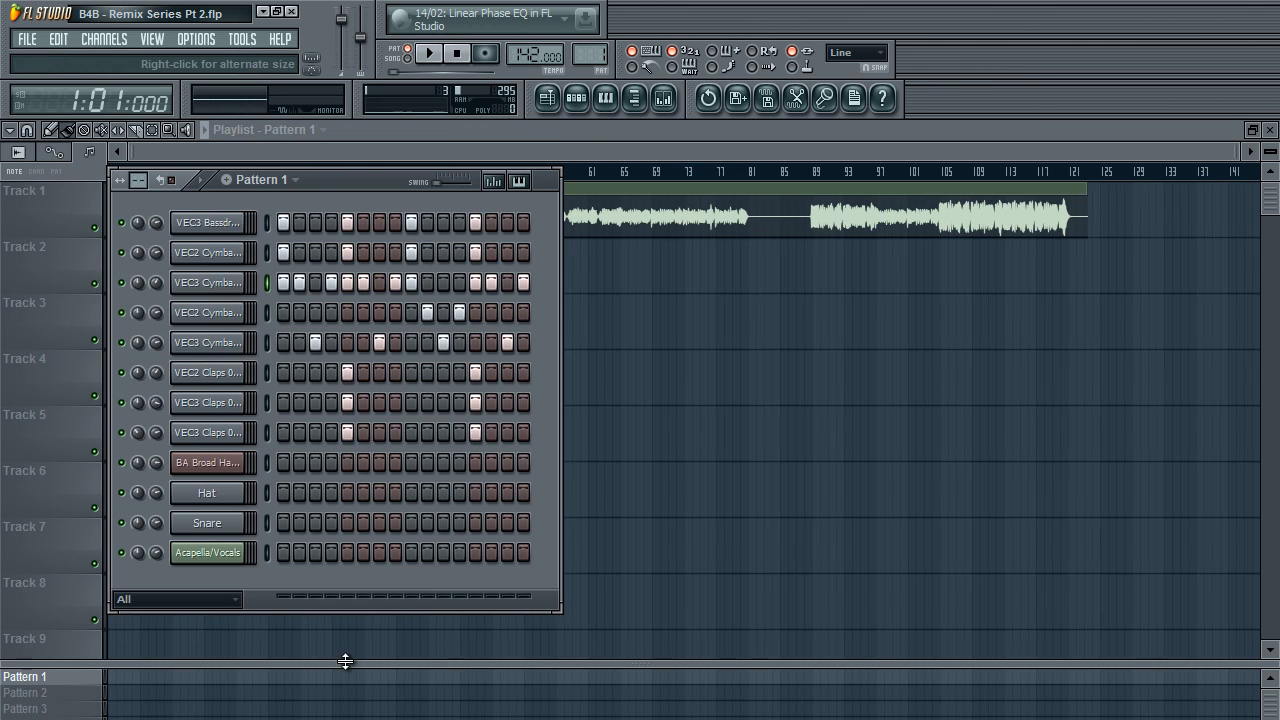
Delete the unused Hat and Snare channels from Pattern 1.
mouse_move(370, 185)
mouse_down()
mouse_move(401, 189)
mouse_move(371, 181)
mouse_up()
right_click(232, 492)
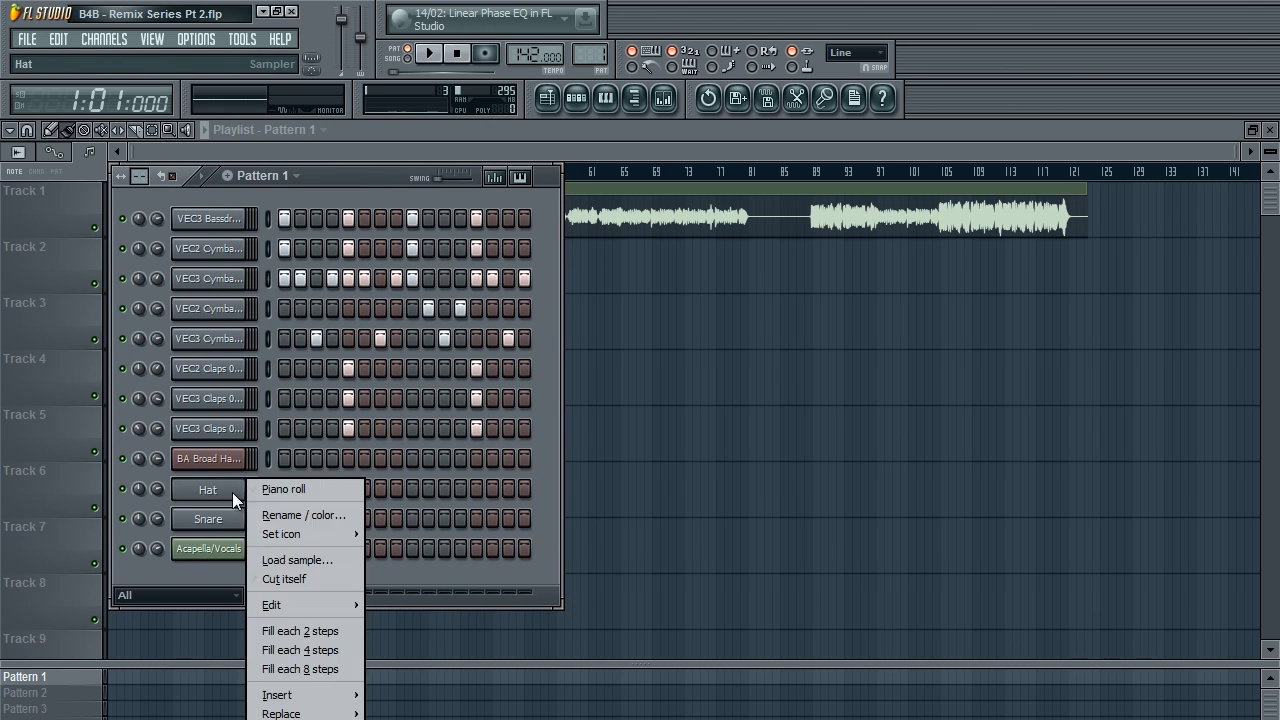
click(300, 719)
click(738, 540)
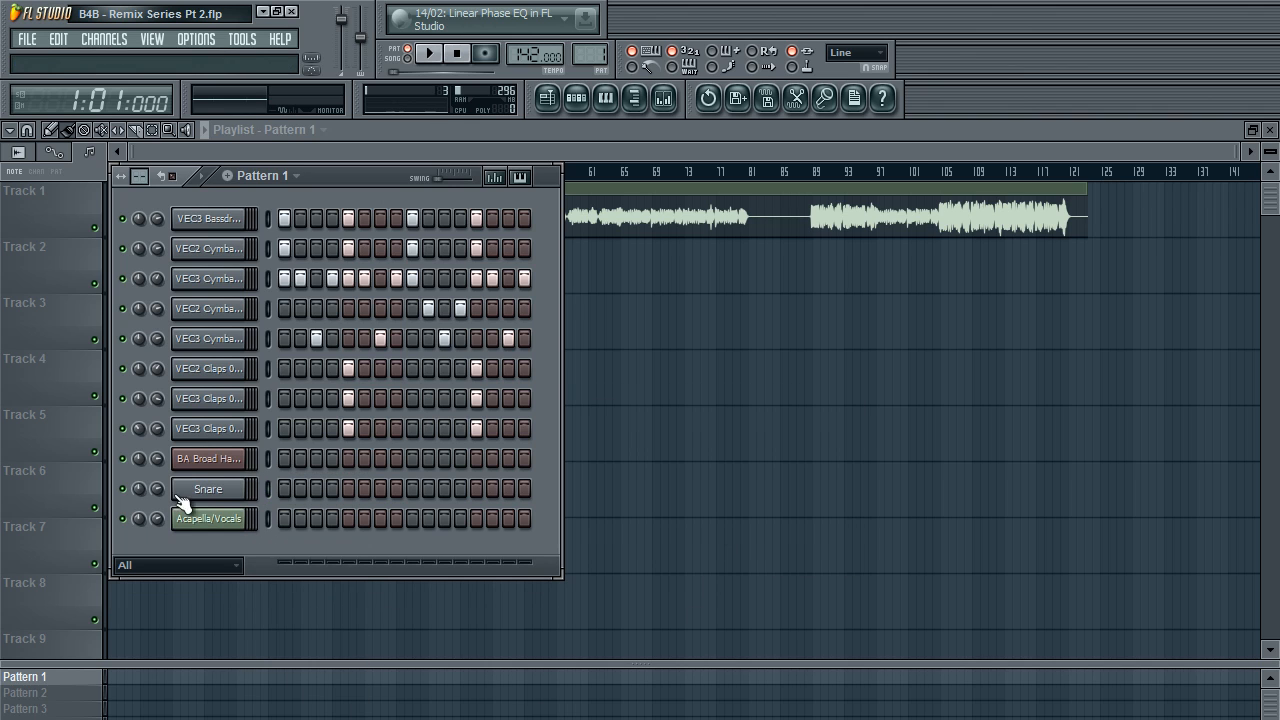
right_click(230, 489)
click(290, 694)
click(740, 540)
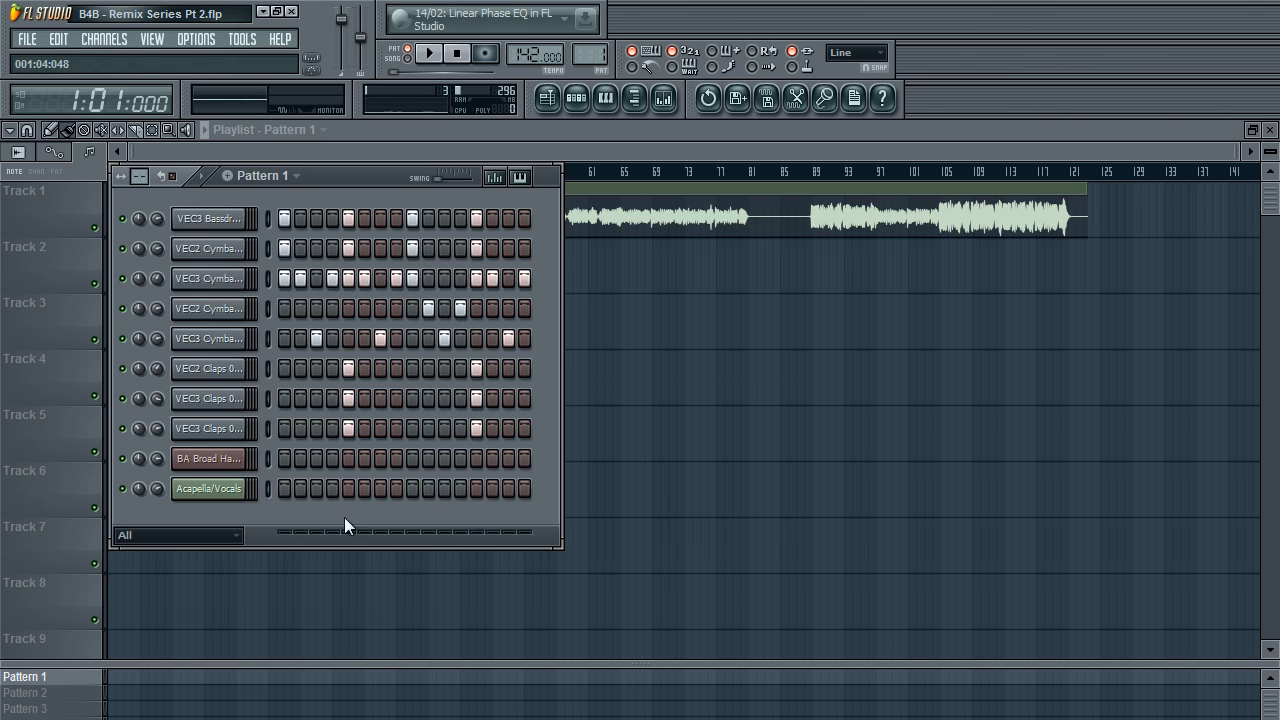
Enlarge the playlist's pattern area, split Pattern 1 by channel, and check the resulting patterns.
click(595, 158)
drag(46, 664, 29, 432)
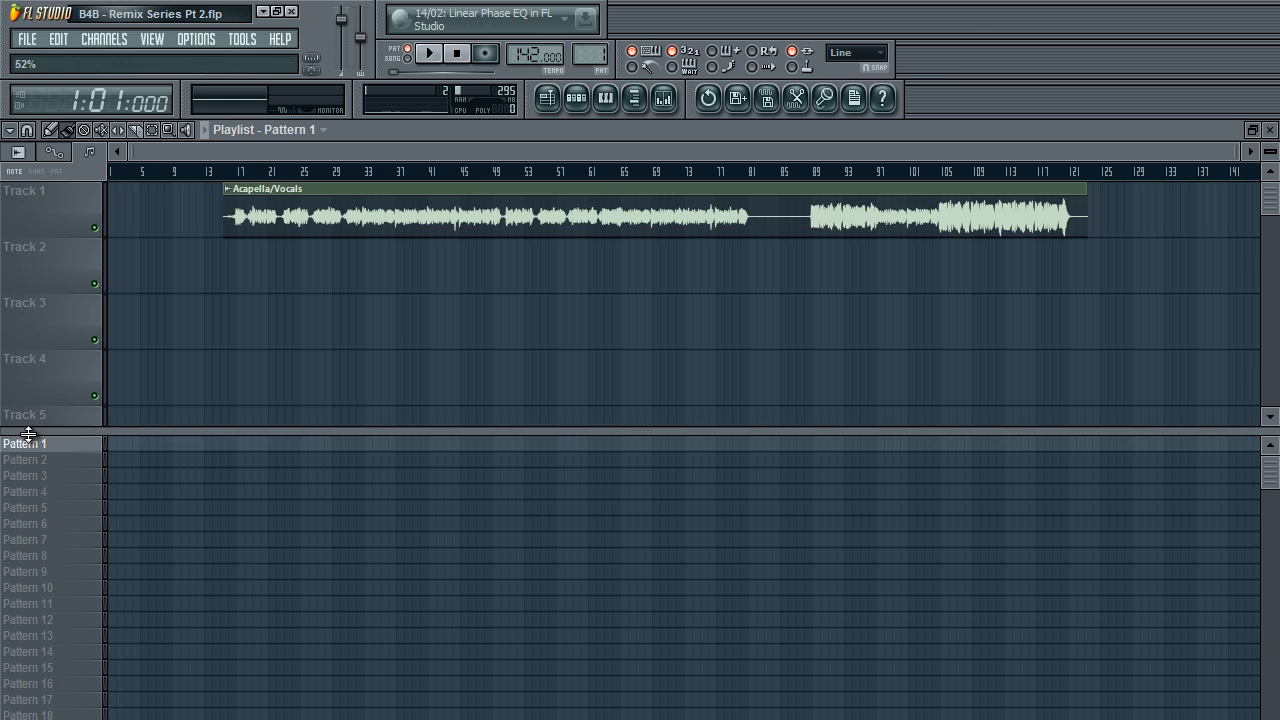
right_click(42, 450)
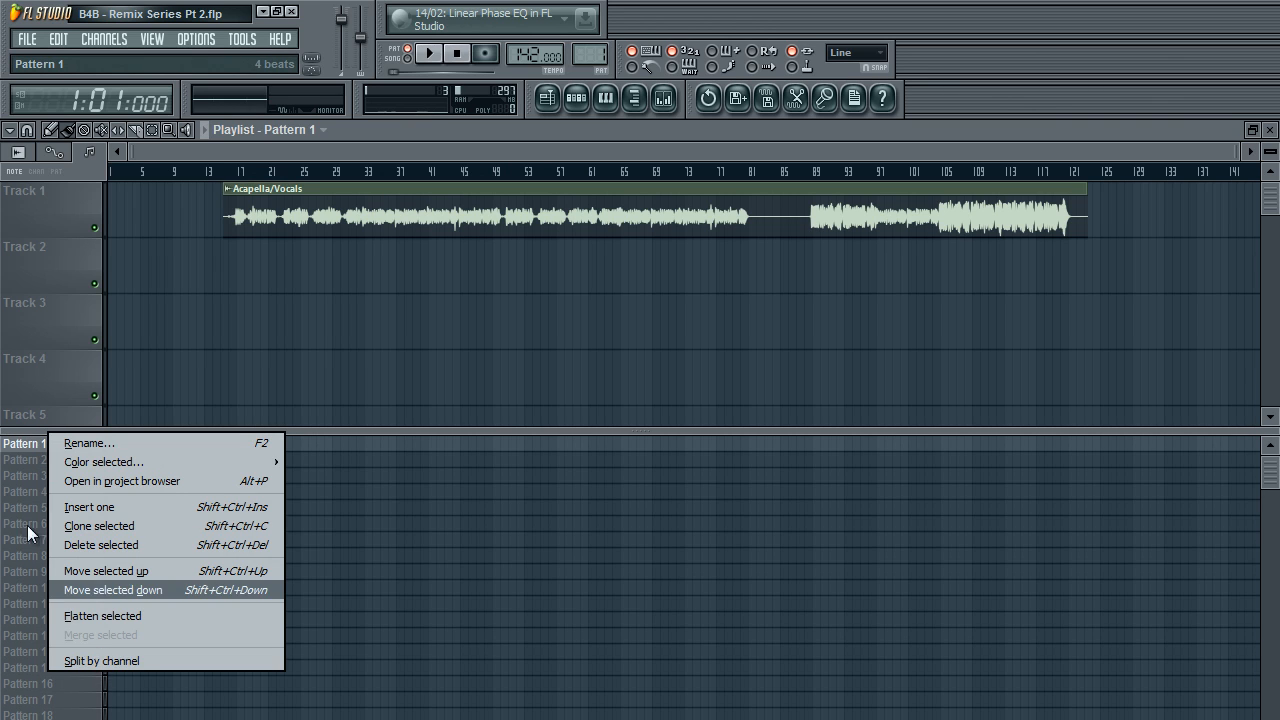
right_click(30, 452)
click(73, 662)
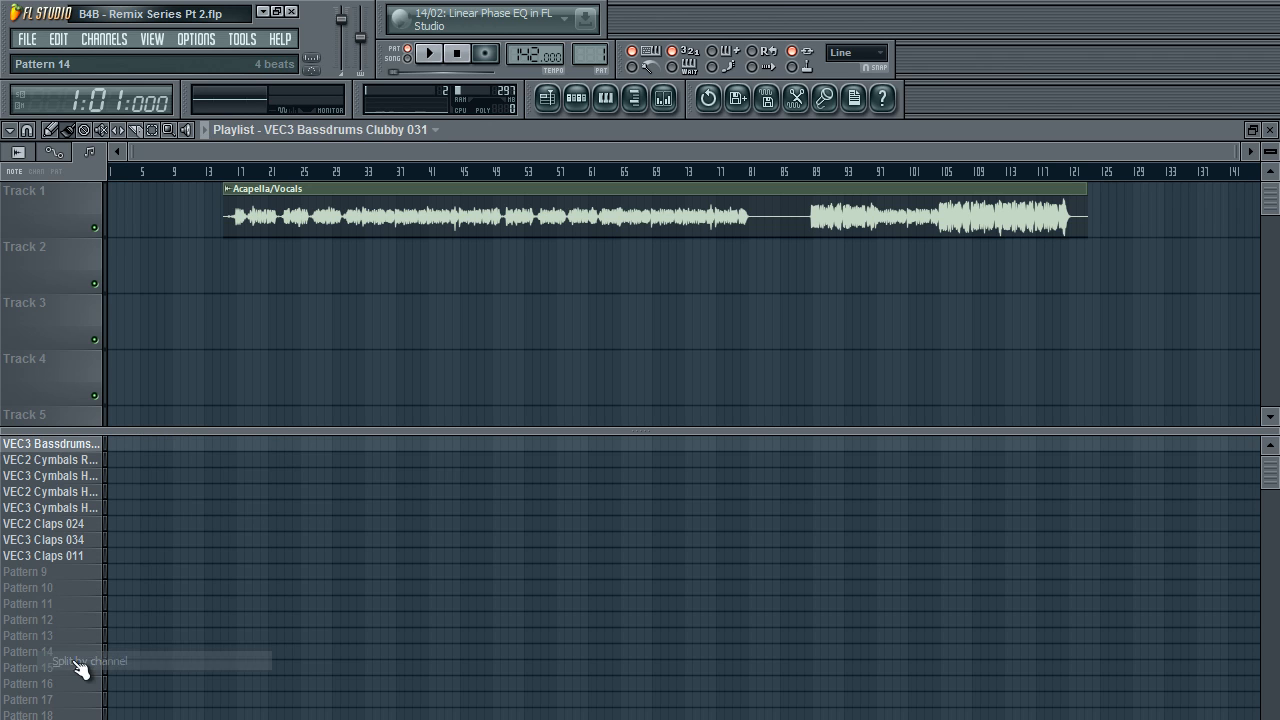
click(55, 491)
click(55, 539)
click(70, 445)
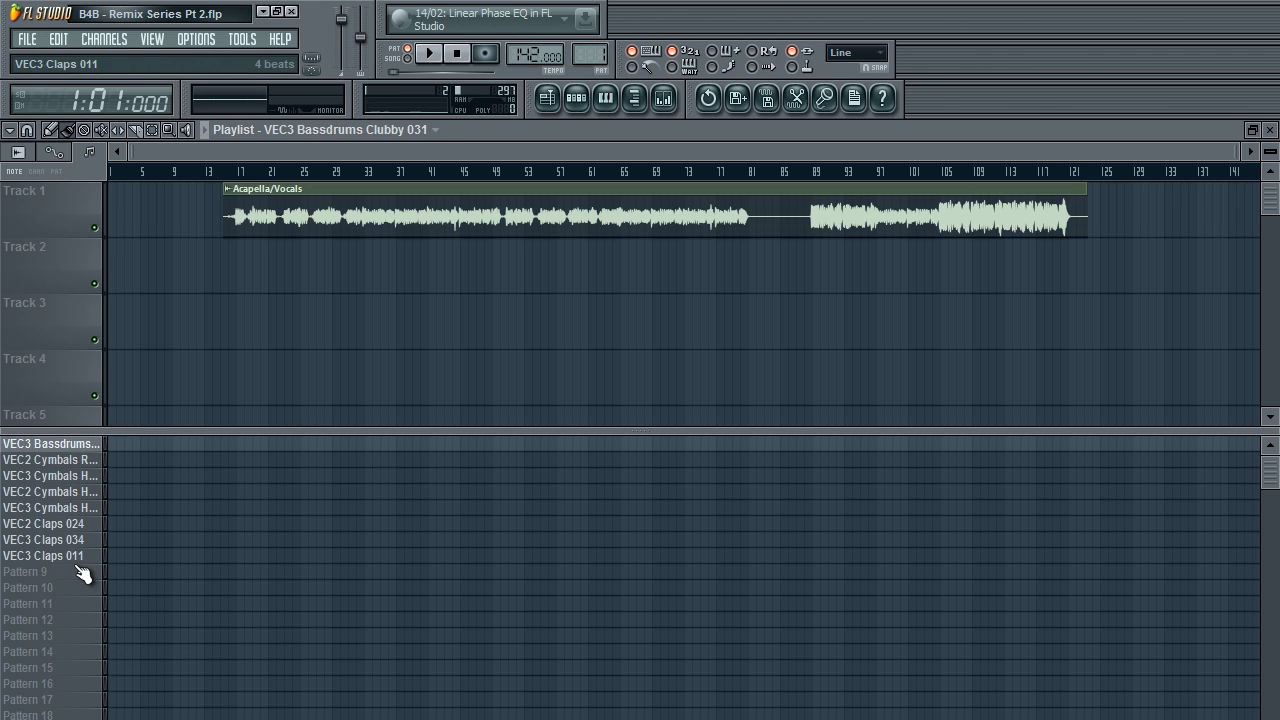
click(590, 93)
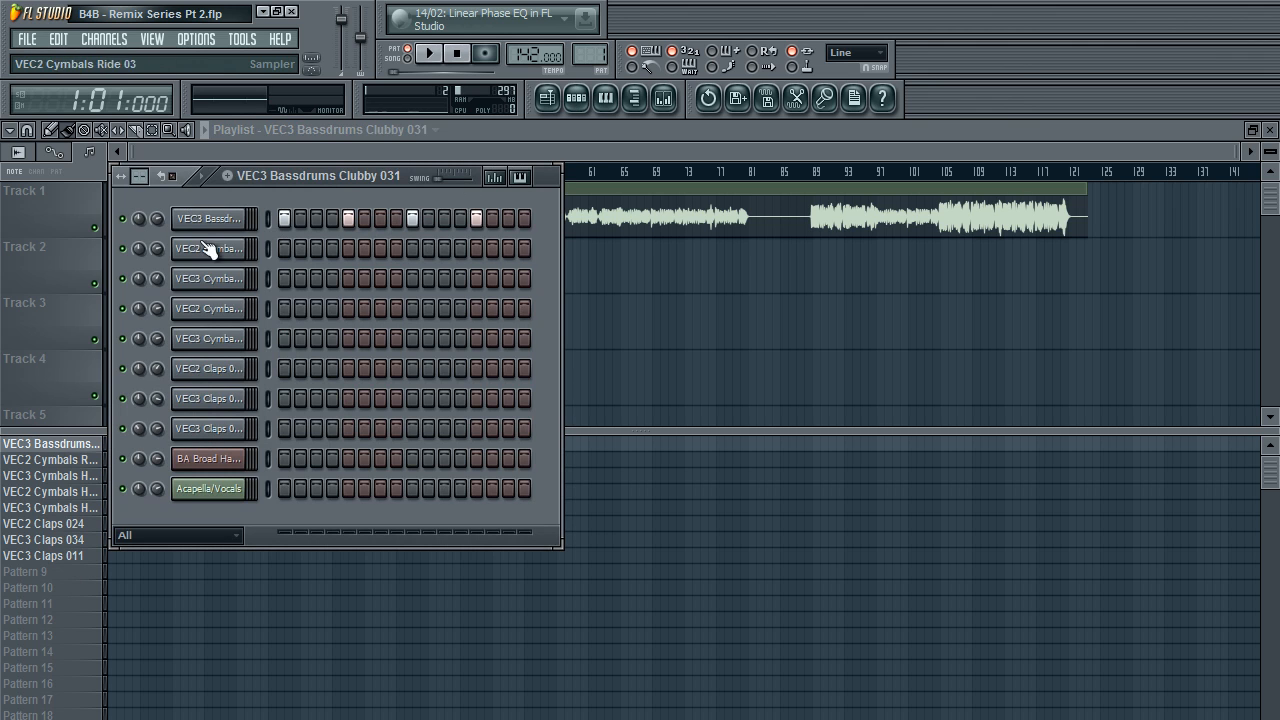
Place VEC3 Bassdrums Clubby 031 pattern clips across bars 1 to 12 and switch playback to song mode.
click(68, 443)
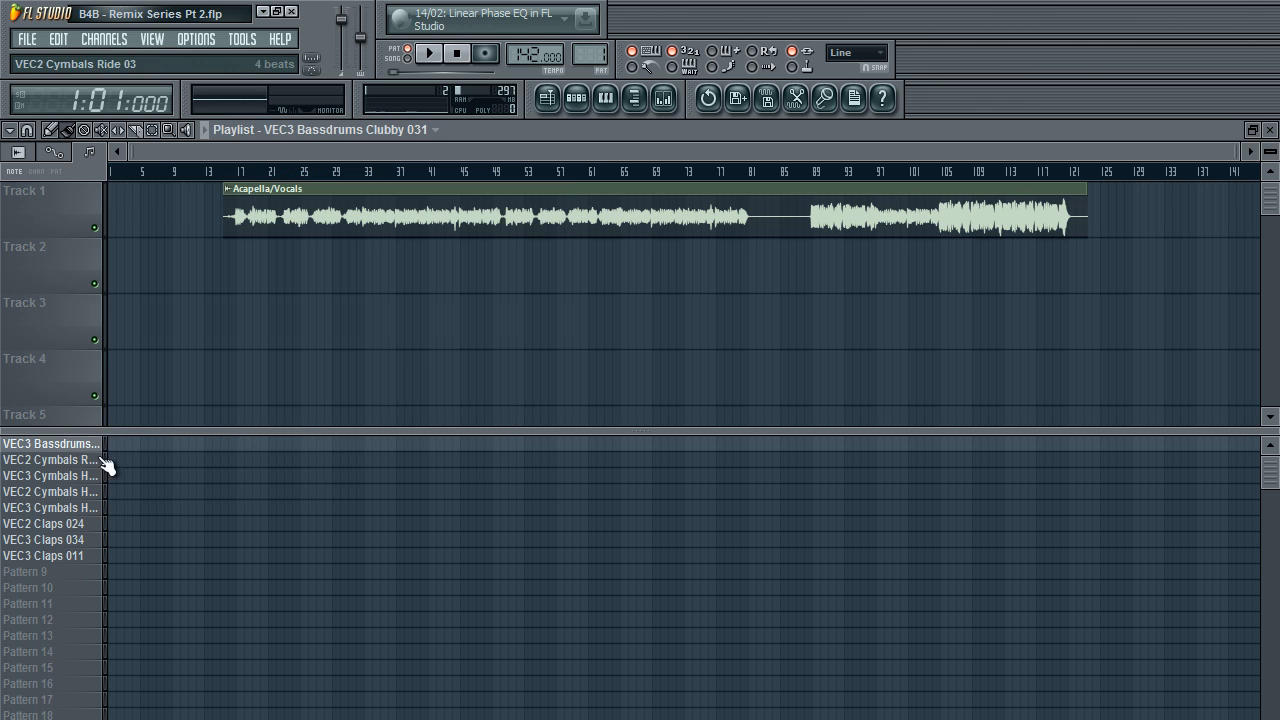
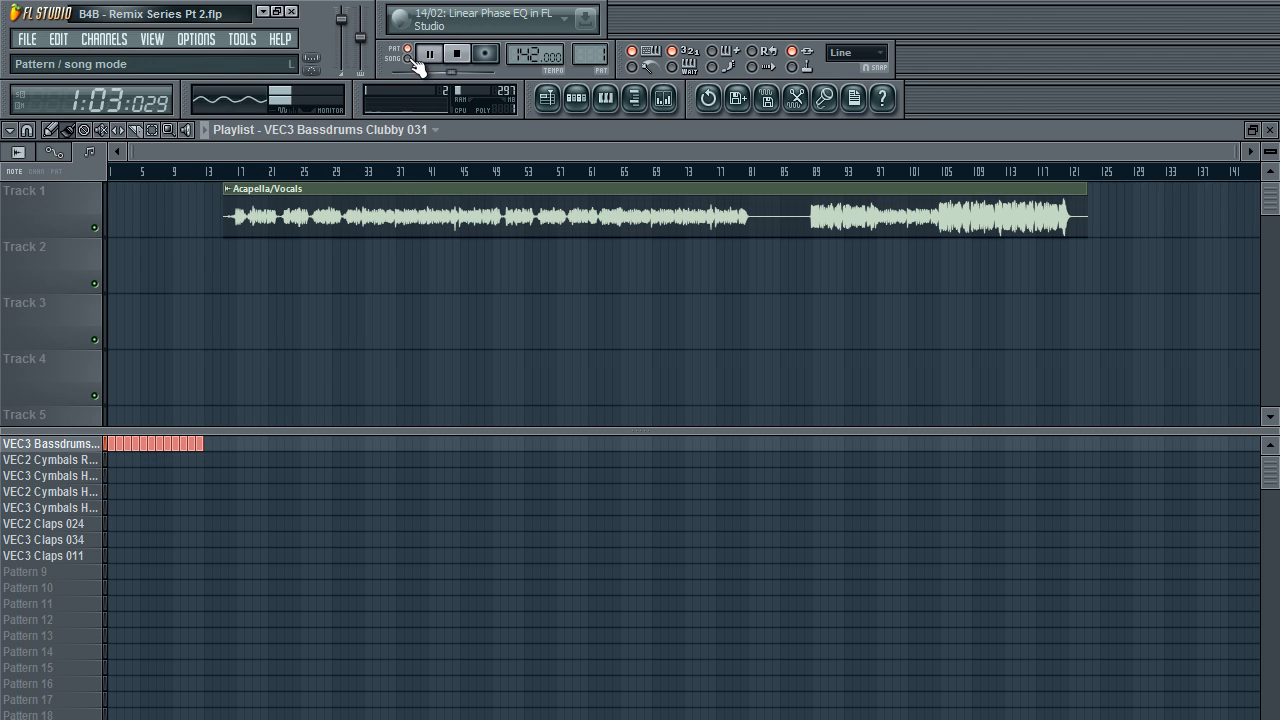
click(409, 59)
ctrl+click(350, 535)
scroll(352, 550, up, 4)
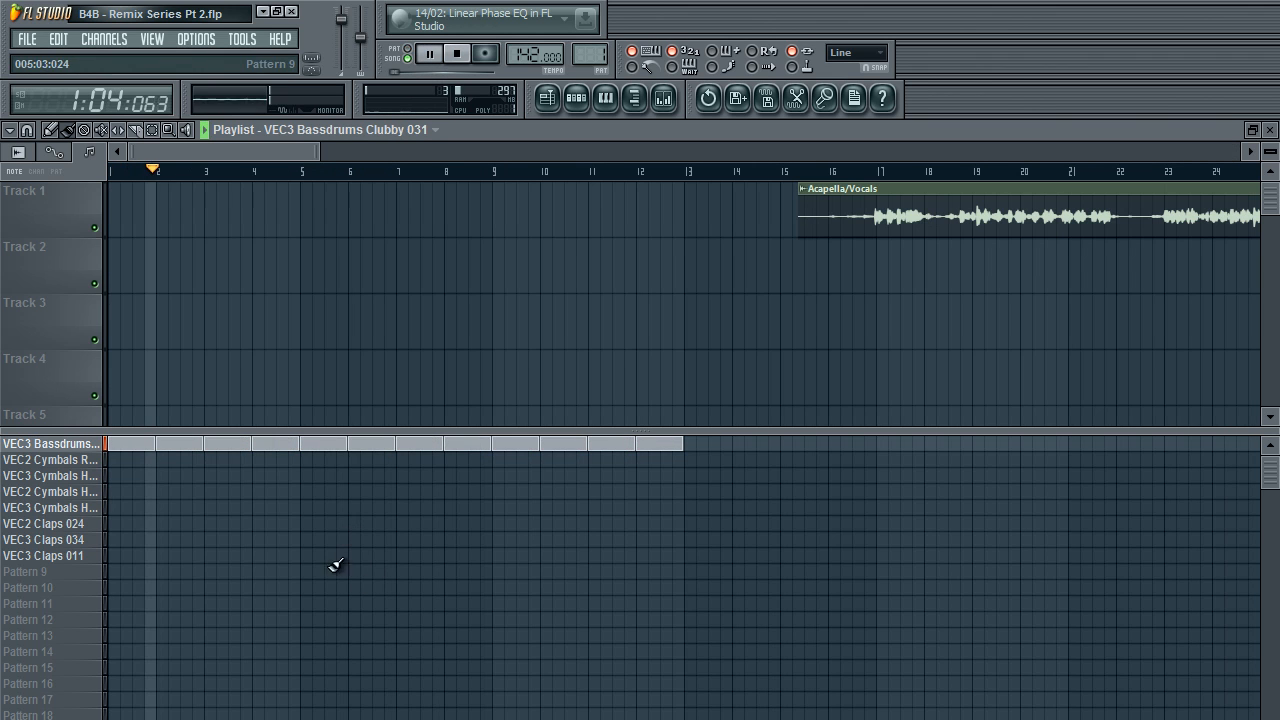
Fill the VEC3 Cymbals HH Closed 02 row with clips from bar 1 to the end of bar 12, matching the bass drum row.
mouse_move(130, 460)
mouse_down()
mouse_move(622, 470)
mouse_move(155, 463)
mouse_up()
key(space)
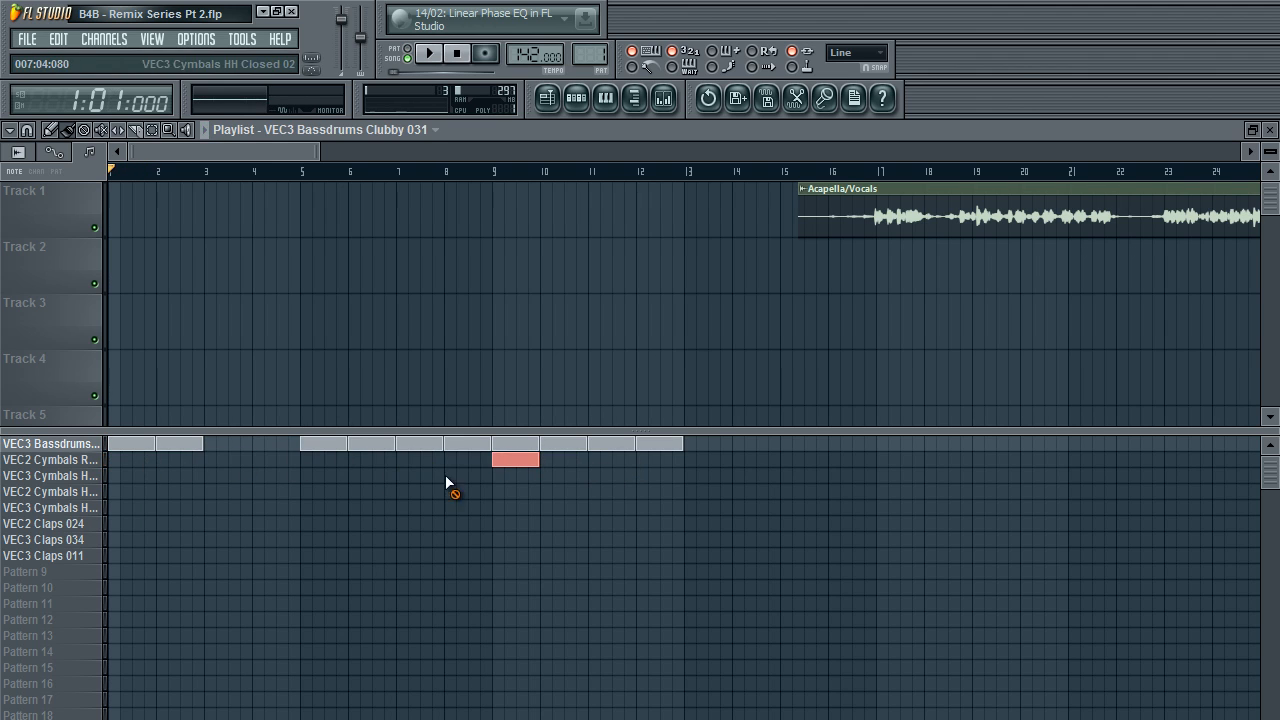
click(98, 480)
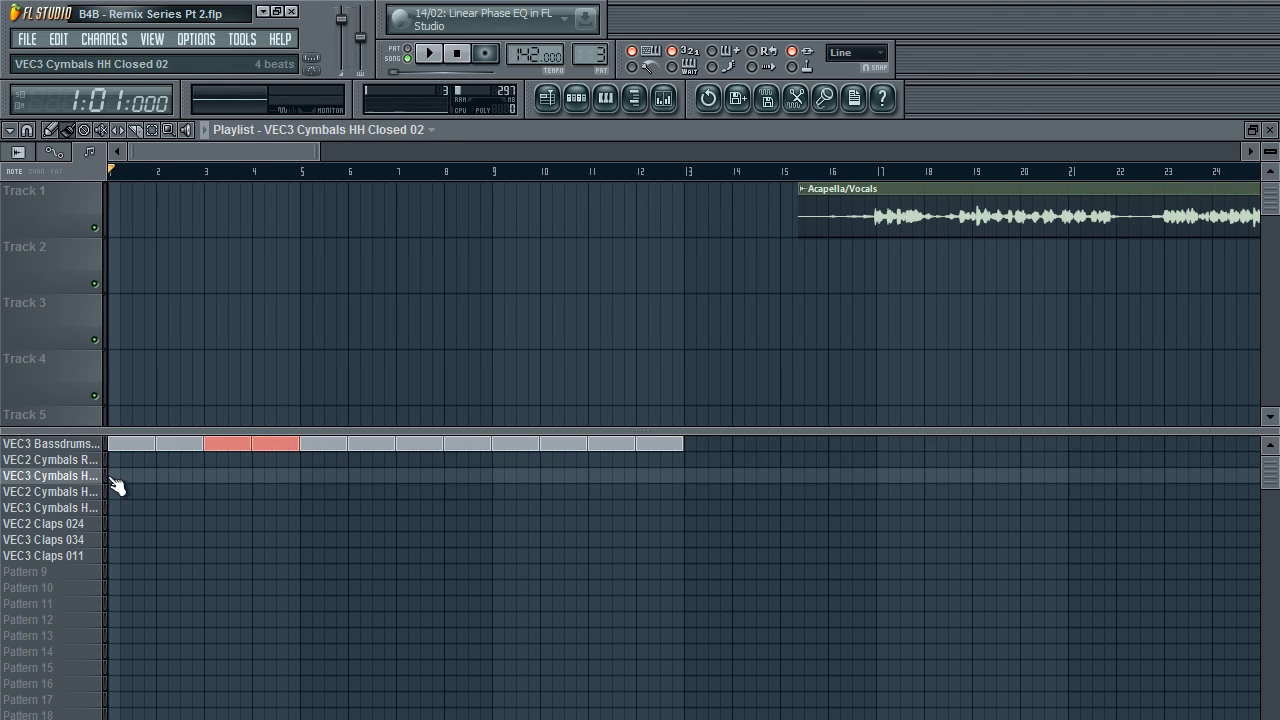
click(100, 488)
key(space)
mouse_move(131, 480)
mouse_down()
mouse_move(800, 484)
mouse_move(122, 526)
mouse_up()
click(795, 465)
right_click(784, 464)
key(space)
drag(158, 478, 146, 477)
key(space)
ctrl+click(280, 552)
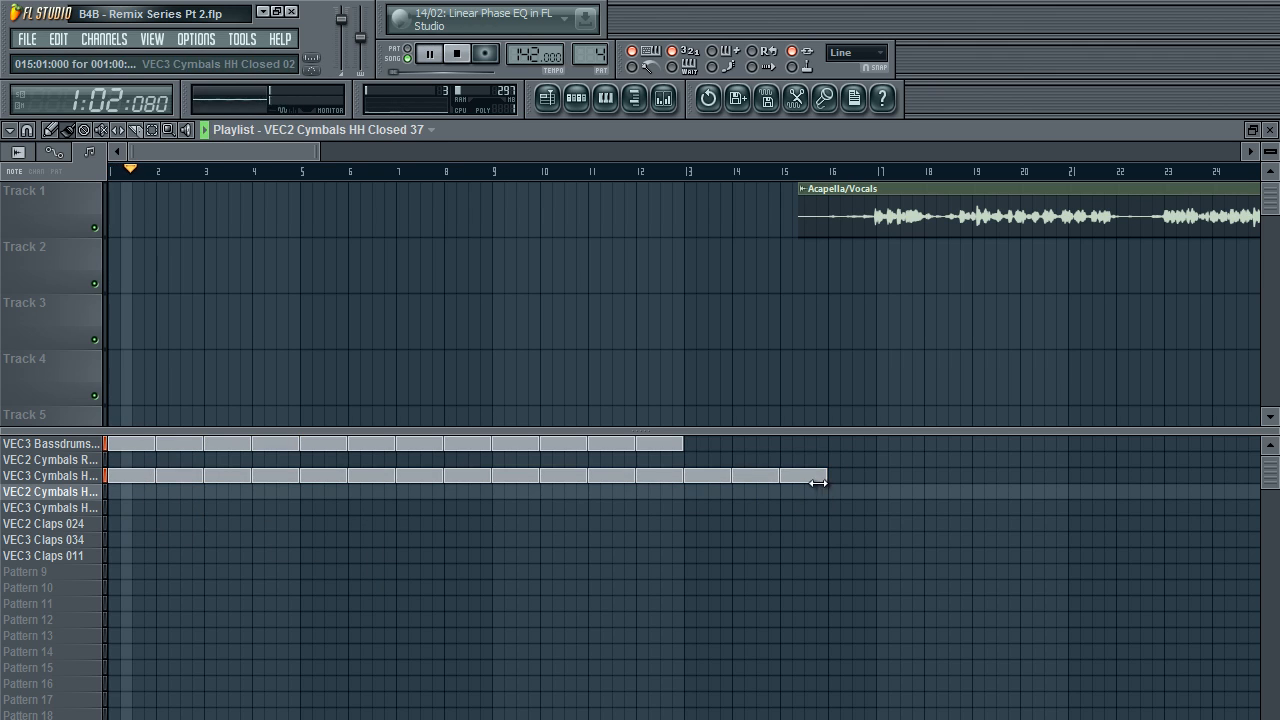
mouse_move(814, 478)
mouse_down()
mouse_move(133, 475)
mouse_move(628, 500)
mouse_up()
Move the VEC2 Cymbals HH Closed 37 pattern up one slot and play the song to check it.
key(space)
key(ctrl+shift+Up)
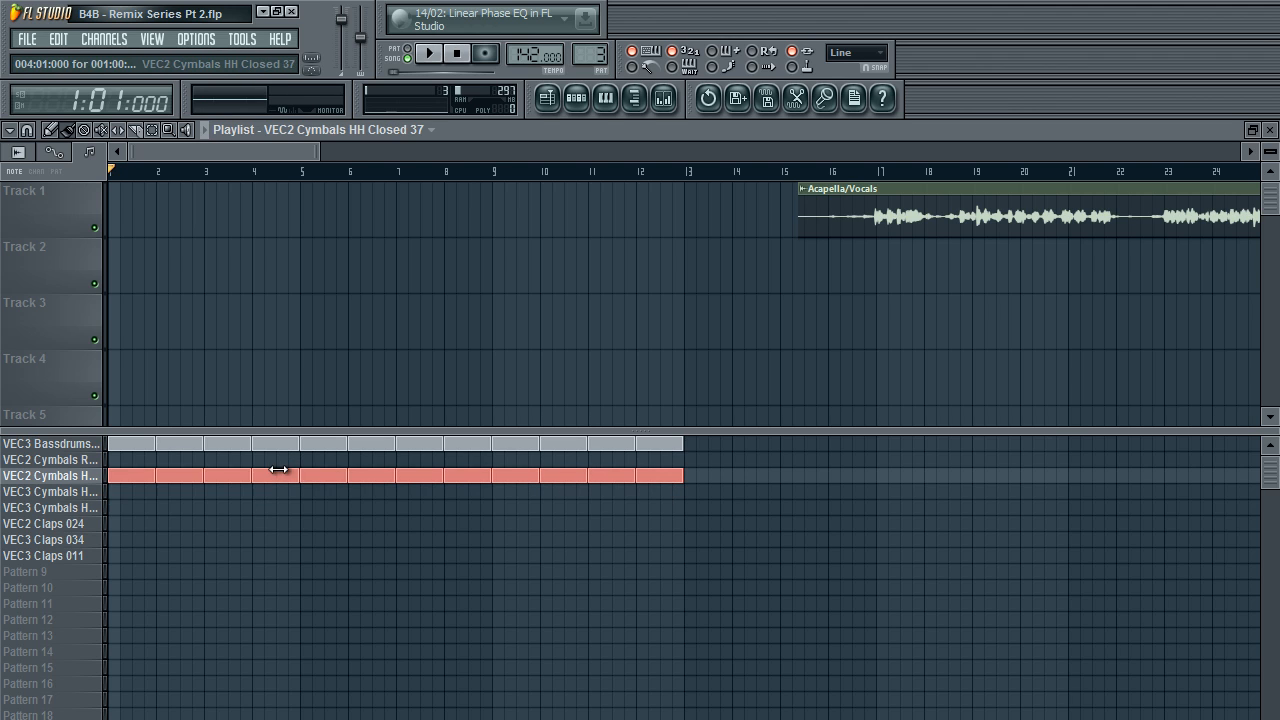
ctrl+click(329, 553)
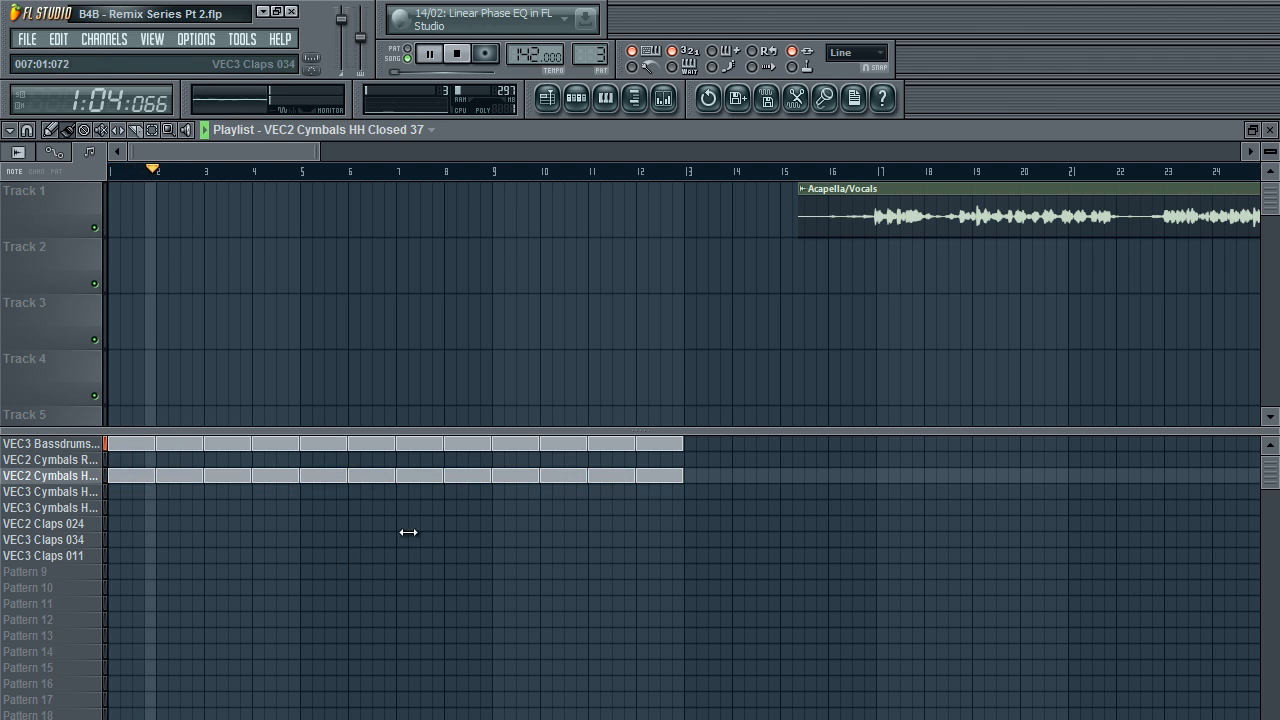
click(574, 97)
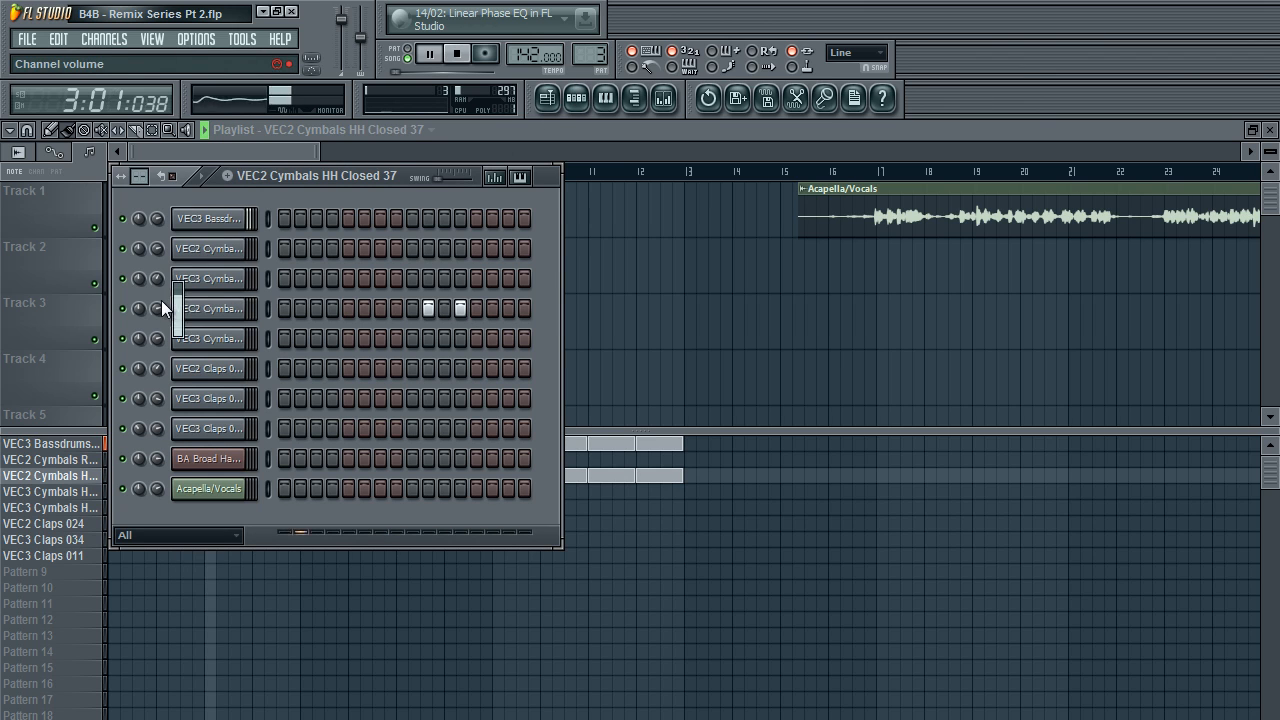
key(space)
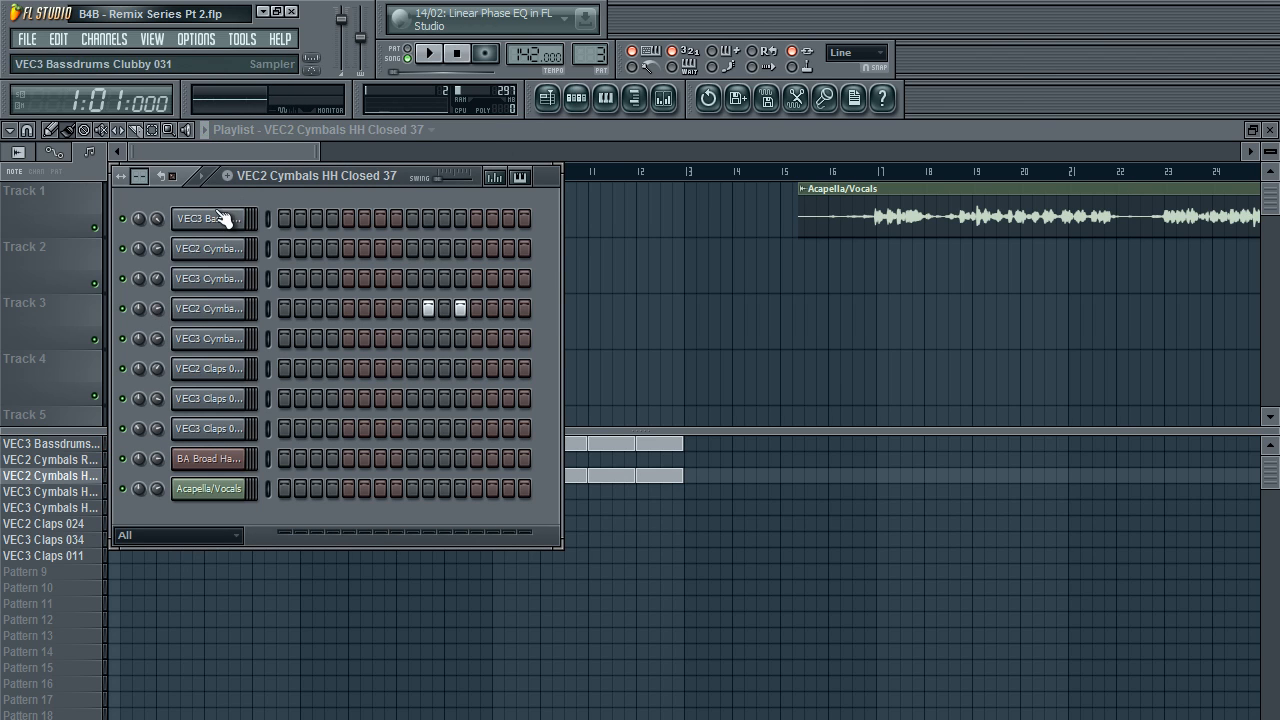
Link the VEC3 Bassdrums Clubby 031 channel to mixer insert 1.
click(222, 219)
click(663, 97)
right_click(110, 220)
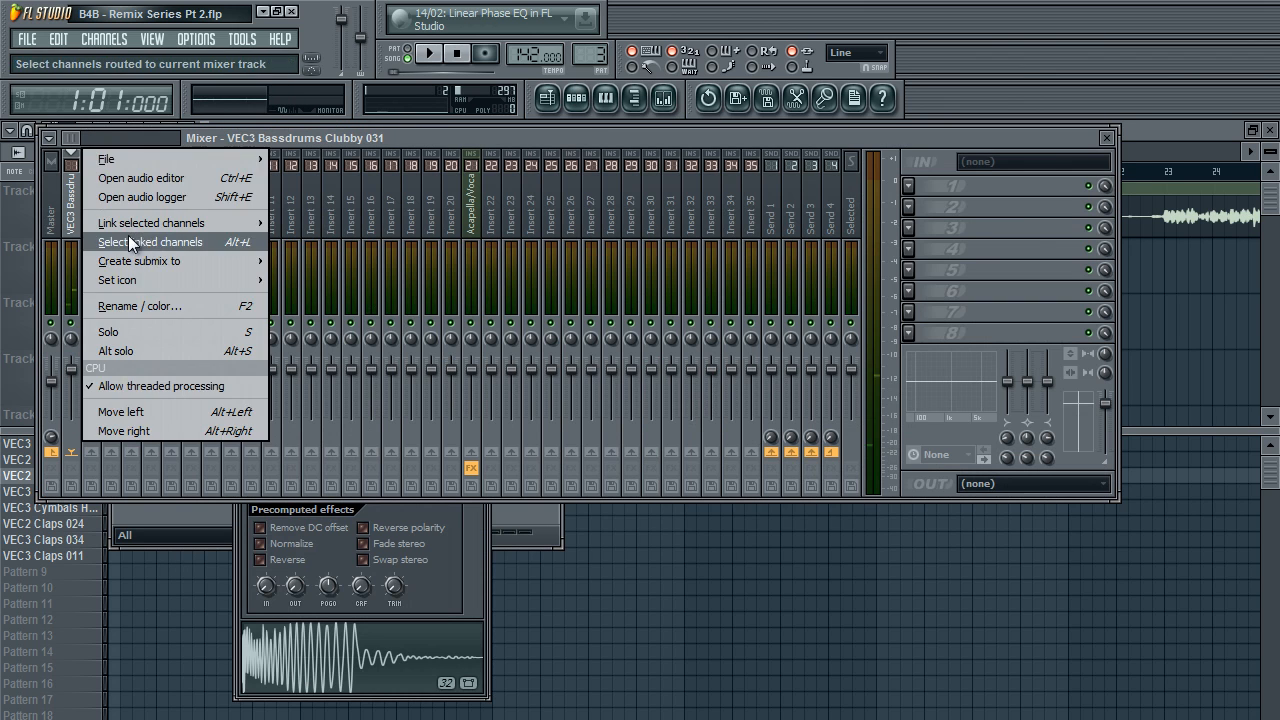
click(400, 221)
Link the VEC2 Cymbals Ride 03 channel to mixer insert 2.
click(576, 97)
click(201, 249)
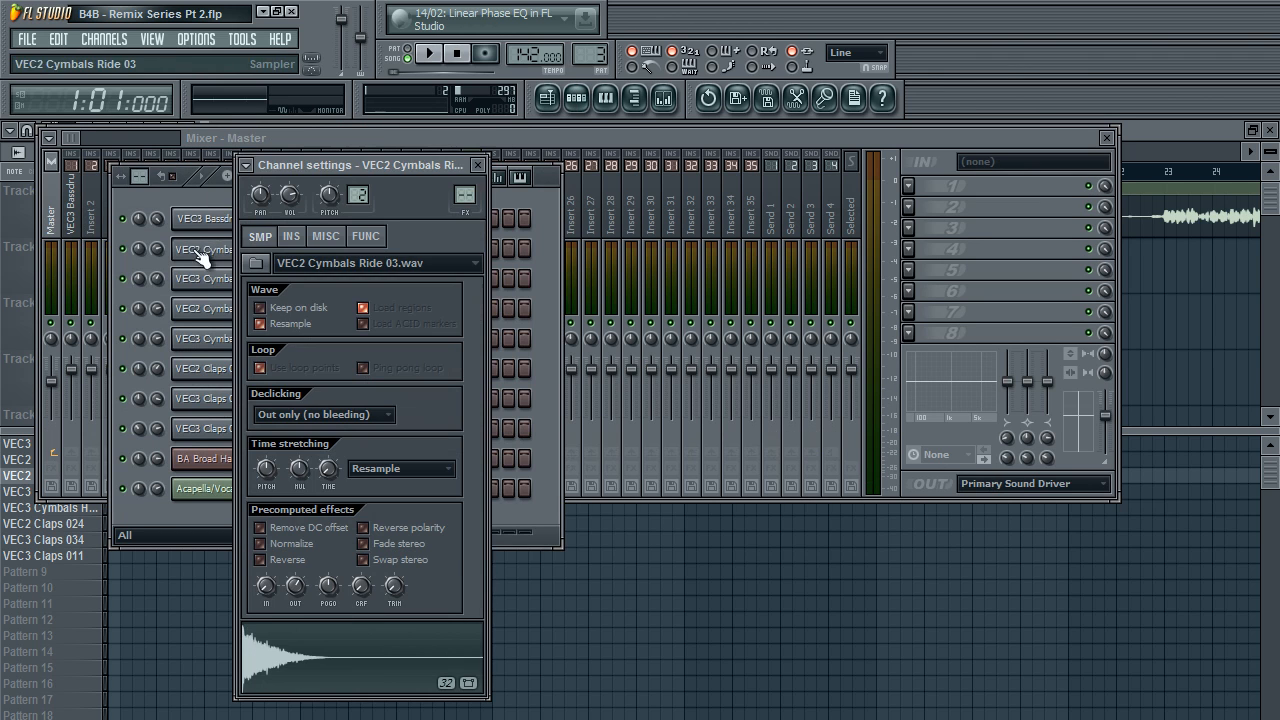
click(666, 104)
right_click(92, 222)
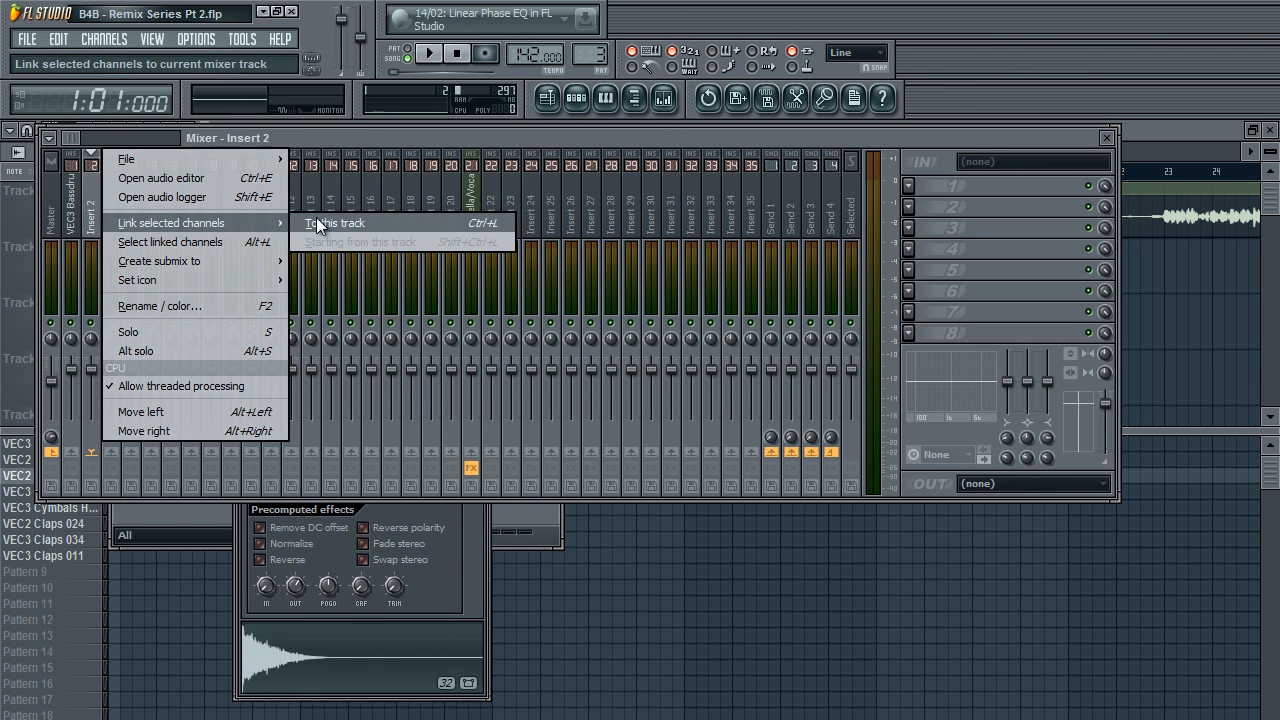
click(330, 221)
Link the VEC3 Cymbals HH Closed 02 channel to mixer insert 3.
click(605, 97)
click(189, 286)
click(80, 237)
click(110, 222)
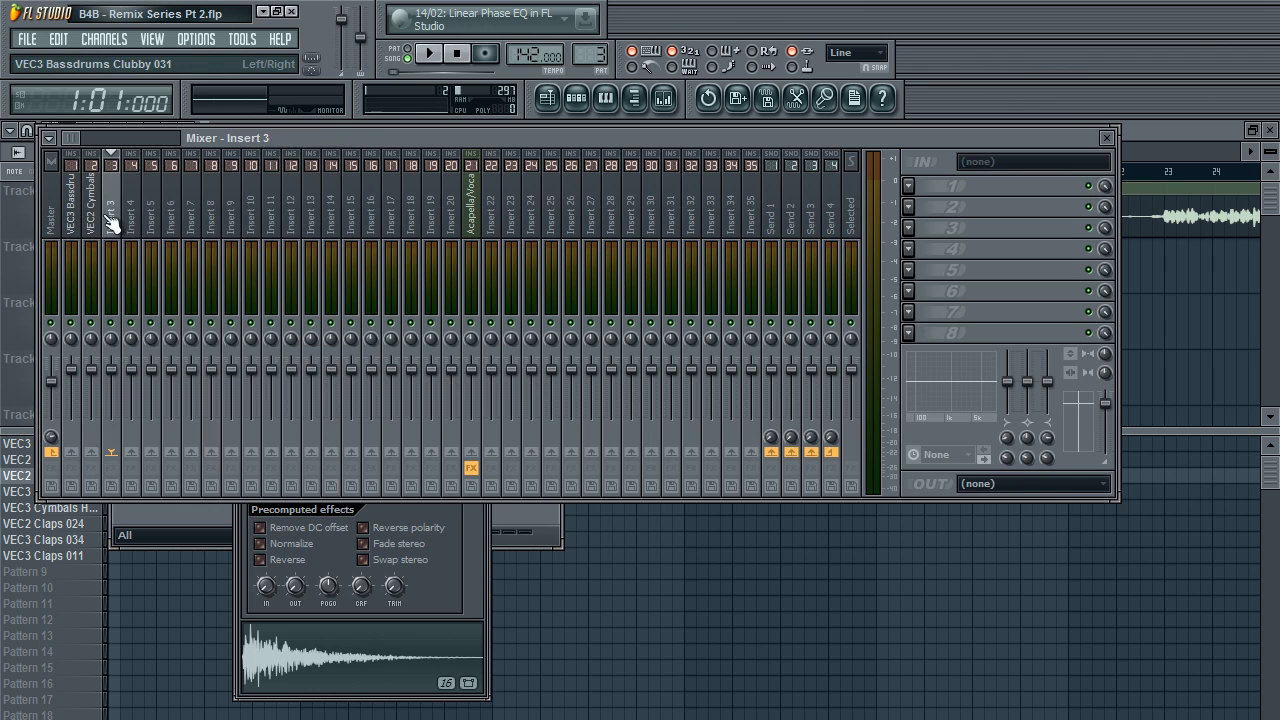
right_click(110, 222)
click(331, 224)
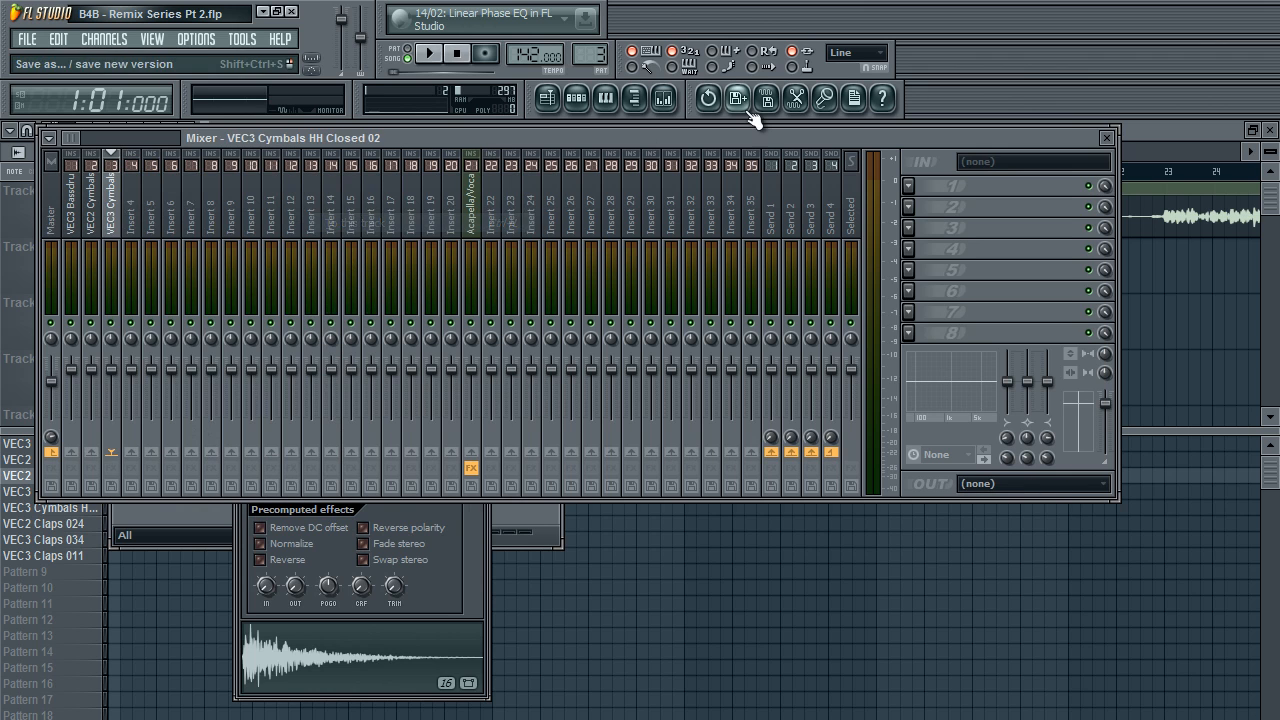
Link the VEC2 Cymbals HH Closed 37 channel to mixer insert 4.
click(605, 97)
click(203, 310)
click(108, 228)
click(131, 222)
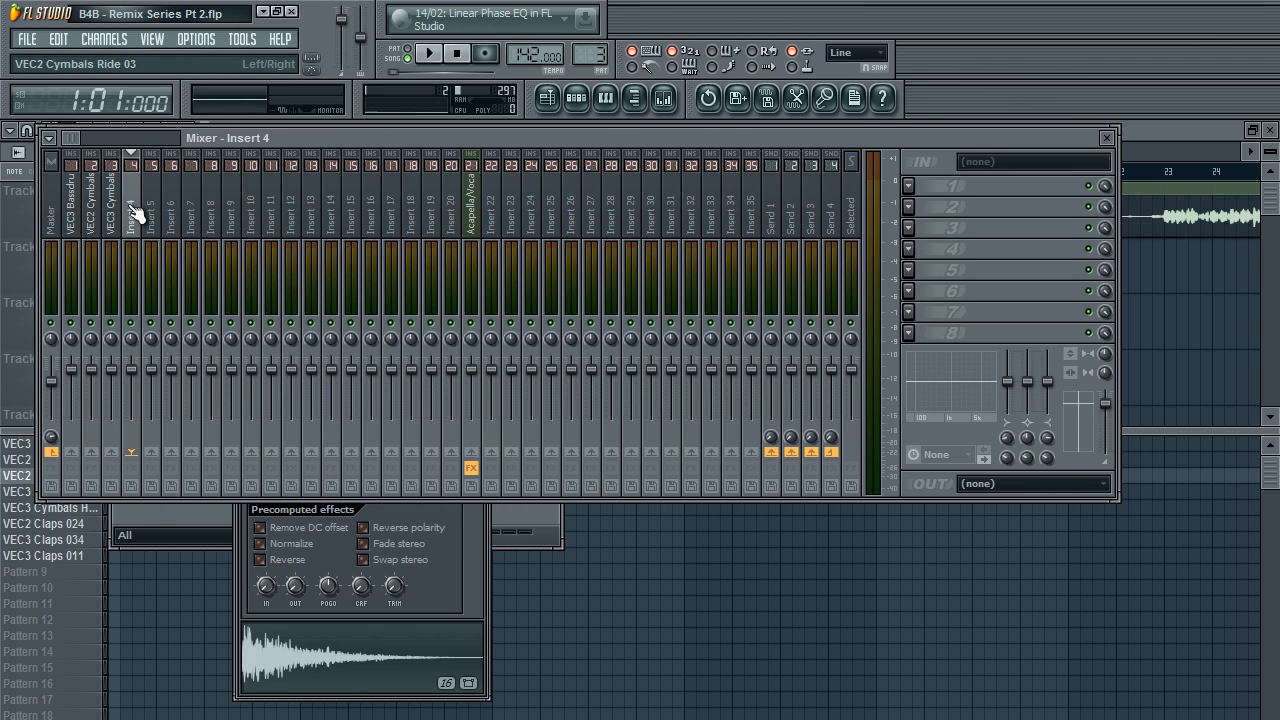
right_click(131, 222)
click(257, 224)
Link the VEC3 Cymbals HH Open 042 channel to mixer insert 5.
click(578, 110)
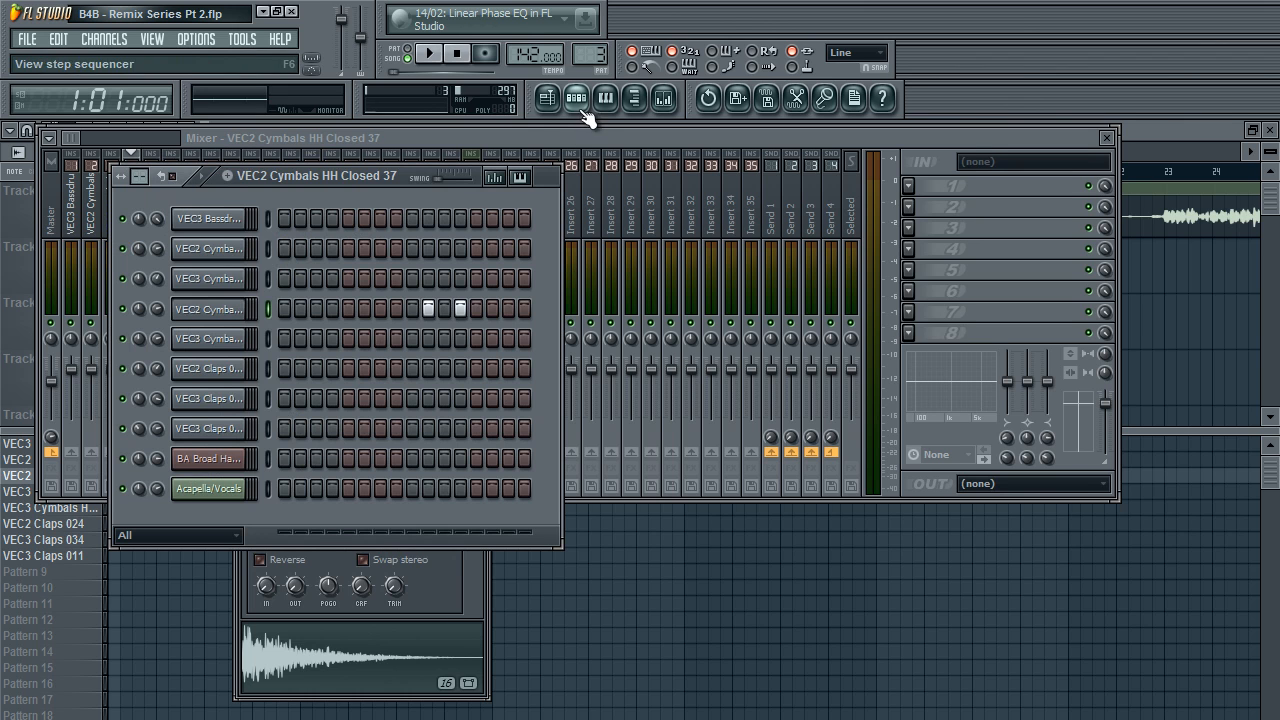
click(195, 336)
click(100, 210)
click(150, 211)
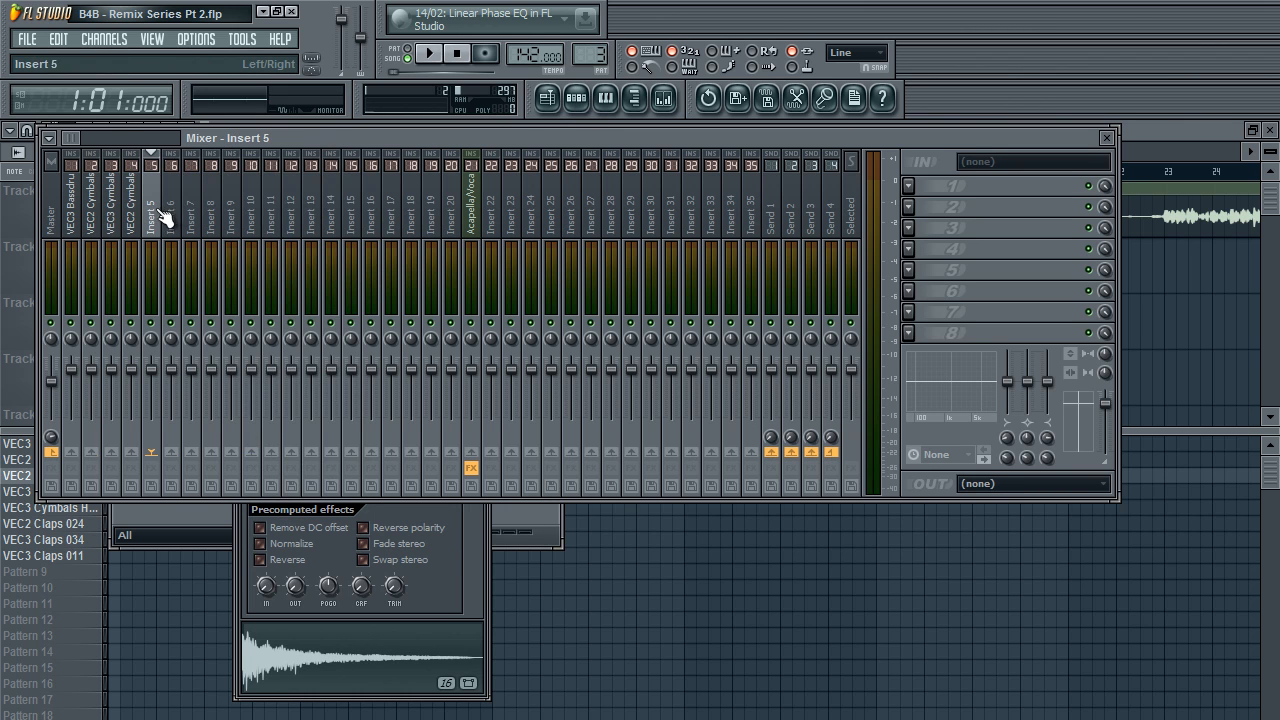
right_click(160, 211)
click(300, 220)
Link the VEC2 Claps 024 channel to mixer insert 6.
click(578, 100)
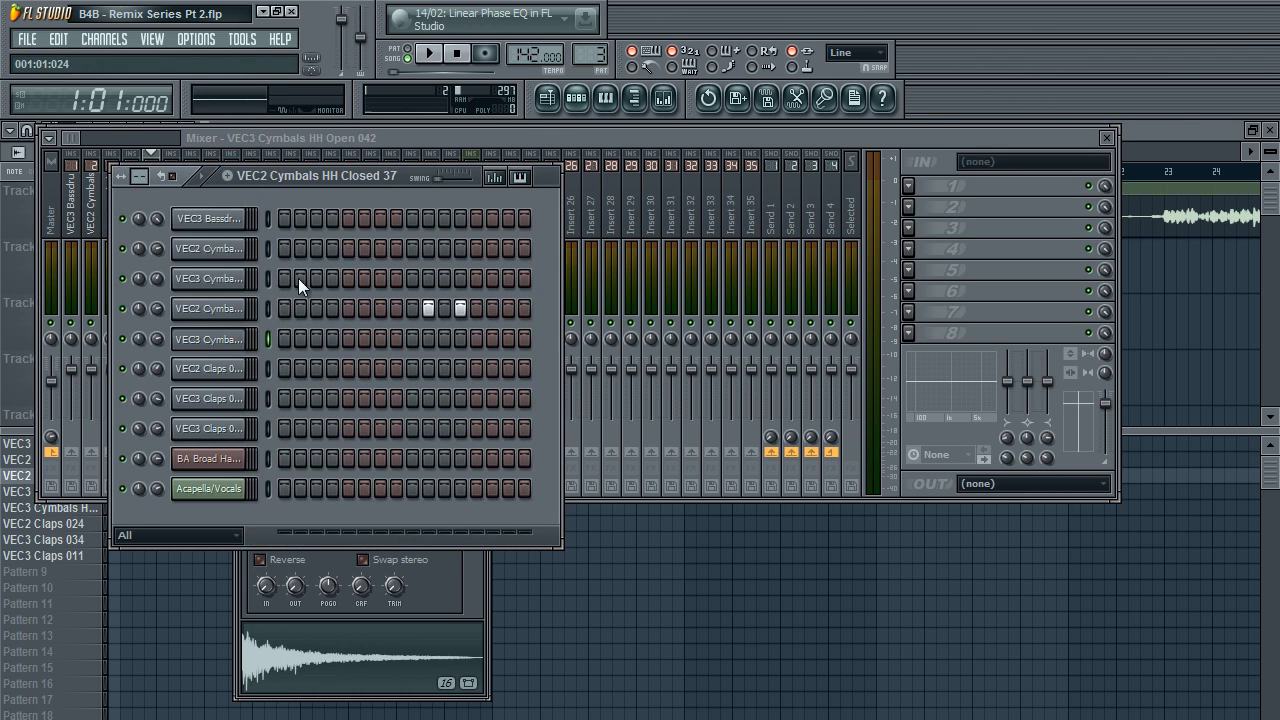
click(238, 352)
click(77, 200)
click(190, 215)
right_click(190, 215)
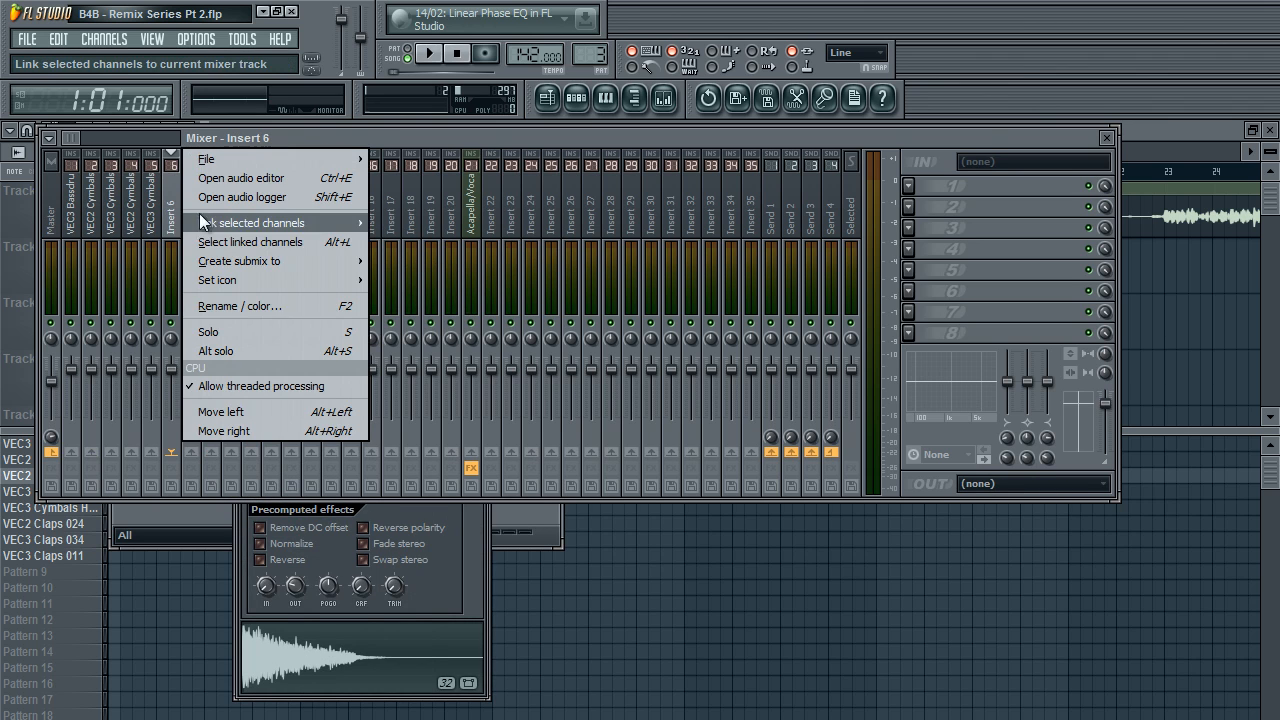
click(392, 225)
Link the VEC3 Claps 034 channel to mixer insert 7.
click(603, 100)
click(603, 100)
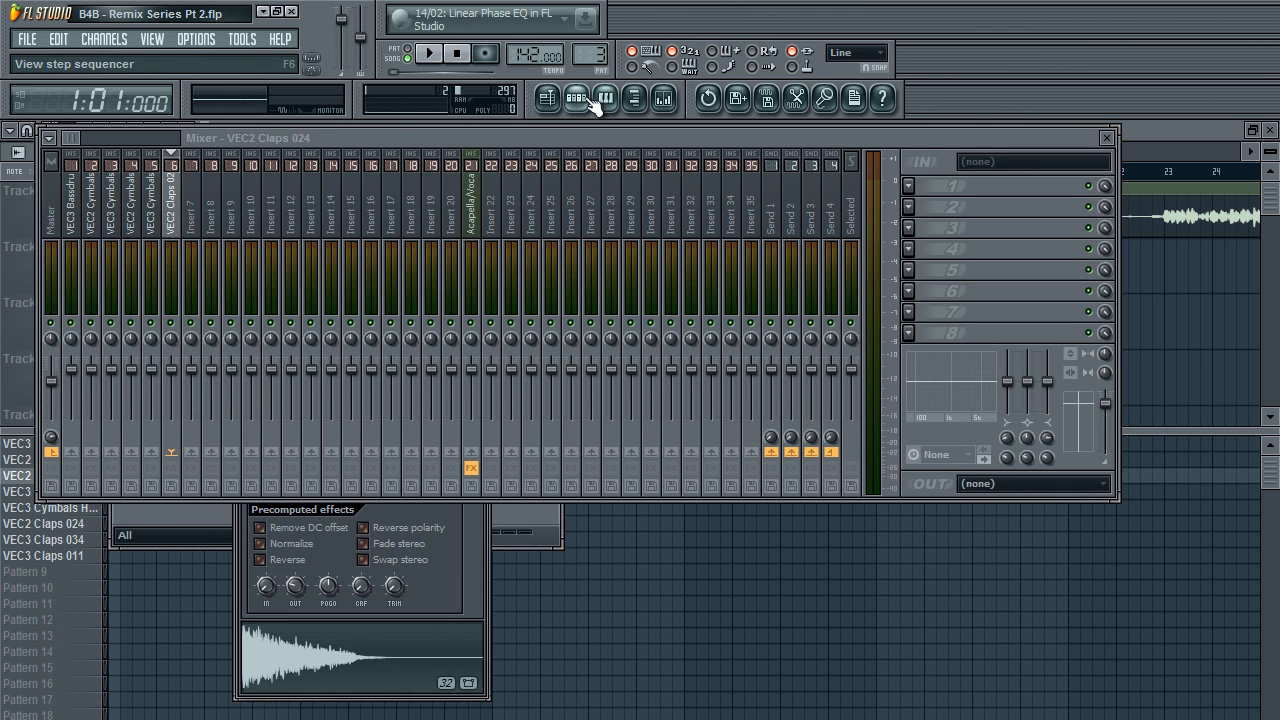
click(585, 100)
click(236, 419)
click(104, 214)
click(212, 228)
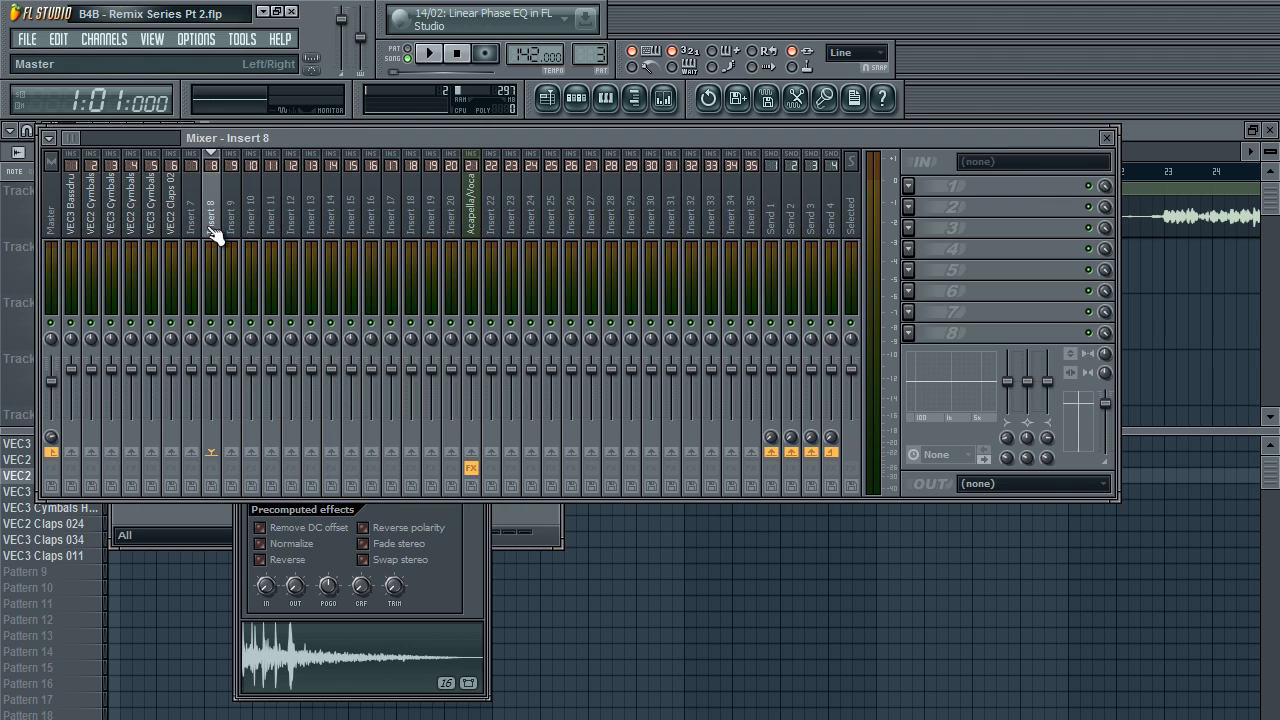
click(191, 220)
right_click(193, 218)
mouse_move(326, 226)
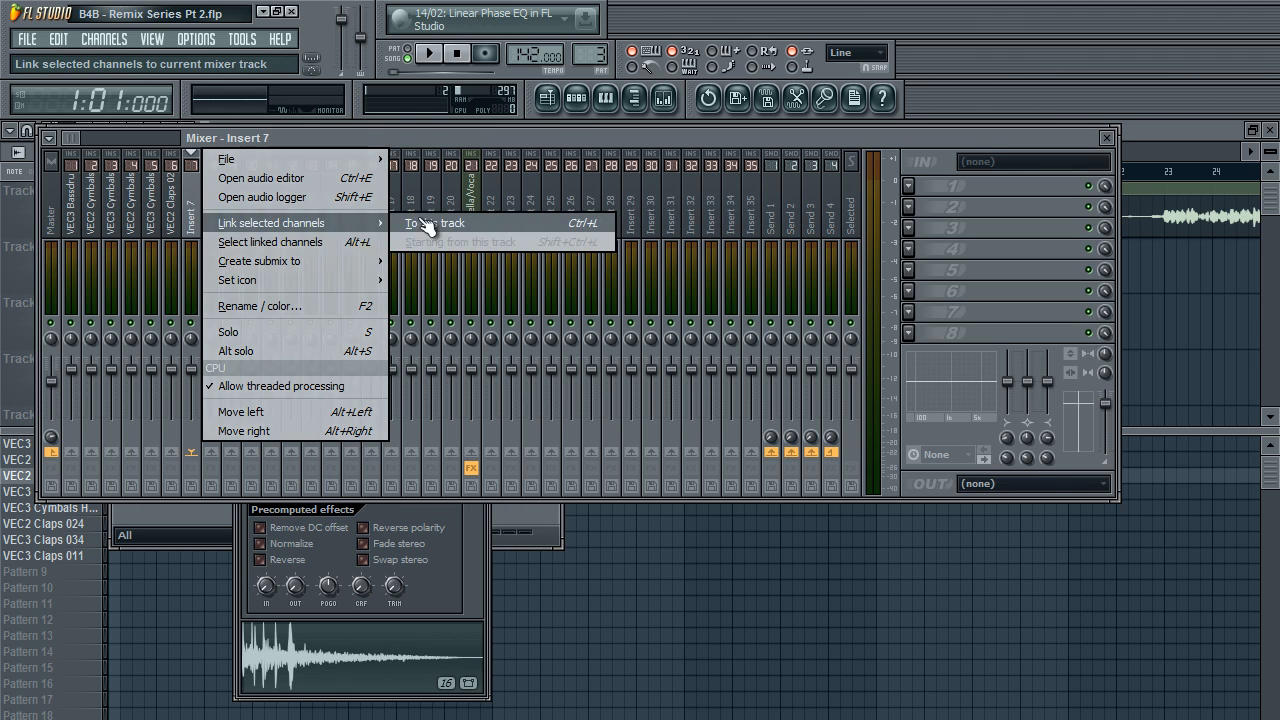
click(400, 224)
Link the VEC3 Claps 011 channel to mixer insert 8 and close the mixer.
click(576, 100)
click(238, 434)
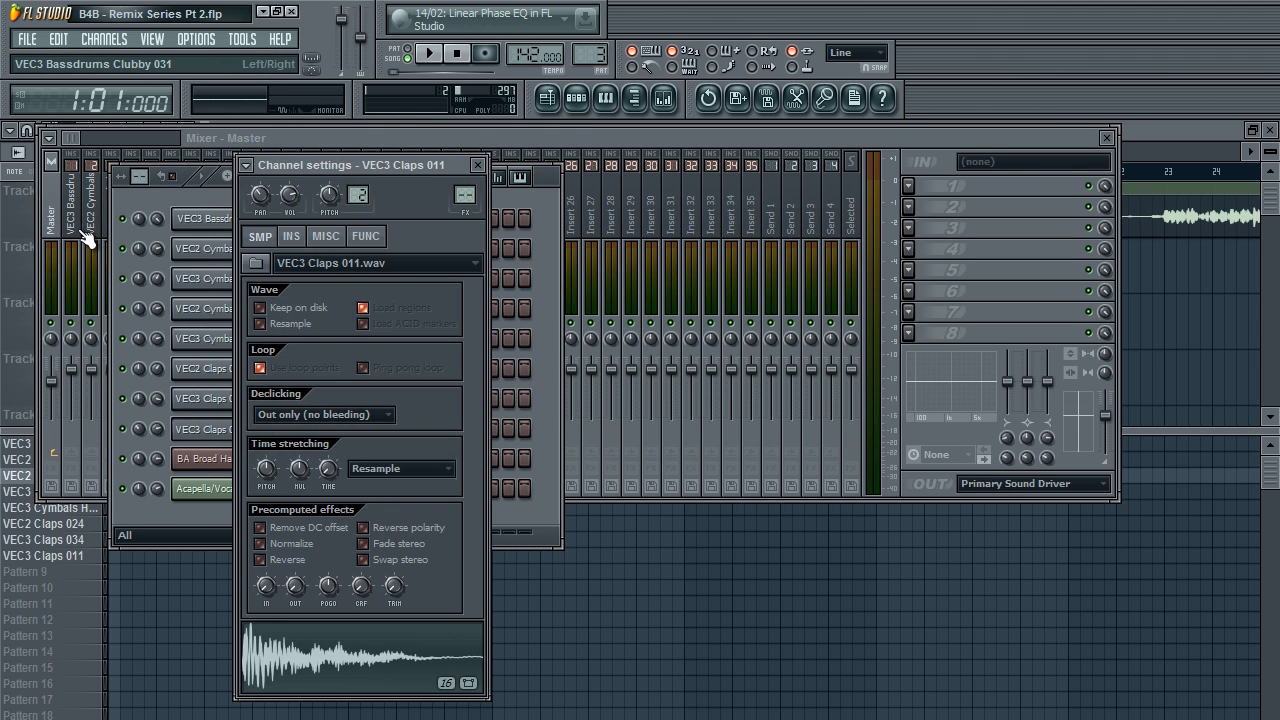
drag(82, 232, 215, 218)
right_click(215, 218)
mouse_move(359, 224)
click(480, 224)
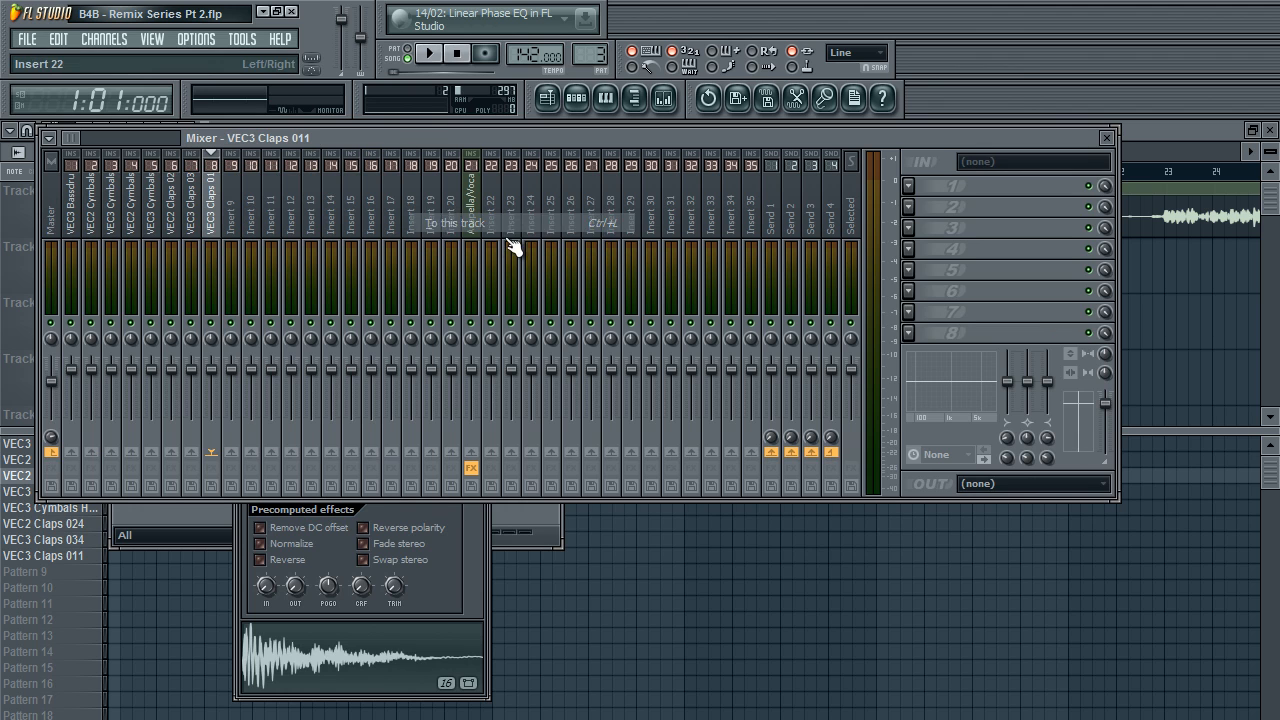
click(550, 520)
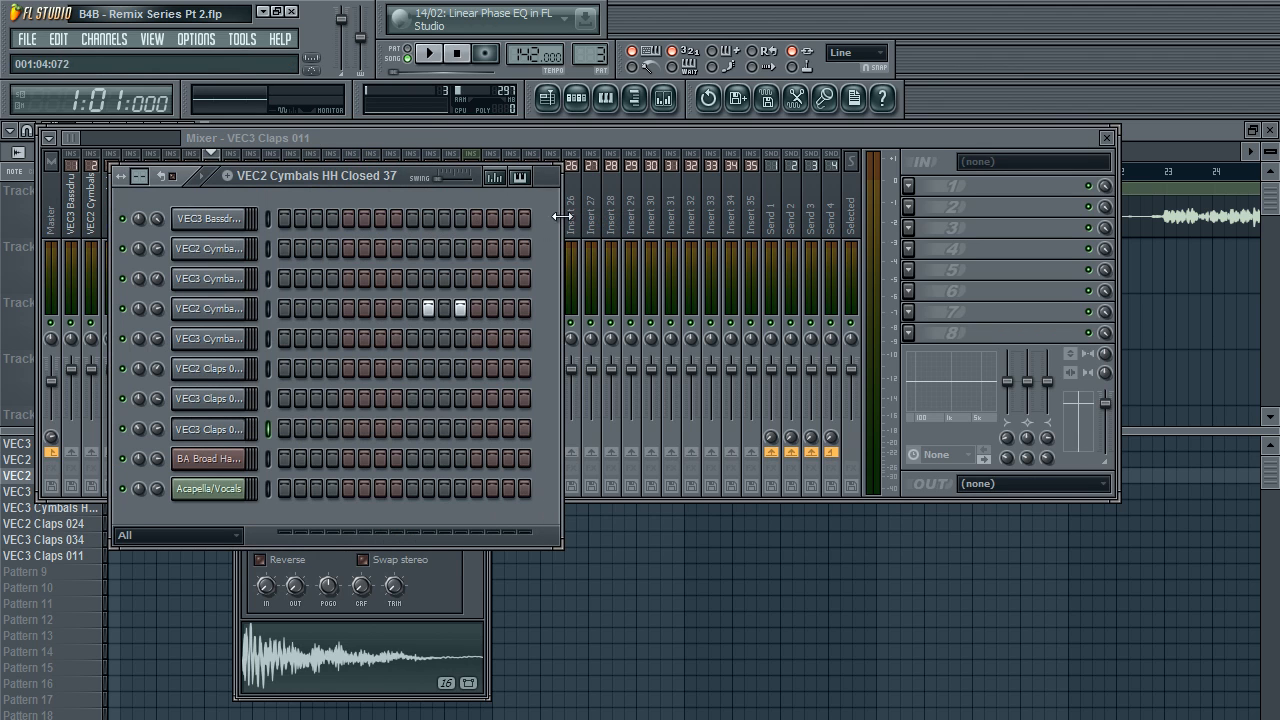
click(1107, 138)
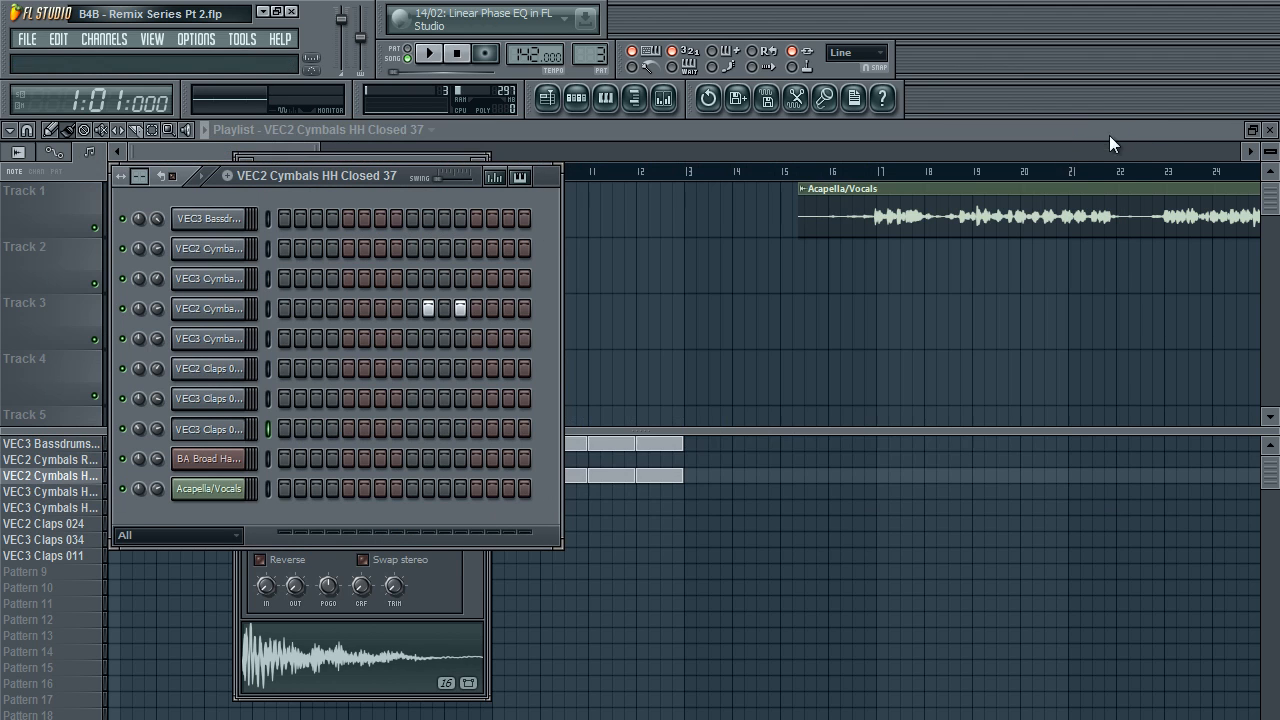
Clear the channel windows off the playlist and enlarge the clip track area above the pattern blocks.
click(480, 163)
click(297, 158)
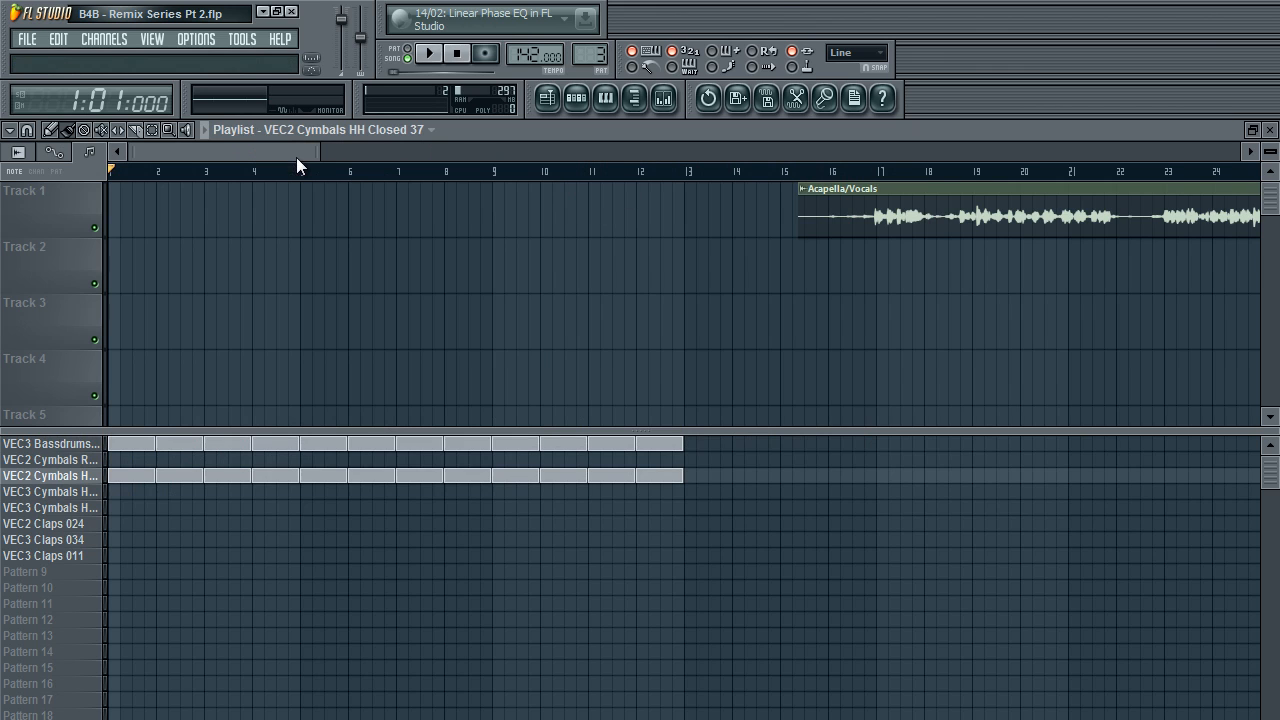
ctrl+right_click(342, 188)
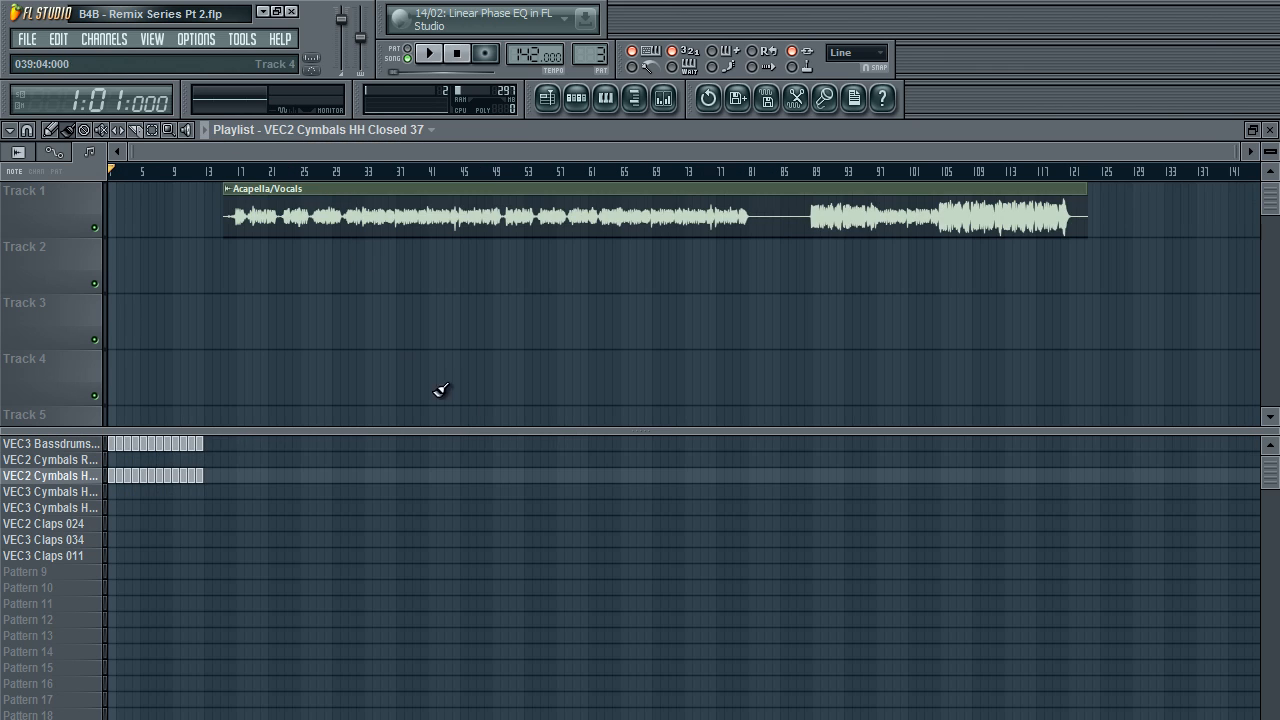
ctrl+right_click(494, 544)
drag(160, 147, 194, 152)
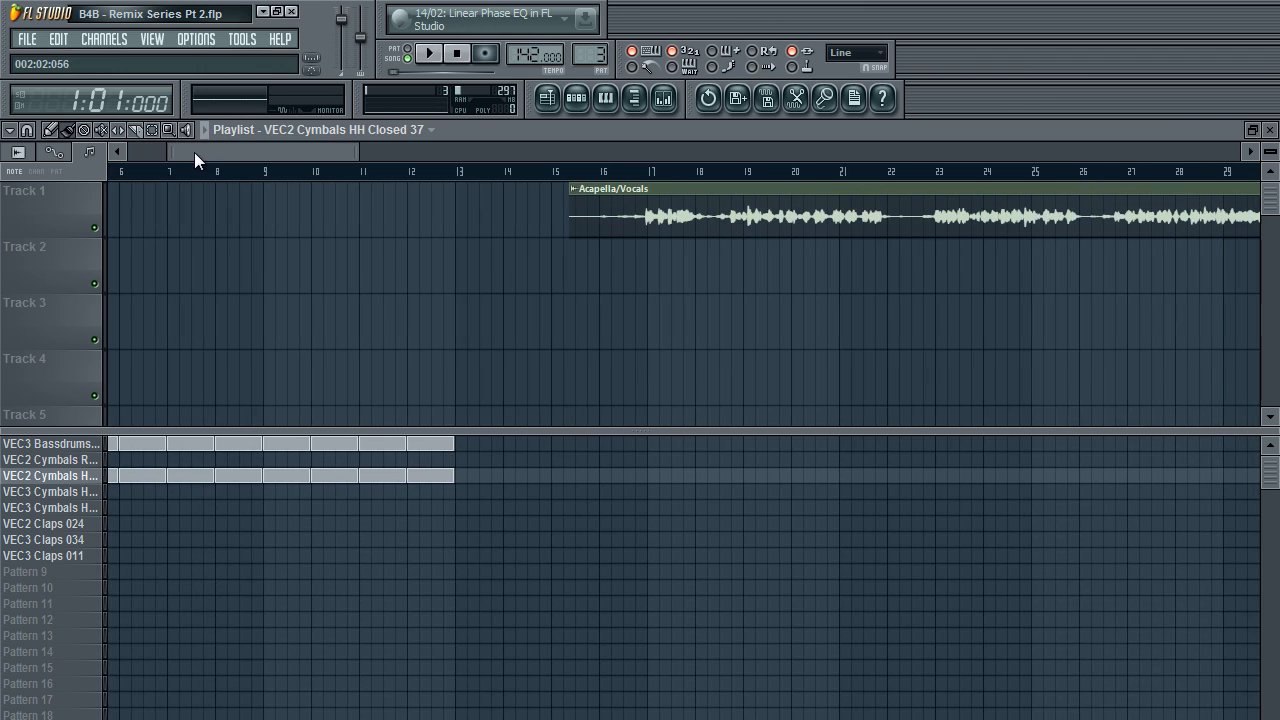
drag(343, 437, 340, 520)
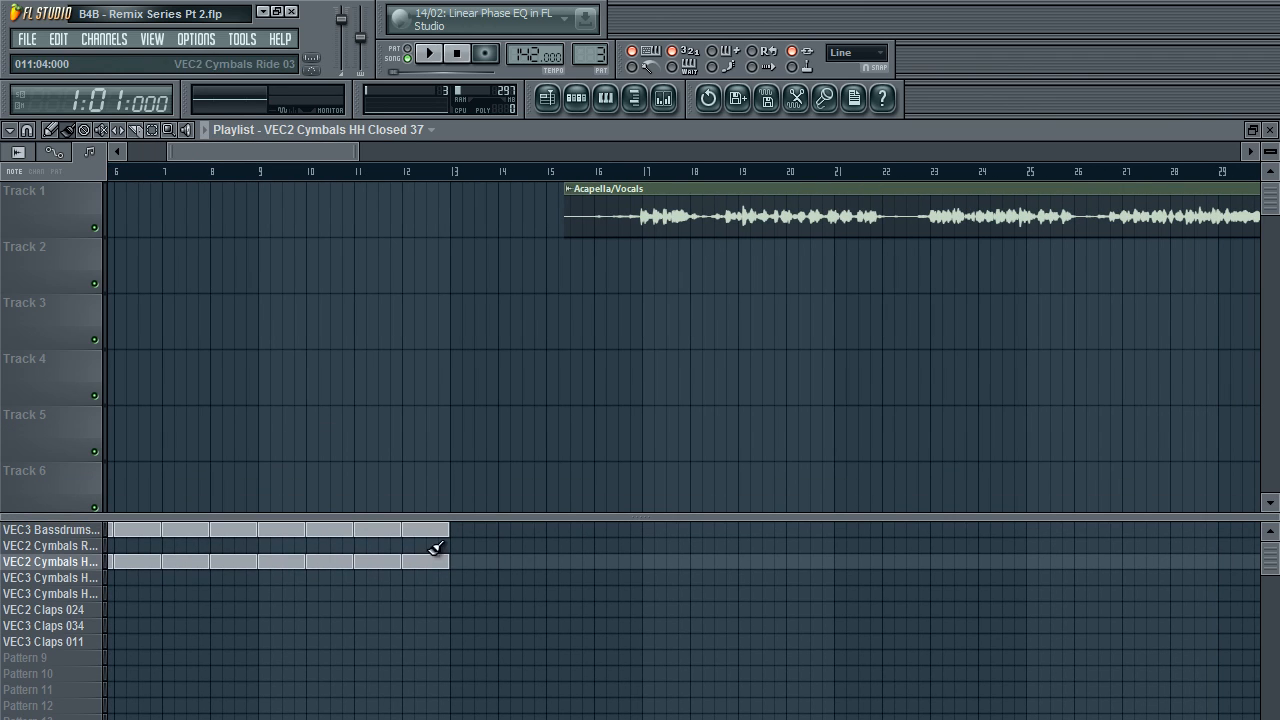
Extend the VEC3 Bassdrums and VEC2 Cymbals HH Closed 37 pattern blocks through bar 16, play the song and check the mixer levels.
drag(459, 530, 593, 522)
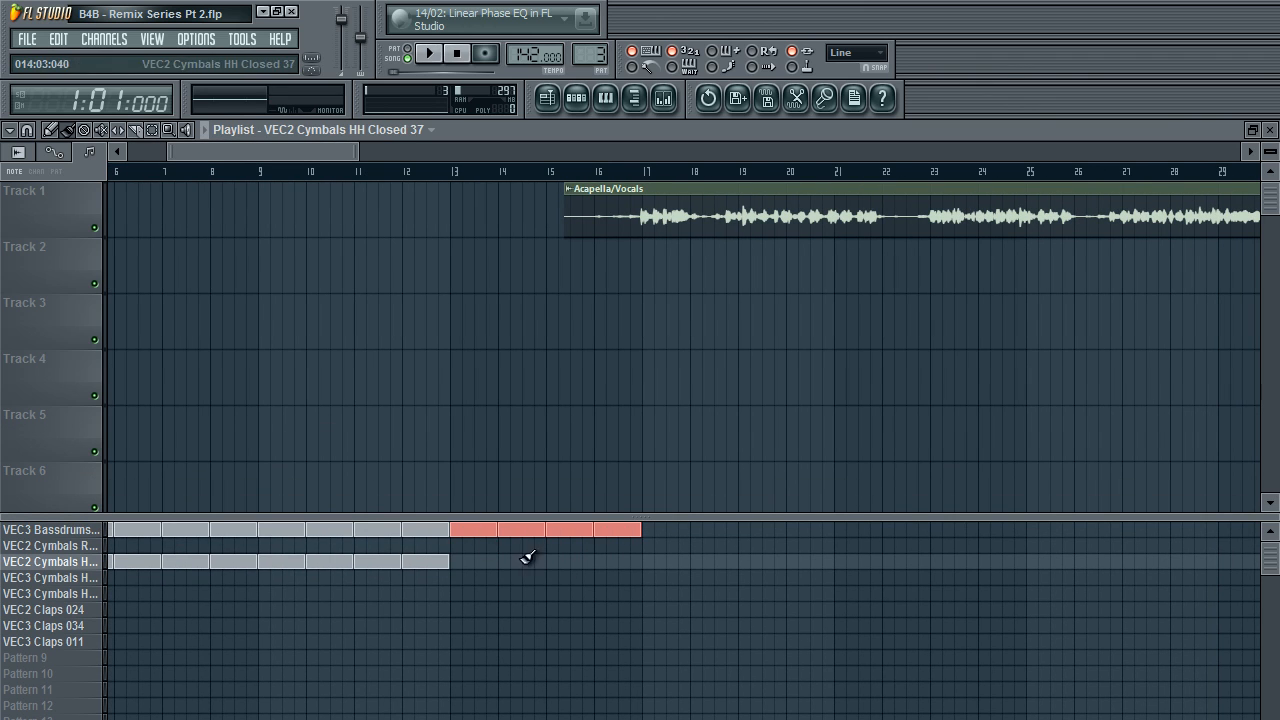
key(space)
drag(281, 150, 240, 152)
drag(694, 563, 850, 560)
click(663, 98)
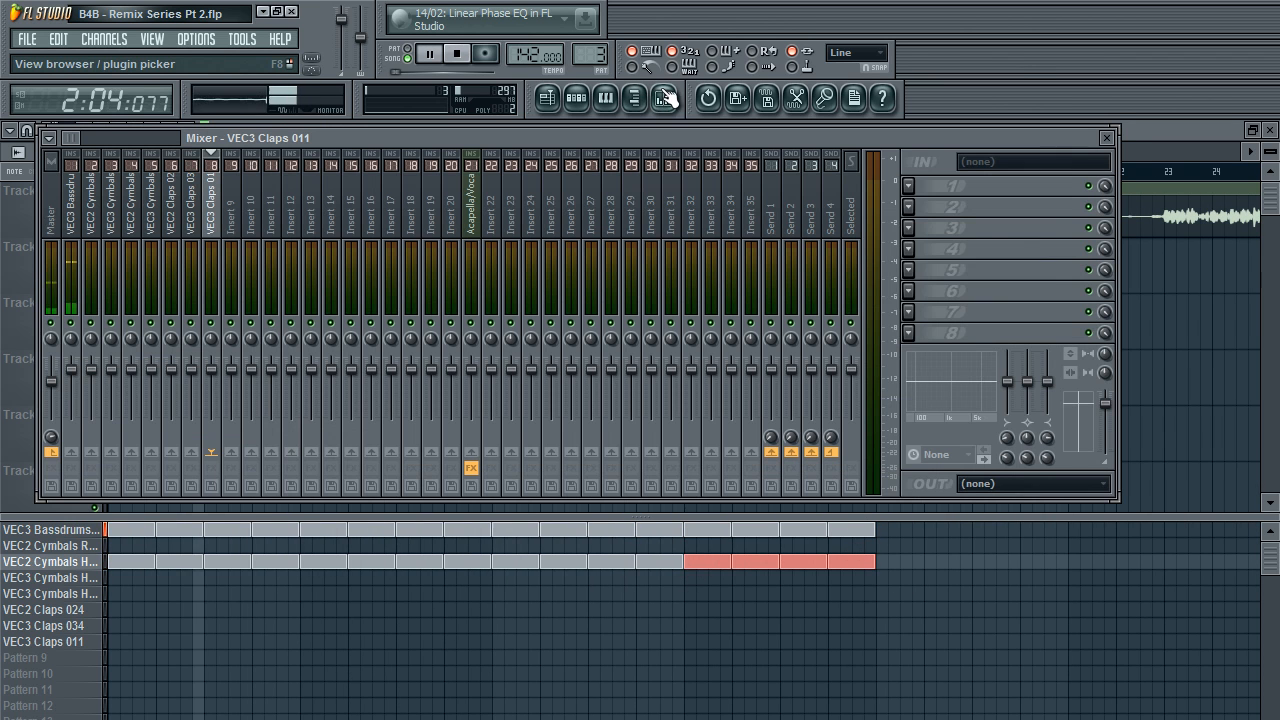
click(663, 98)
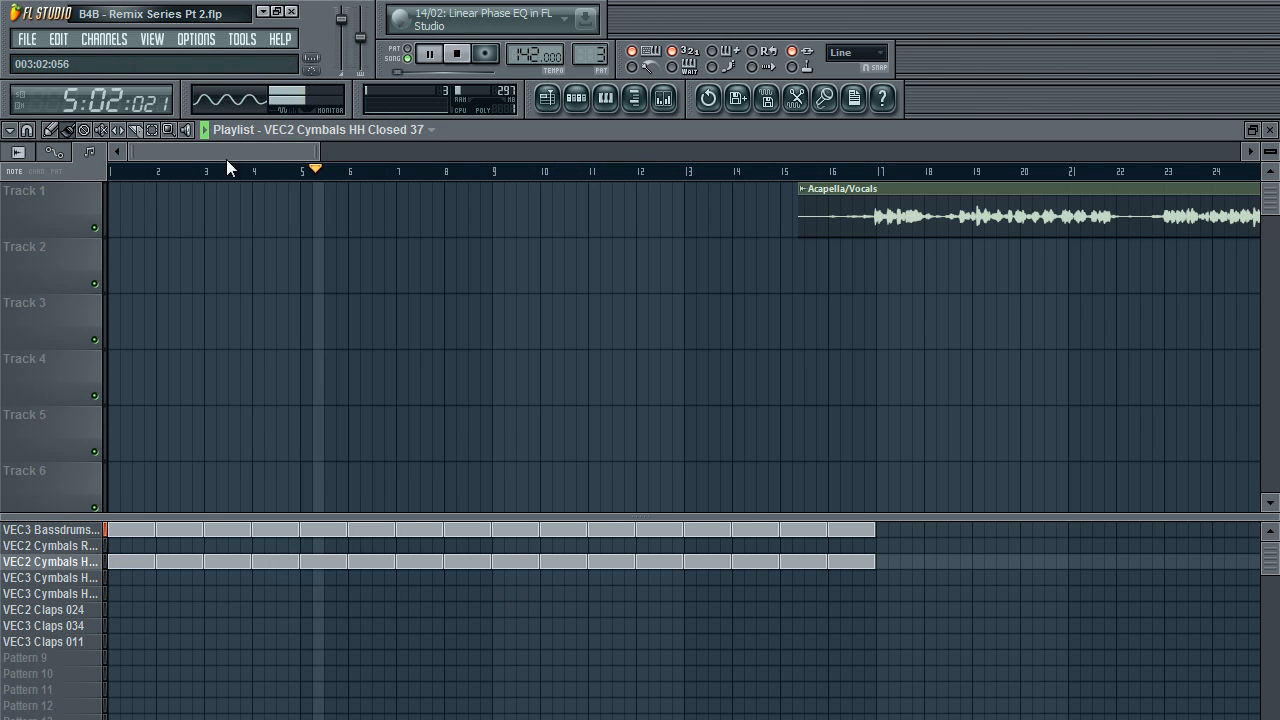
Paint VEC2 Cymbals Ride and VEC3 Cymbals HH Closed 02 pattern blocks across bars 9 to 16.
drag(251, 148, 291, 136)
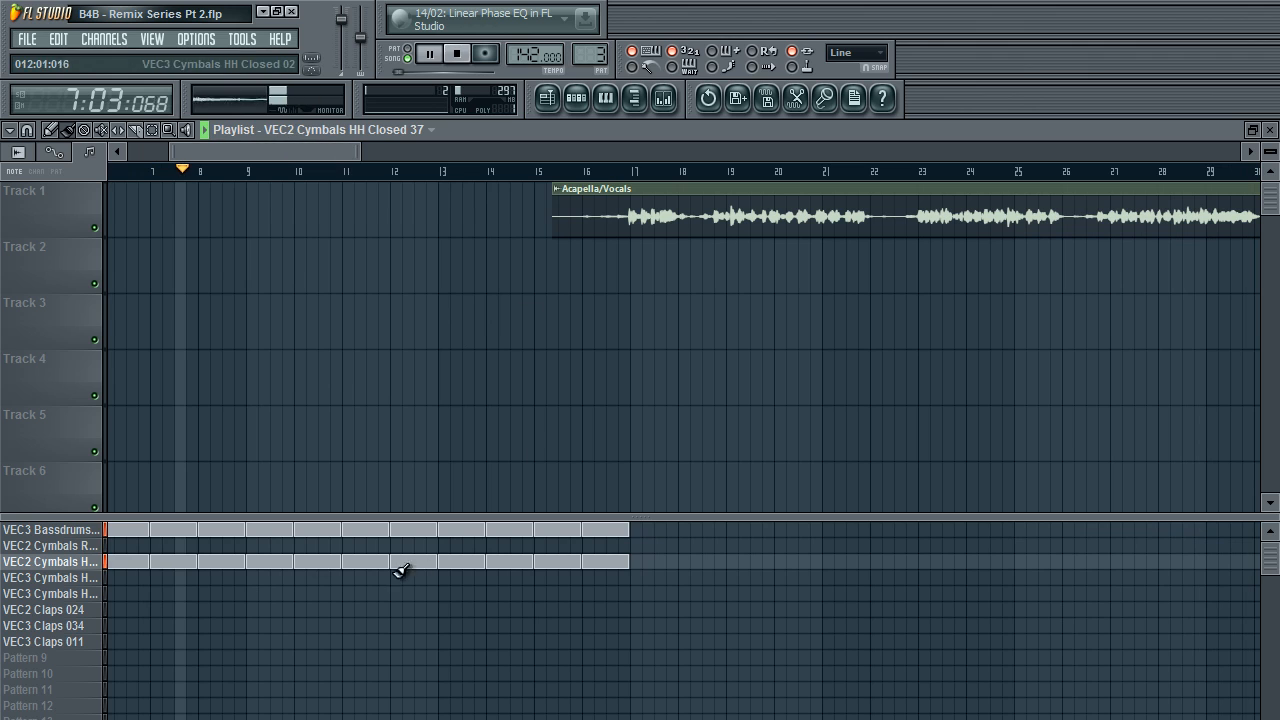
drag(263, 546, 570, 546)
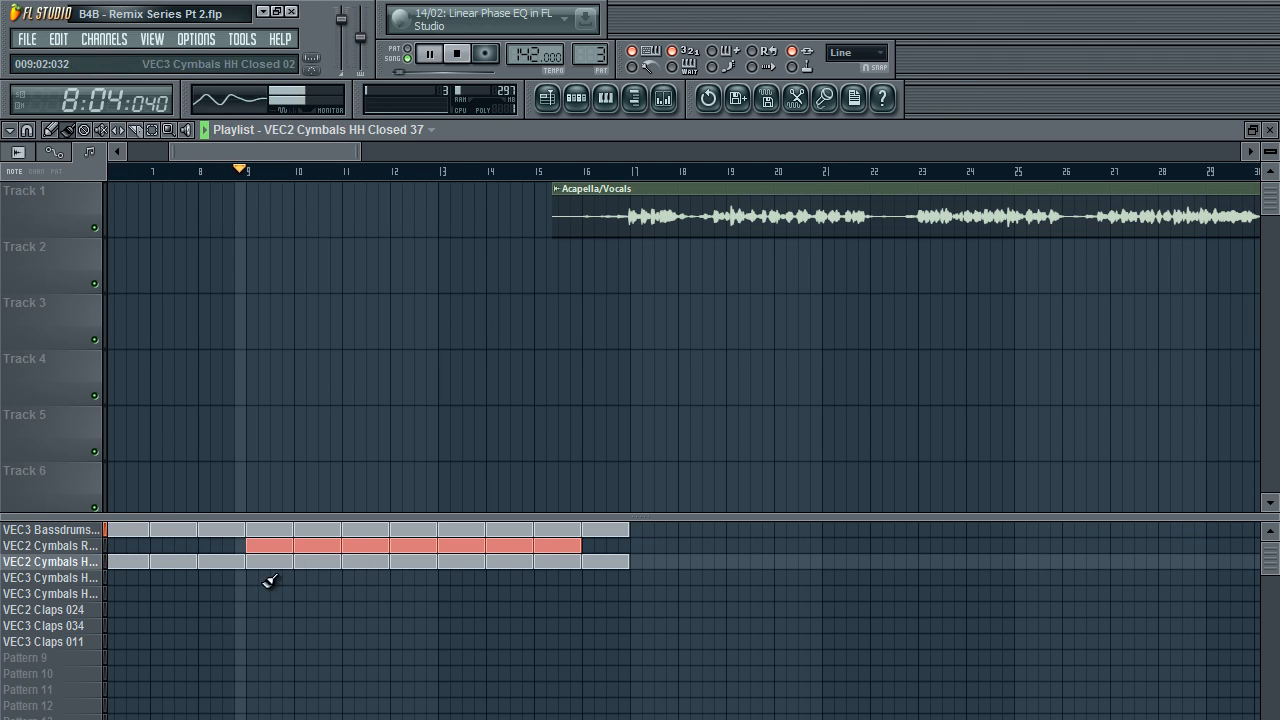
drag(250, 577, 591, 582)
click(591, 546)
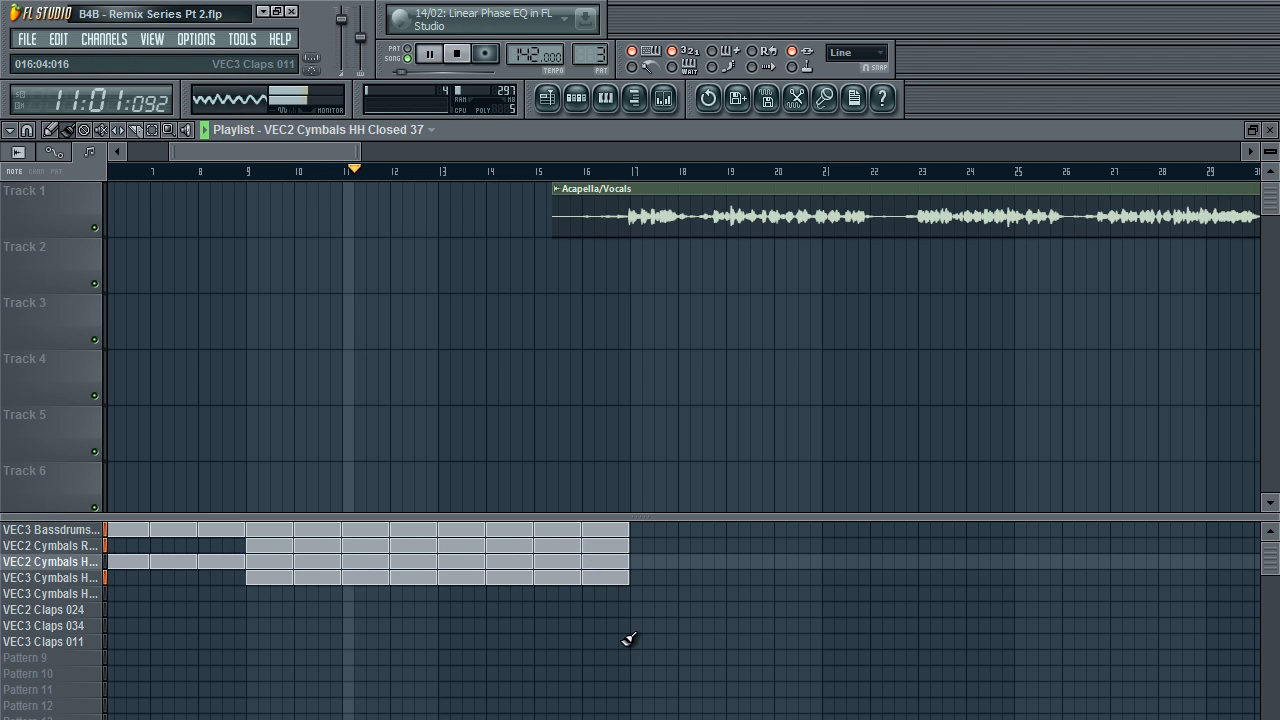
Check the closed hi-hat patterns in the step sequencer and remove the VEC3 Cymbals HH Closed 02 block at bar 16.
click(576, 97)
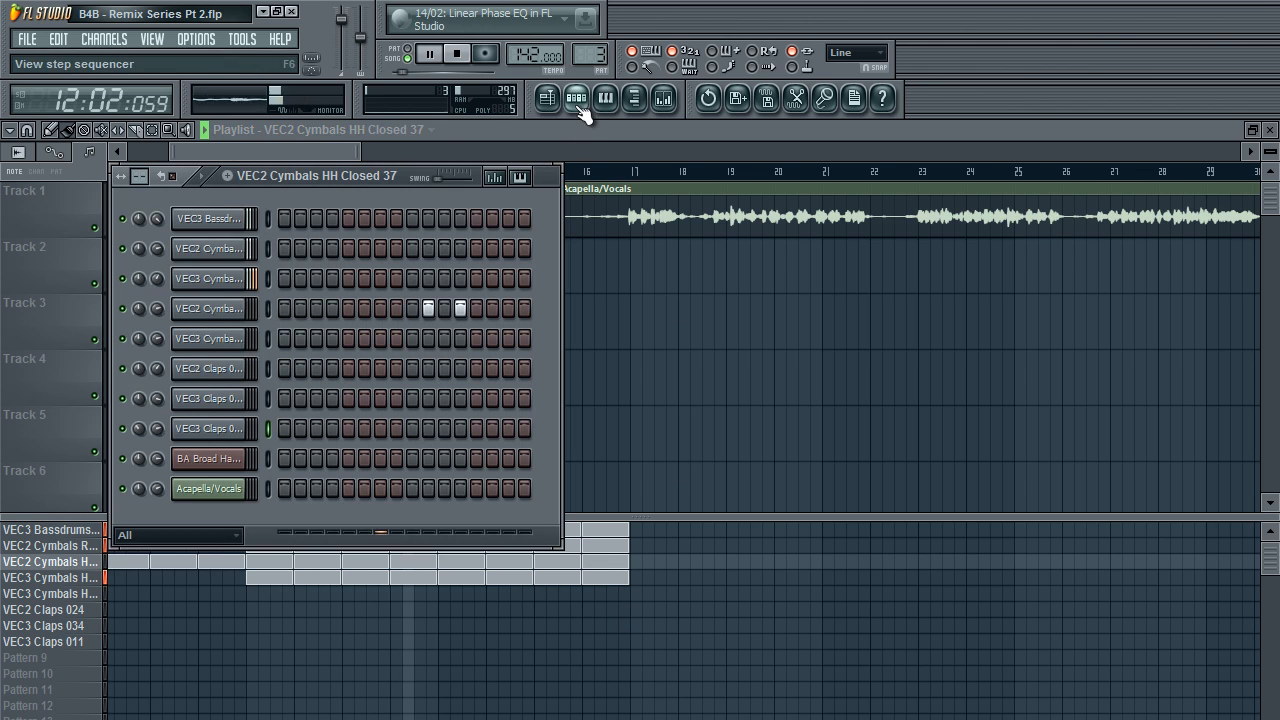
scroll(592, 56, down, 1)
scroll(592, 56, up, 2)
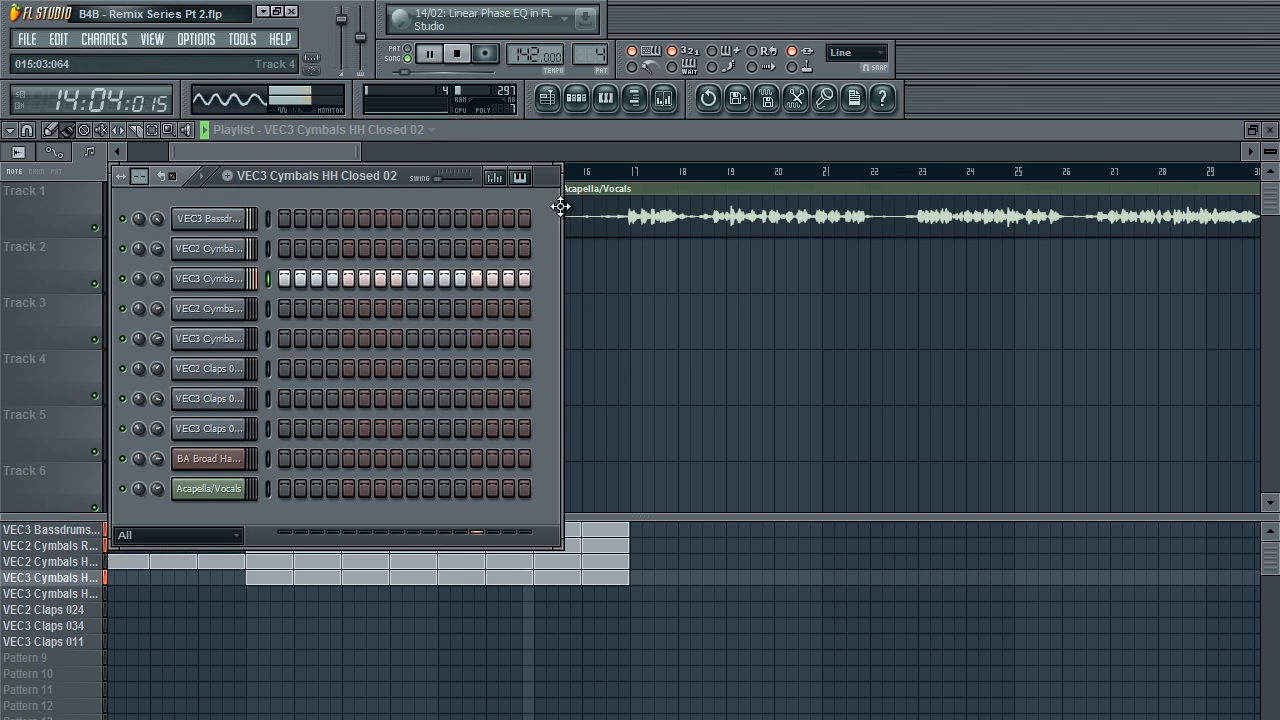
click(606, 130)
right_click(622, 580)
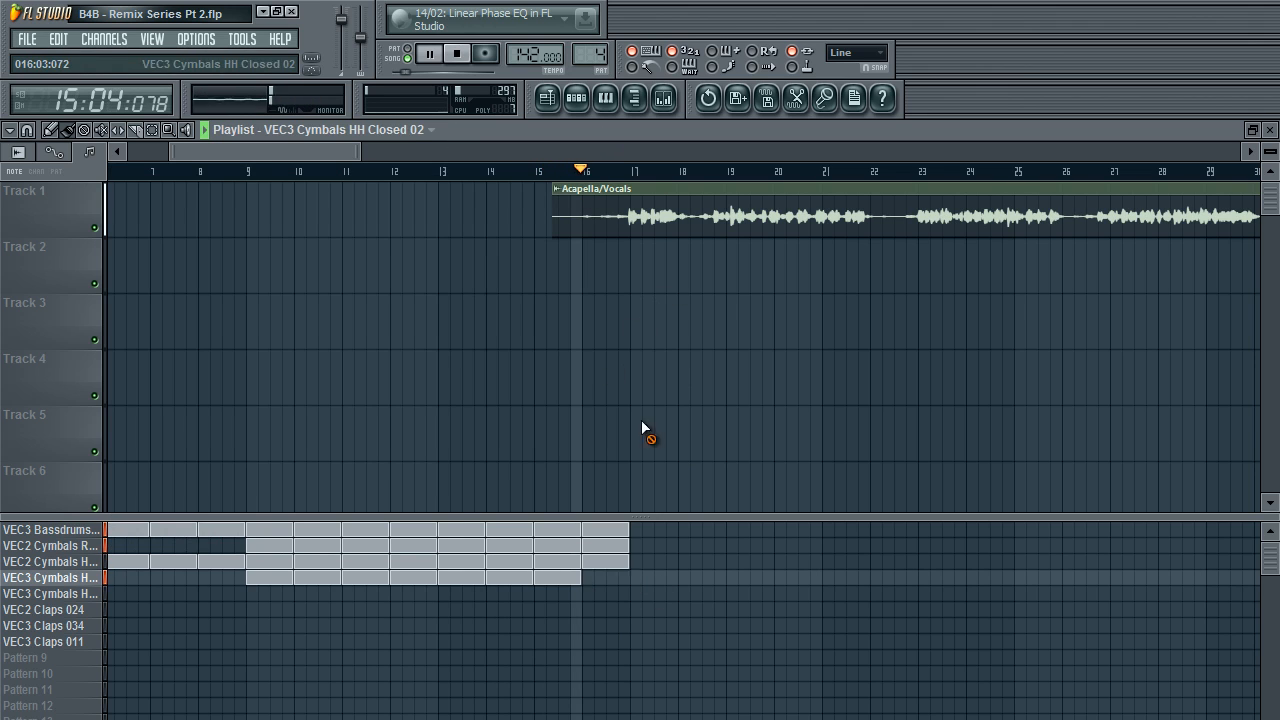
Fill bars 17 to 24 with bassdrum, ride and both closed hi-hat blocks, and clear the bassdrum and HH Closed 37 blocks at bar 16.
mouse_move(645, 529)
mouse_down()
mouse_move(766, 543)
mouse_move(1021, 515)
mouse_up()
key(space)
drag(587, 600, 762, 554)
key(ctrl+c)
key(ctrl+v)
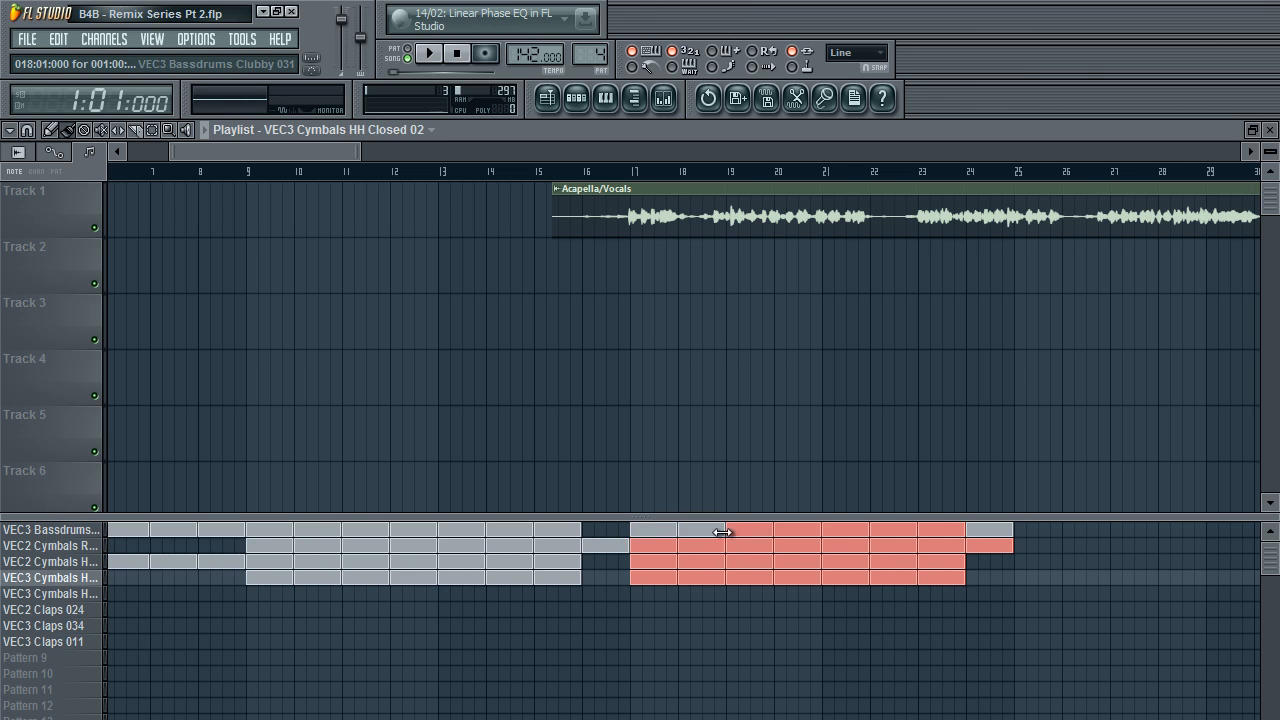
click(983, 578)
Paint VEC3 Cymbals HH Open 042, VEC2 Claps 024, VEC3 Claps 034 and VEC3 Claps 011 blocks across bars 17 to 24 and play the song.
drag(659, 594, 1025, 596)
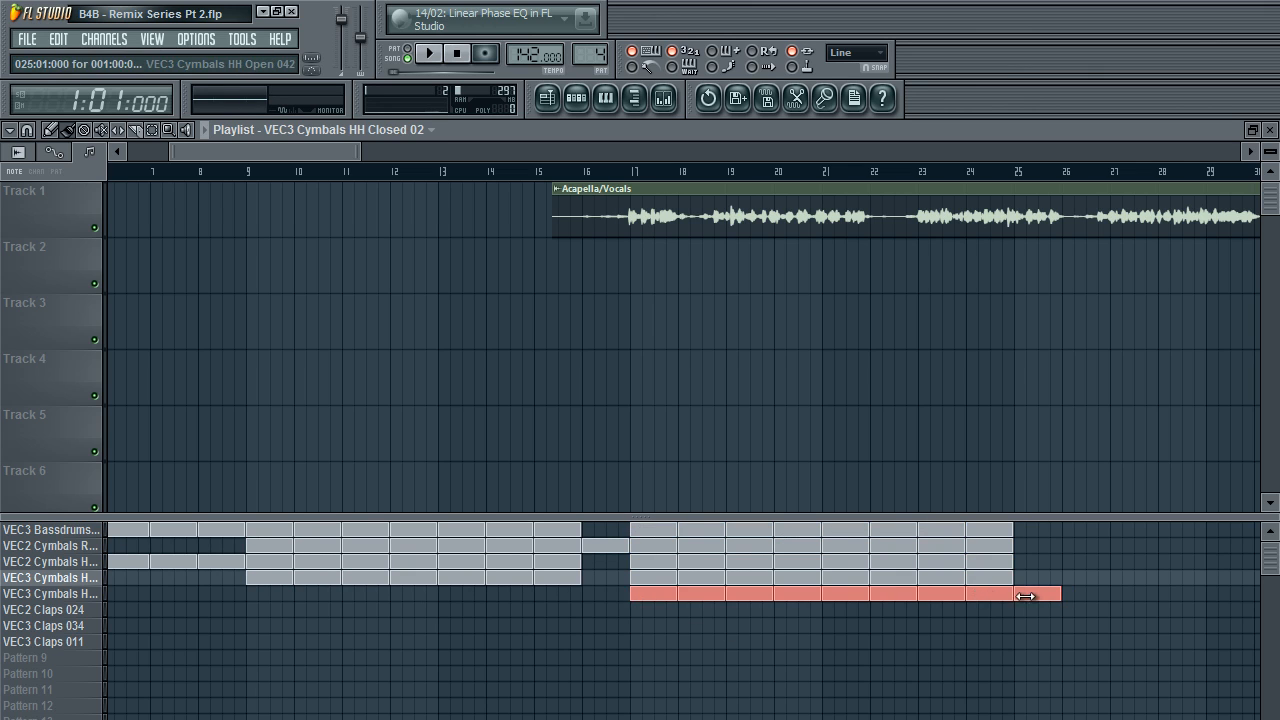
drag(646, 612, 1001, 601)
mouse_move(615, 626)
mouse_down()
mouse_move(677, 611)
mouse_move(995, 626)
mouse_up()
key(space)
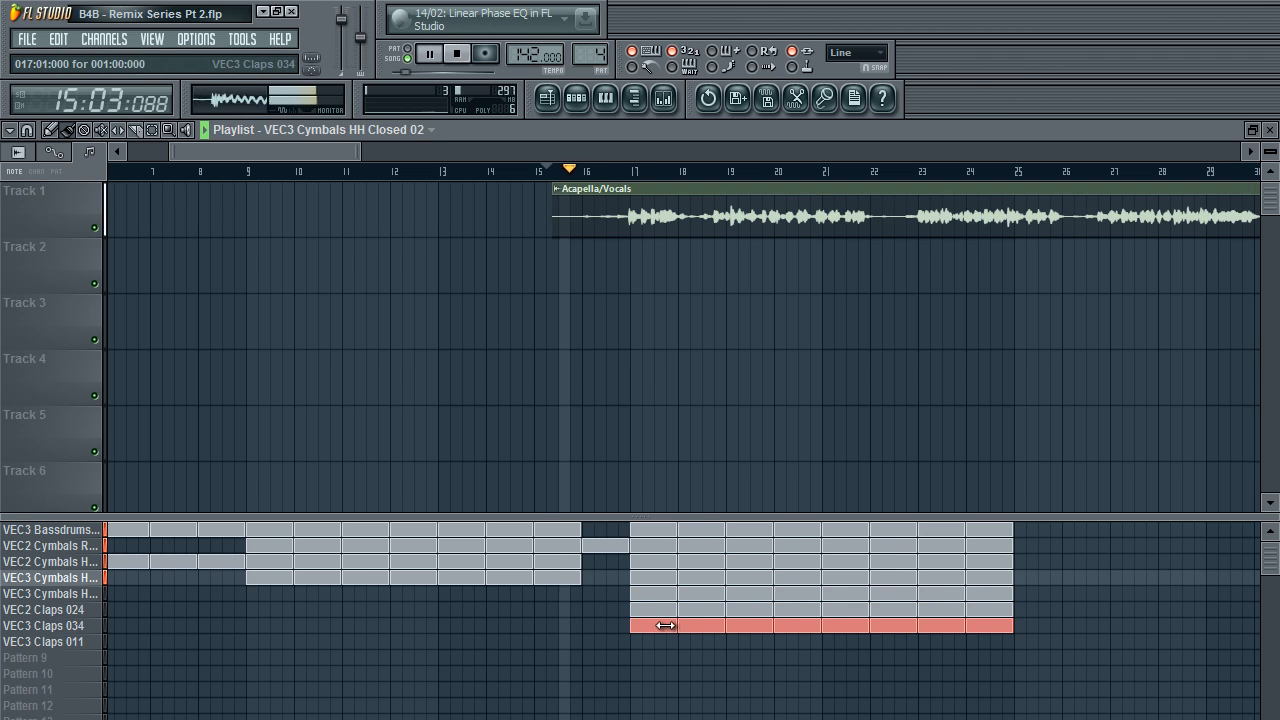
mouse_move(655, 640)
mouse_down()
mouse_move(643, 637)
mouse_move(1012, 638)
mouse_up()
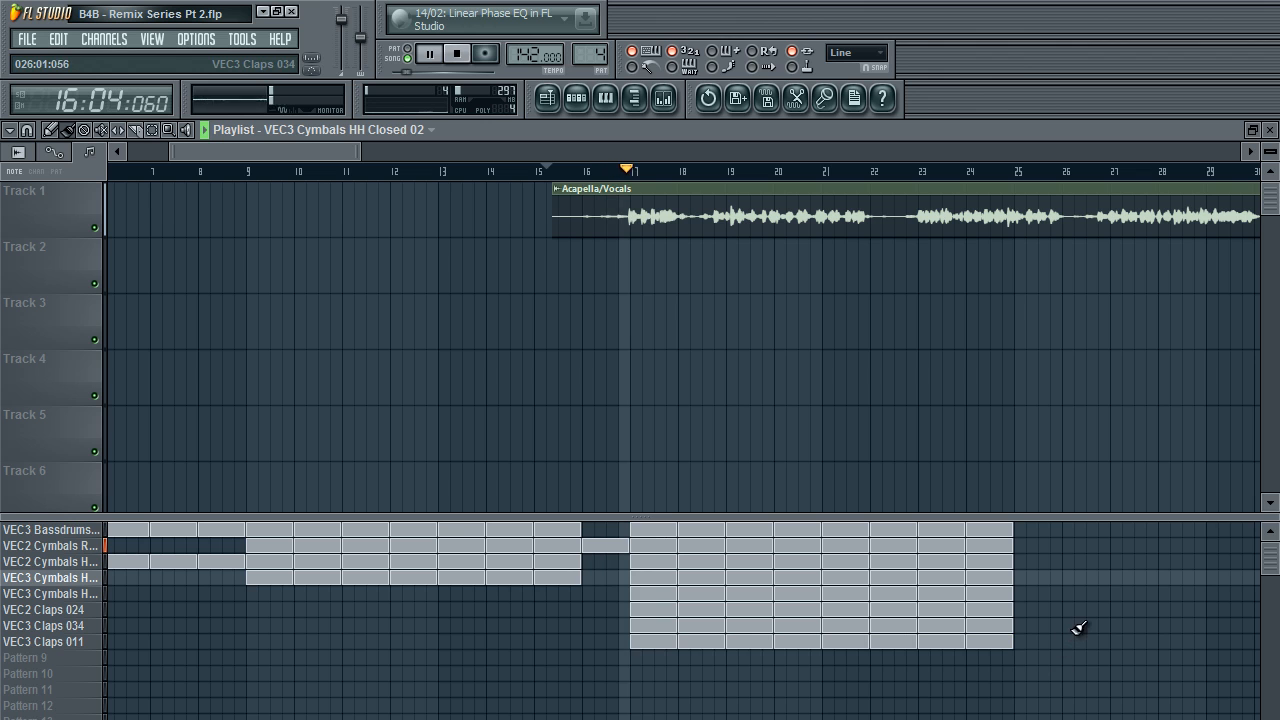
Copy all eight drum patterns' blocks from bars 17 to 24 onto bars 25 to 32.
drag(331, 149, 389, 149)
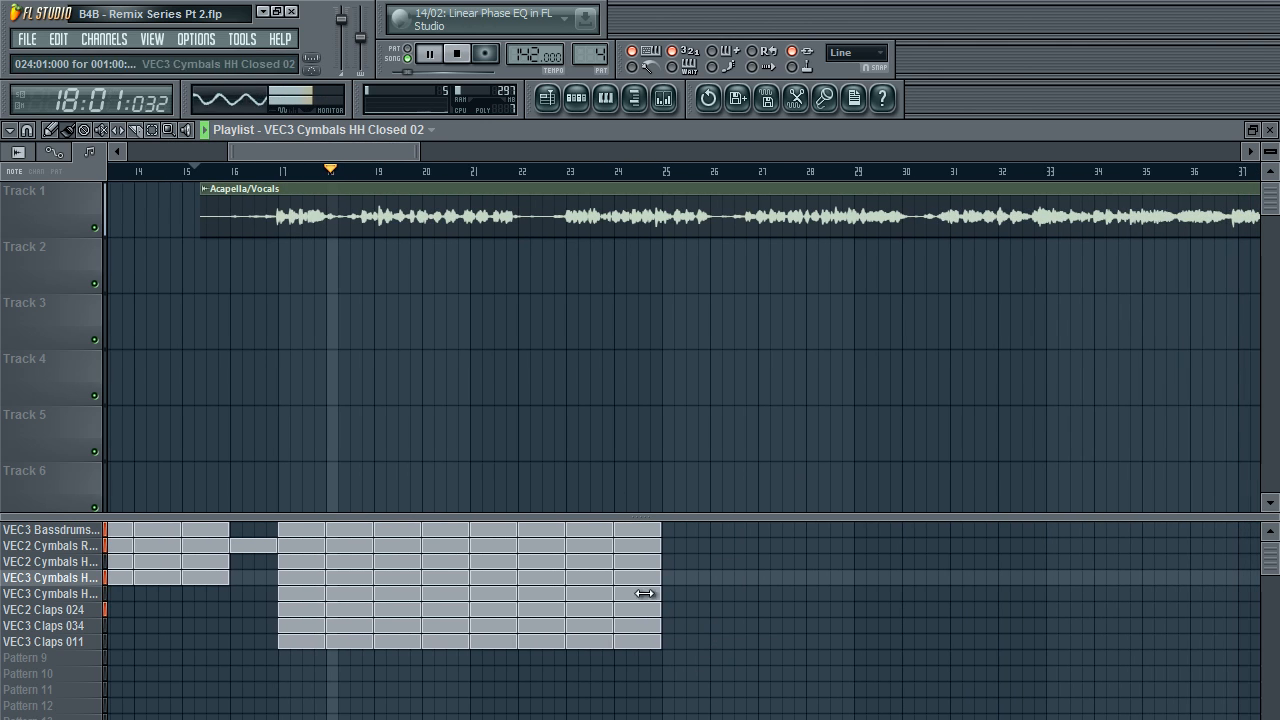
drag(665, 652, 309, 494)
drag(368, 571, 751, 564)
Duplicate the full drum block section starting at bar 17 repeatedly until it fills the playlist through bar 80.
drag(1048, 648, 309, 437)
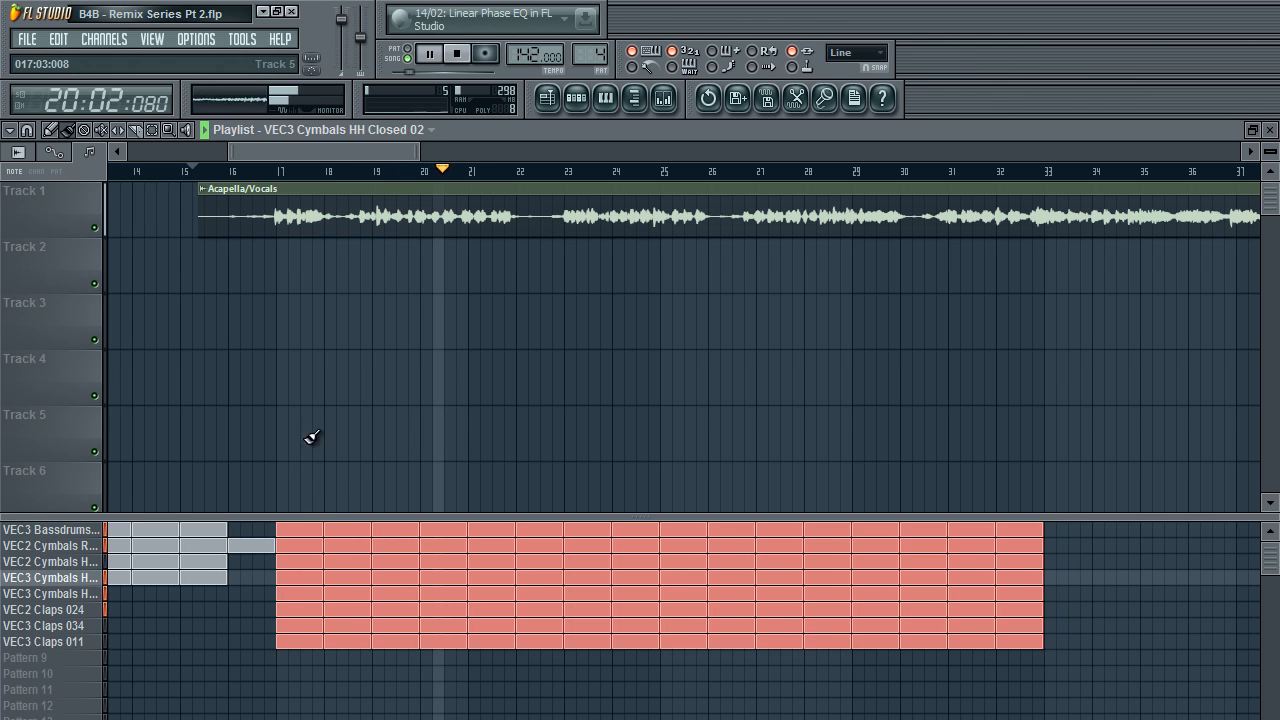
drag(341, 149, 255, 160)
key(ctrl+b)
key(ctrl+b)
scroll(402, 154, down, 5)
drag(555, 659, 232, 492)
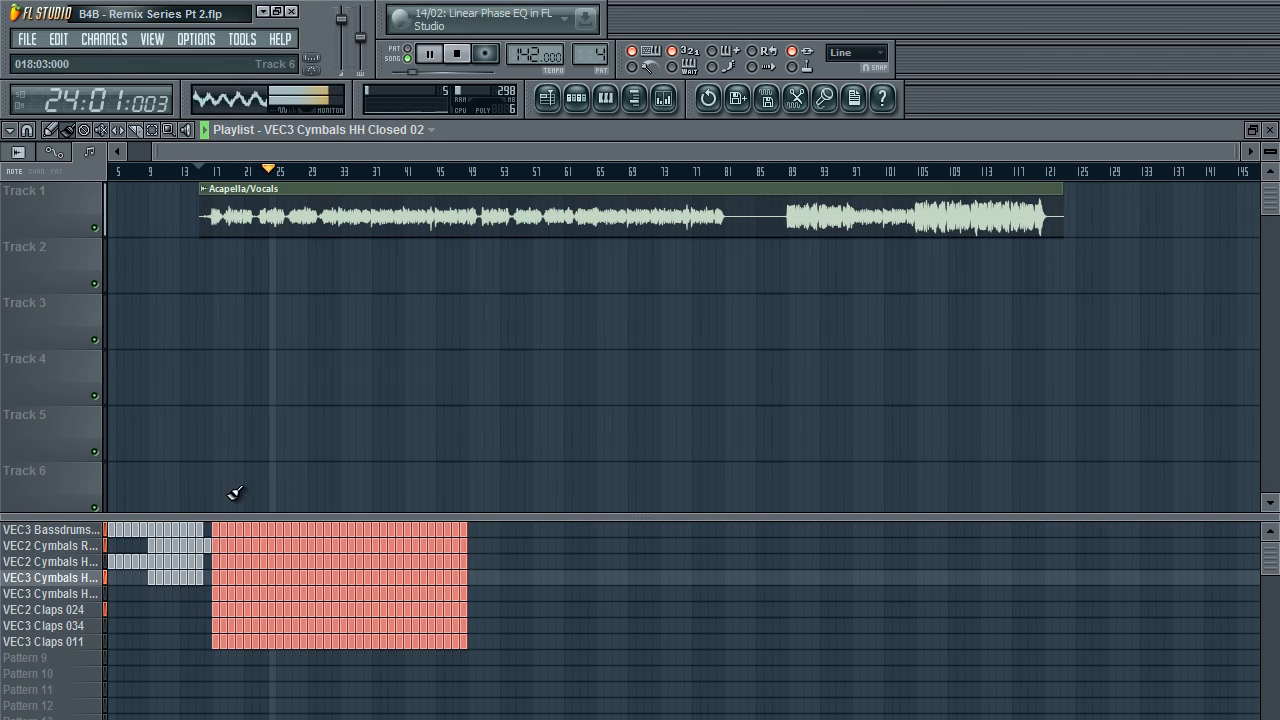
drag(331, 565, 586, 569)
click(771, 600)
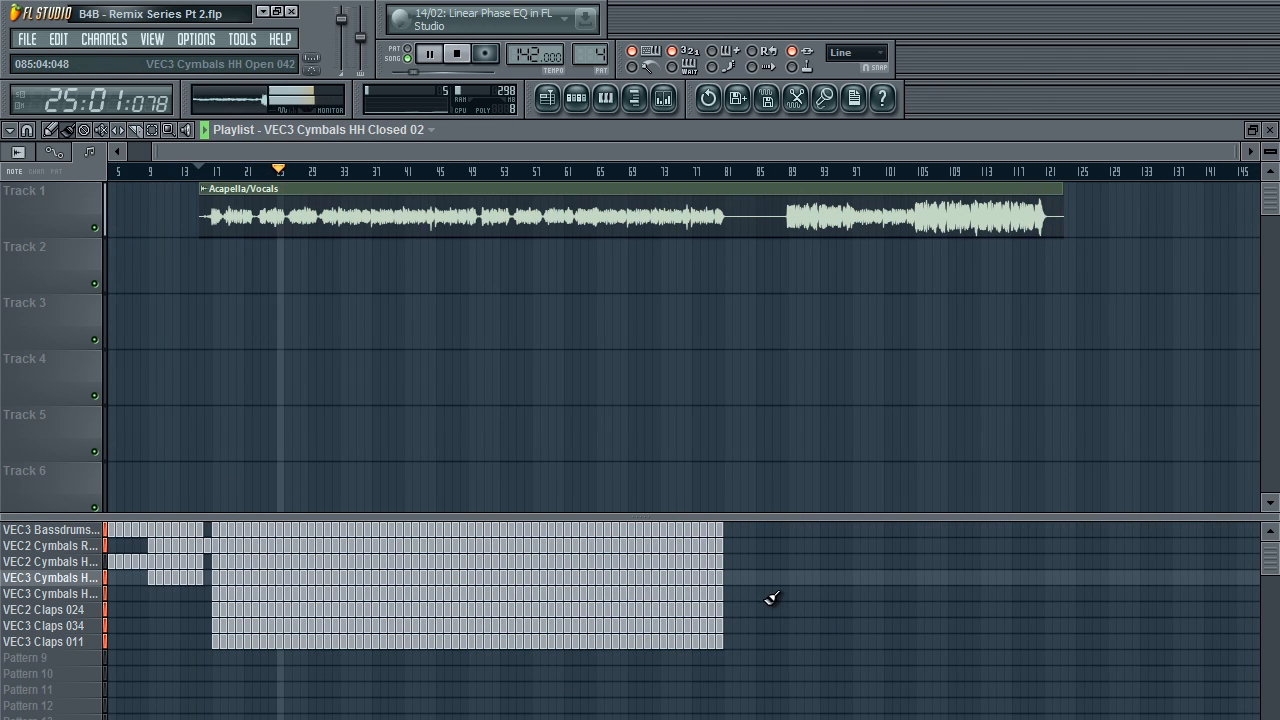
Paint Pattern 9 clips along Track 2 from bar 33 through bar 80.
drag(330, 153, 108, 153)
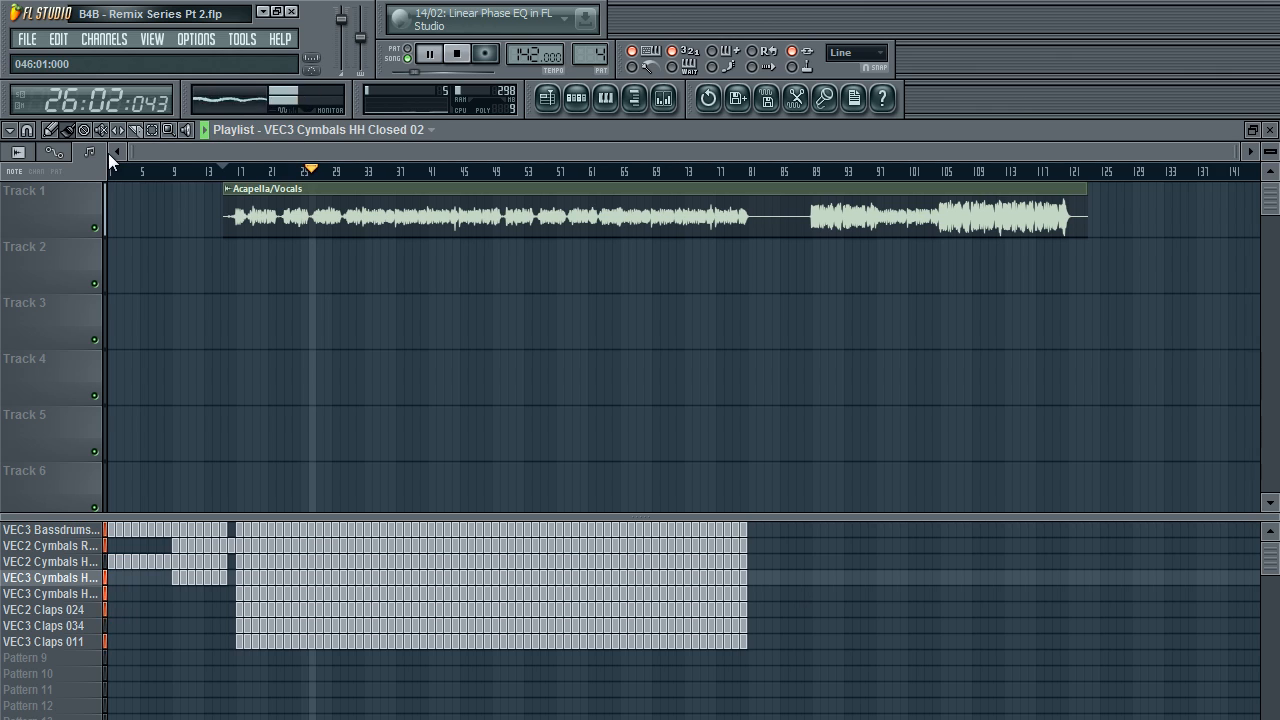
click(578, 99)
drag(589, 65, 615, 84)
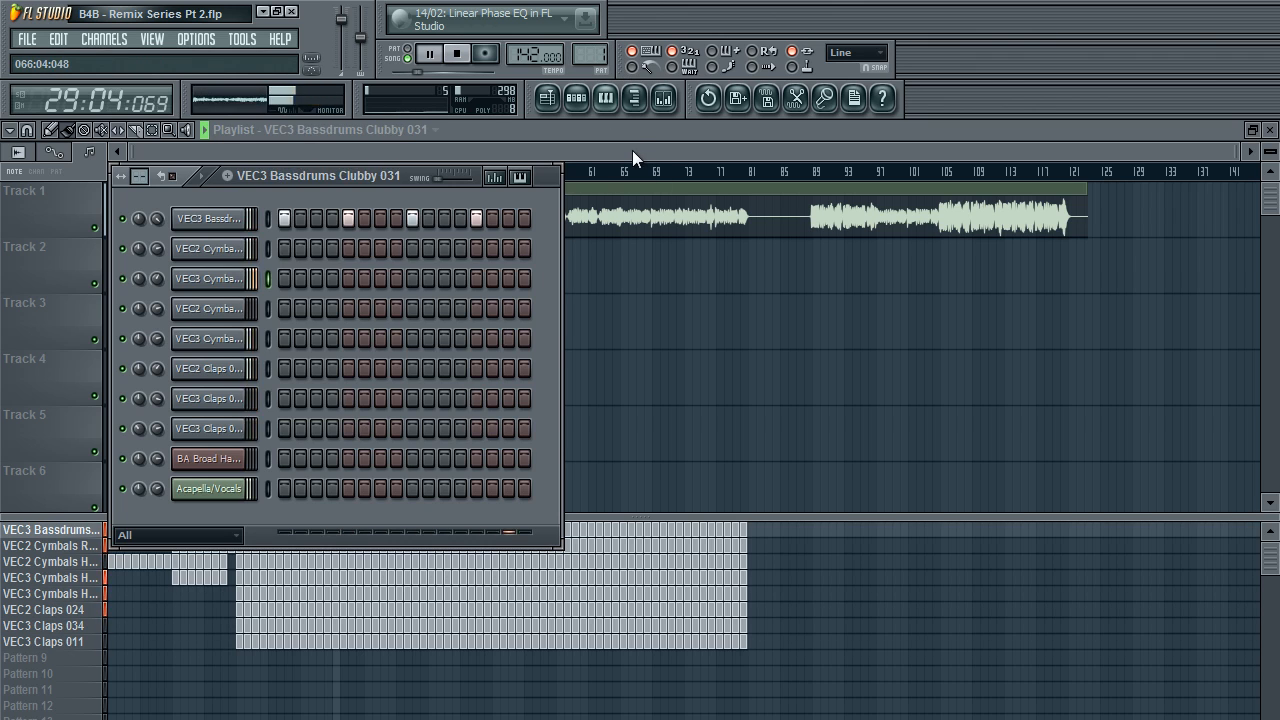
click(633, 137)
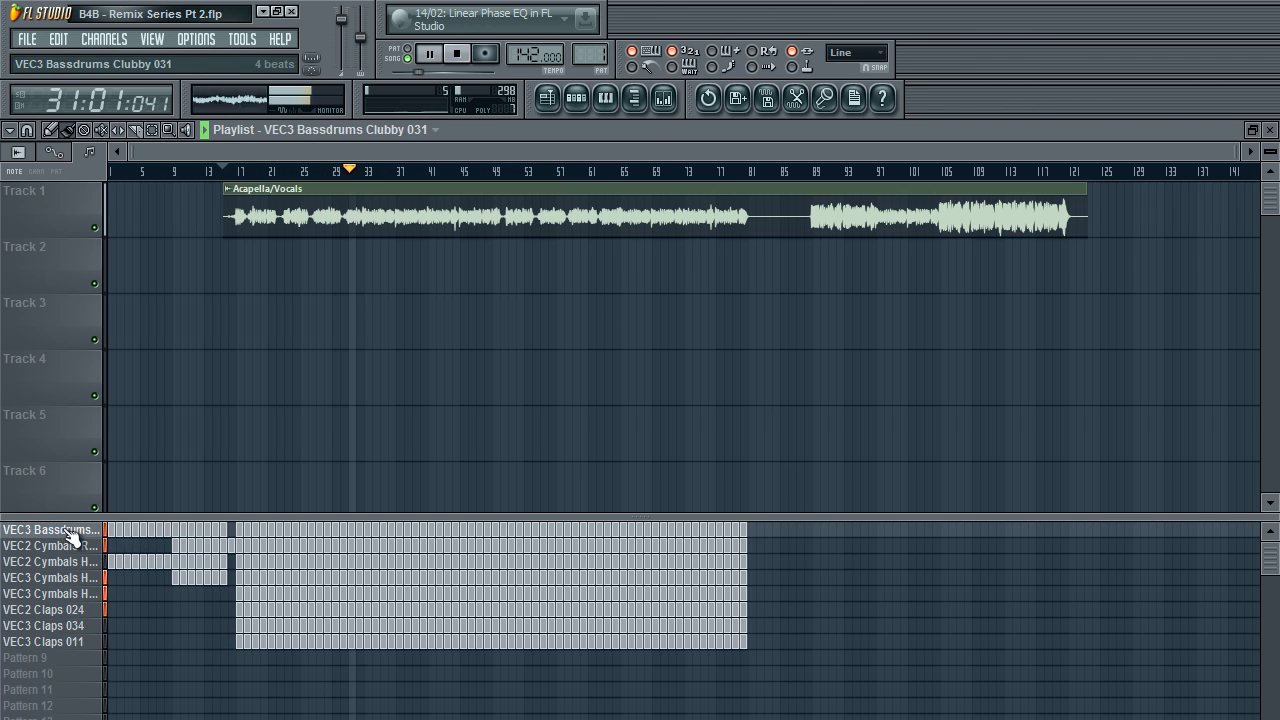
click(80, 657)
click(403, 266)
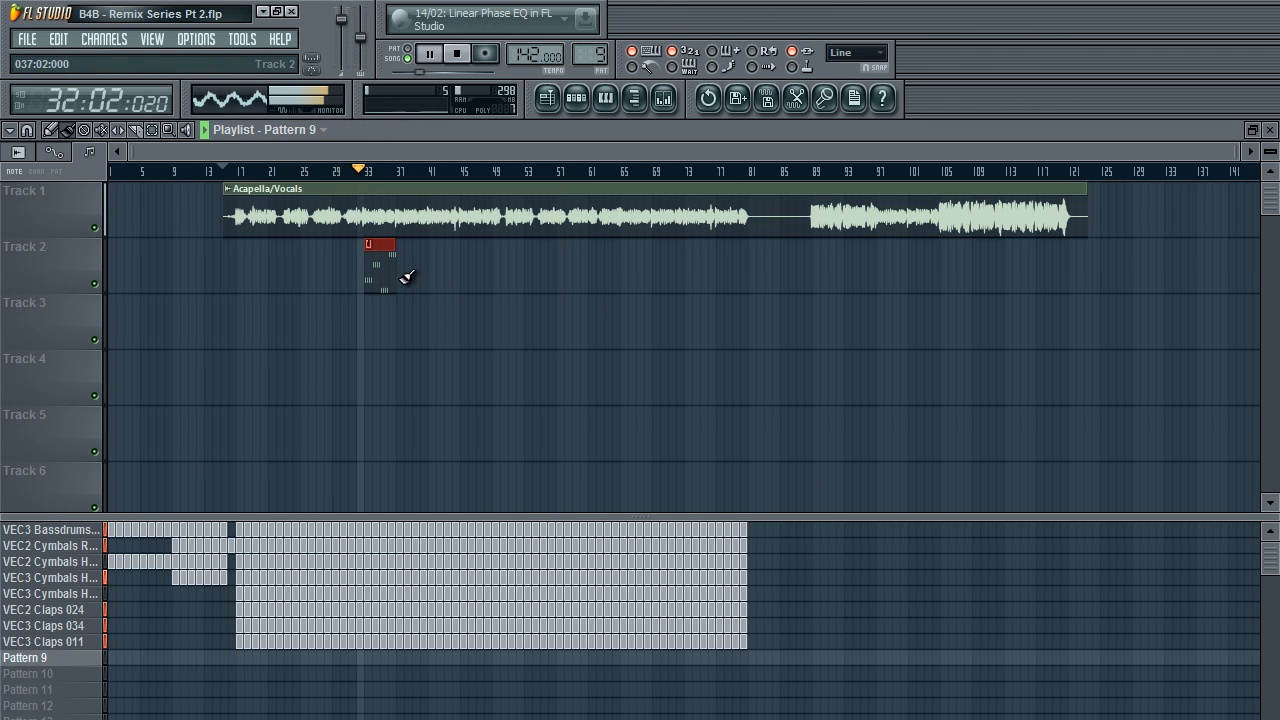
mouse_move(408, 272)
mouse_down()
mouse_move(931, 374)
mouse_move(888, 276)
mouse_up()
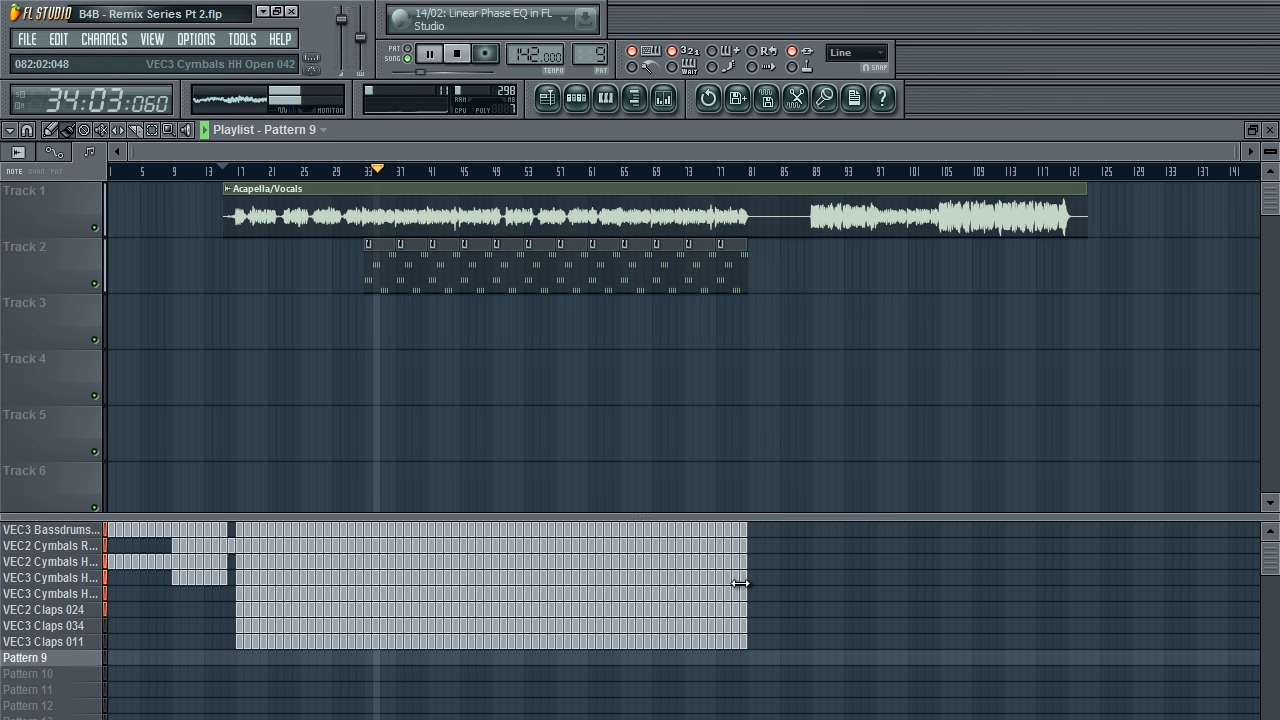
Inspect Pattern 9's channel in the step sequencer, listen to the arrangement and stop playback.
click(577, 97)
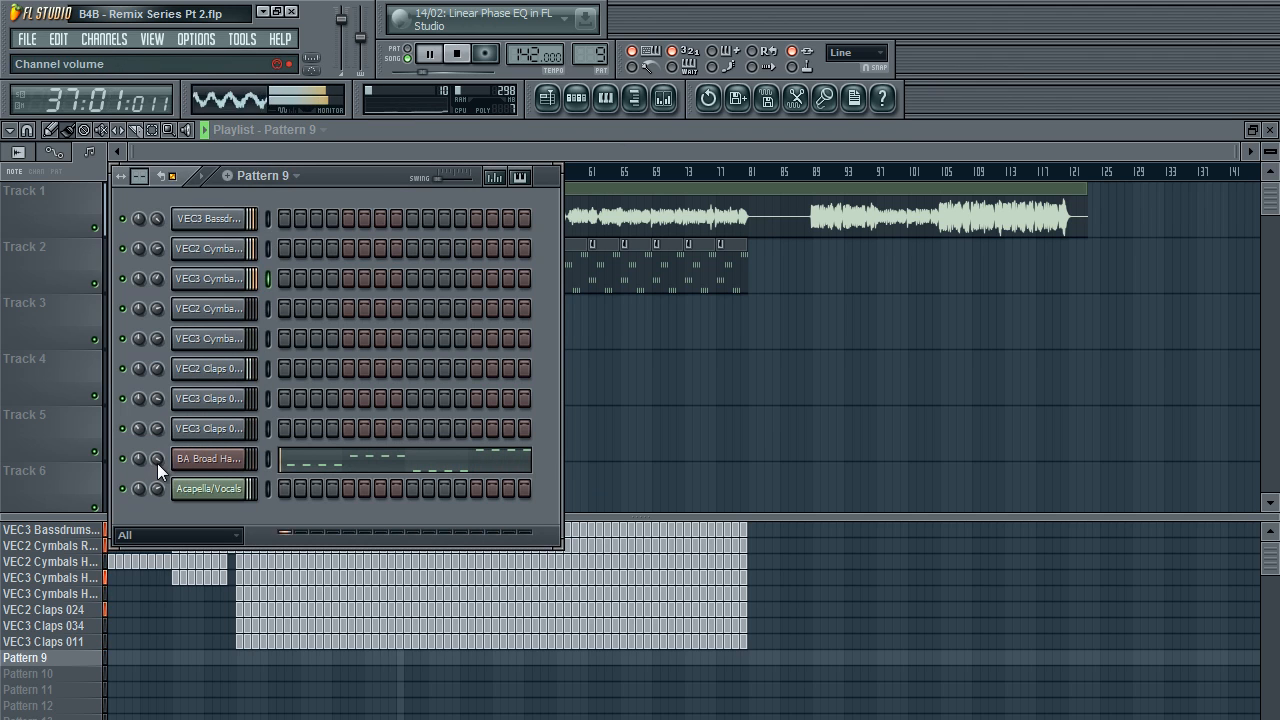
click(602, 150)
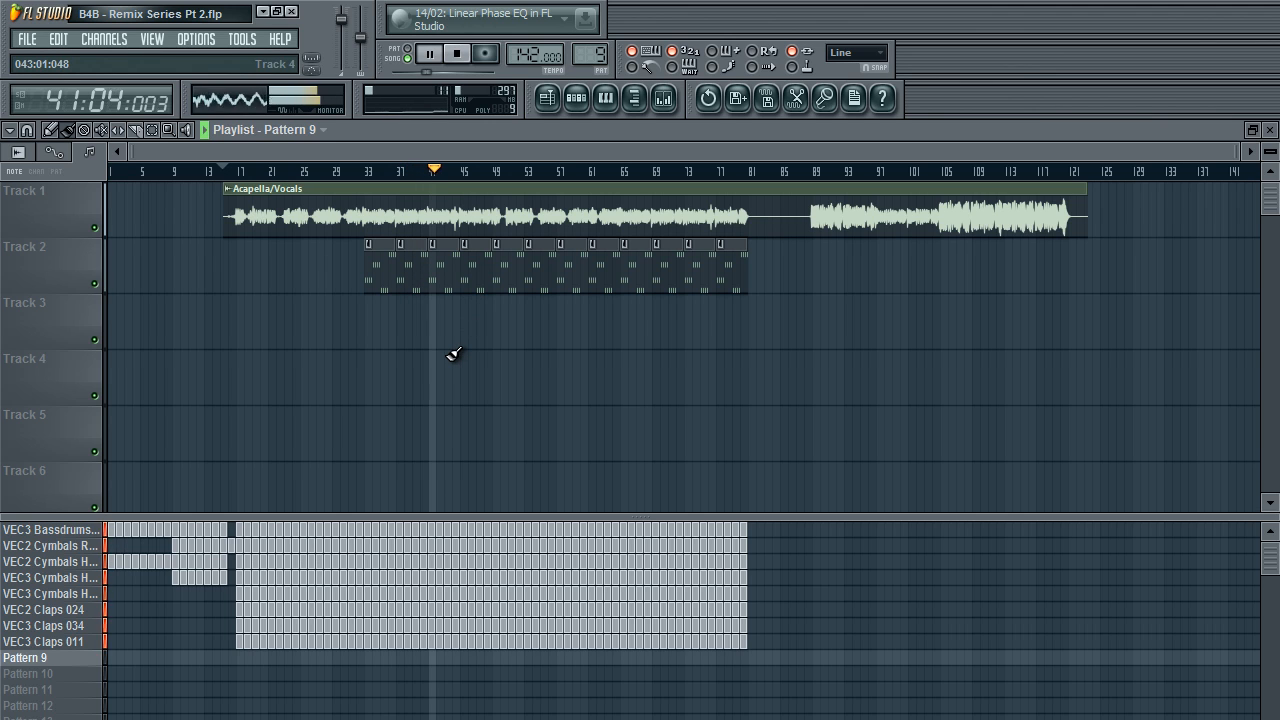
key(Page_Up)
drag(294, 147, 192, 136)
key(Page_Down)
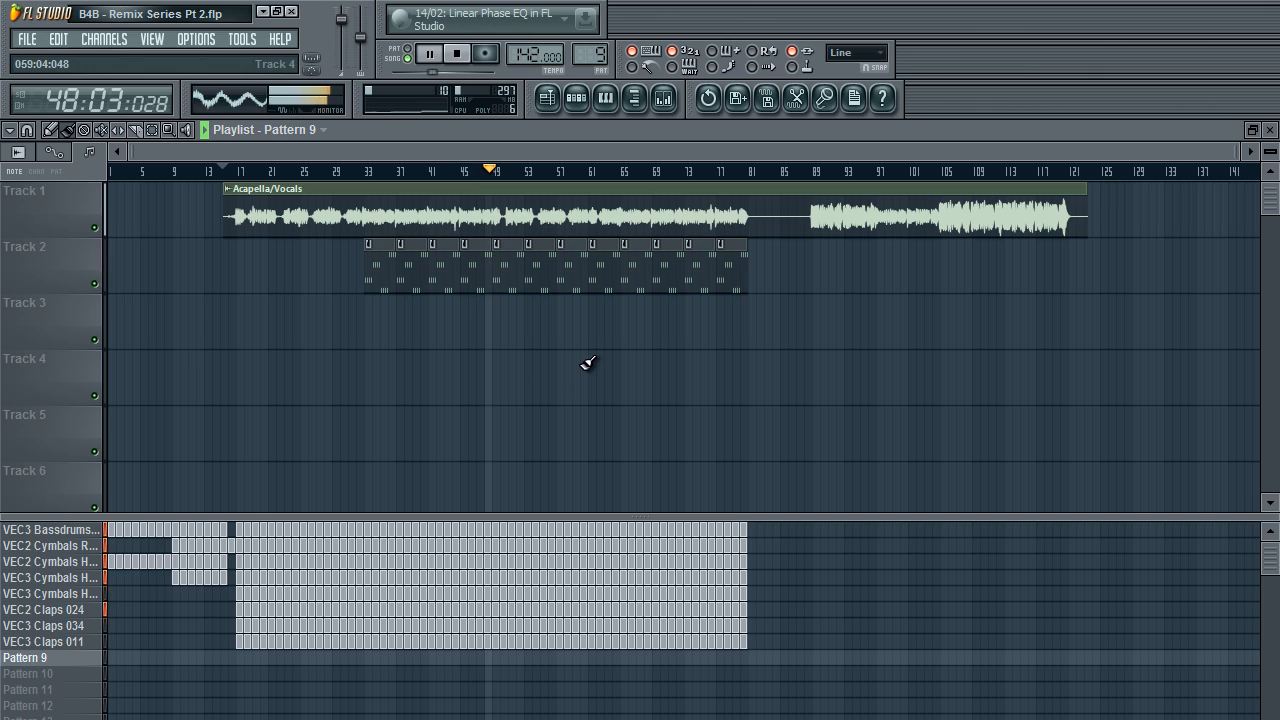
key(space)
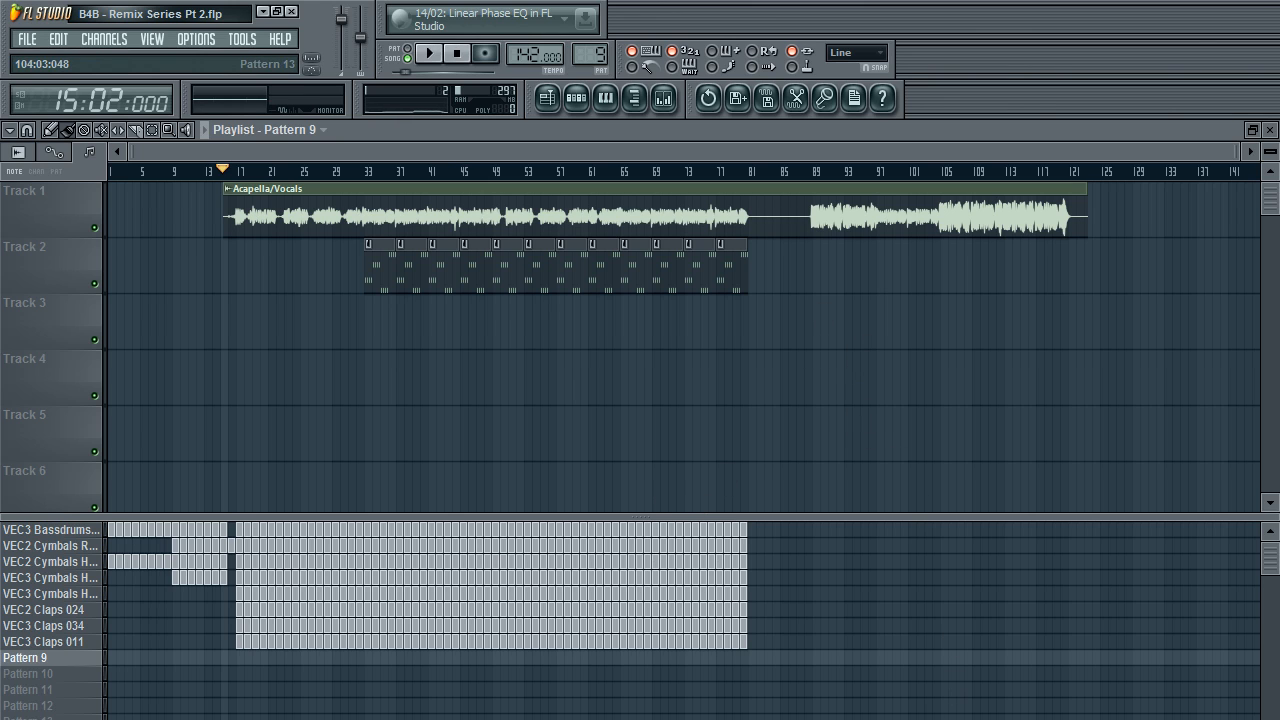
Review the VEC3 Bassdrums Clubby 031 pattern in the step sequencer and its insert in the mixer.
click(584, 101)
drag(594, 57, 598, 110)
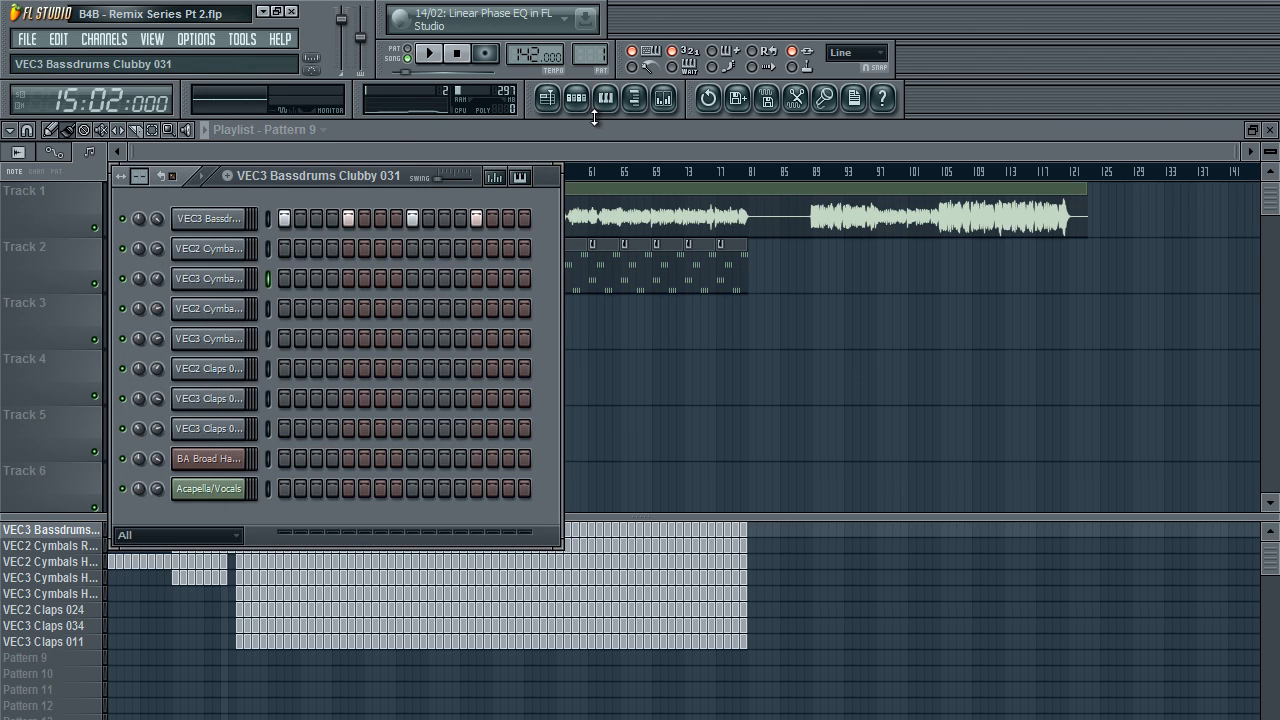
click(663, 99)
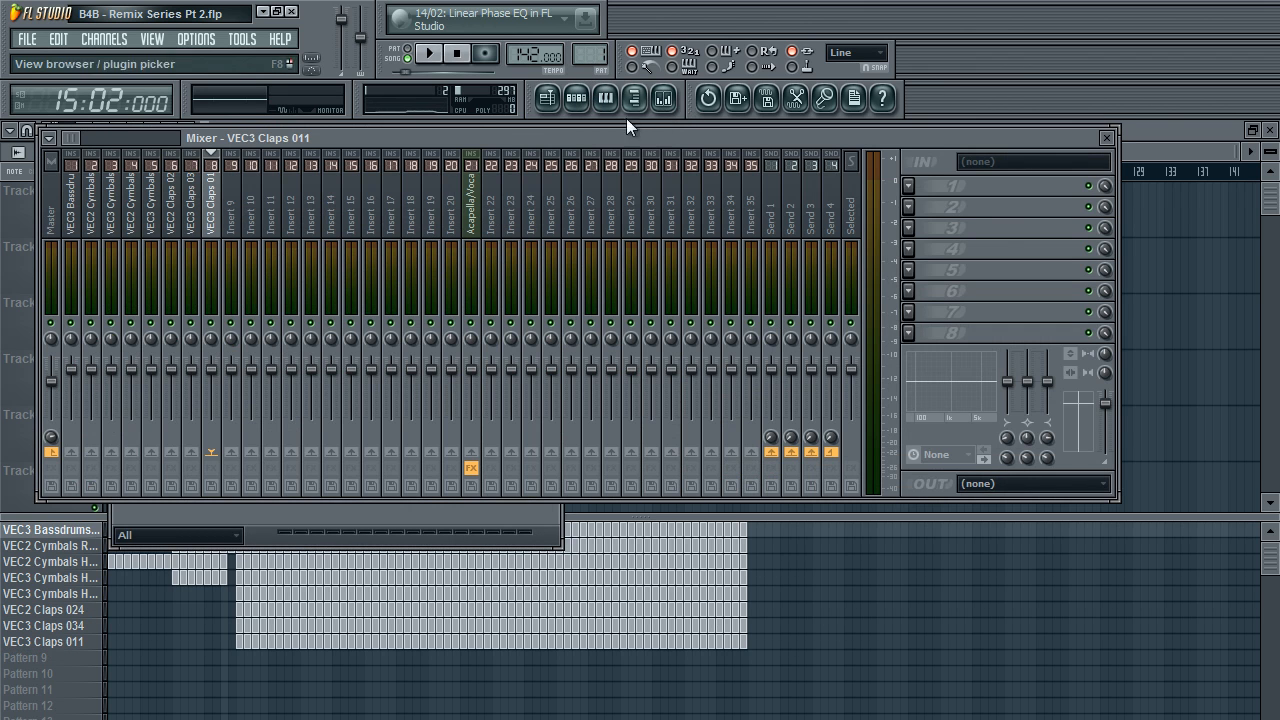
click(97, 234)
click(88, 235)
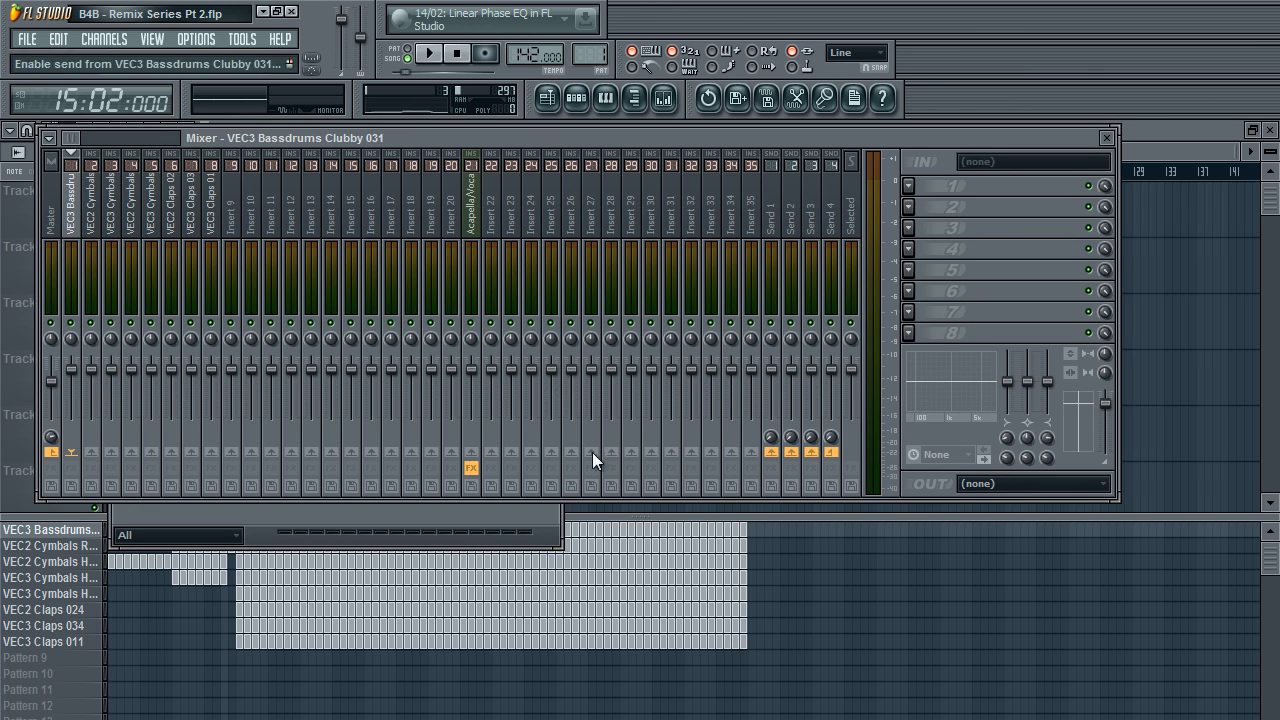
Close the mixer and step sequencer and return the song position to the start.
click(1107, 137)
key(Escape)
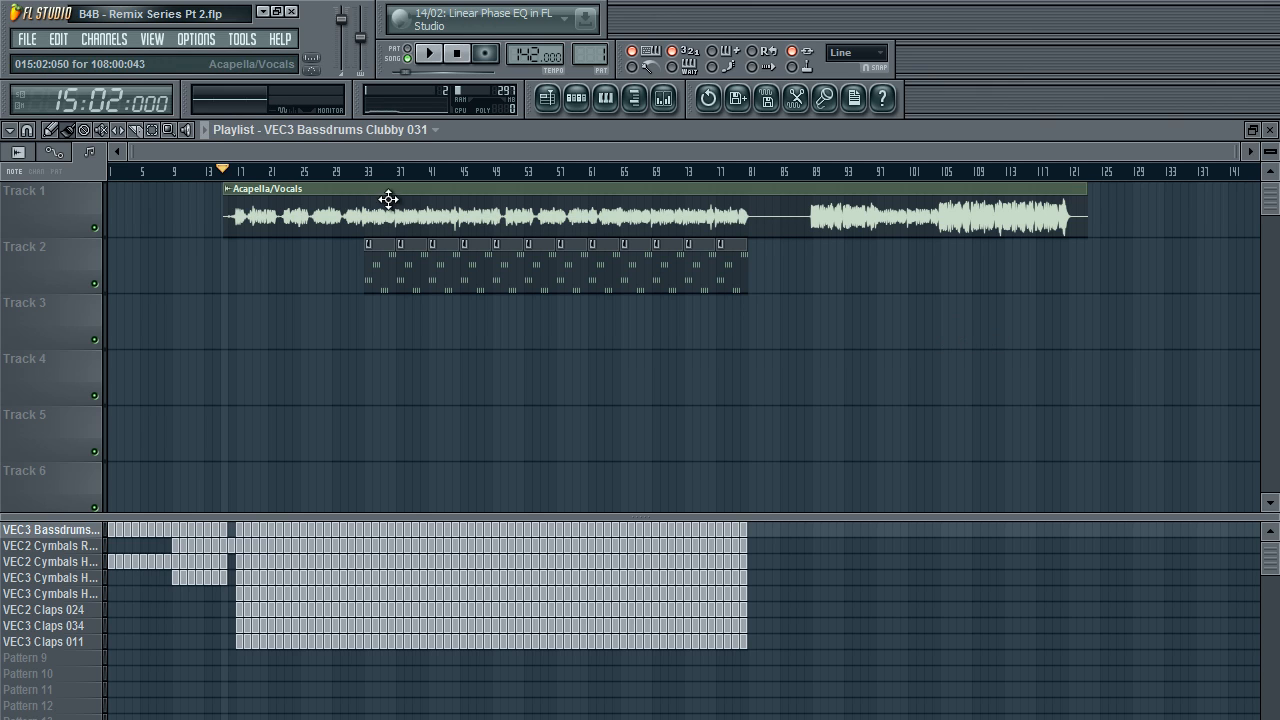
click(357, 171)
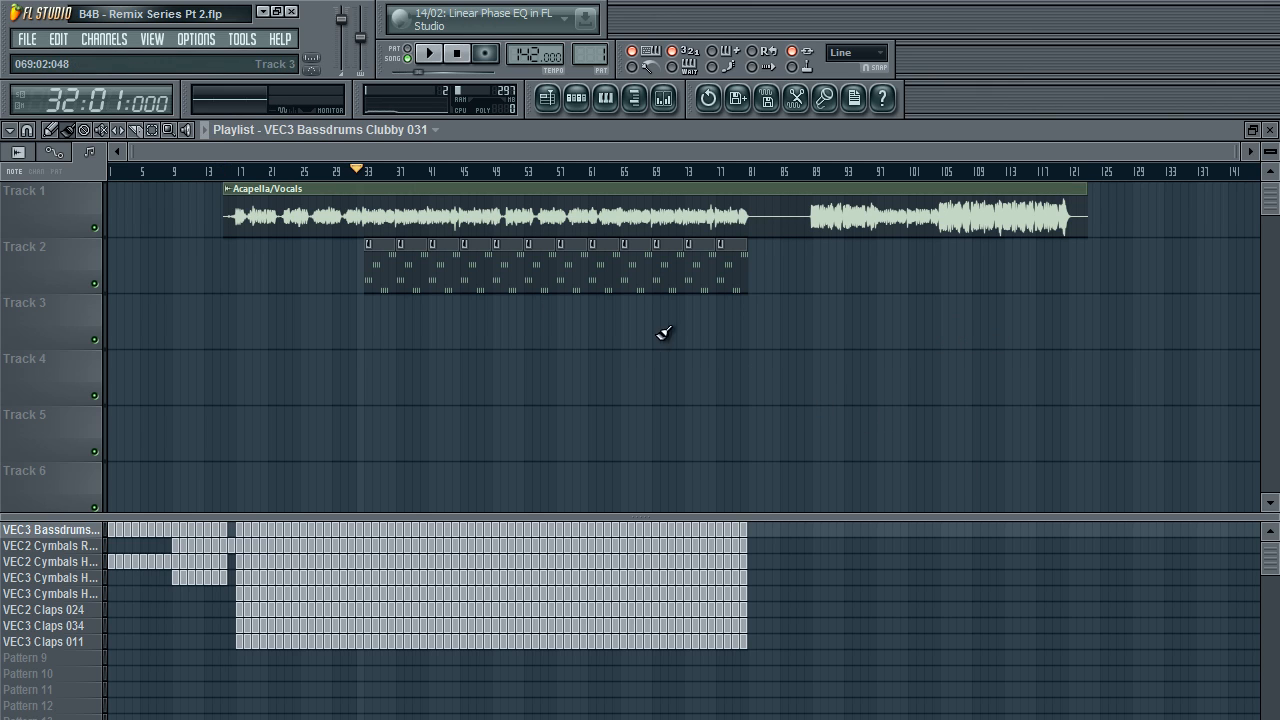
click(459, 58)
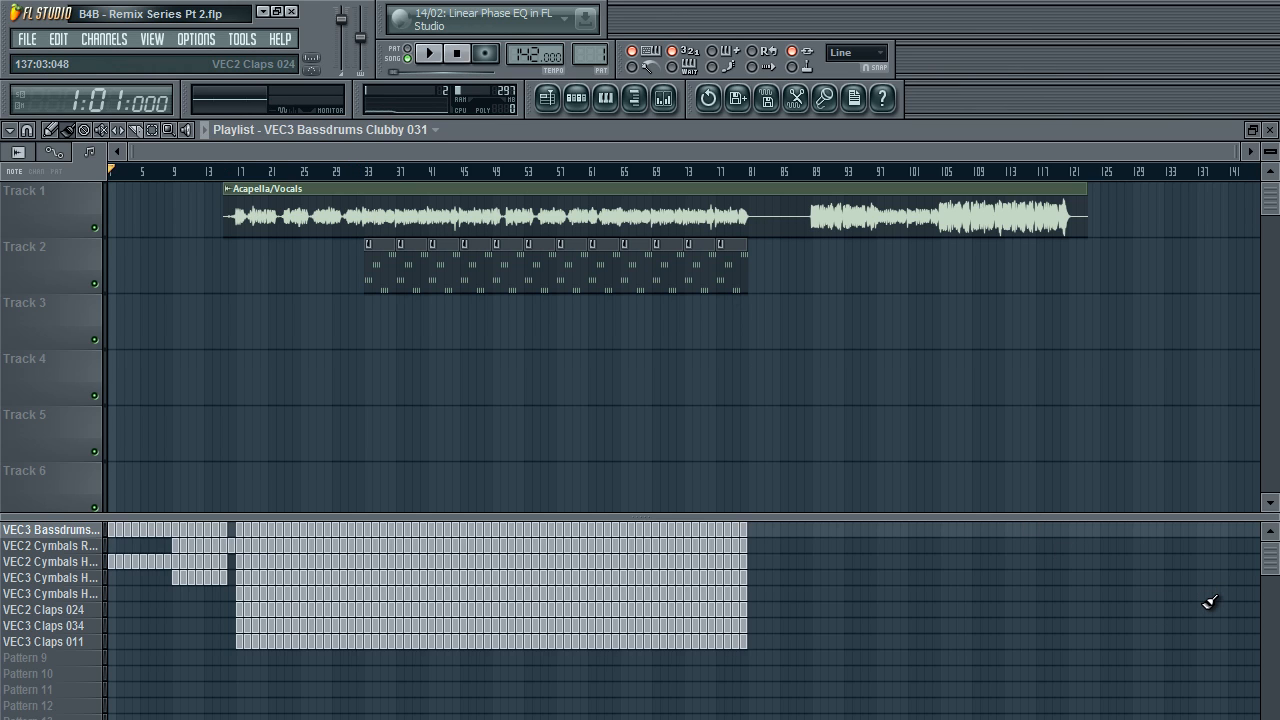